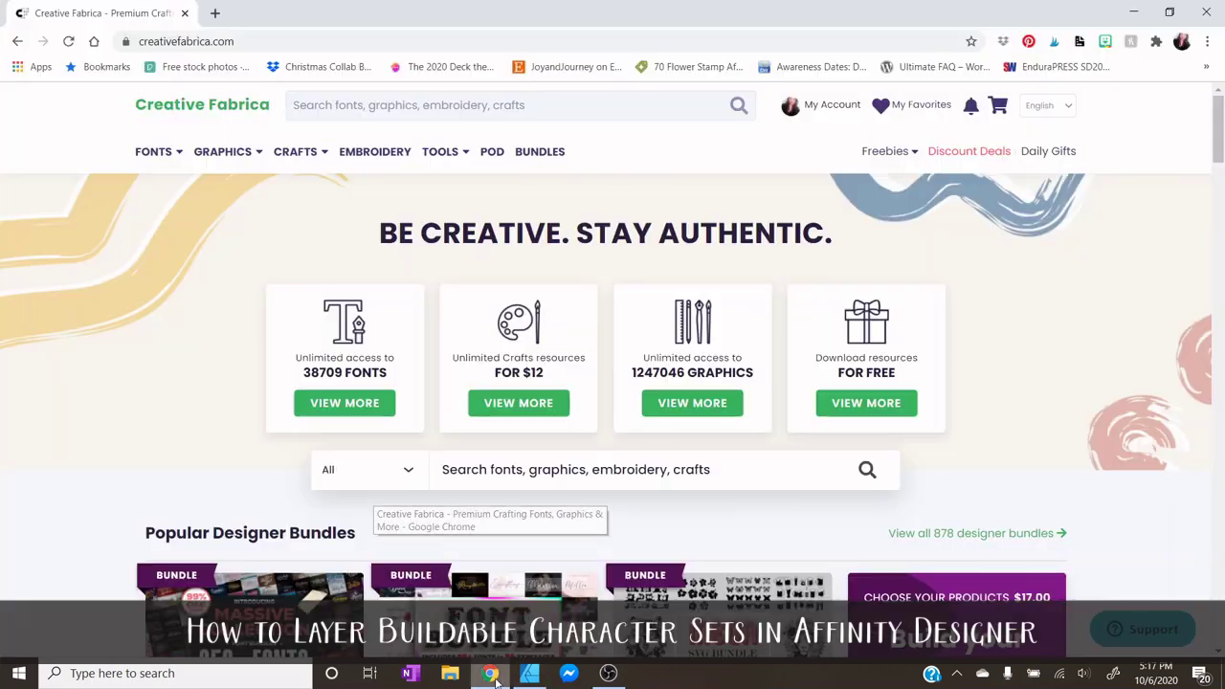
- Search the Creative Fabrica site for "watercolor people"
left_click(488, 584)
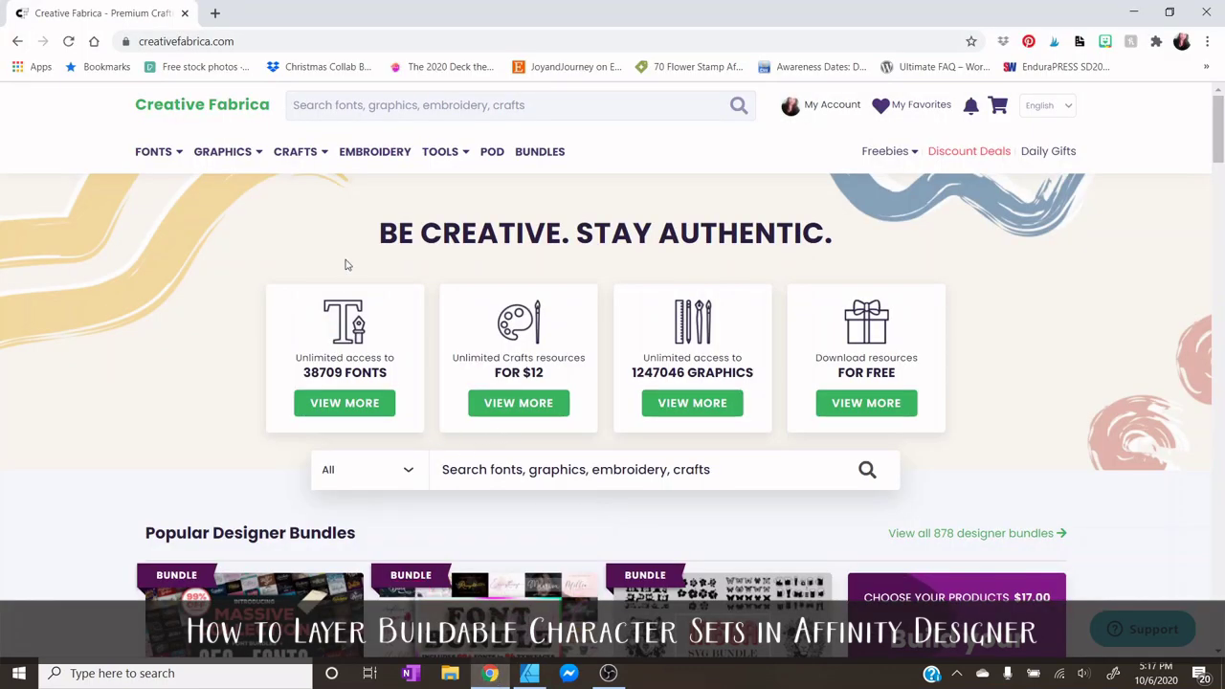
left_click(356, 109)
type("watercolor people")
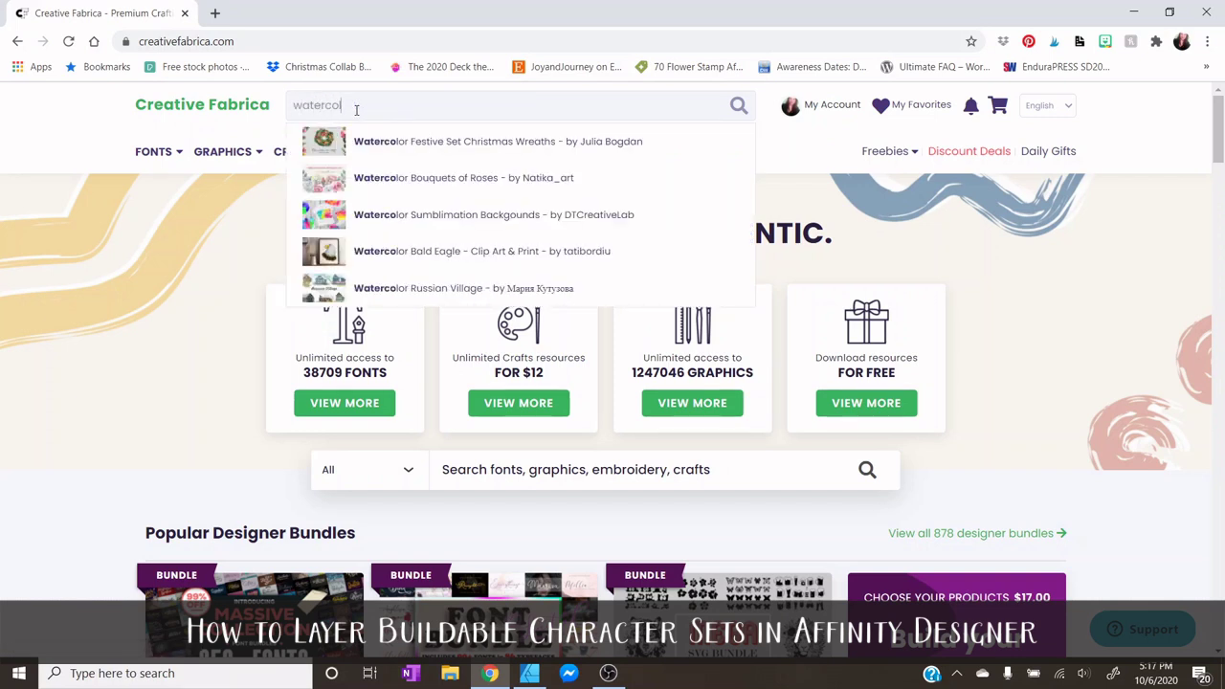
key("Return")
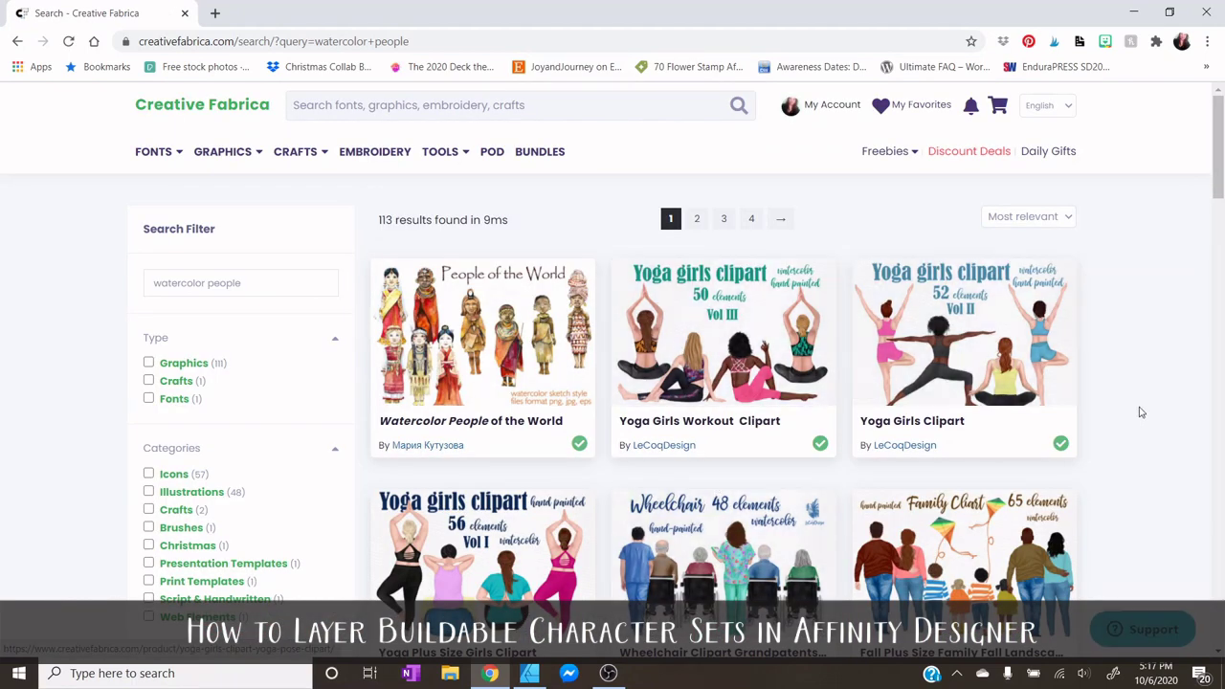
- Browse the watercolor people results and open LeCoqDesign's designer page from one of the family clipart listings
scroll(1138, 413, "down", 1)
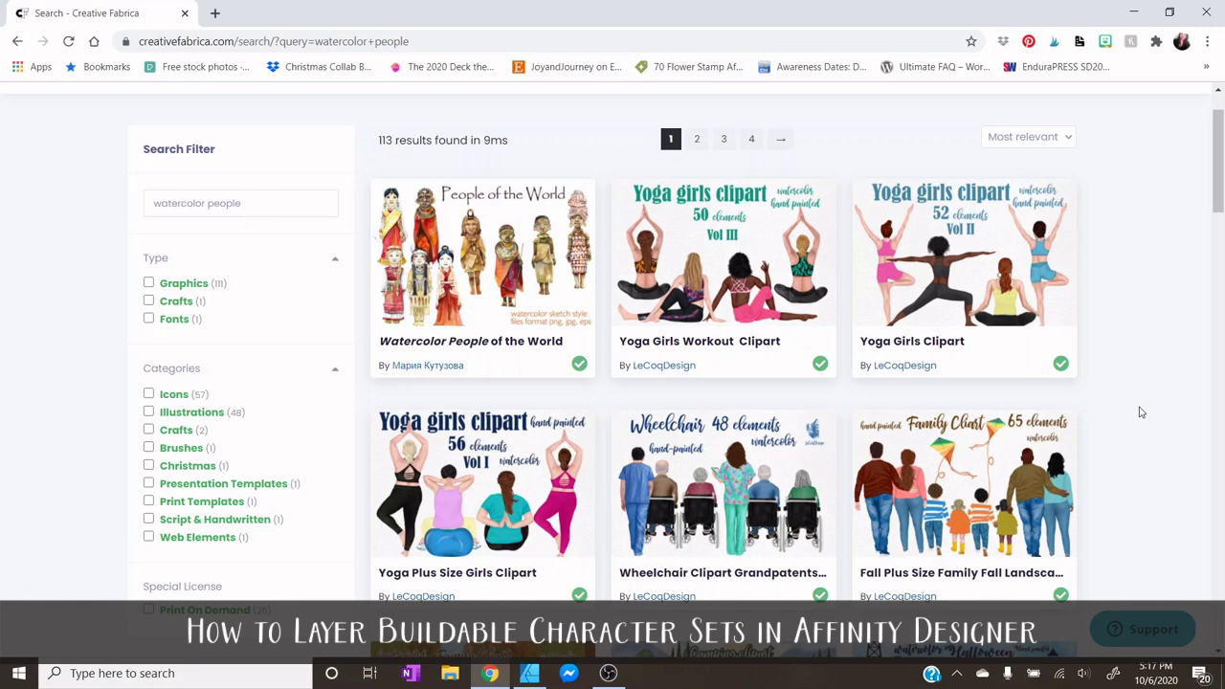
scroll(689, 460, "down", 3)
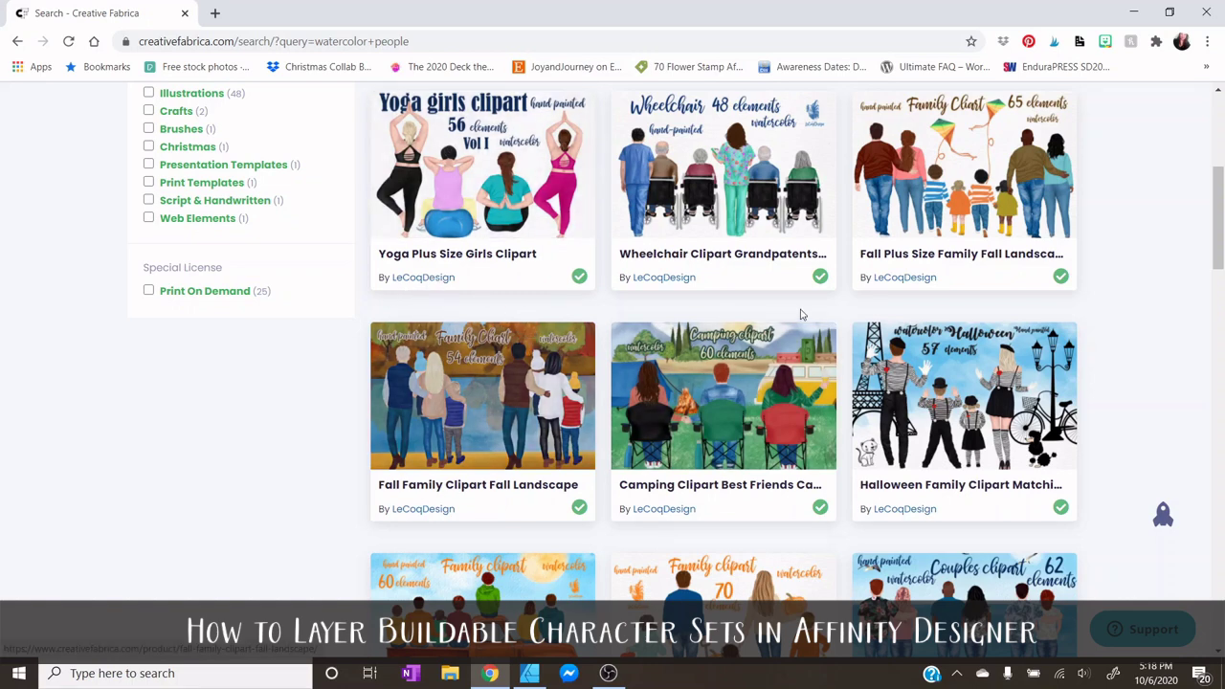
scroll(859, 328, "down", 3)
scroll(859, 328, "down", 5)
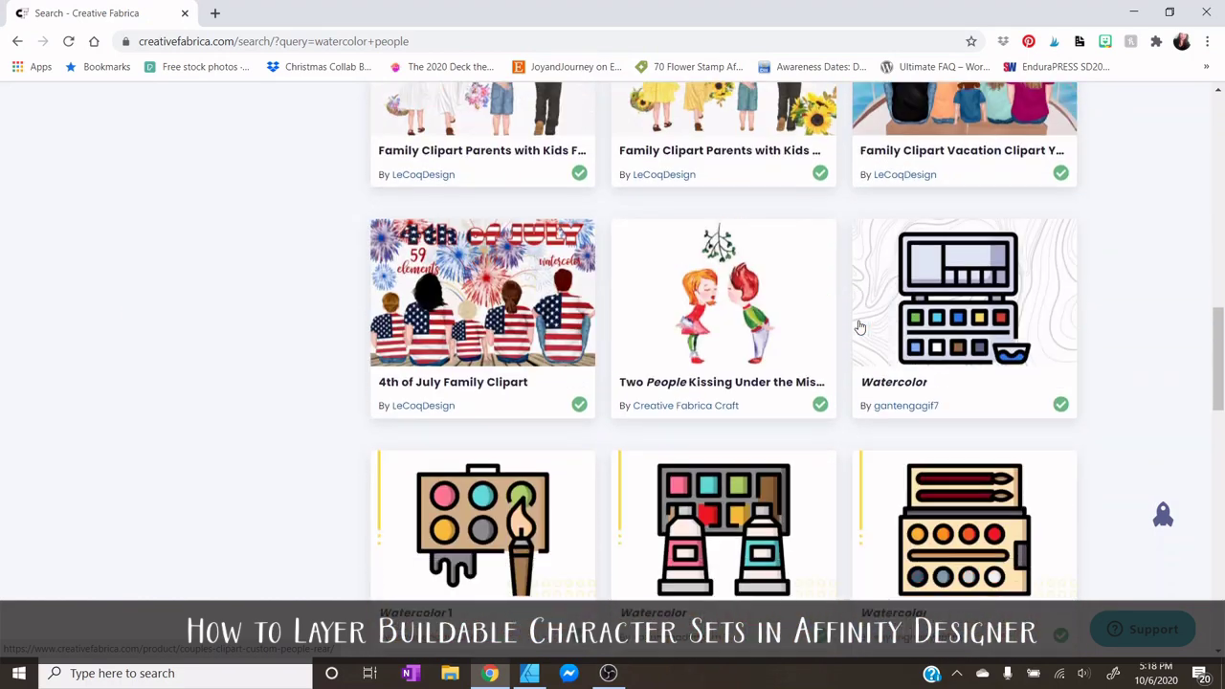
scroll(564, 247, "up", 2)
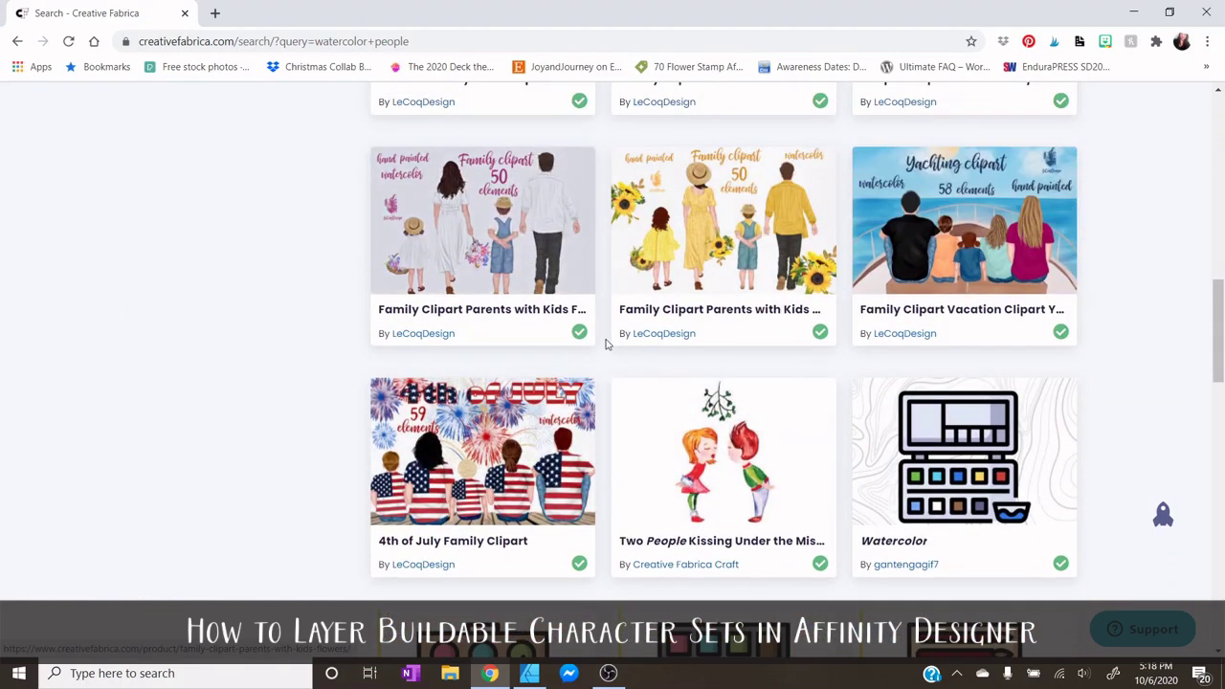
left_click(665, 337)
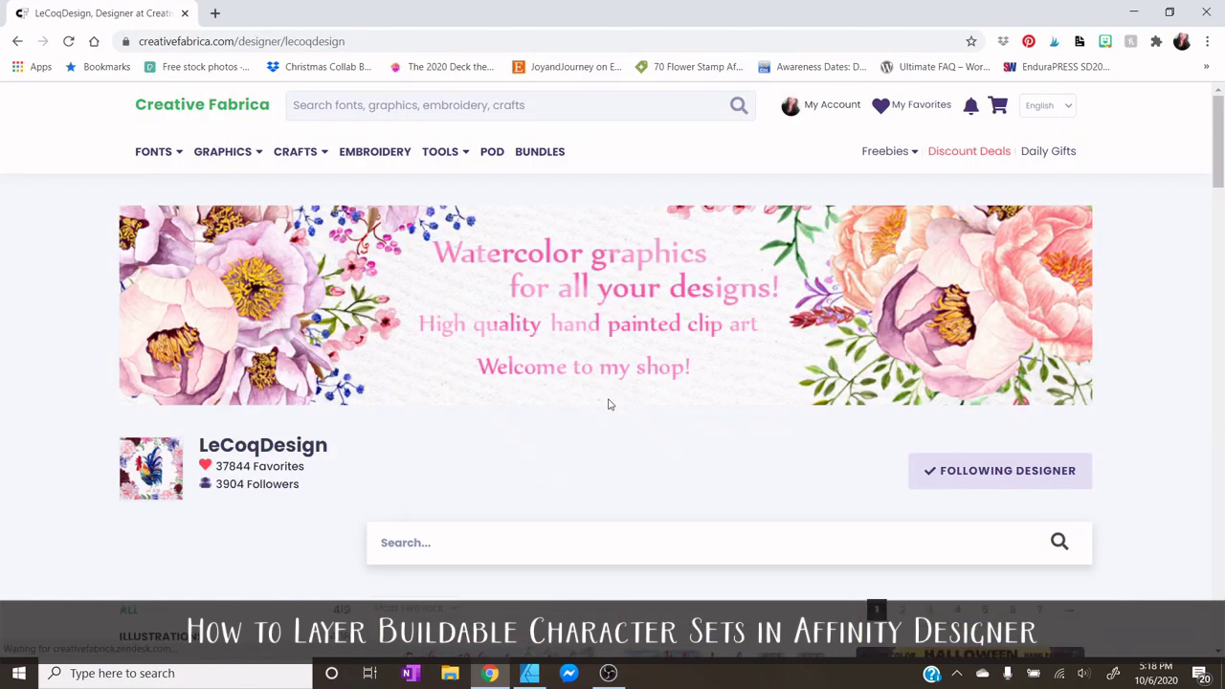
- Look through the clipart sets on the first page of LeCoqDesign's shop, down to the page numbers
scroll(602, 393, "down", 1)
scroll(602, 392, "down", 3)
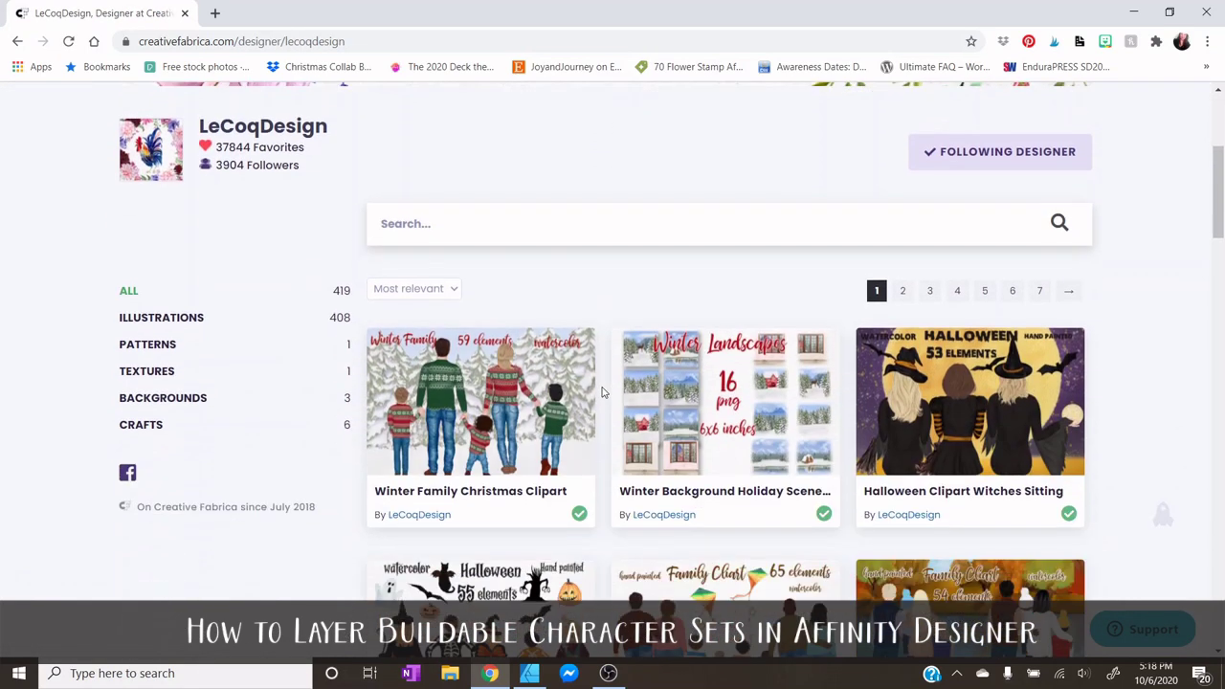
scroll(601, 392, "down", 2)
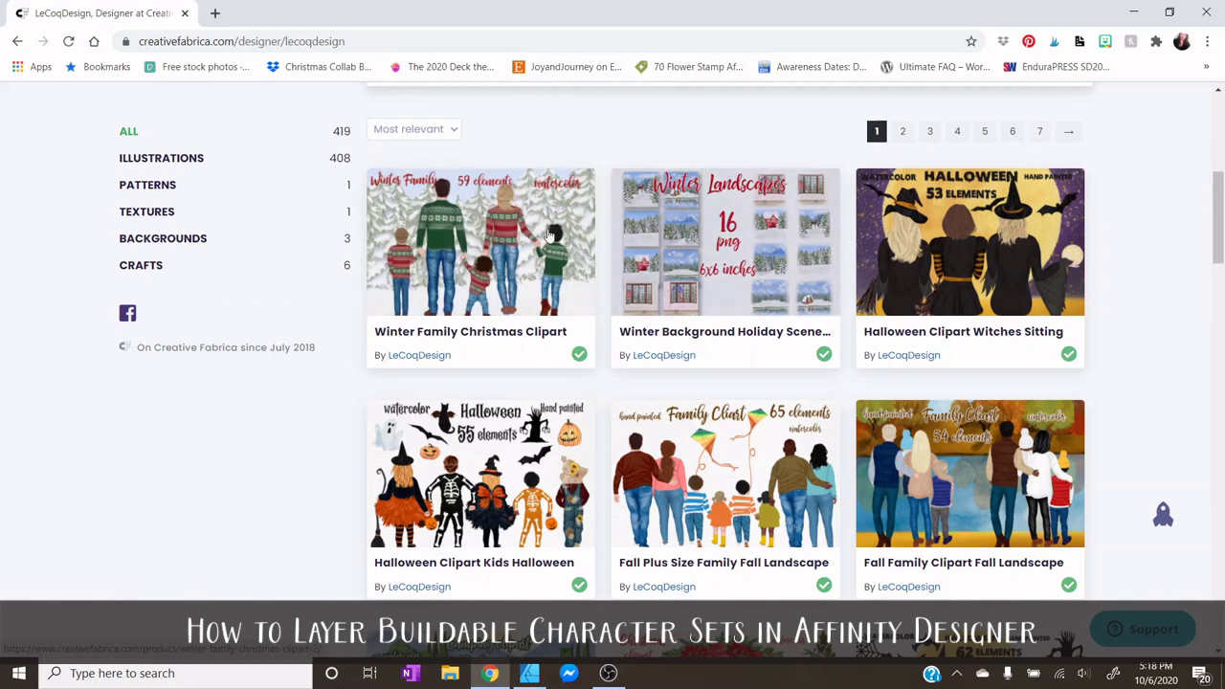
scroll(1010, 483, "down", 8)
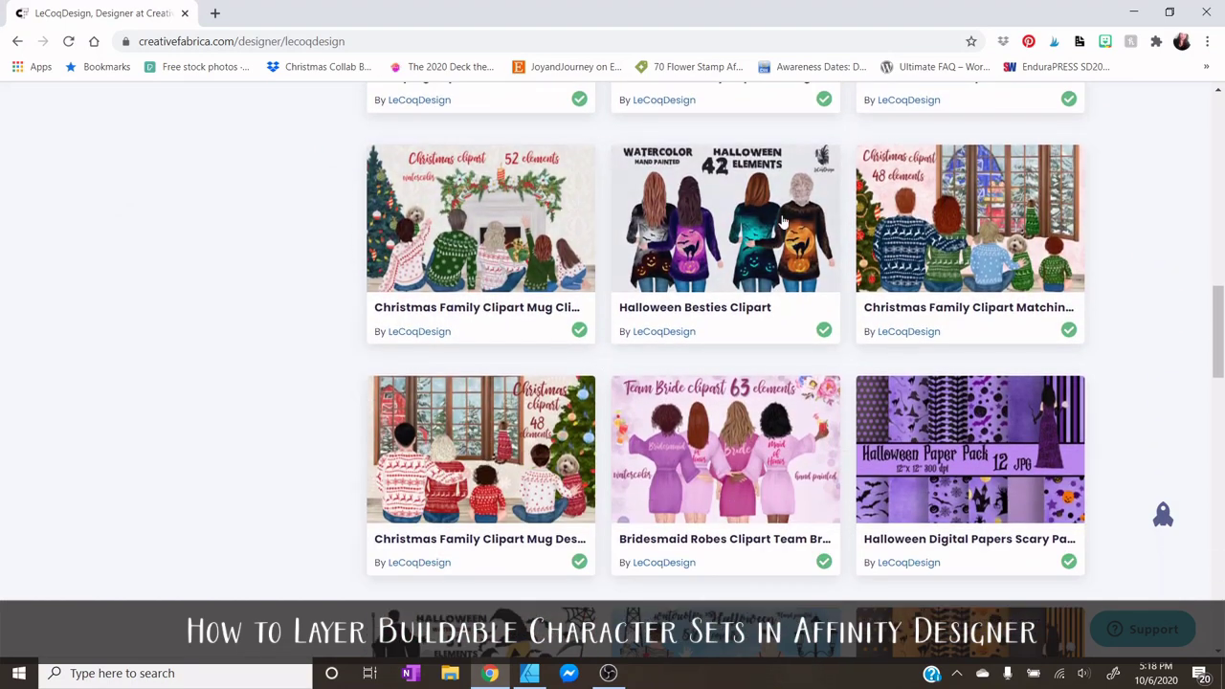
scroll(689, 384, "down", 2)
scroll(689, 384, "down", 5)
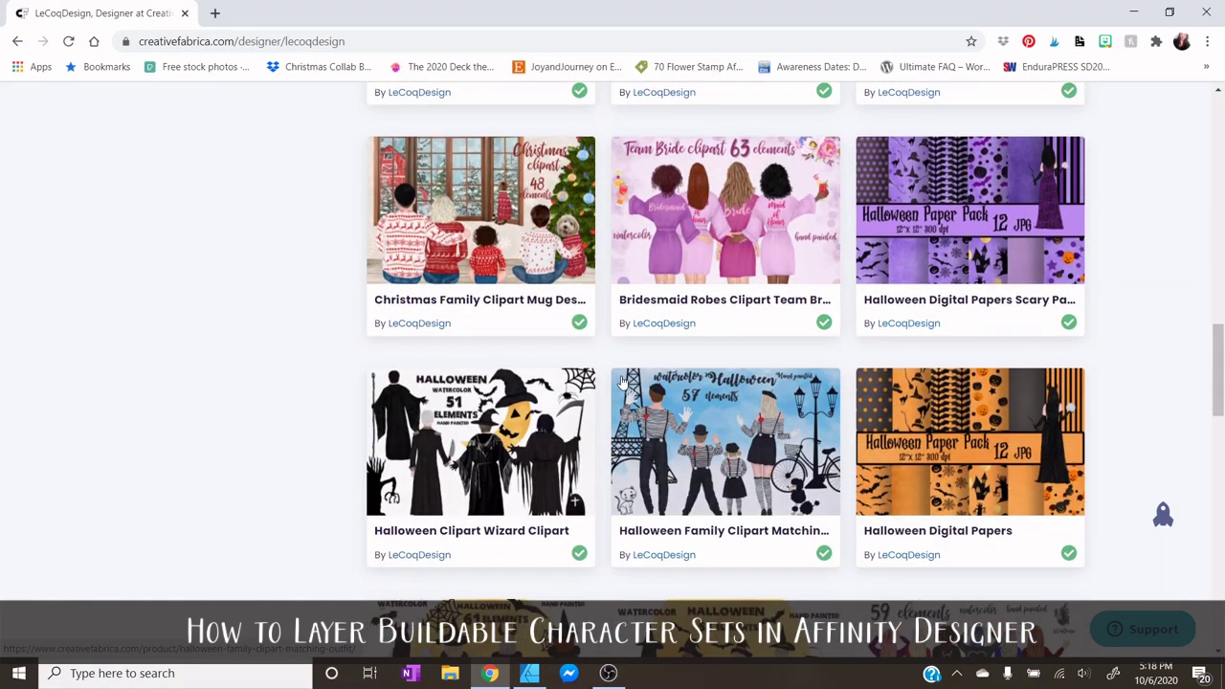
scroll(622, 382, "down", 1)
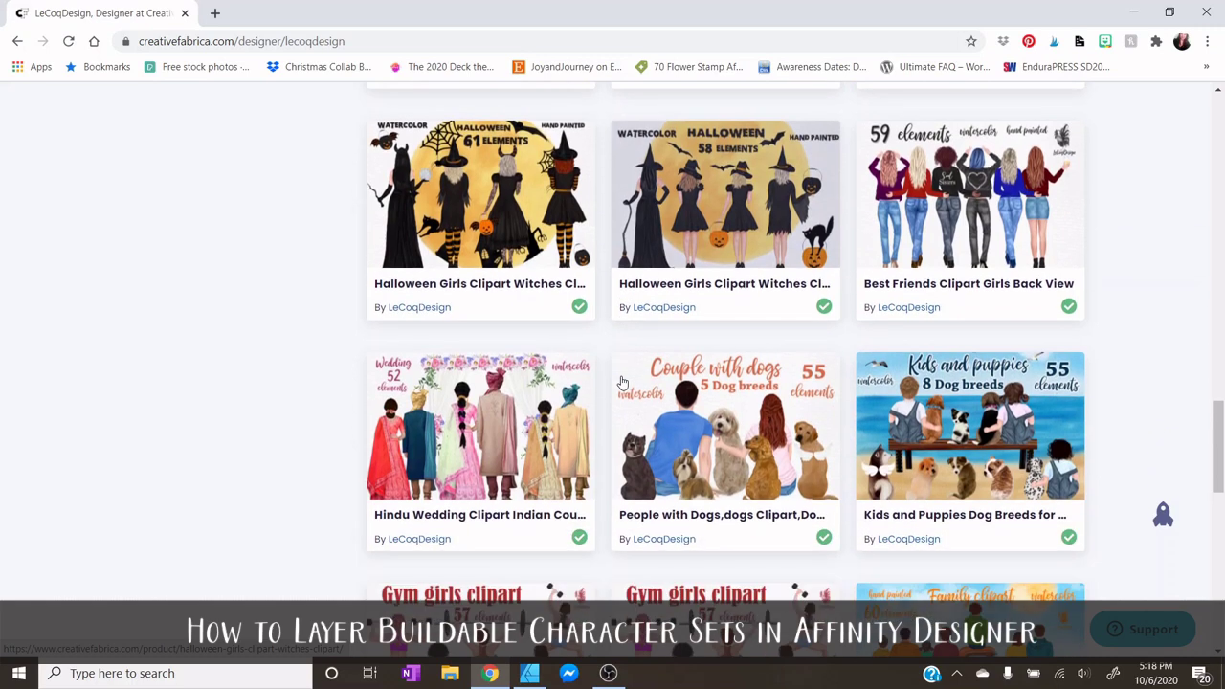
scroll(622, 381, "down", 2)
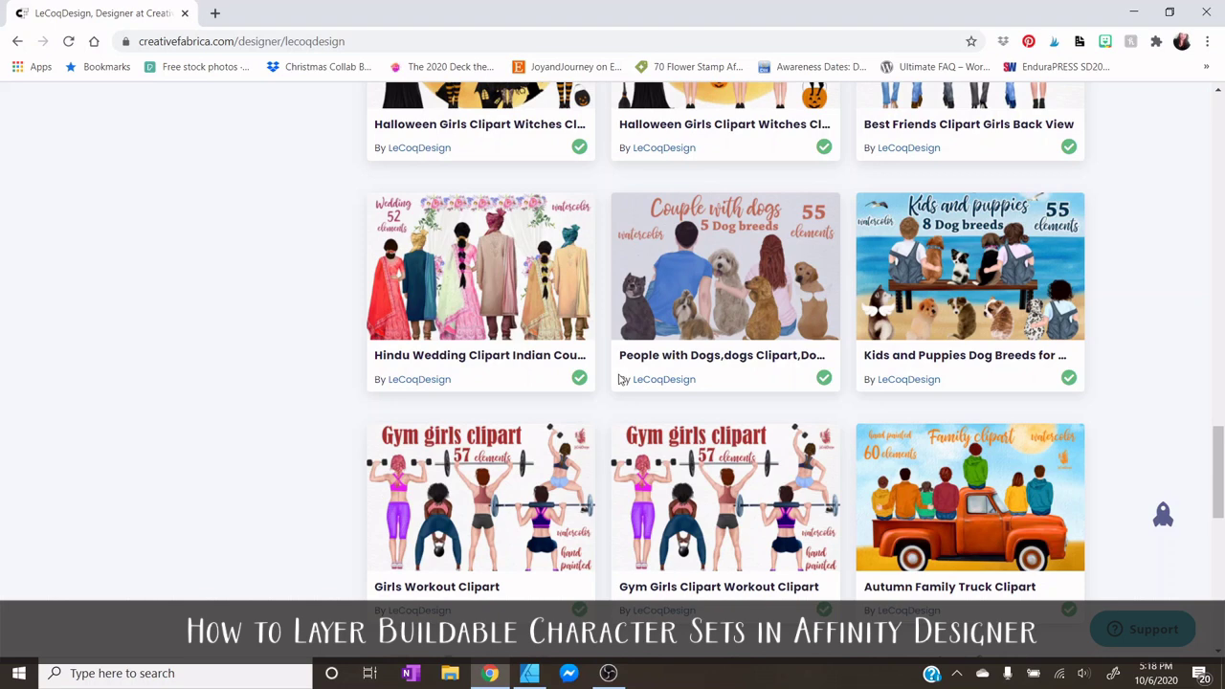
scroll(595, 446, "down", 2)
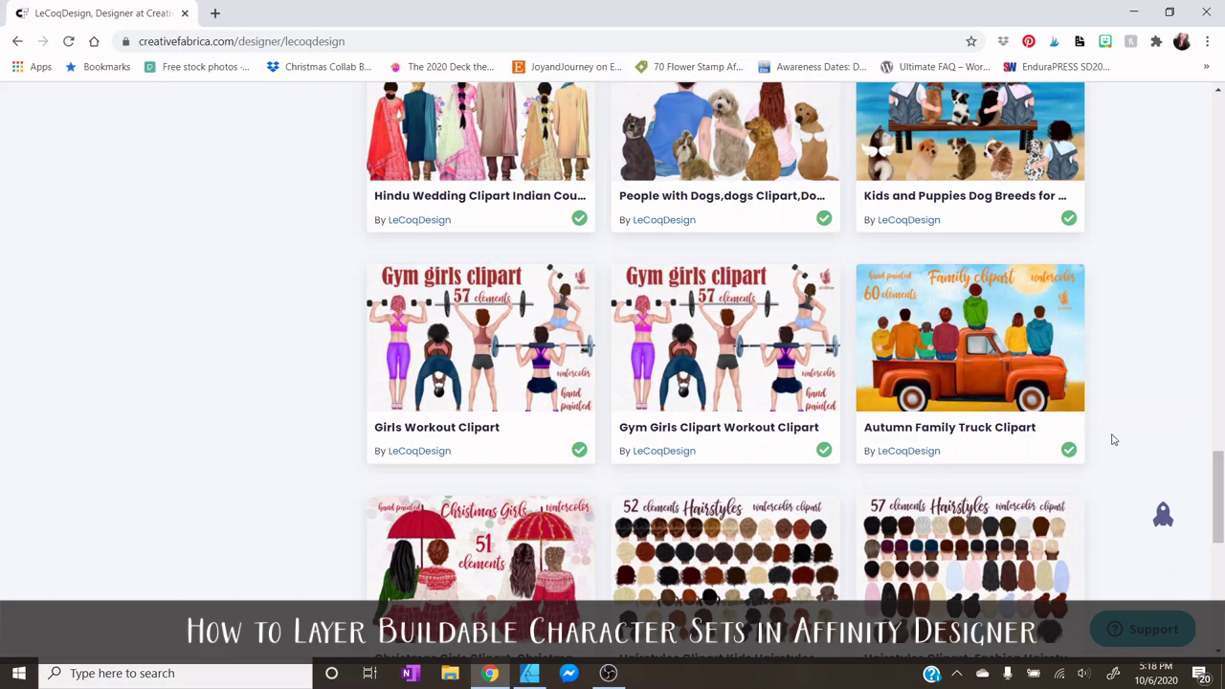
scroll(1112, 440, "down", 3)
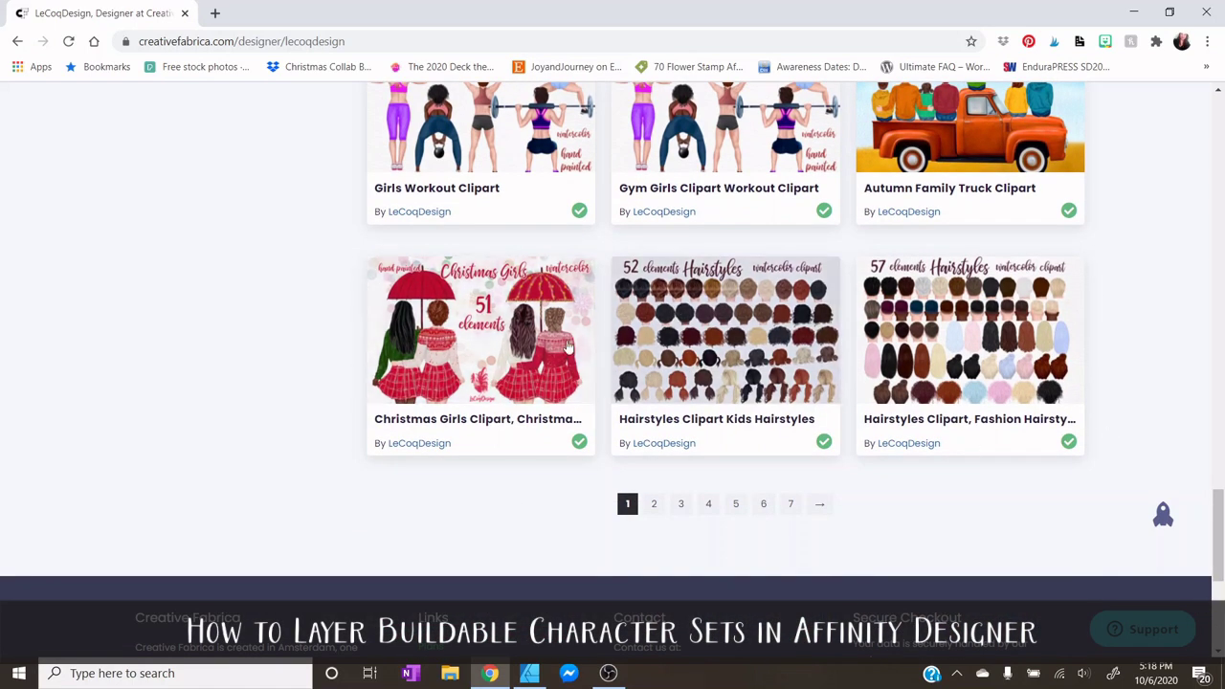
- Open the Autumn Family Truck Clipart product in a new browser tab and bring its preview gallery into view
scroll(948, 300, "up", 2)
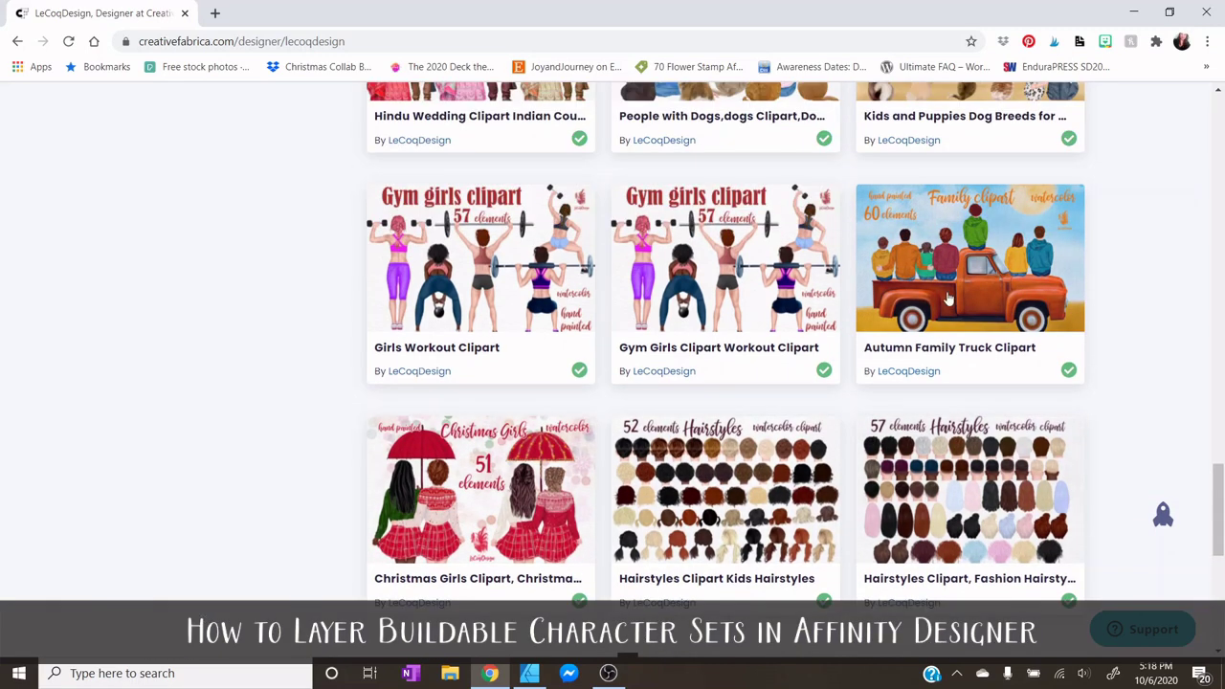
middle_click(966, 271)
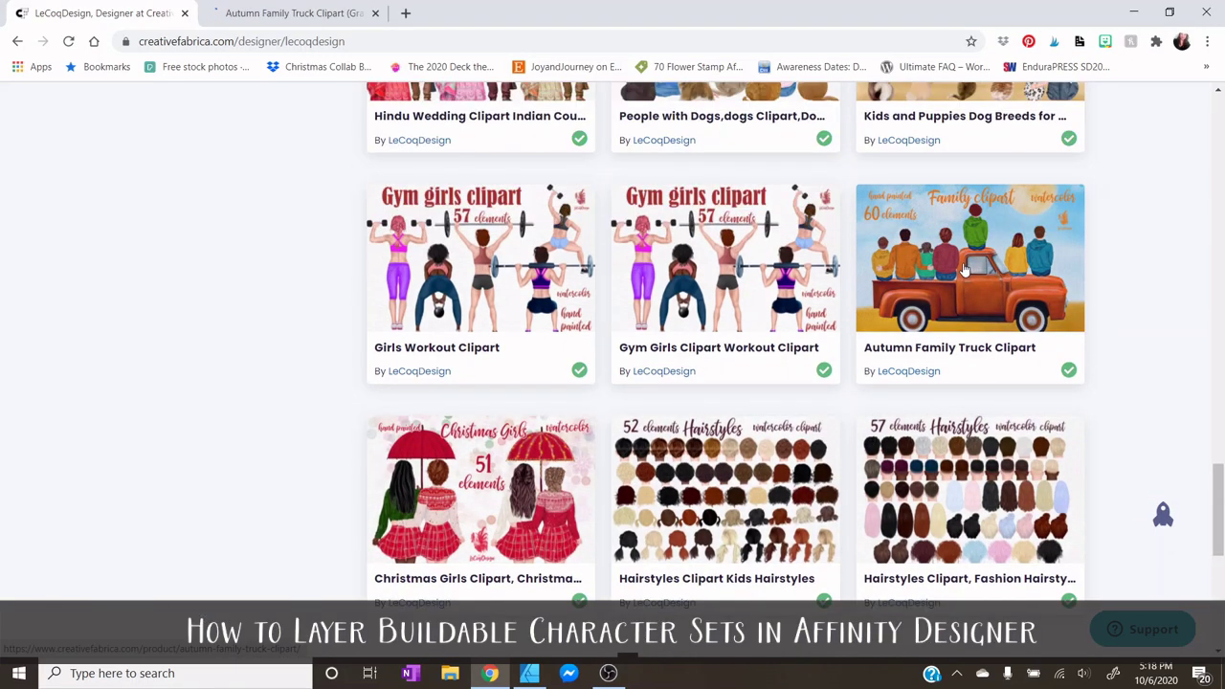
left_click(255, 9)
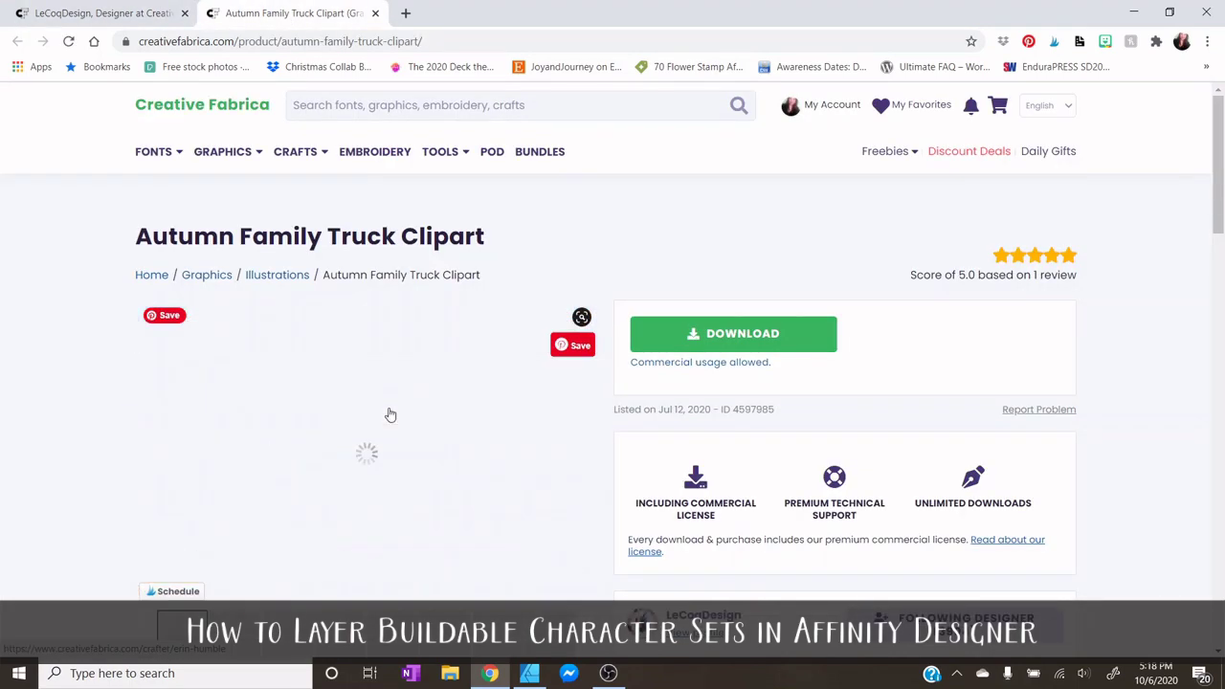
scroll(308, 464, "down", 1)
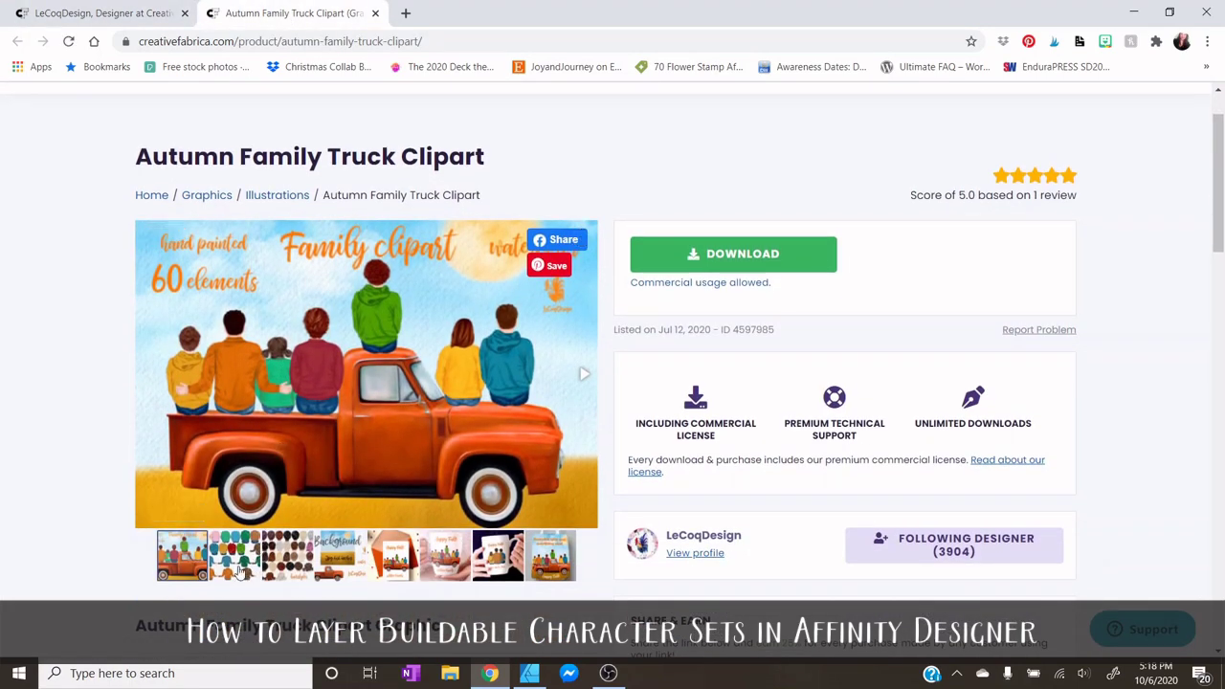
- View the product's preview images in turn: clothing, hairstyles, background and truck, card, mug and tote bag mockups
left_click(239, 569)
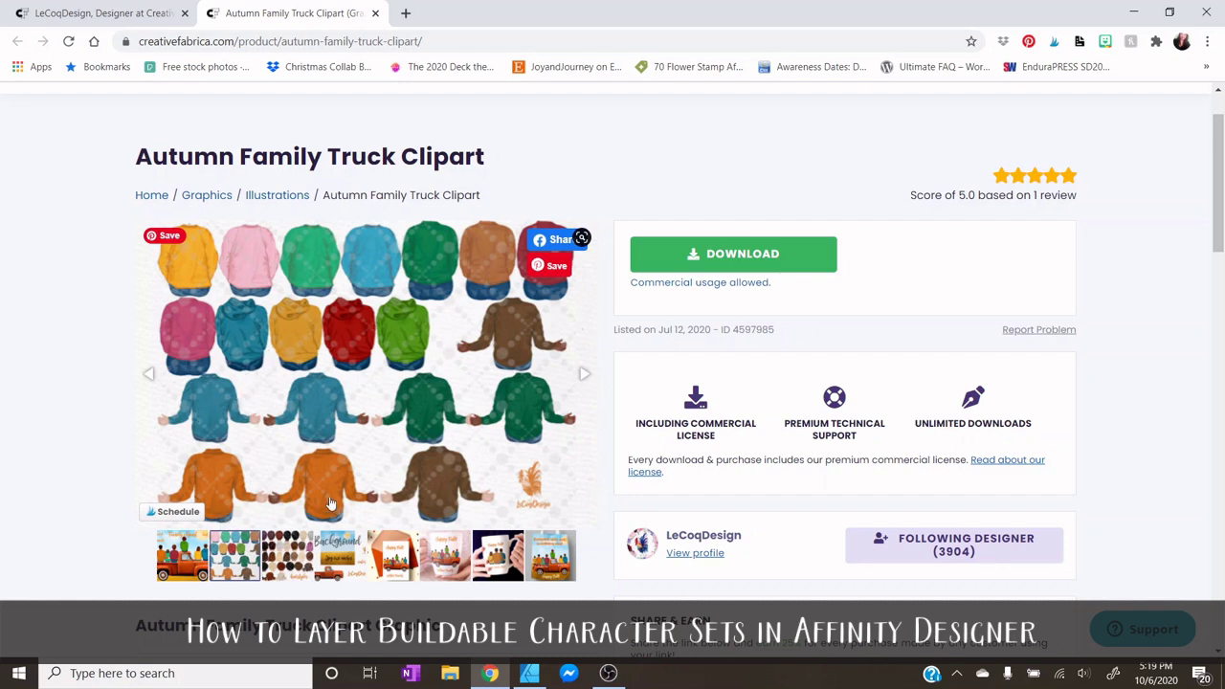
left_click(285, 563)
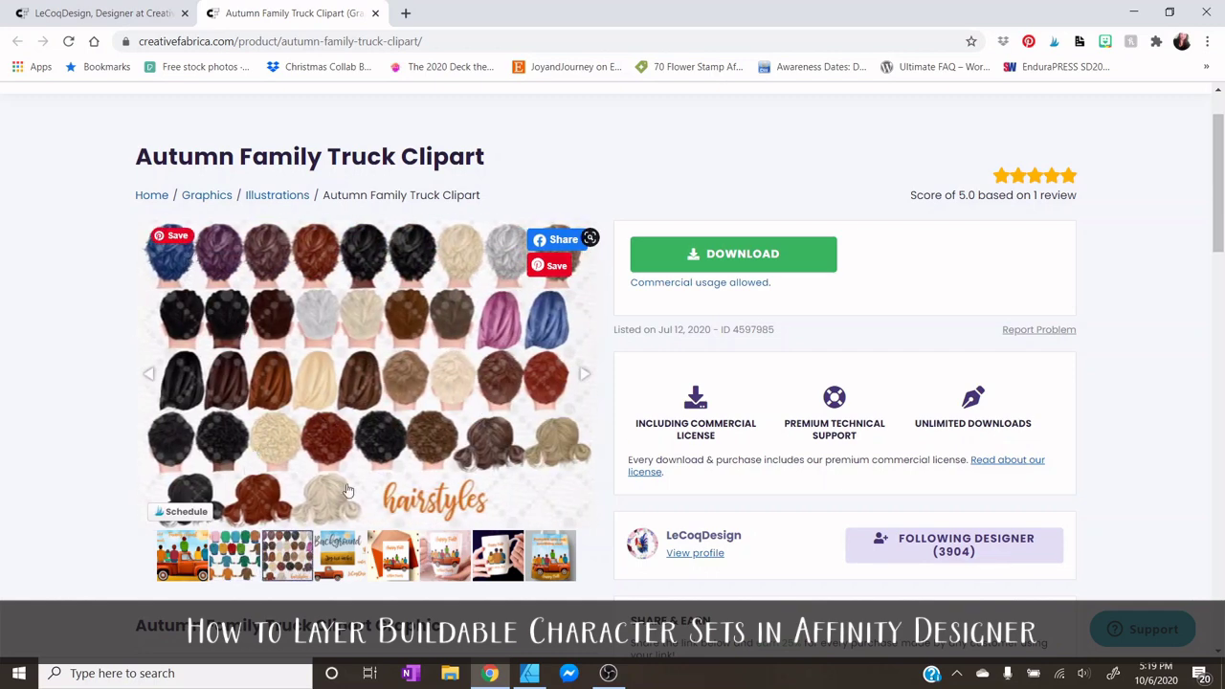
left_click(357, 543)
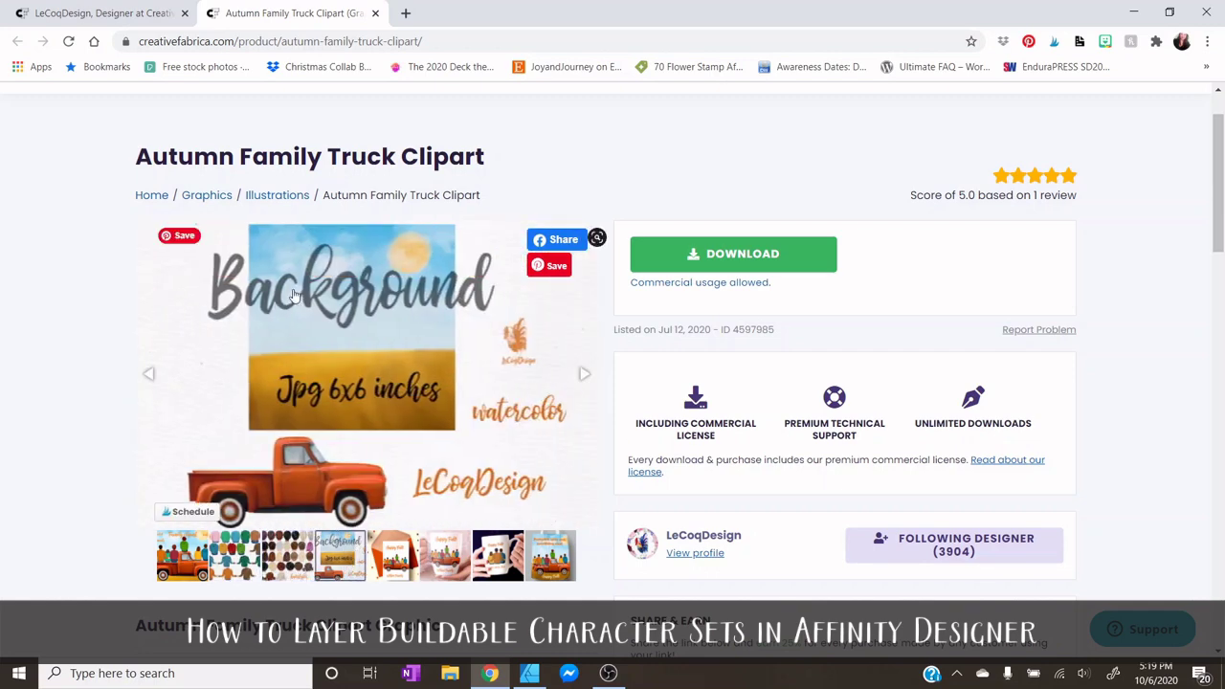
left_click(406, 565)
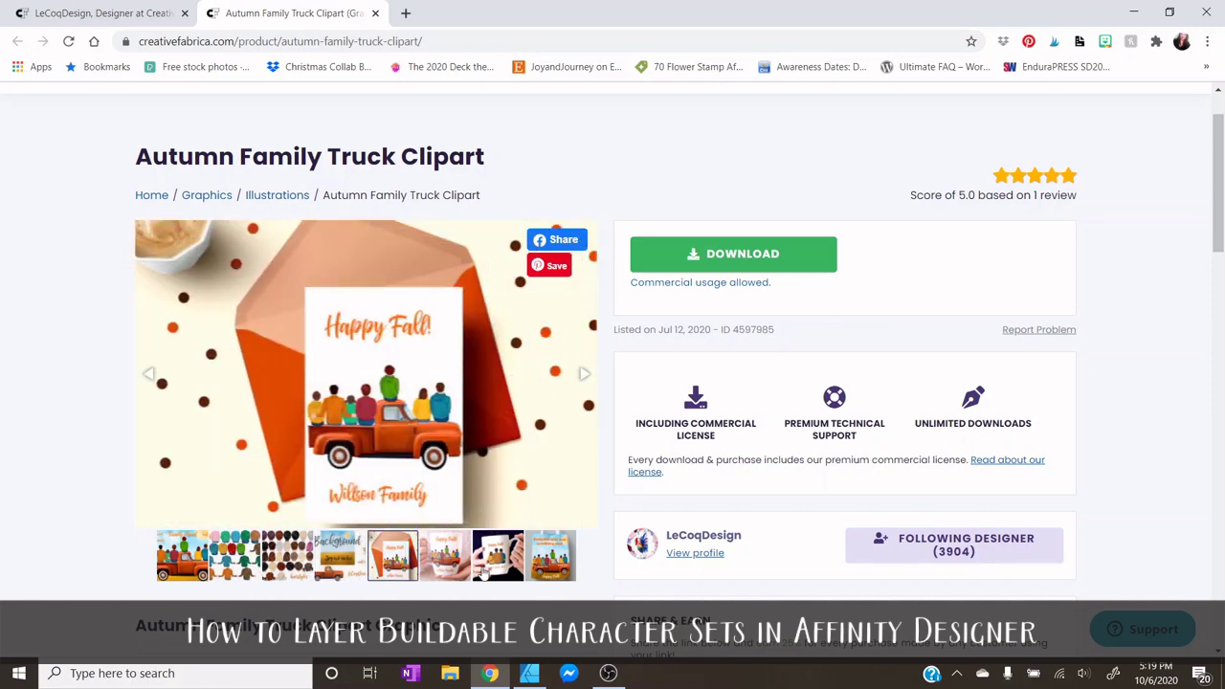
left_click(438, 563)
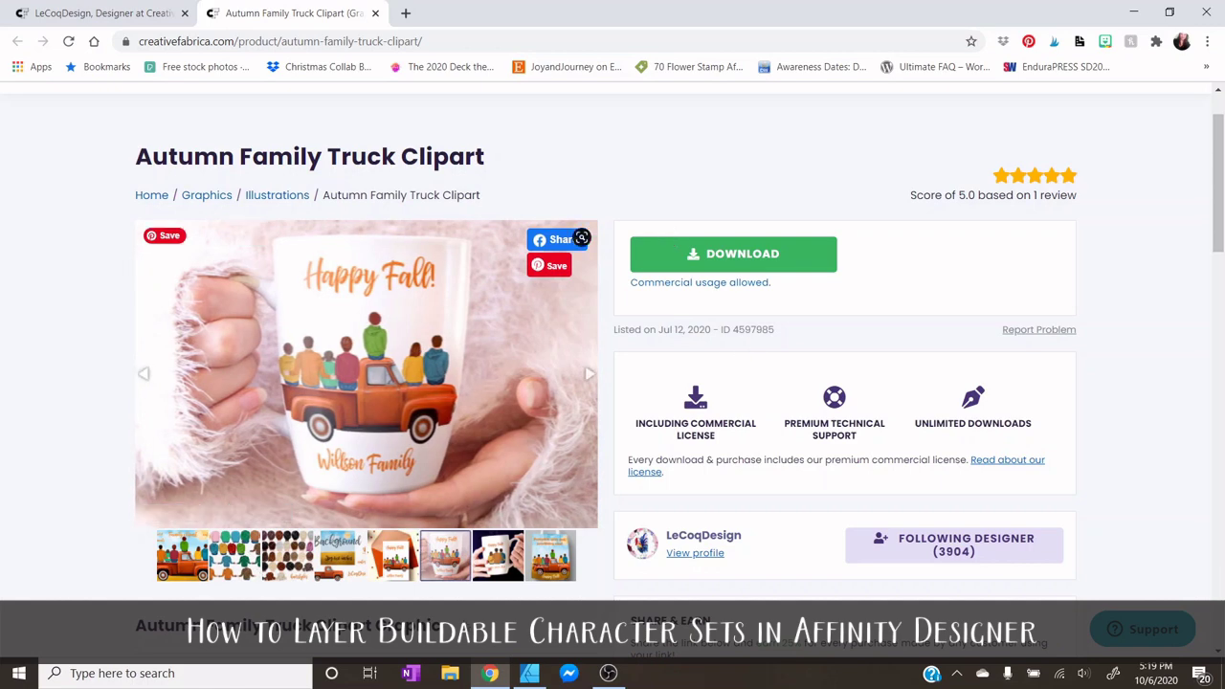
left_click(497, 555)
left_click(539, 548)
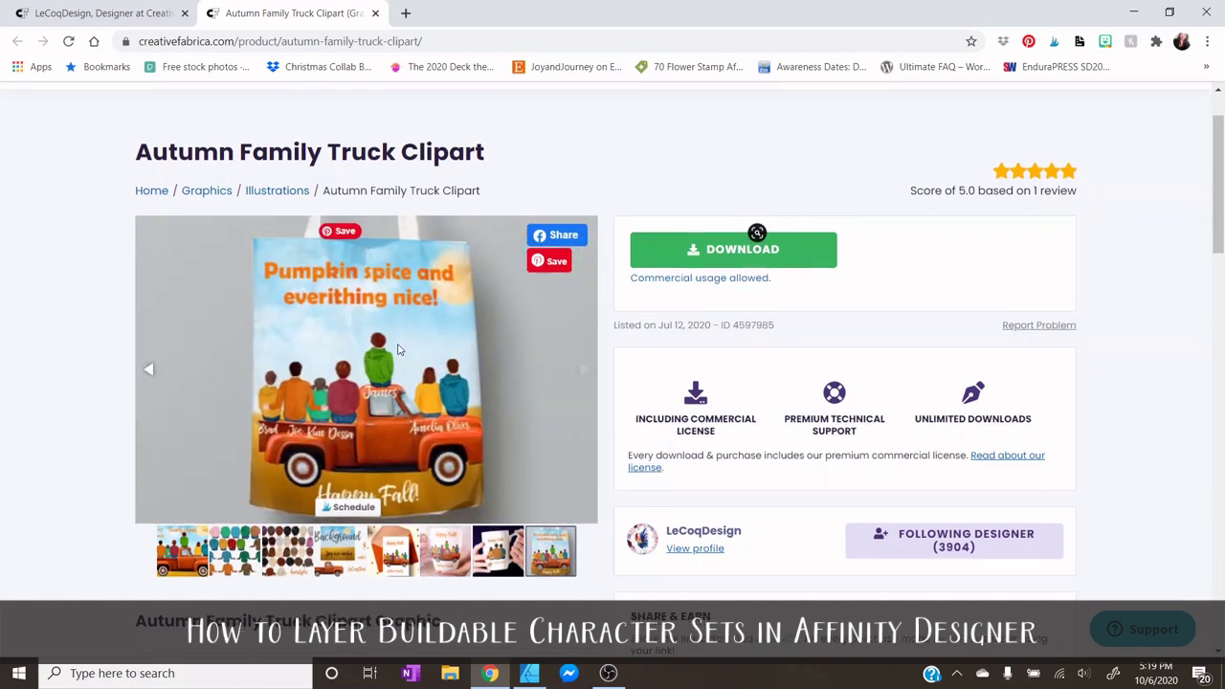
scroll(397, 343, "down", 1)
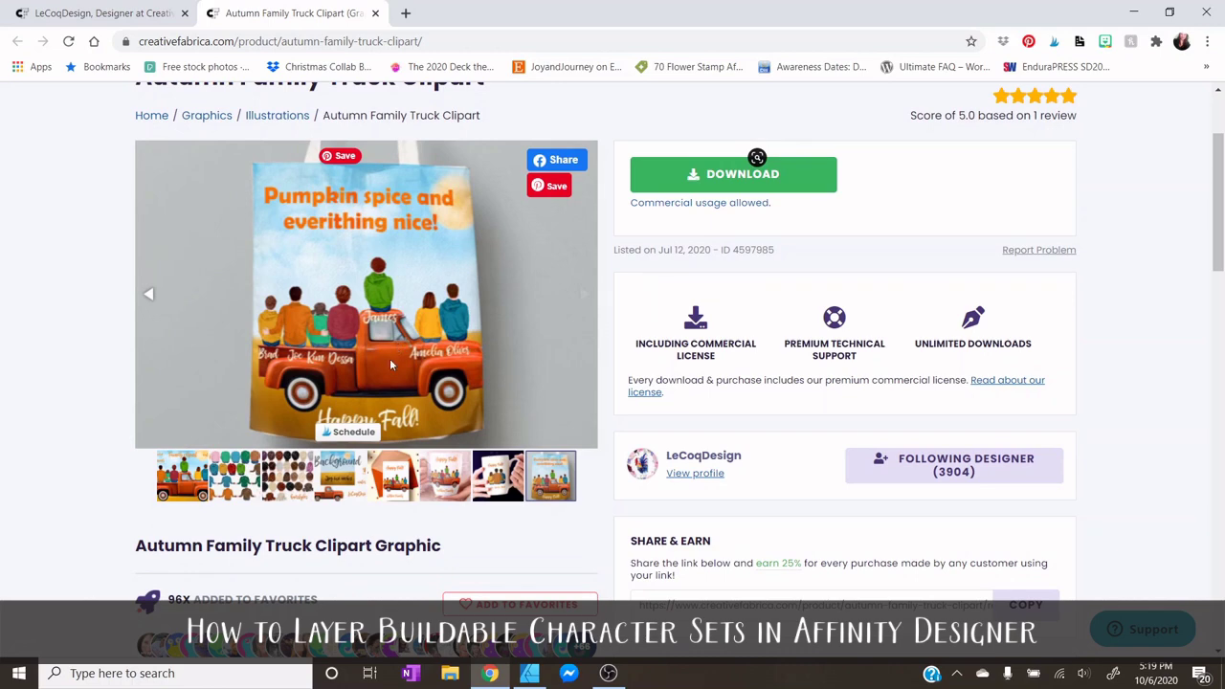
scroll(387, 364, "down", 1)
scroll(387, 363, "up", 3)
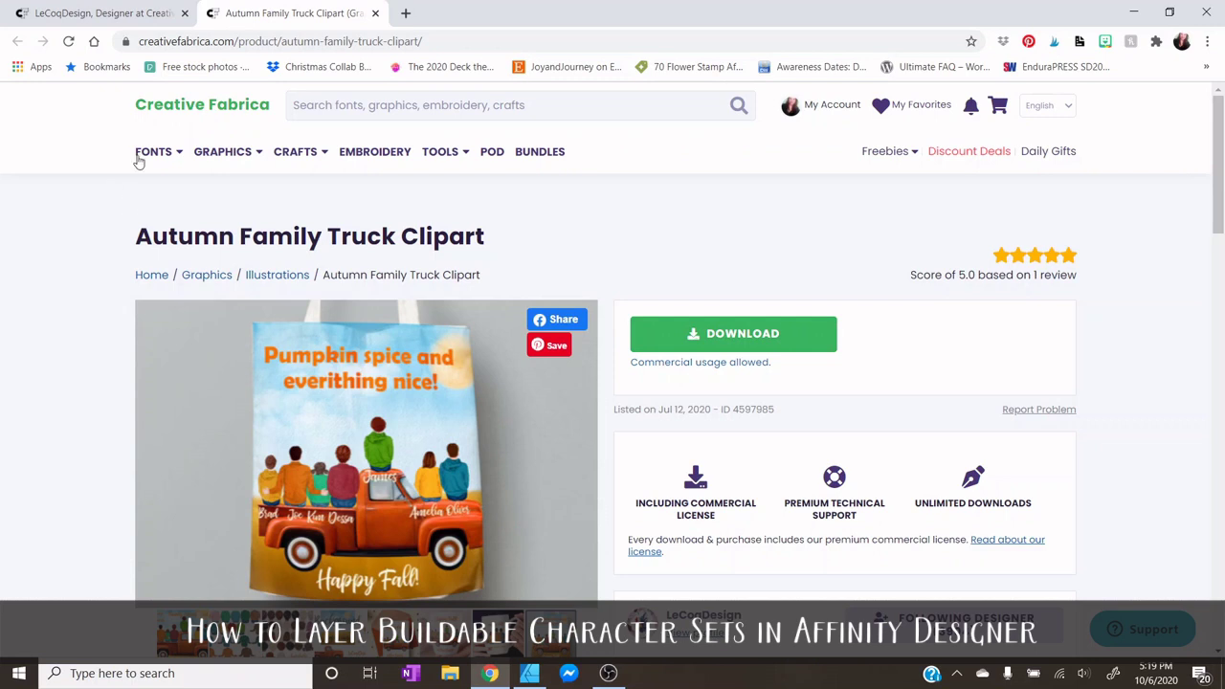
mouse_move(141, 163)
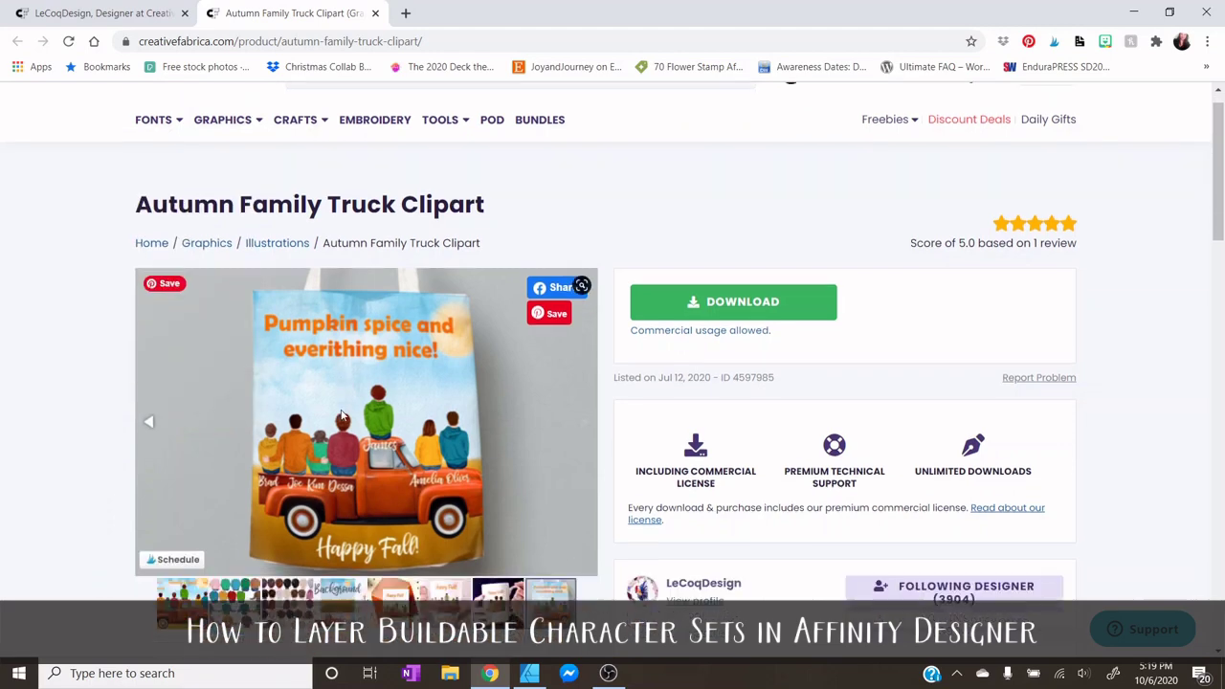
- Open the Subscription License page from the links at the end of the product page and read the allowed and not-allowed uses
scroll(336, 385, "down", 1)
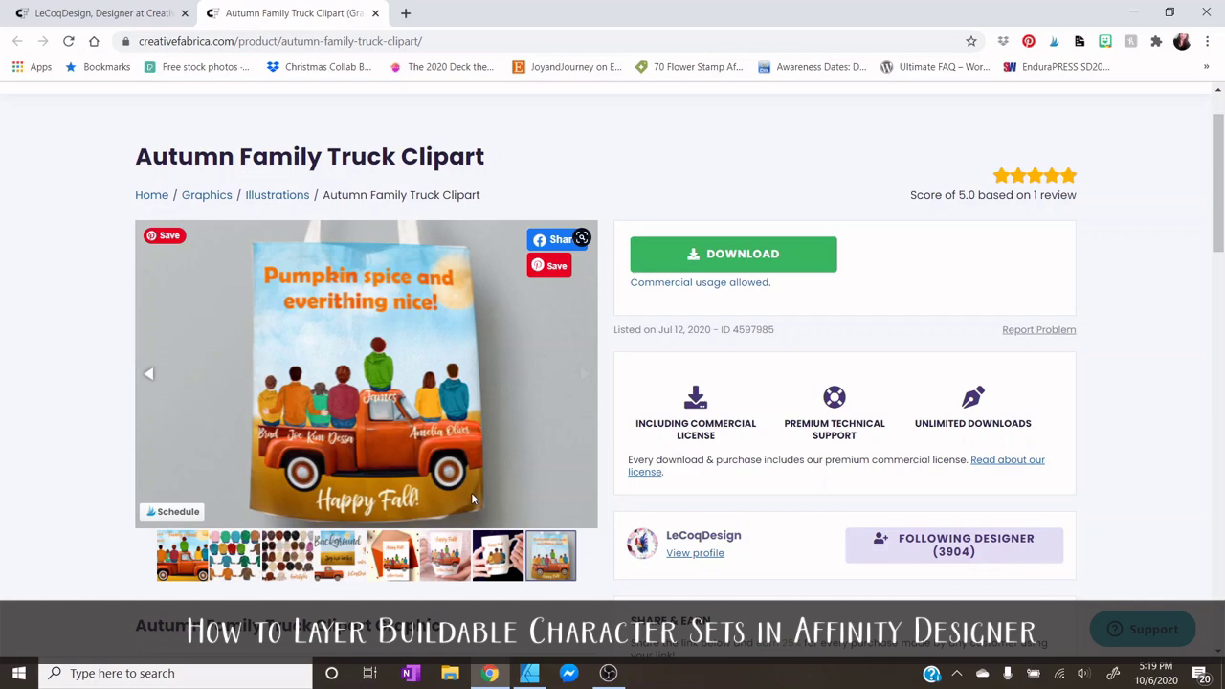
scroll(472, 495, "down", 8)
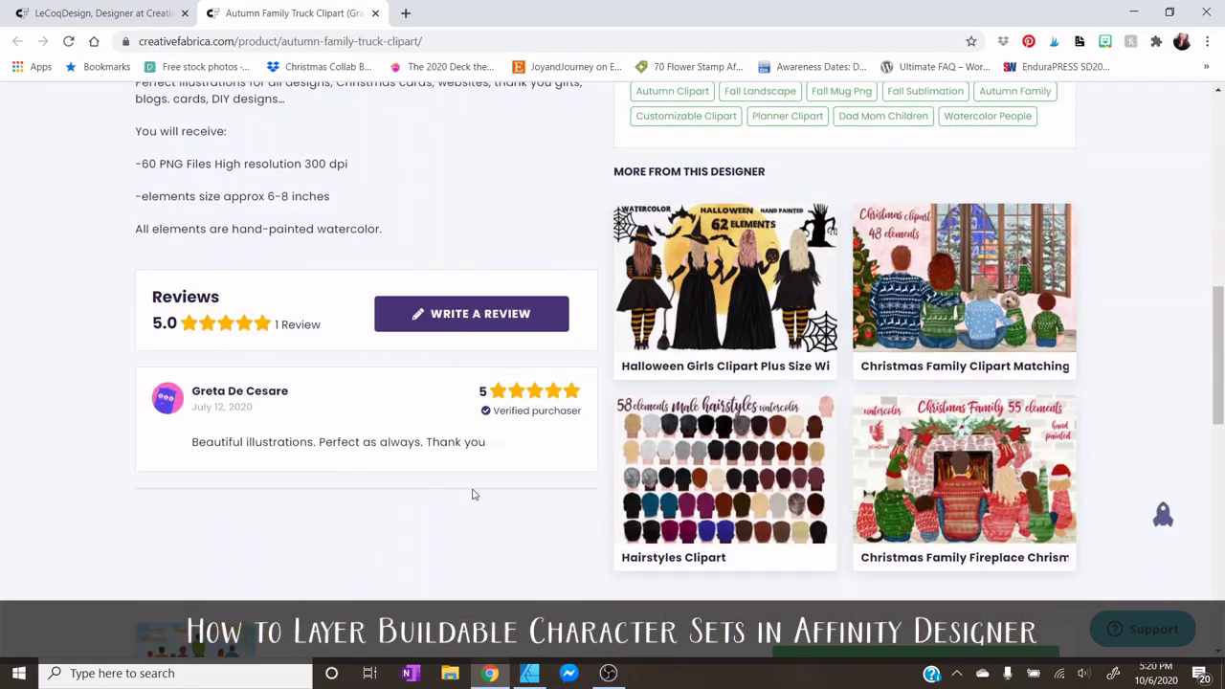
scroll(472, 495, "down", 2)
scroll(411, 440, "down", 4)
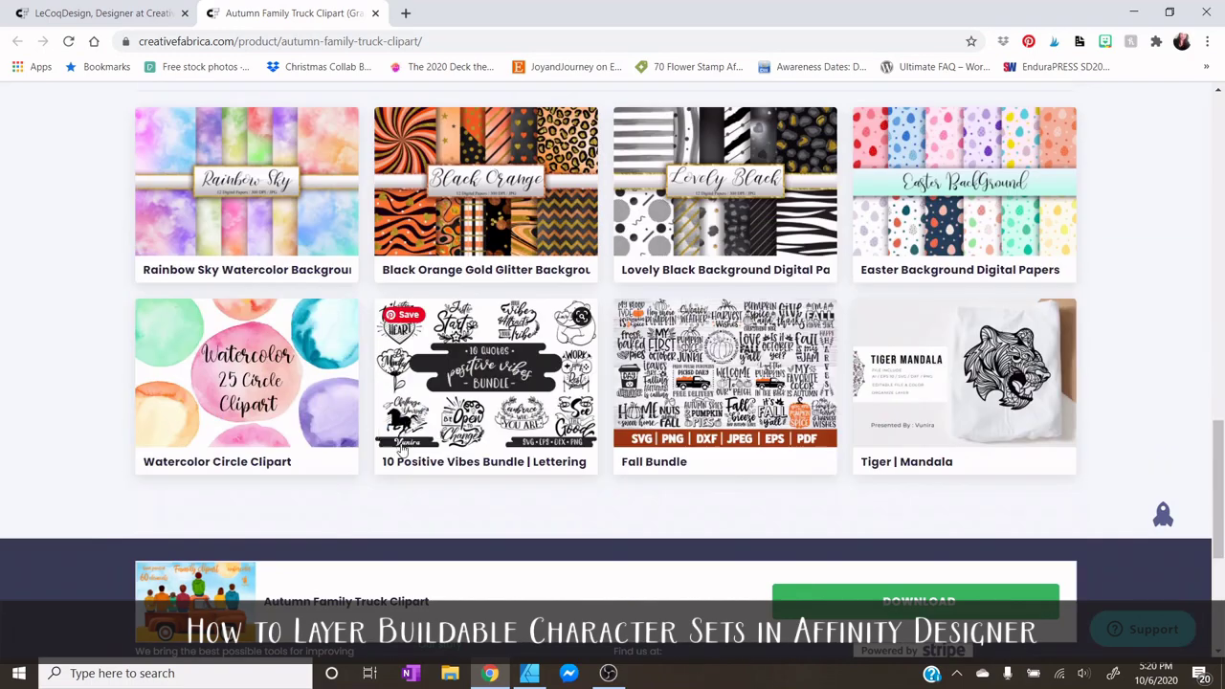
scroll(400, 440, "down", 4)
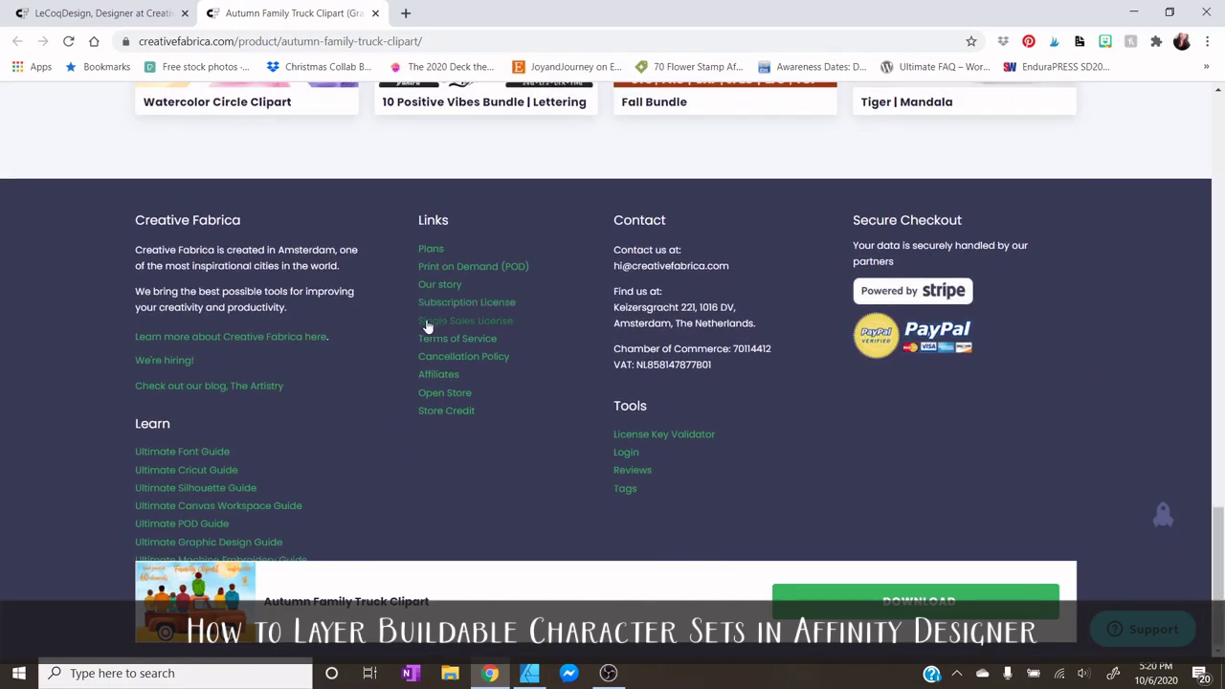
left_click(504, 304)
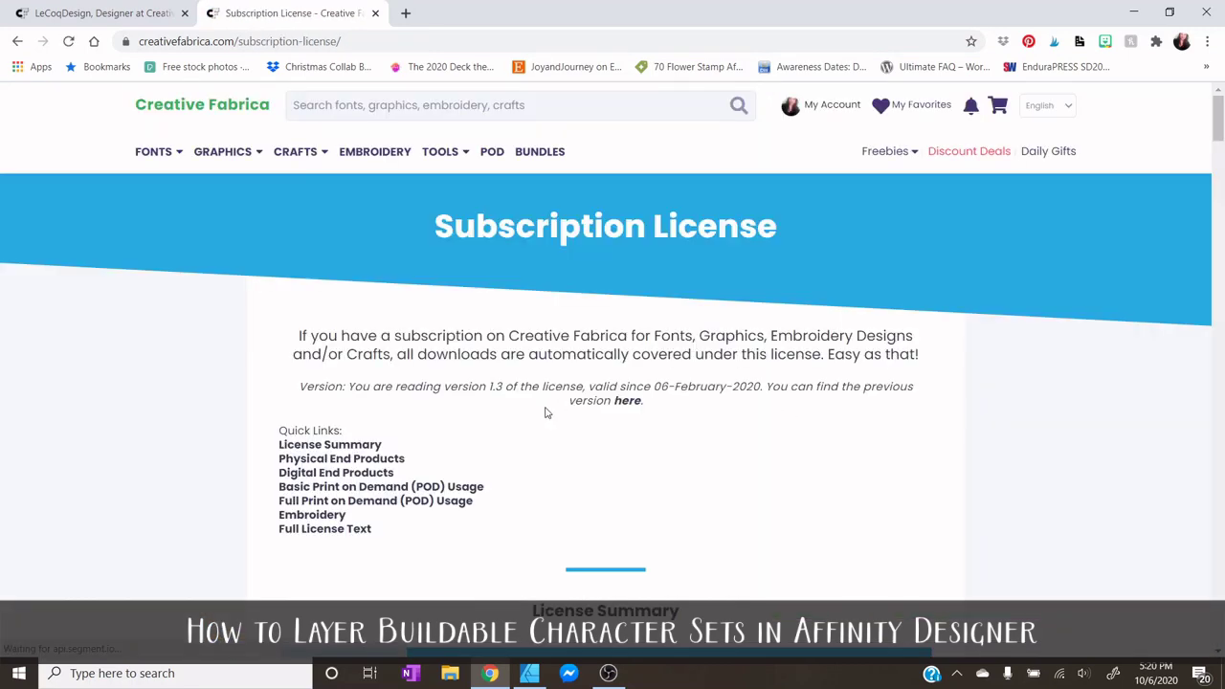
scroll(542, 410, "down", 4)
scroll(539, 400, "down", 2)
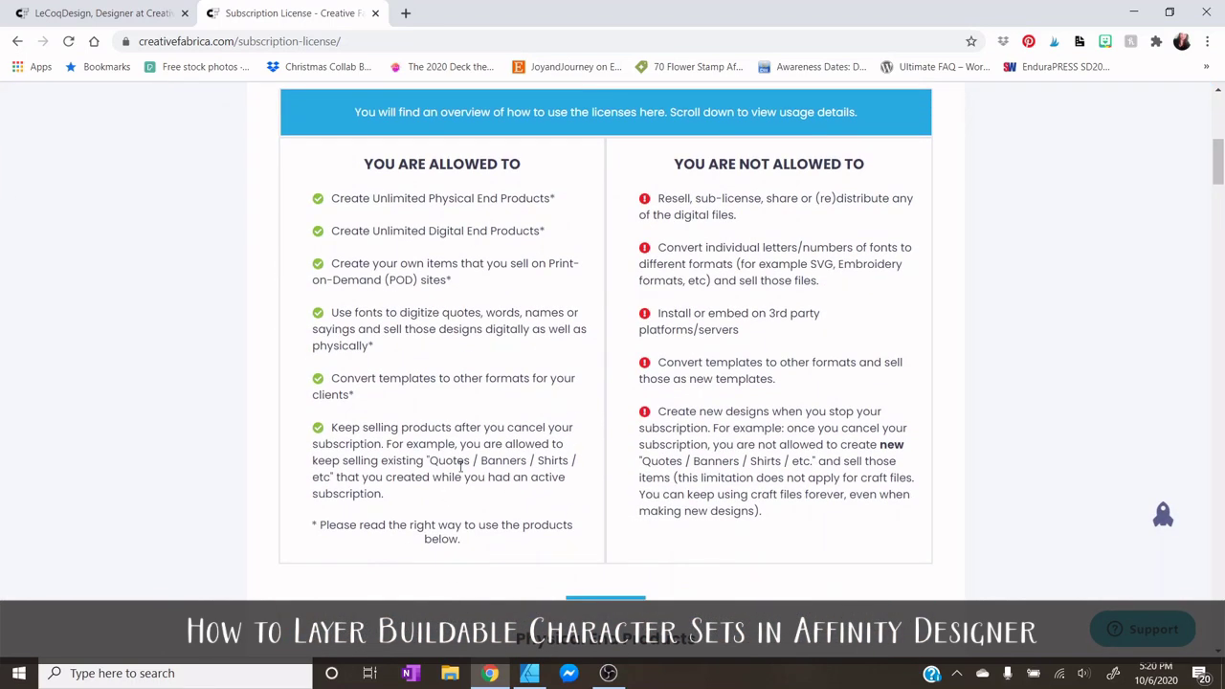
- Read the license's Physical and Digital End Products rules and the prohibited versus allowed floral card example, then return to the page's beginning
scroll(804, 354, "down", 4)
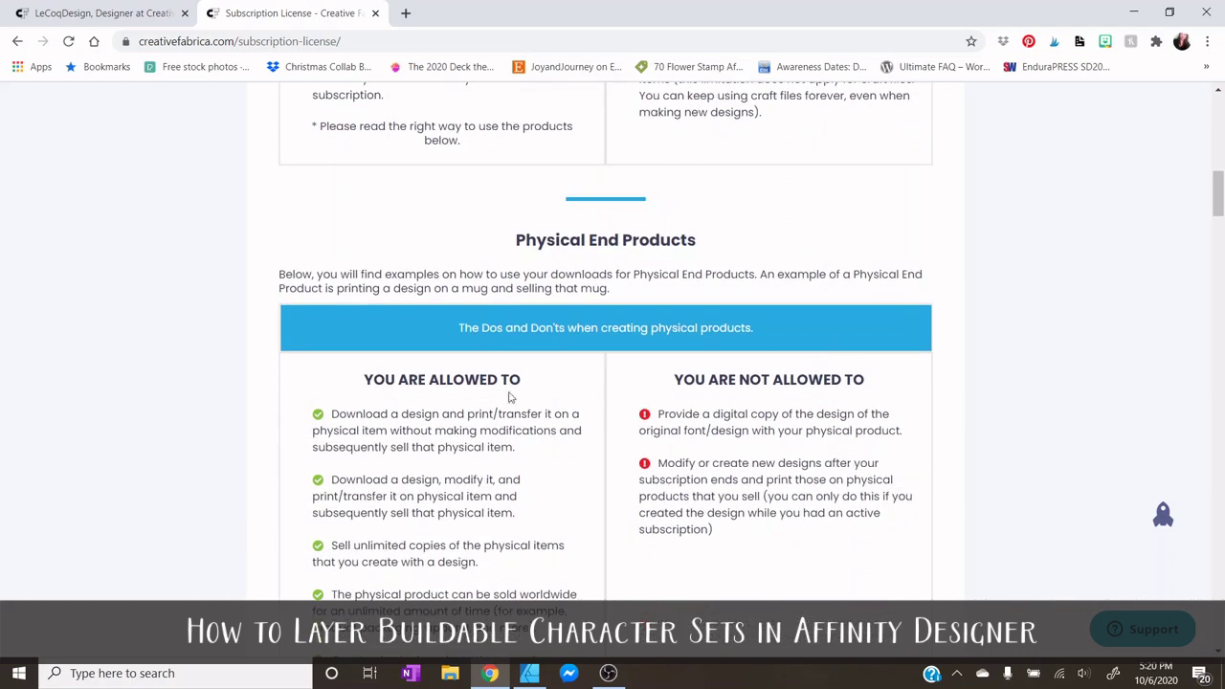
scroll(469, 404, "down", 1)
scroll(469, 403, "down", 6)
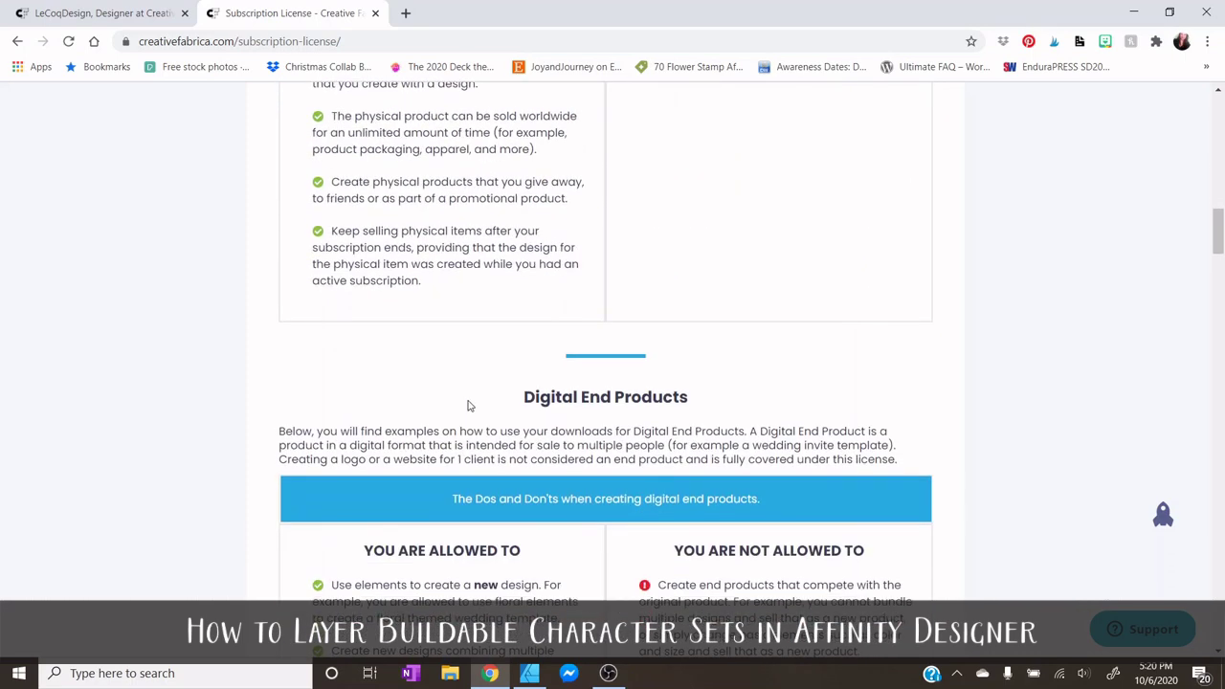
scroll(471, 392, "down", 4)
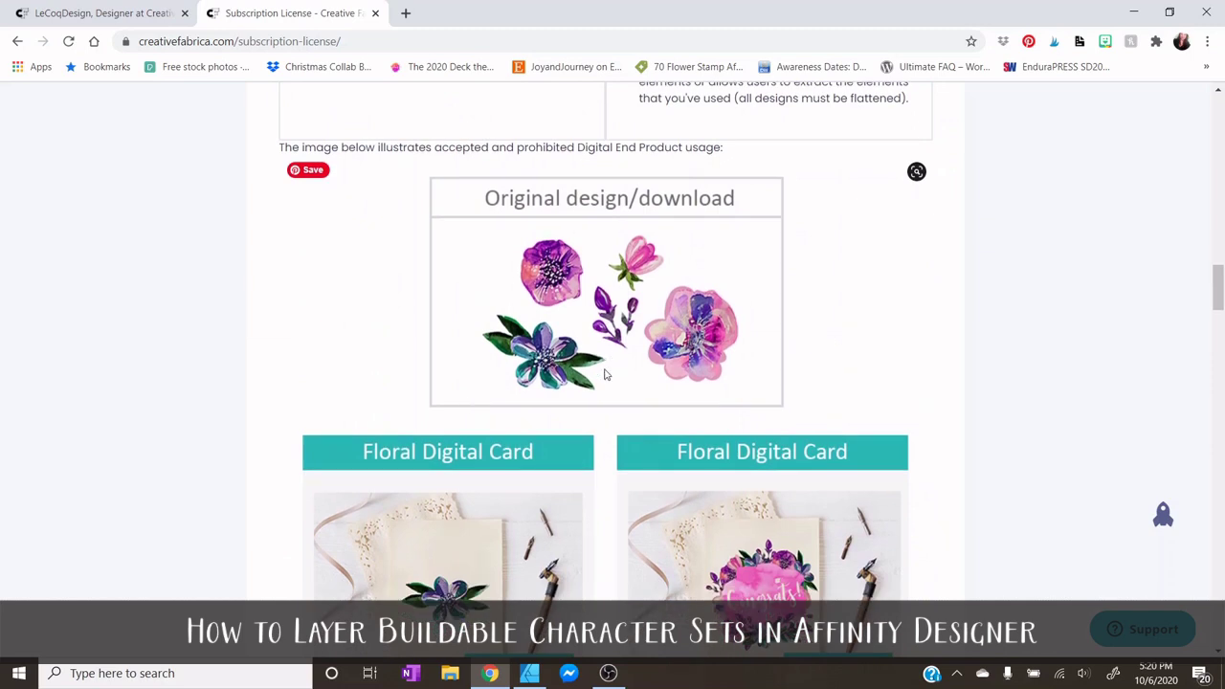
scroll(605, 373, "down", 2)
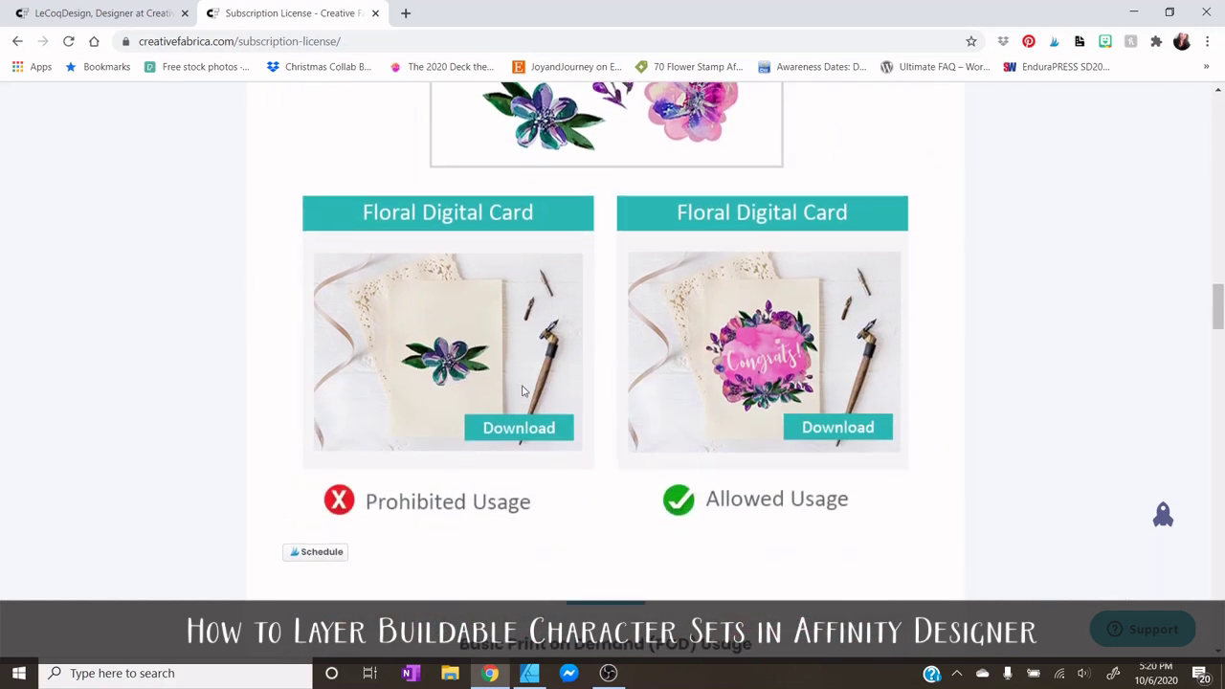
scroll(623, 507, "up", 1)
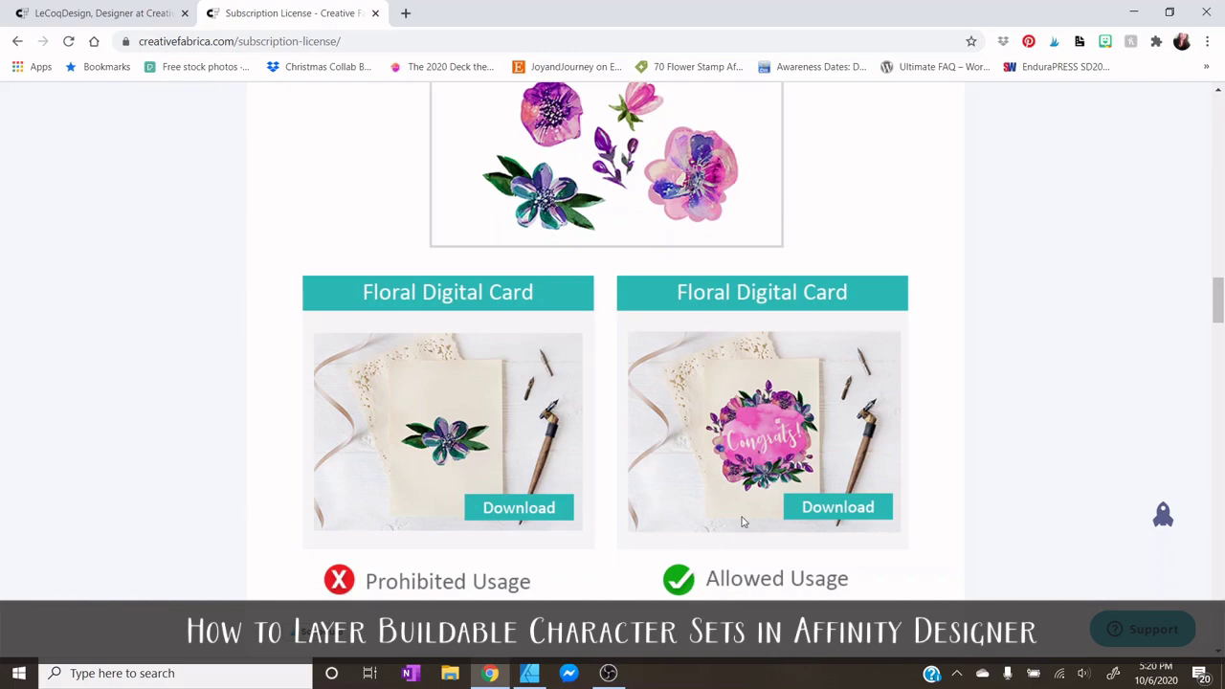
scroll(743, 474, "up", 15)
scroll(761, 507, "up", 8)
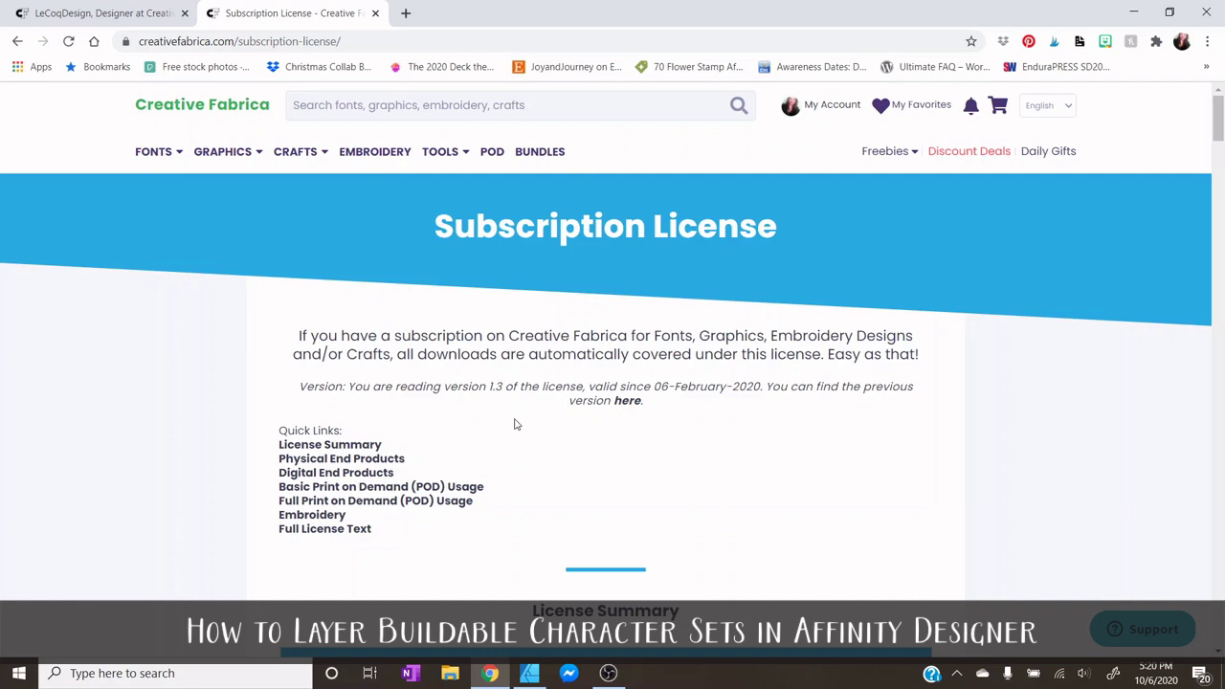
- Close the Subscription License page and return to LeCoqDesign's shop listing
left_click(154, 160)
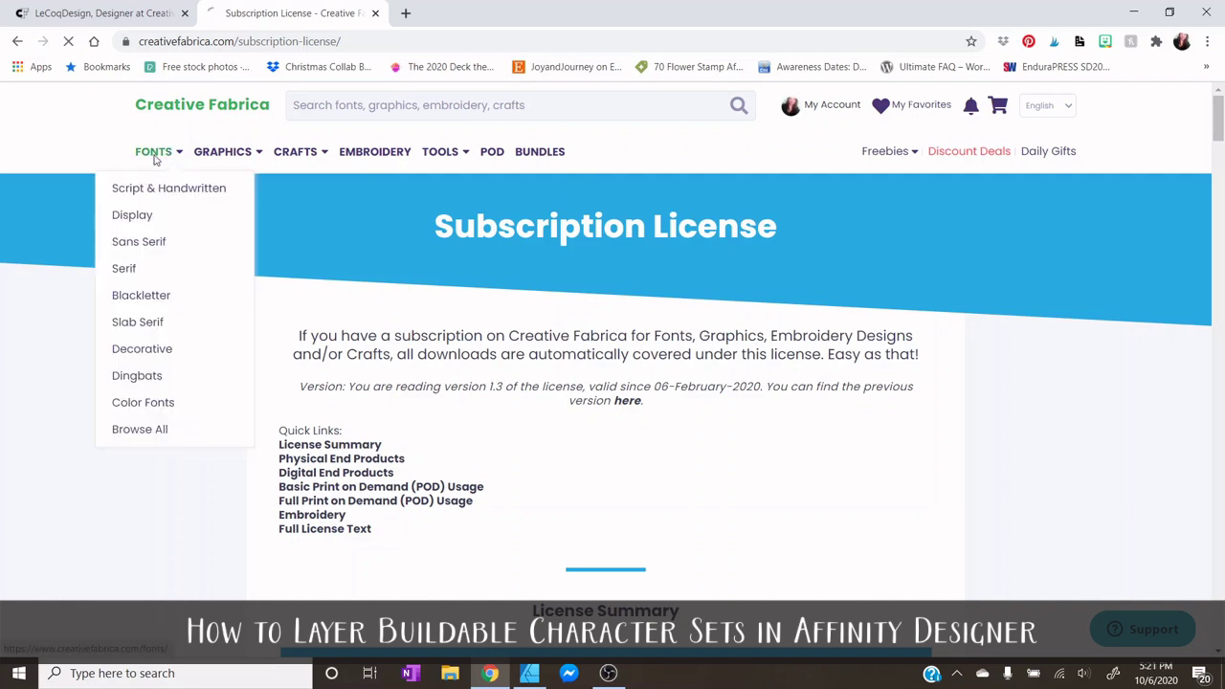
left_click(130, 14)
left_click(375, 13)
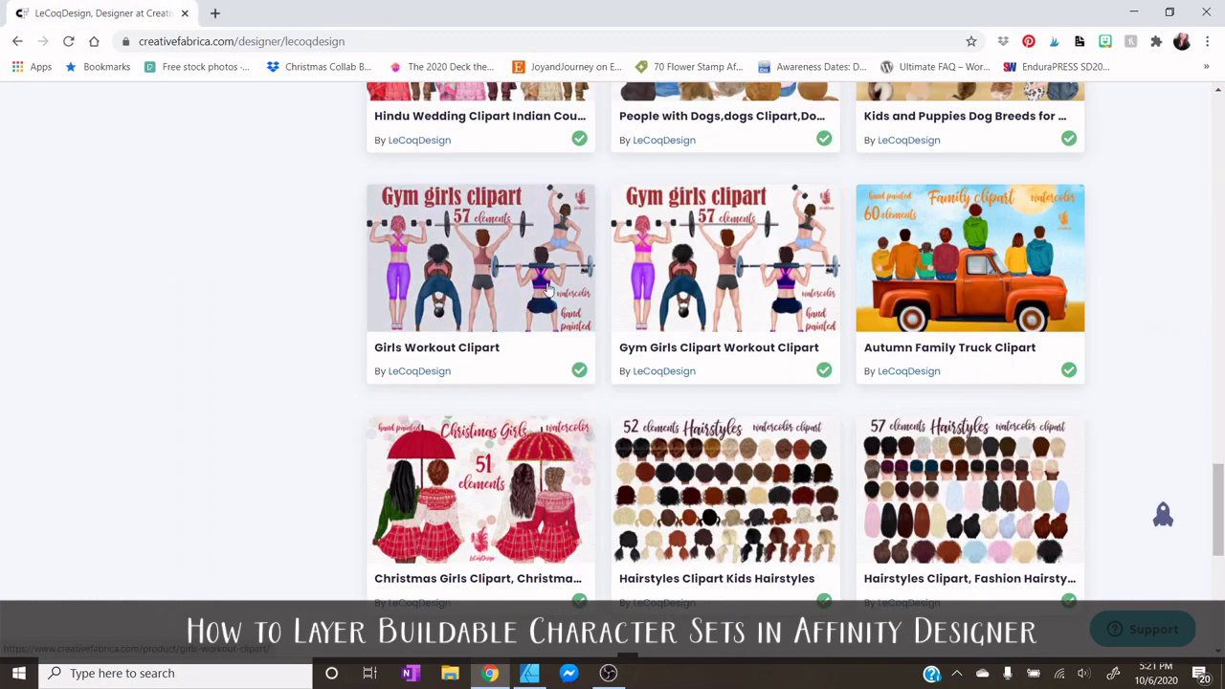
- Open page 5 of LeCoqDesign's shop and look through its hairstyle, couples, camping, jersey and holiday family clipart sets
scroll(1060, 385, "down", 3)
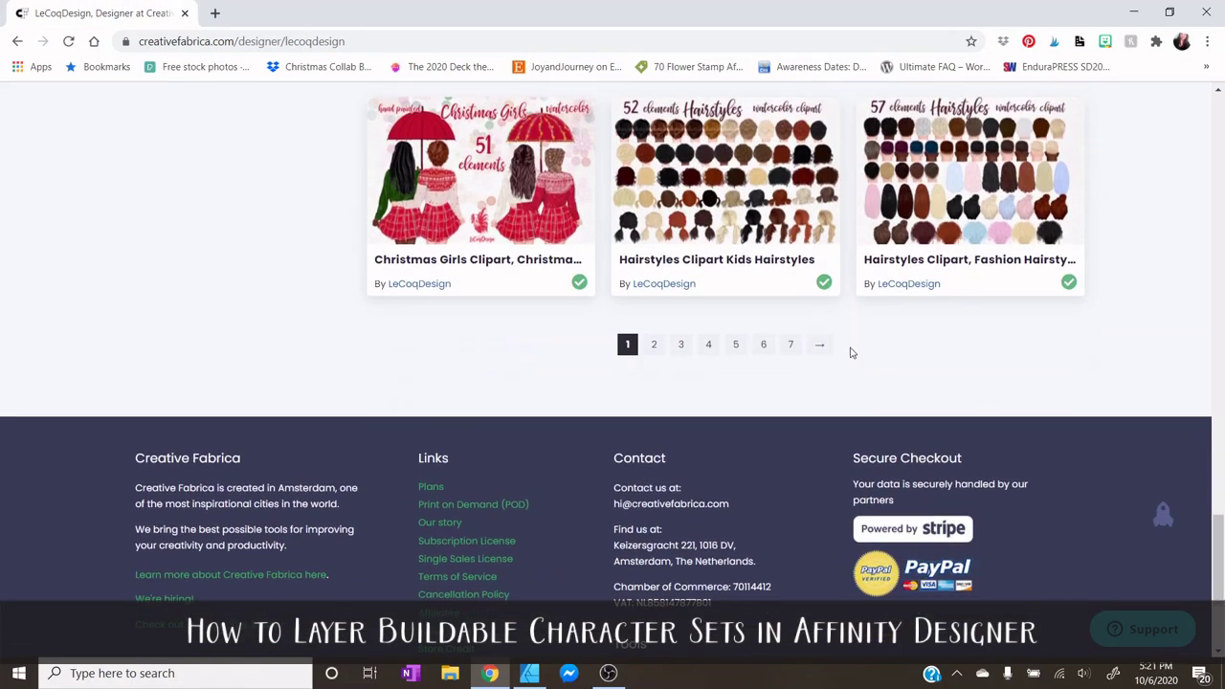
scroll(847, 354, "up", 1)
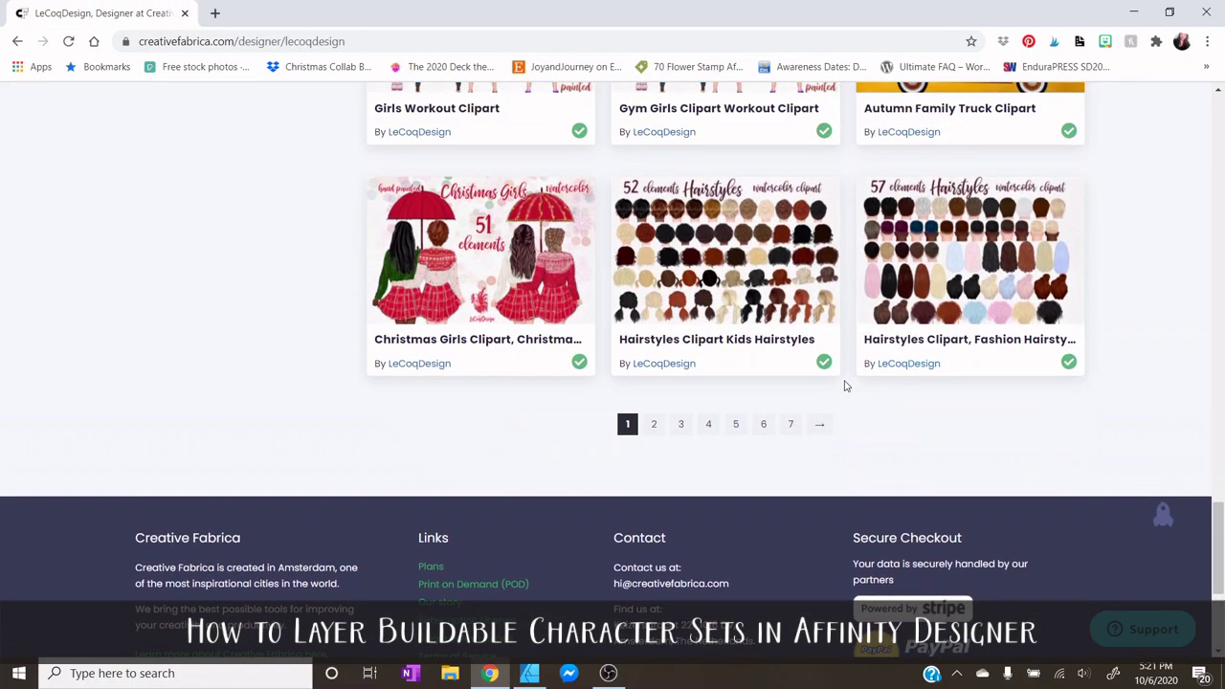
left_click(735, 426)
scroll(693, 486, "down", 5)
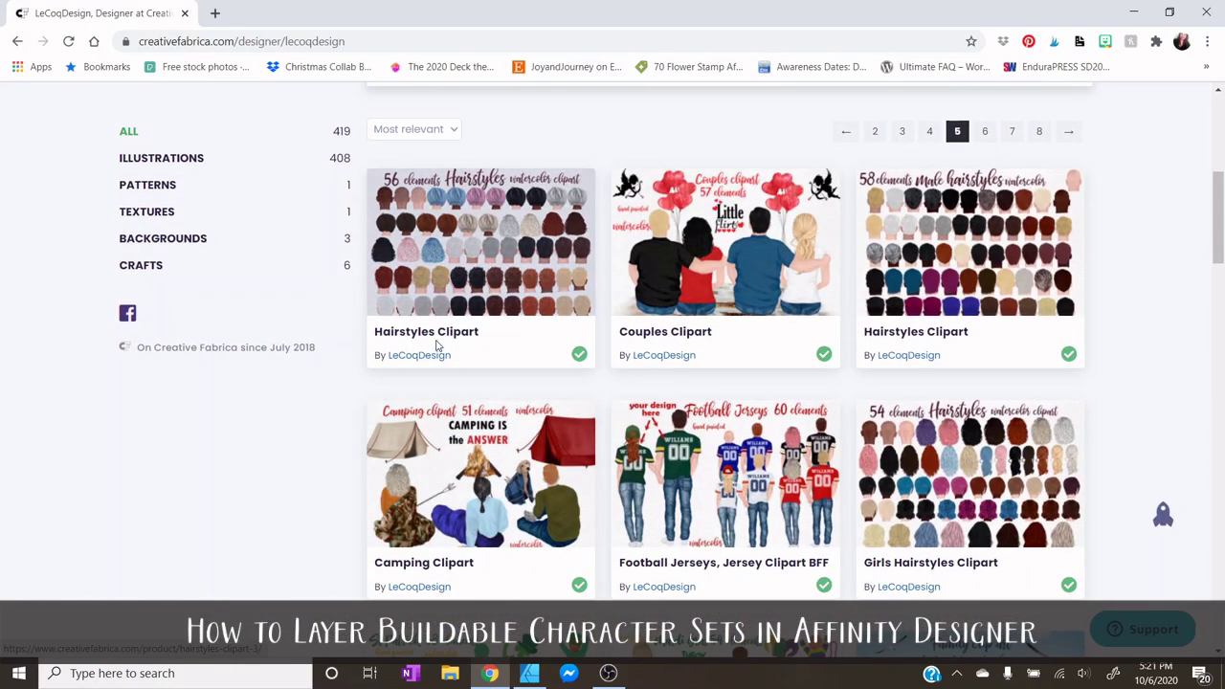
scroll(842, 430, "down", 2)
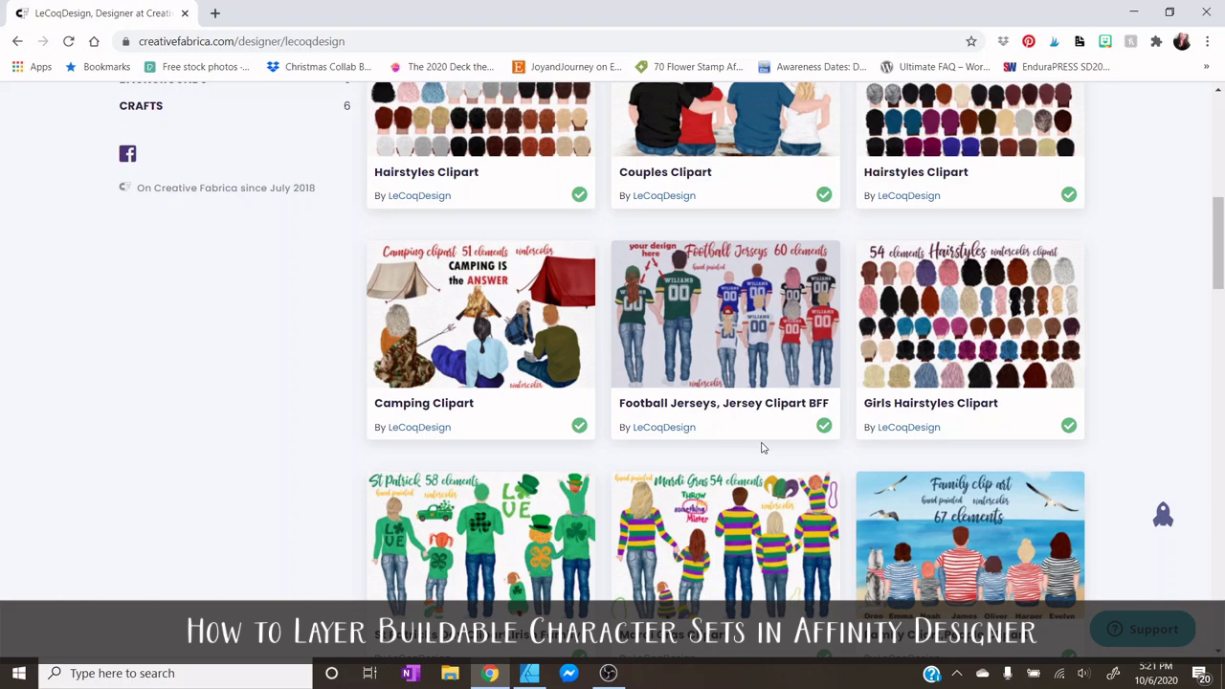
scroll(747, 450, "down", 2)
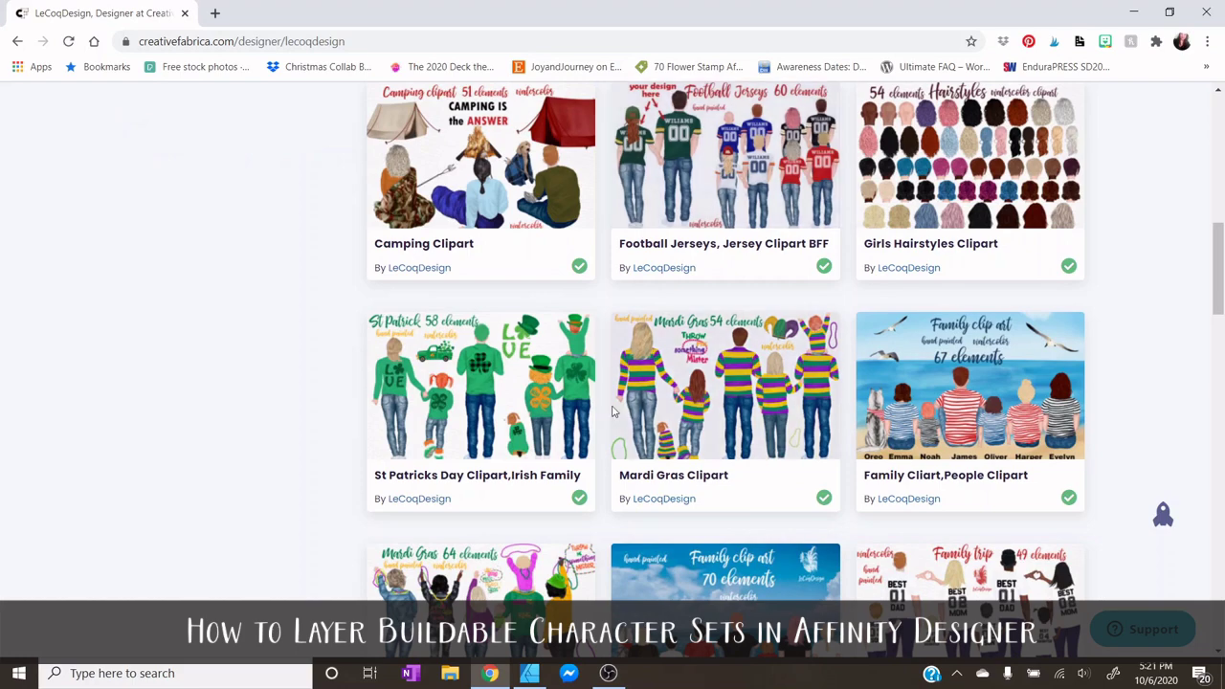
scroll(613, 411, "down", 5)
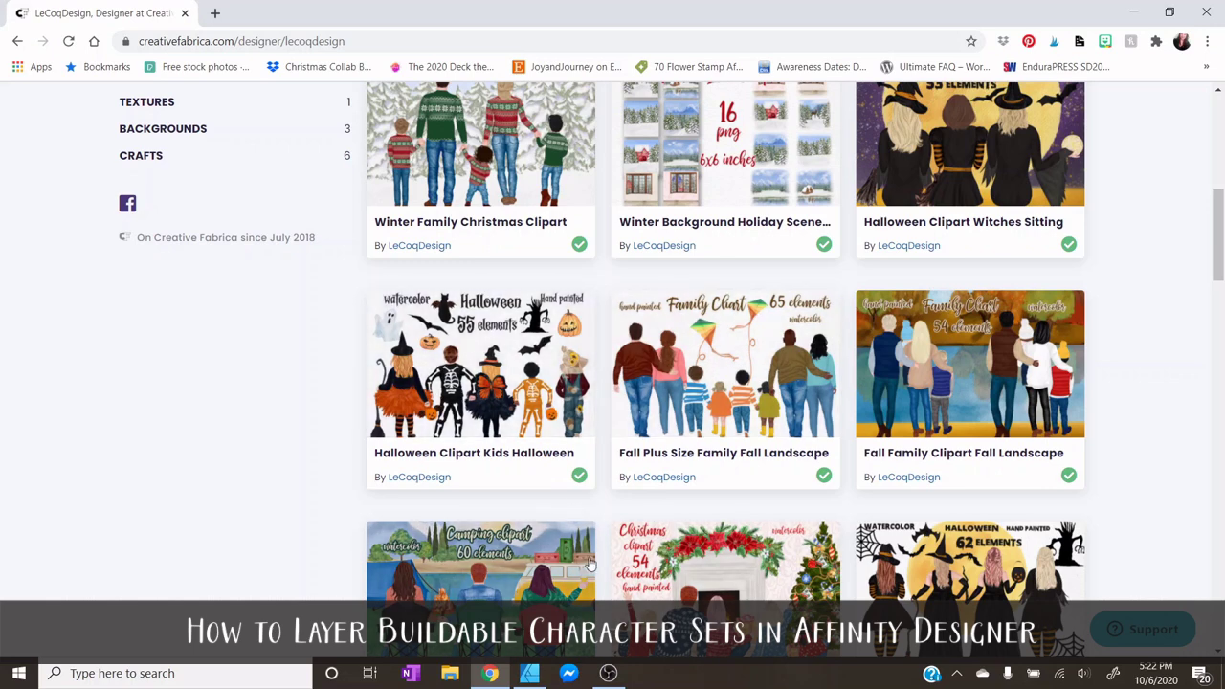
- Switch to Affinity Designer and create a new 7000 × 5000 px document from the TSHIRT STANDARD preset
left_click(529, 672)
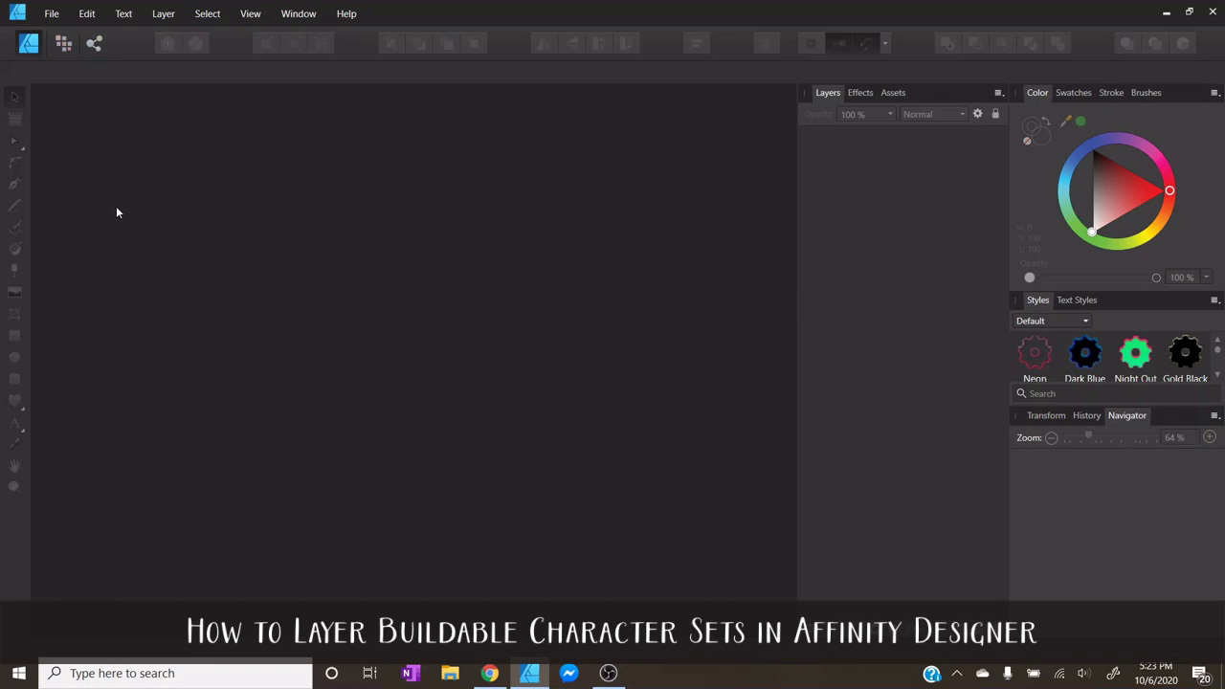
left_click(51, 14)
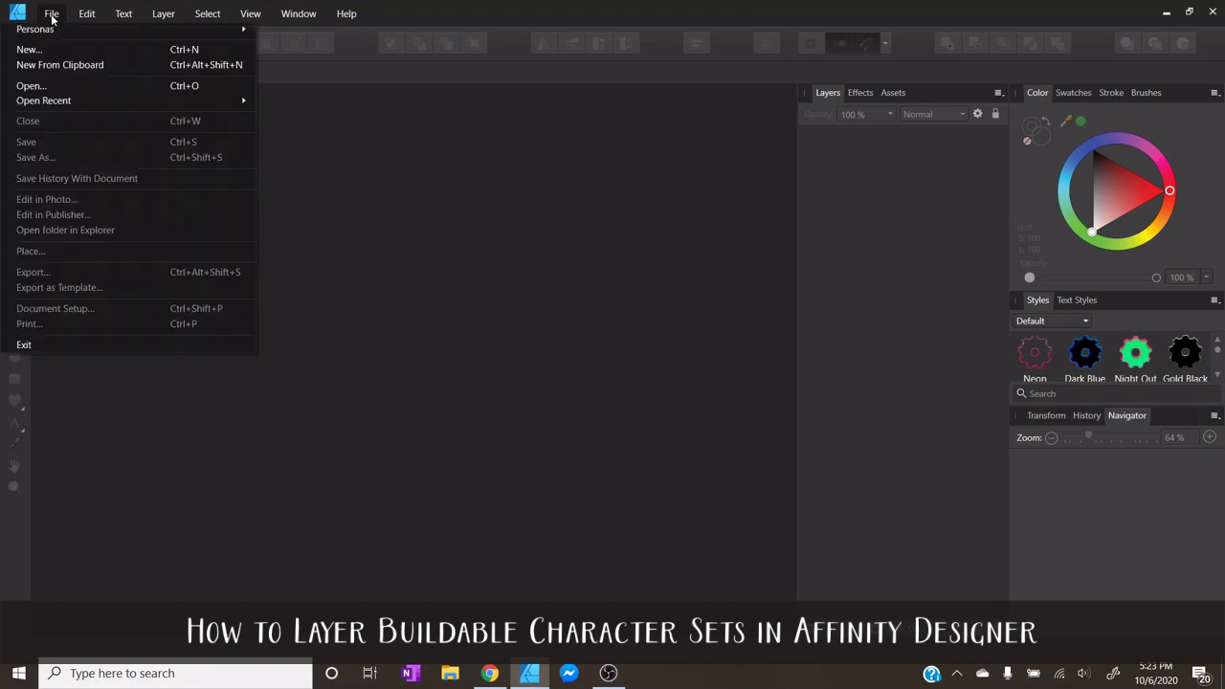
left_click(65, 49)
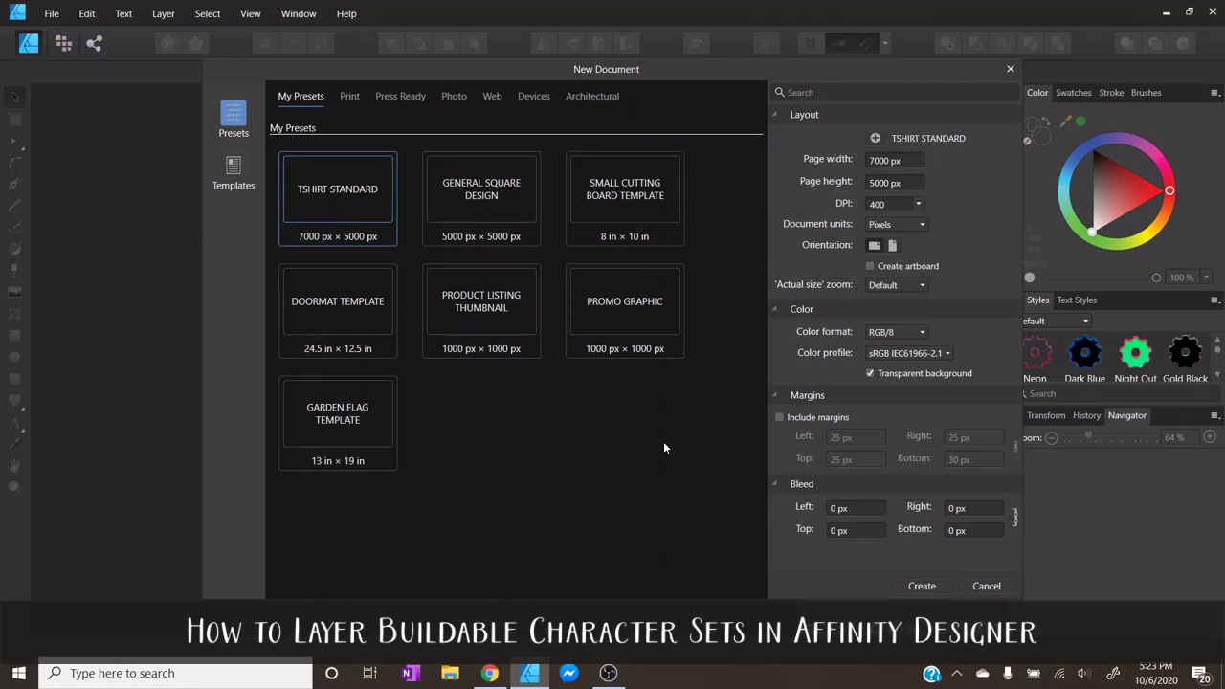
left_click(921, 587)
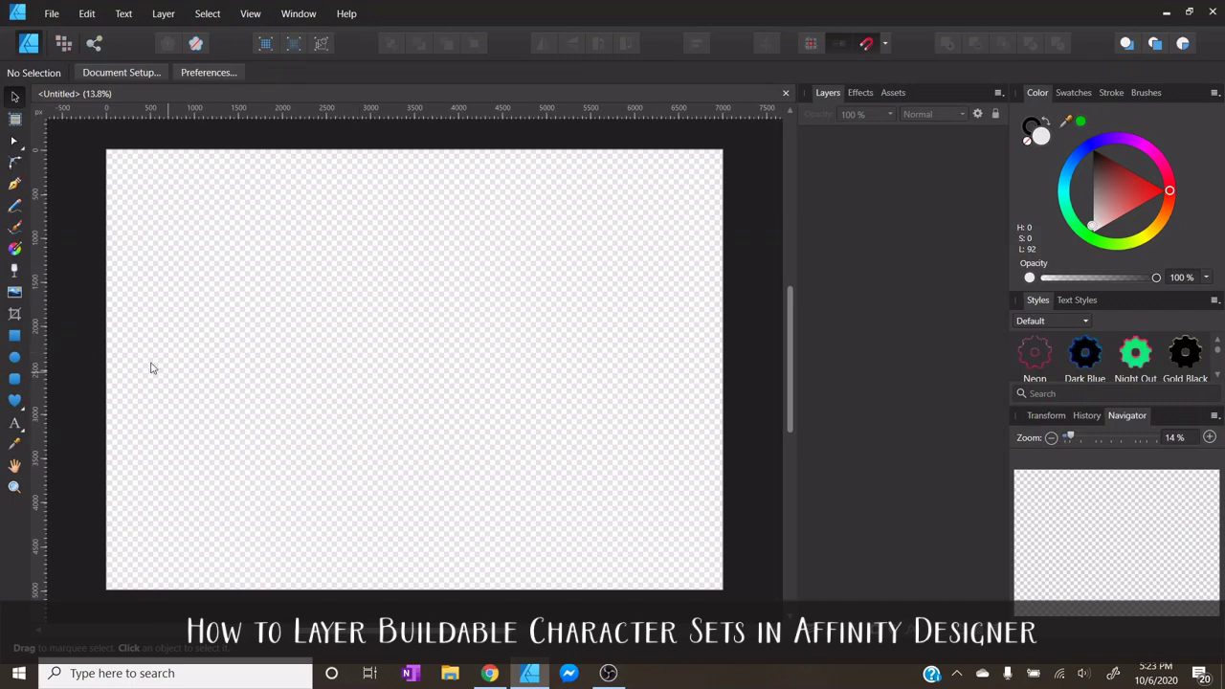
- Place the lake scene AUTUMNLANDSCAPES0009 from the AUTUM LANDSCAPES _LECOQ DESIGNS download folder onto the page at about 239% scale
left_click(15, 300)
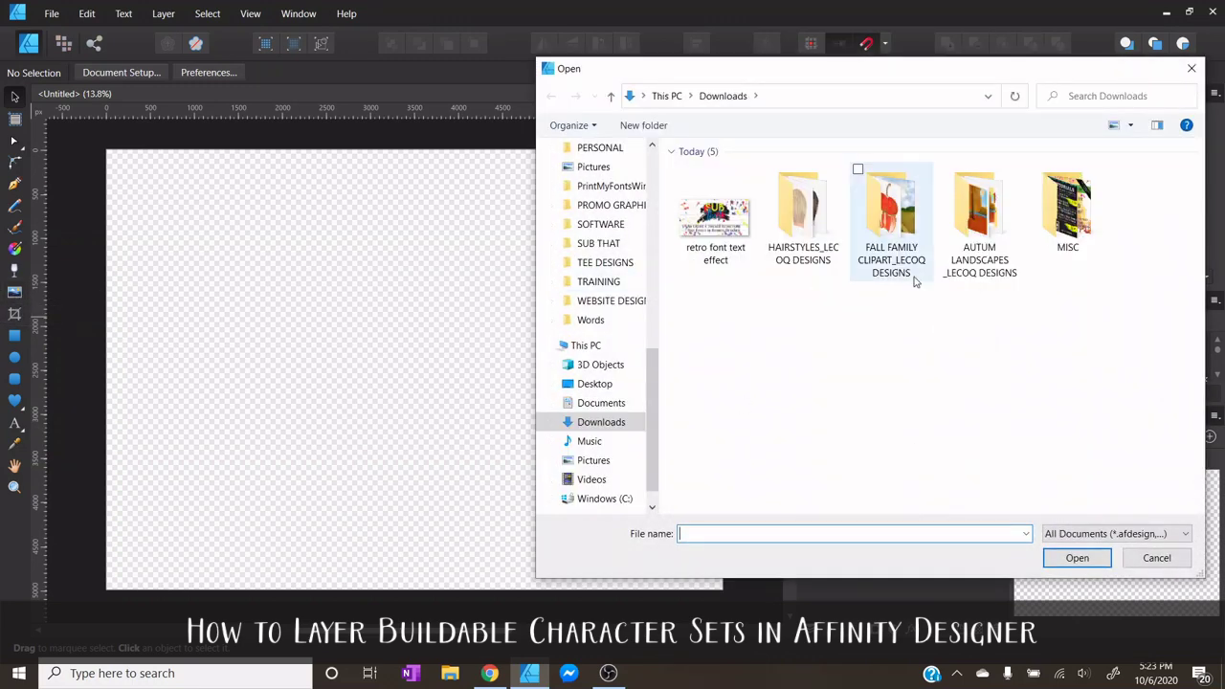
double_click(977, 216)
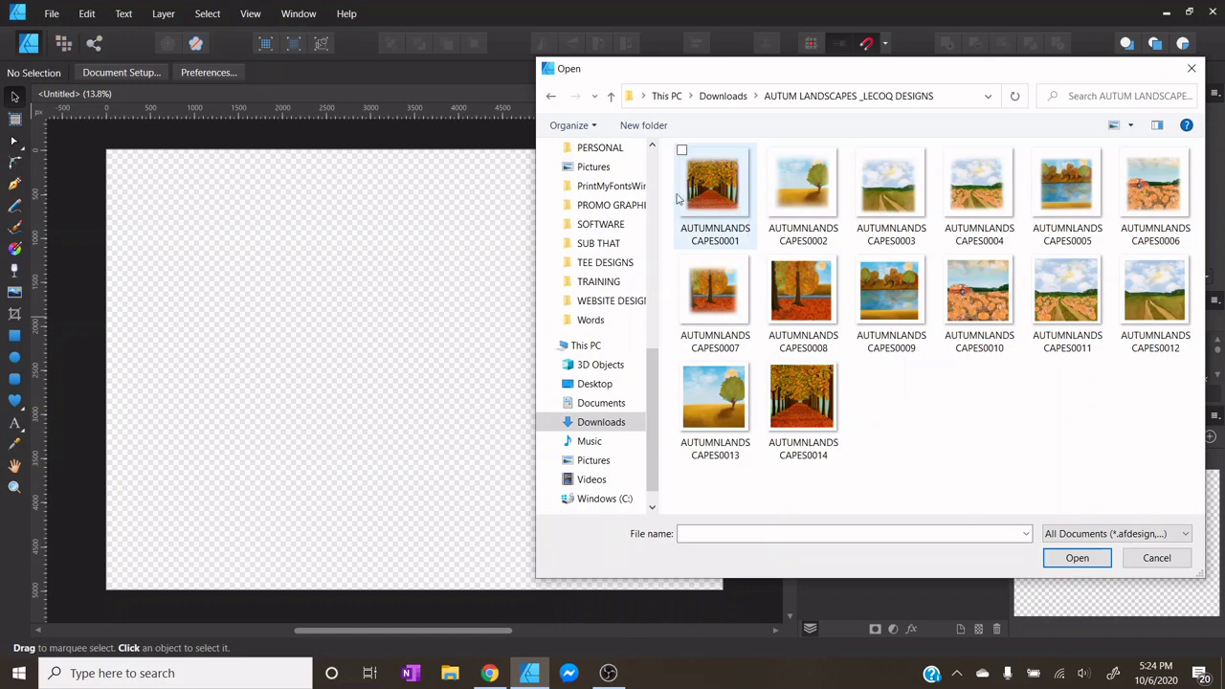
left_click(912, 340)
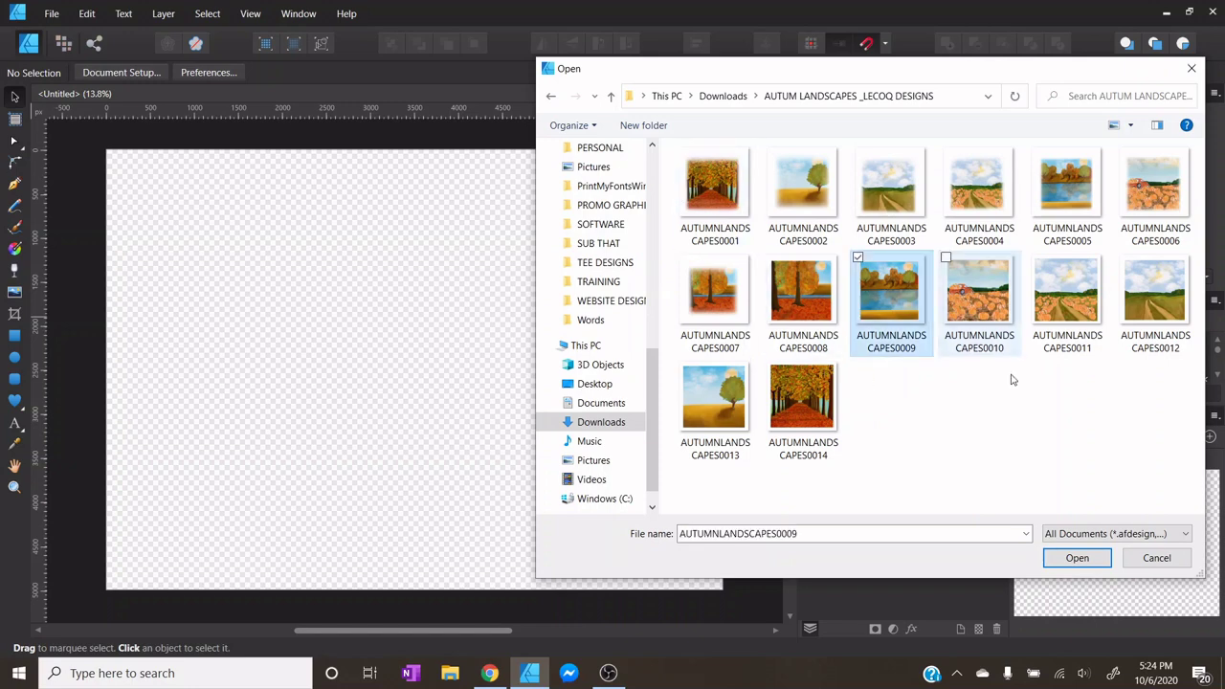
left_click(1064, 558)
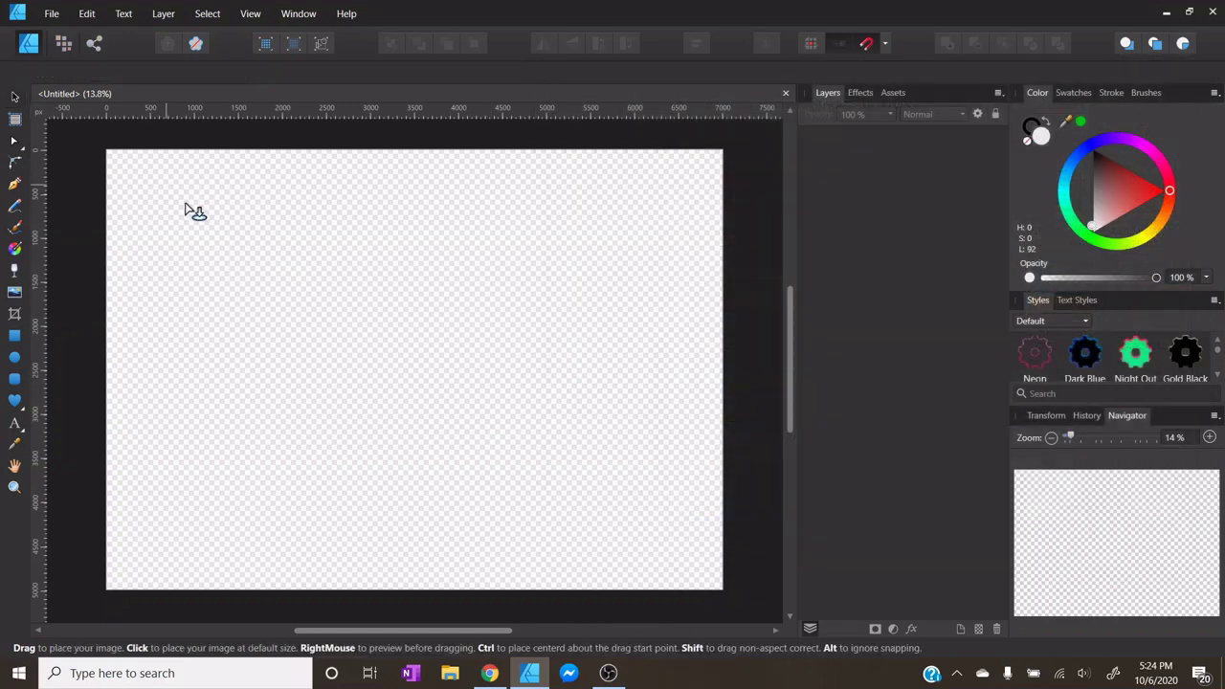
left_click_drag(170, 187, 612, 509)
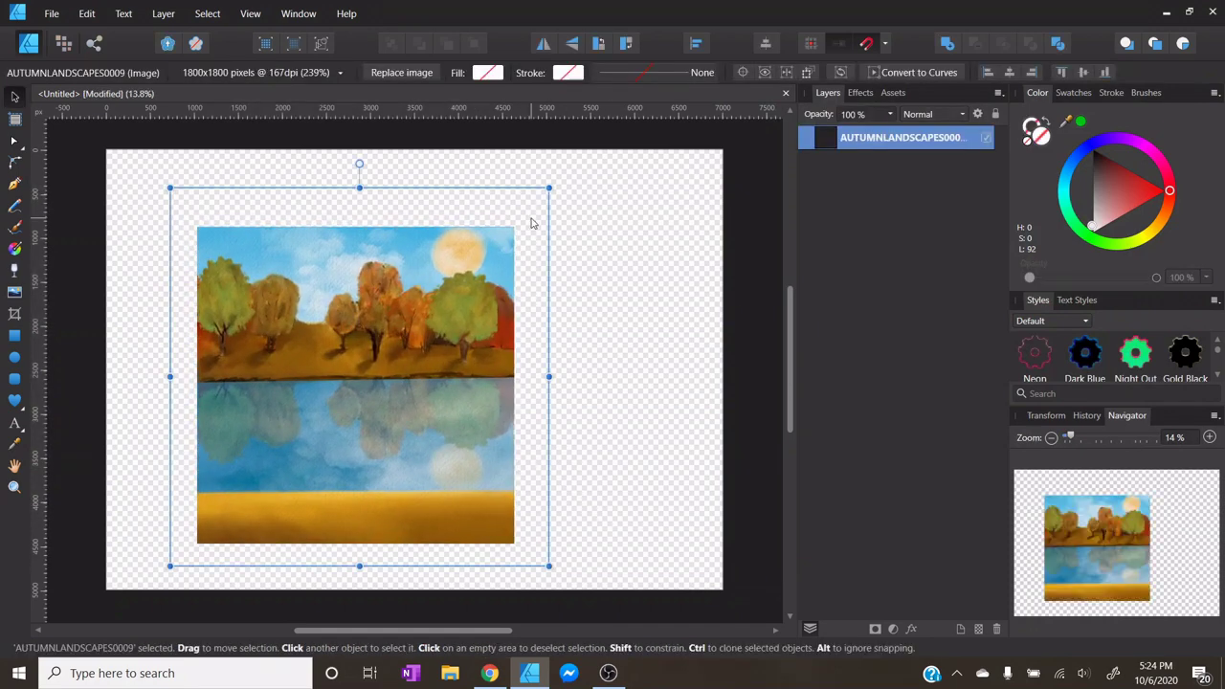
- Enlarge the landscape image to about 294% and center it horizontally by eye, with its sky reaching the page's upper edge
left_click_drag(547, 187, 618, 121)
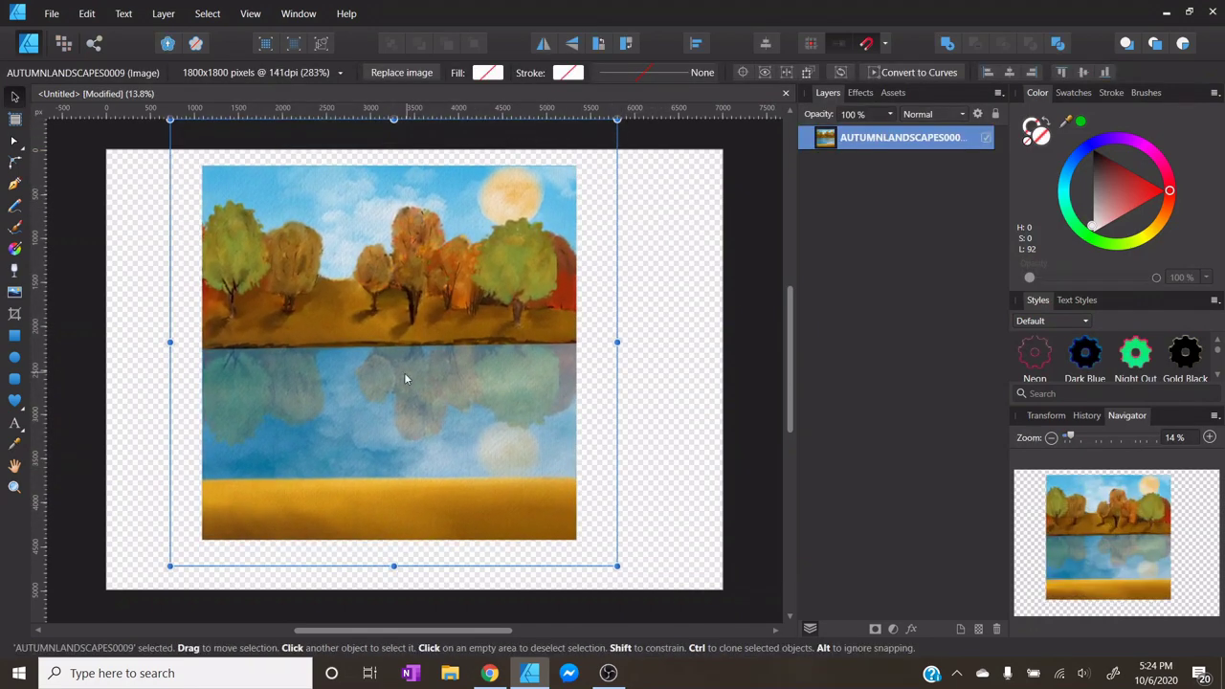
left_click_drag(404, 373, 427, 374)
left_click_drag(633, 564, 655, 574)
left_click_drag(502, 488, 496, 476)
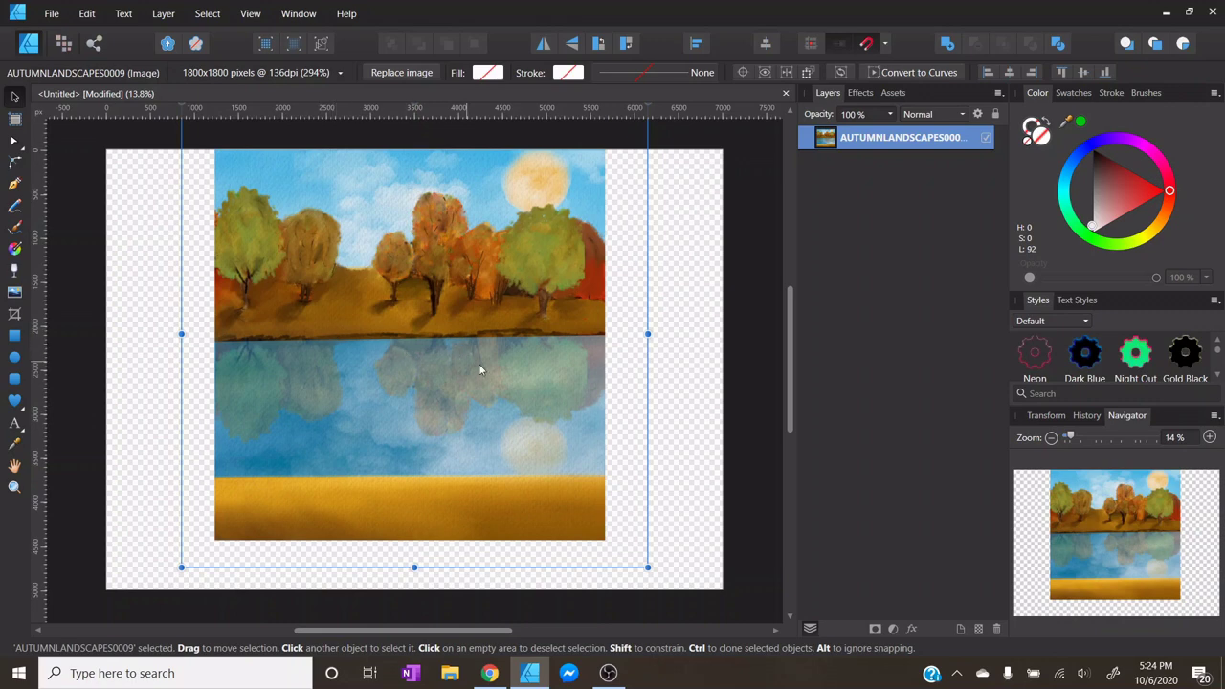
mouse_move(479, 364)
left_mouse_down()
mouse_move(465, 369)
mouse_move(480, 370)
left_mouse_up()
- Choose the brown-sweater body AUTUMNFAMILY0055 from the FALL FAMILY CLIPART_LECOQ DESIGNS folder as the next image to place
left_click(14, 293)
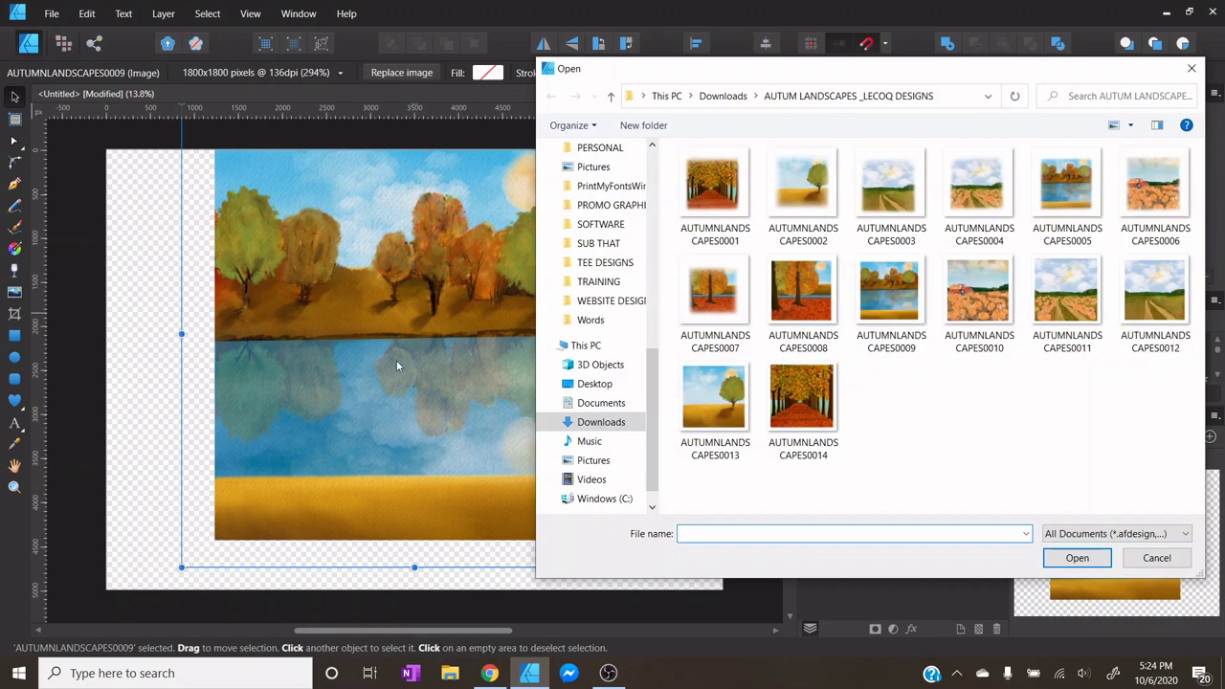
left_click(610, 95)
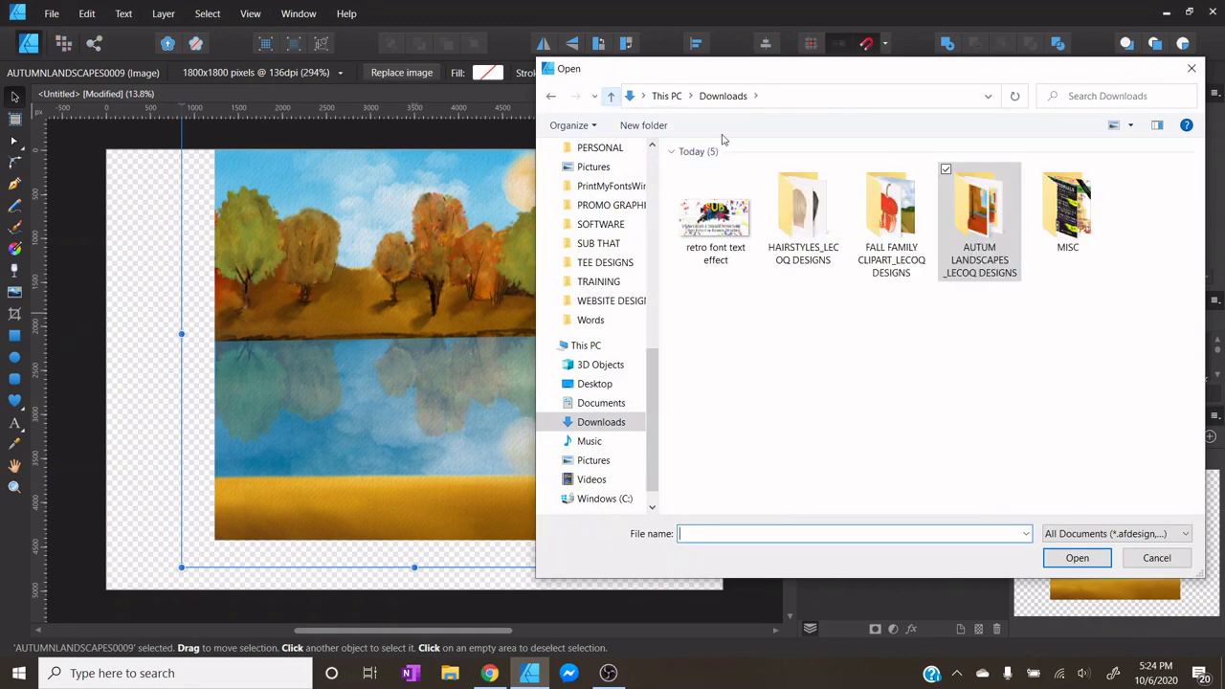
double_click(892, 220)
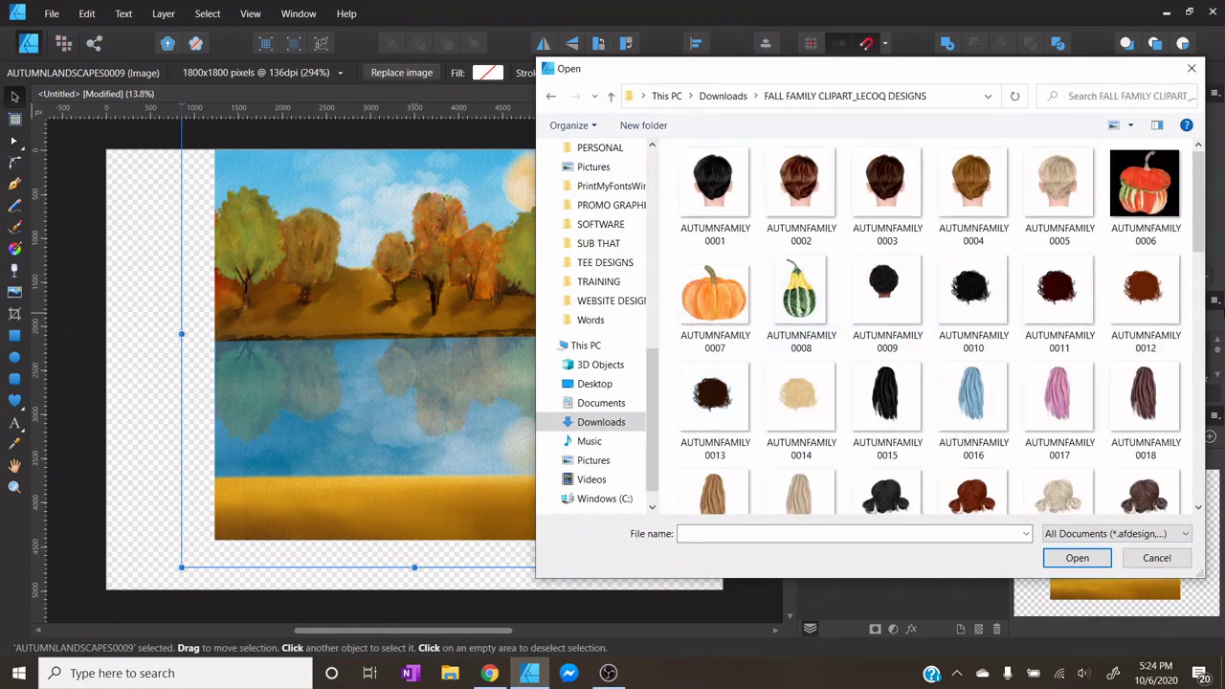
scroll(942, 316, "down", 2)
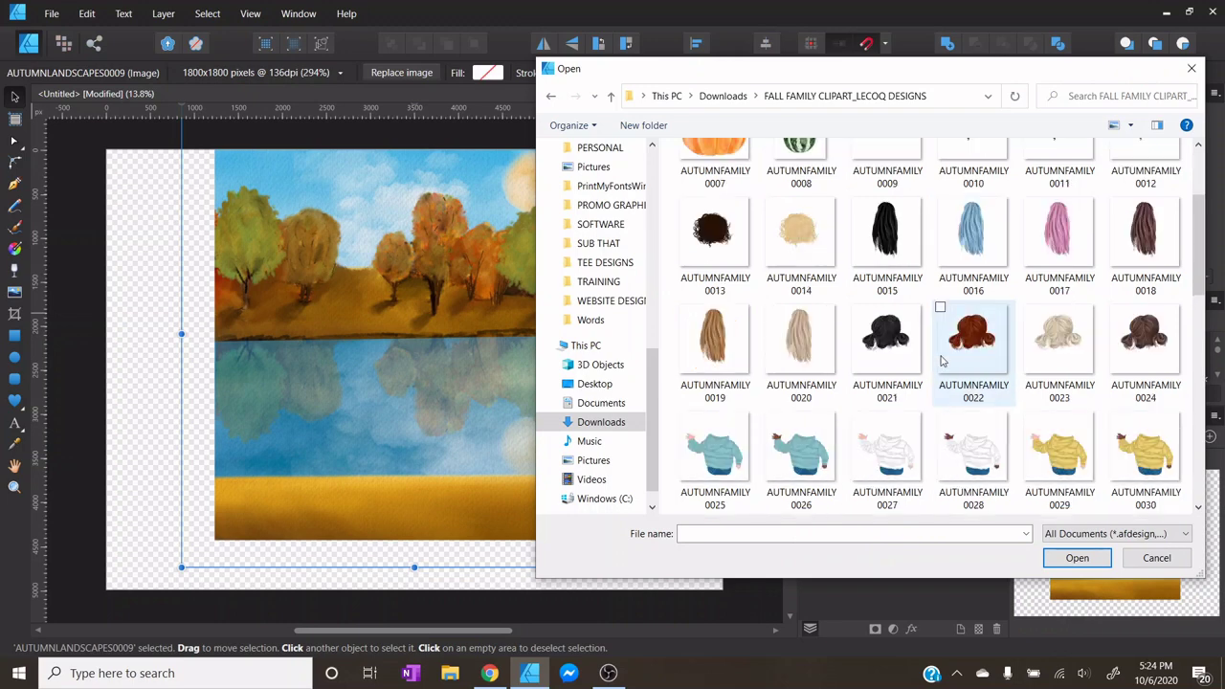
scroll(942, 361, "down", 3)
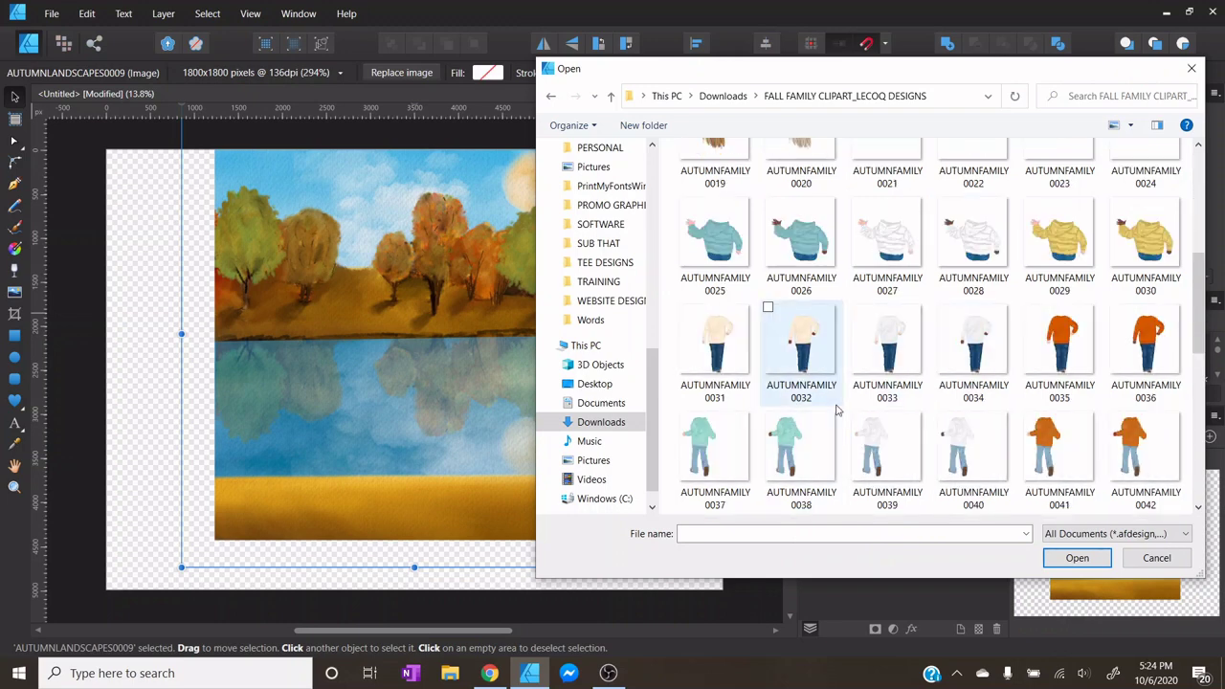
scroll(835, 410, "down", 3)
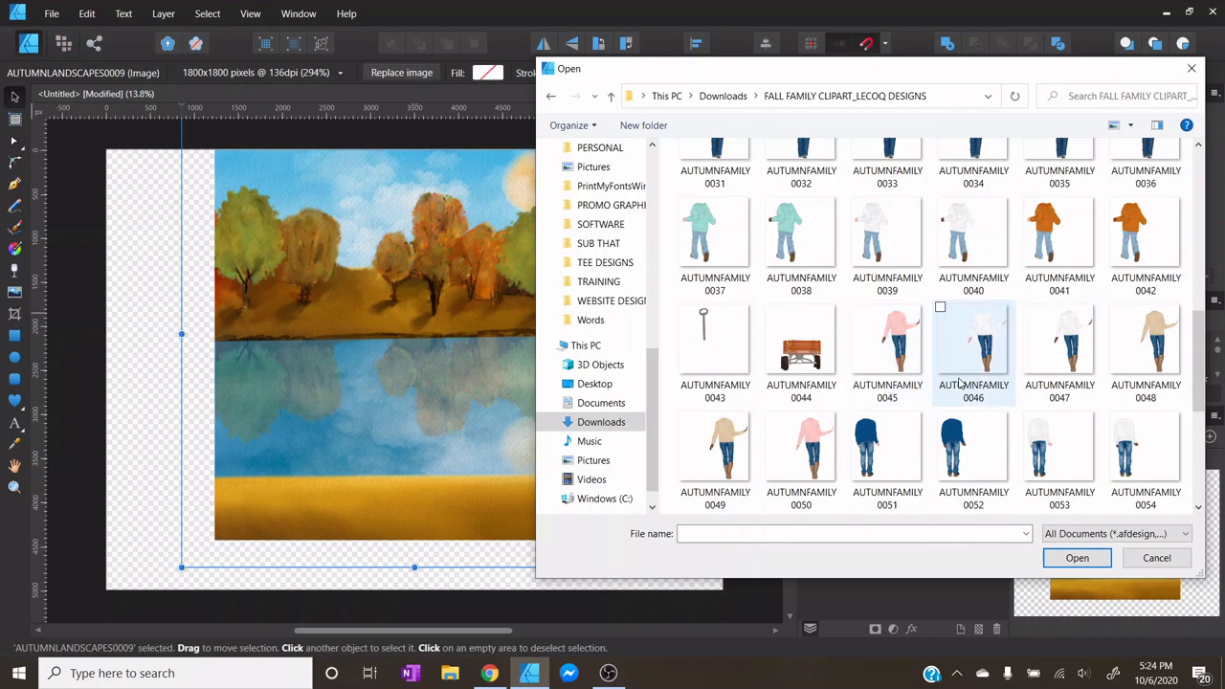
scroll(947, 383, "down", 2)
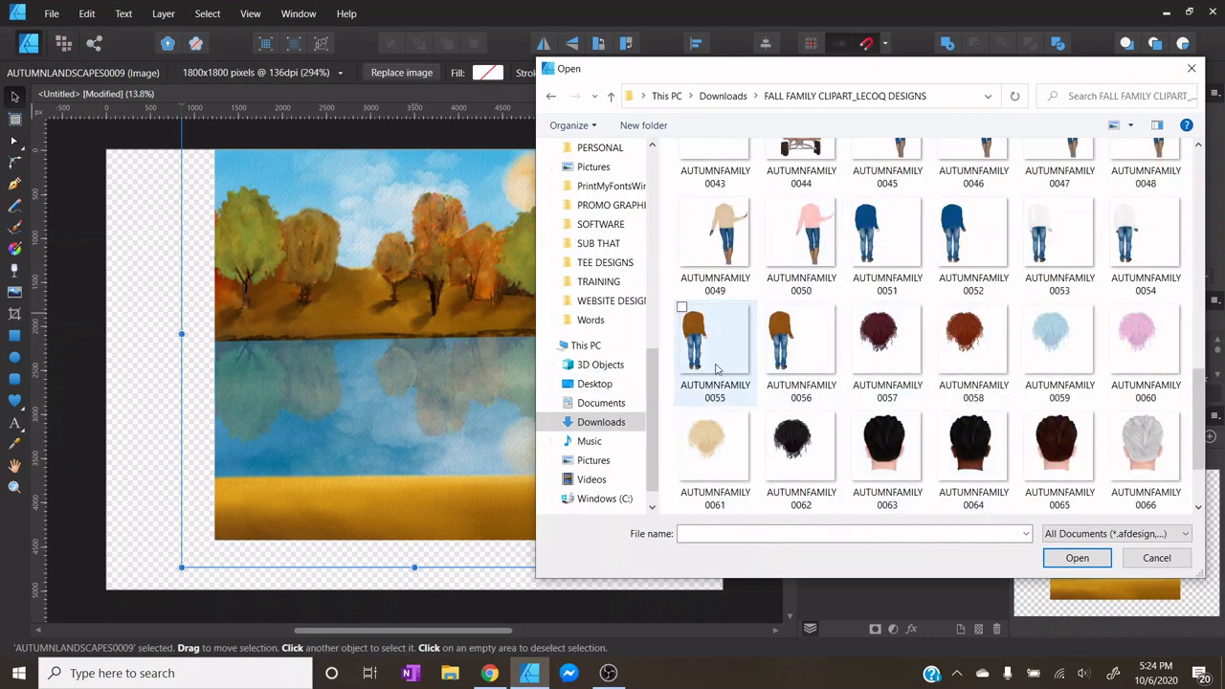
left_click(710, 343)
left_click(1076, 558)
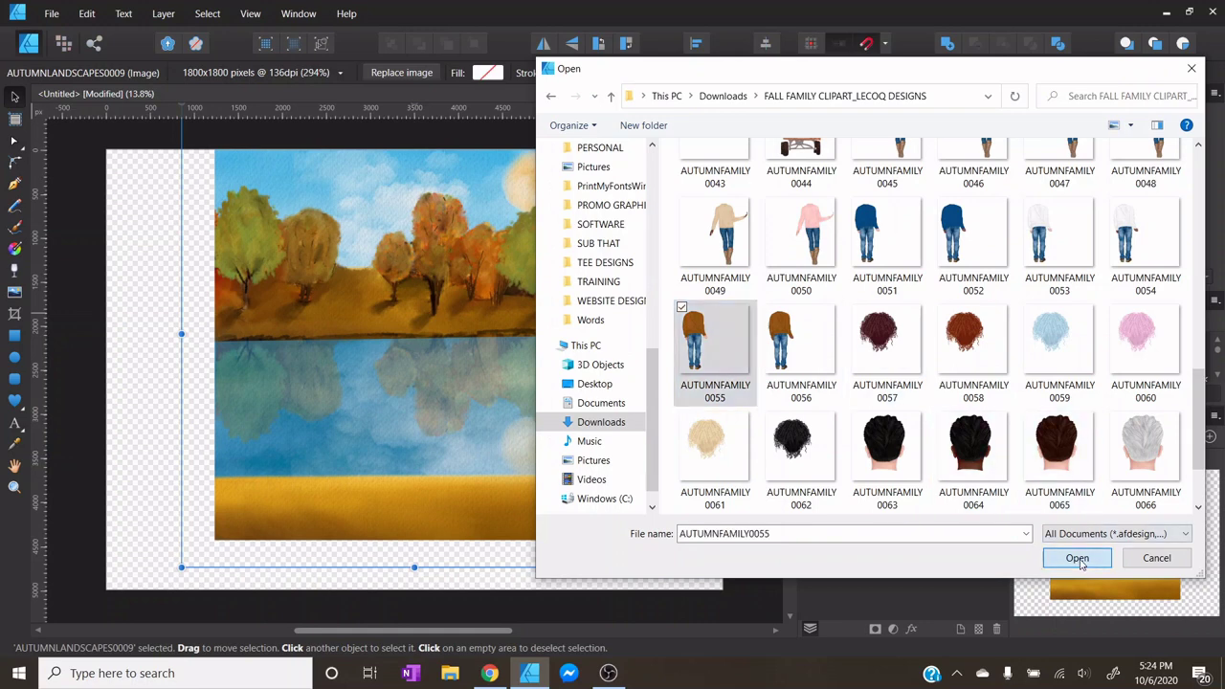
- Place the brown-sweater body over the landscape at about 152% scale, with its feet standing on the yellow ground
mouse_move(397, 258)
left_mouse_down()
mouse_move(498, 596)
mouse_move(512, 555)
left_mouse_up()
left_click_drag(630, 258, 676, 210)
left_click_drag(462, 307, 442, 351)
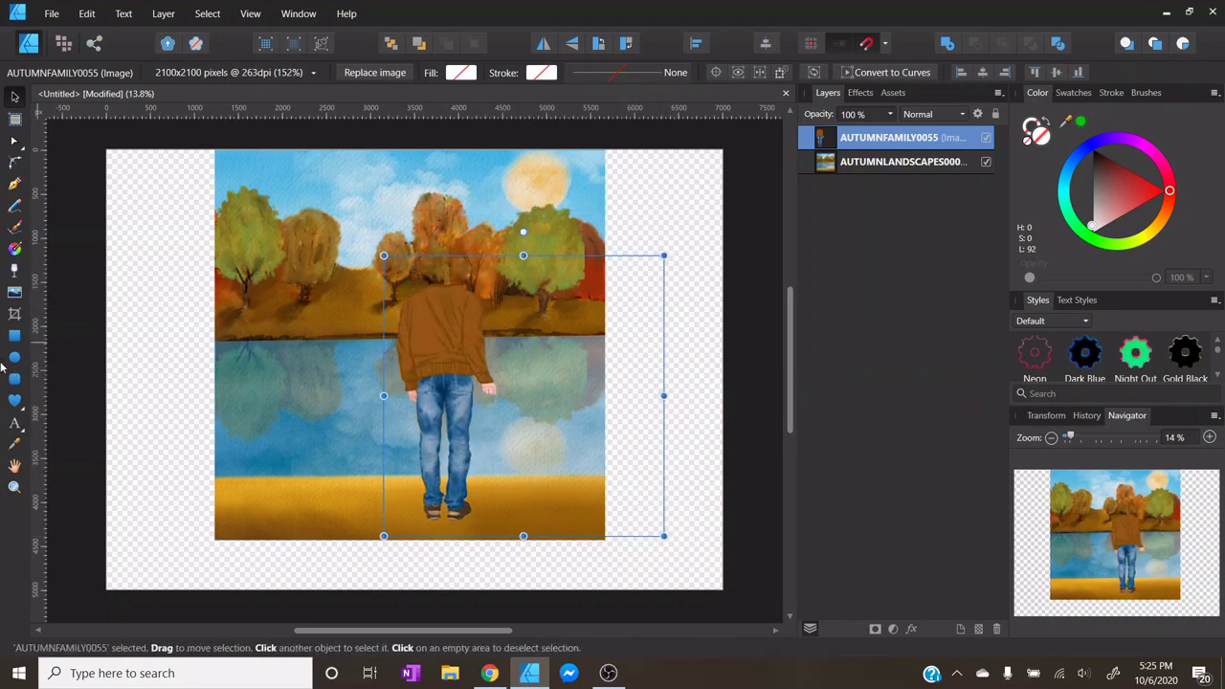
- Place the pink-sweater body AUTUMNFAMILY0050 at about 185% scale, standing on the yellow ground to the left of the brown-sweater body
left_click(14, 293)
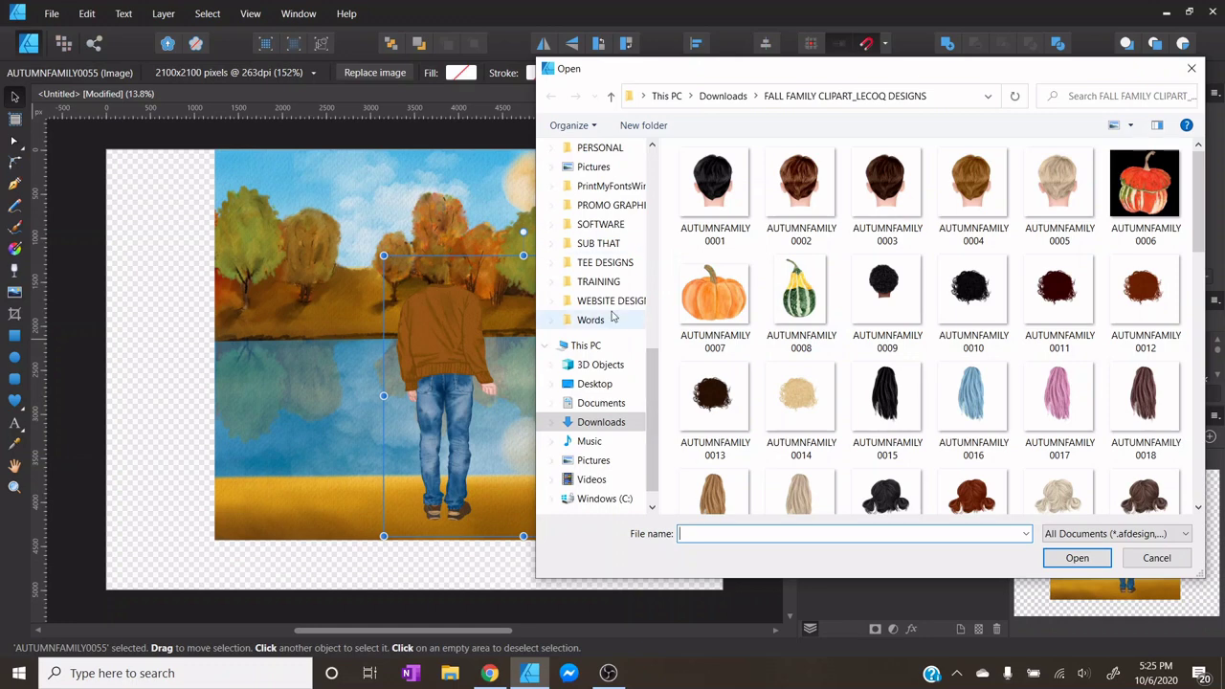
scroll(995, 381, "down", 3)
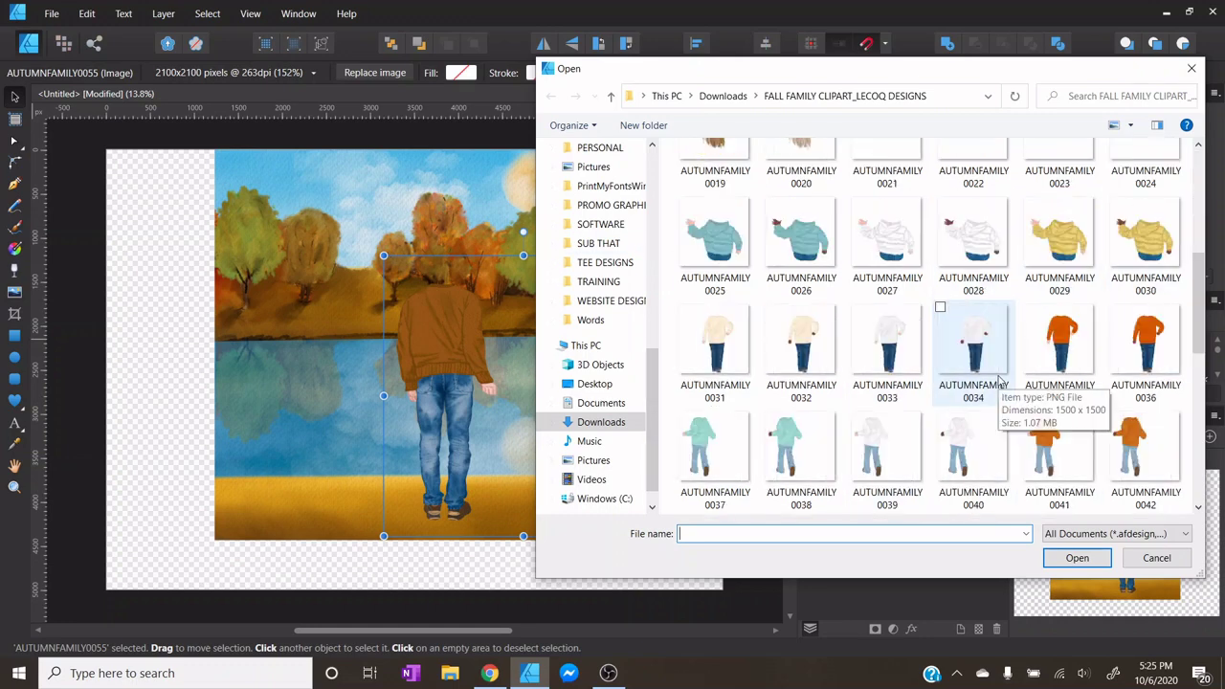
scroll(998, 380, "down", 2)
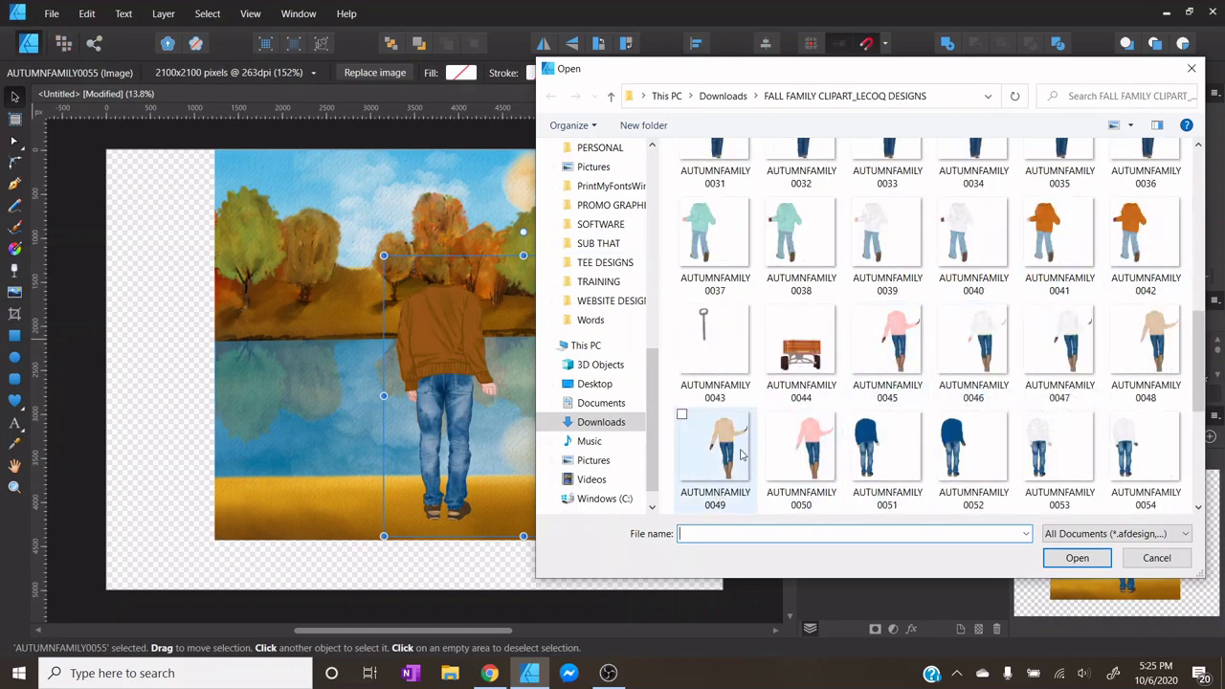
left_click(809, 456)
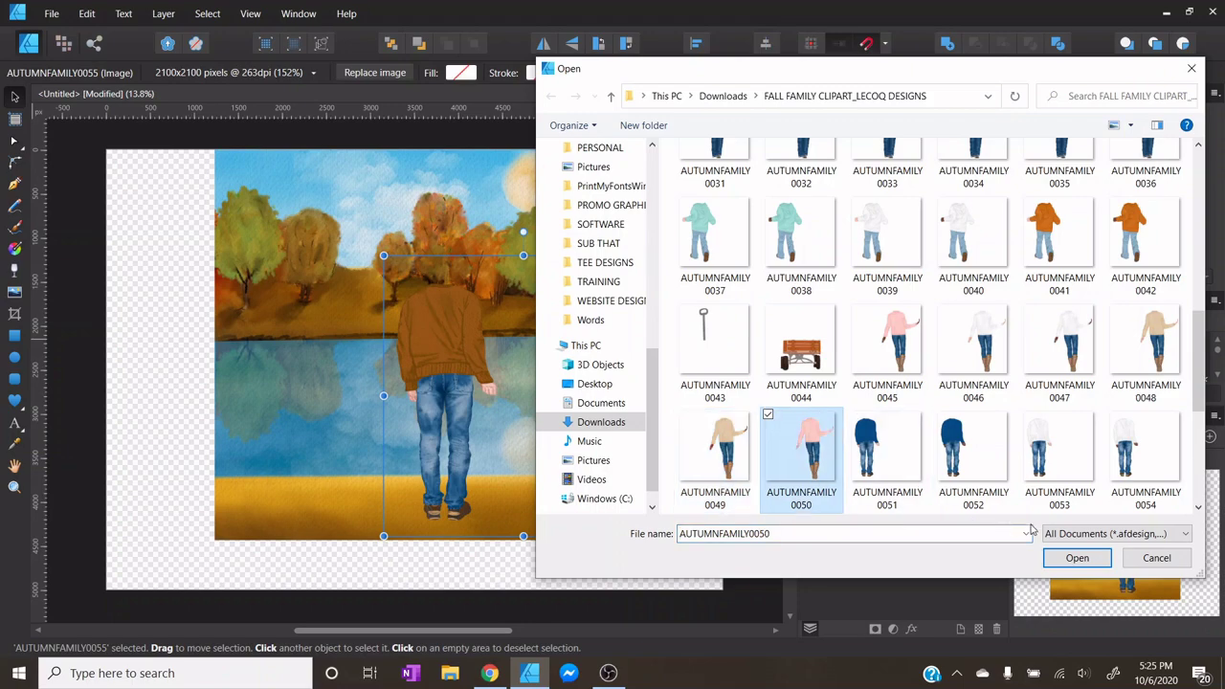
left_click(1073, 559)
left_click_drag(280, 212, 448, 662)
left_click_drag(525, 356, 367, 341)
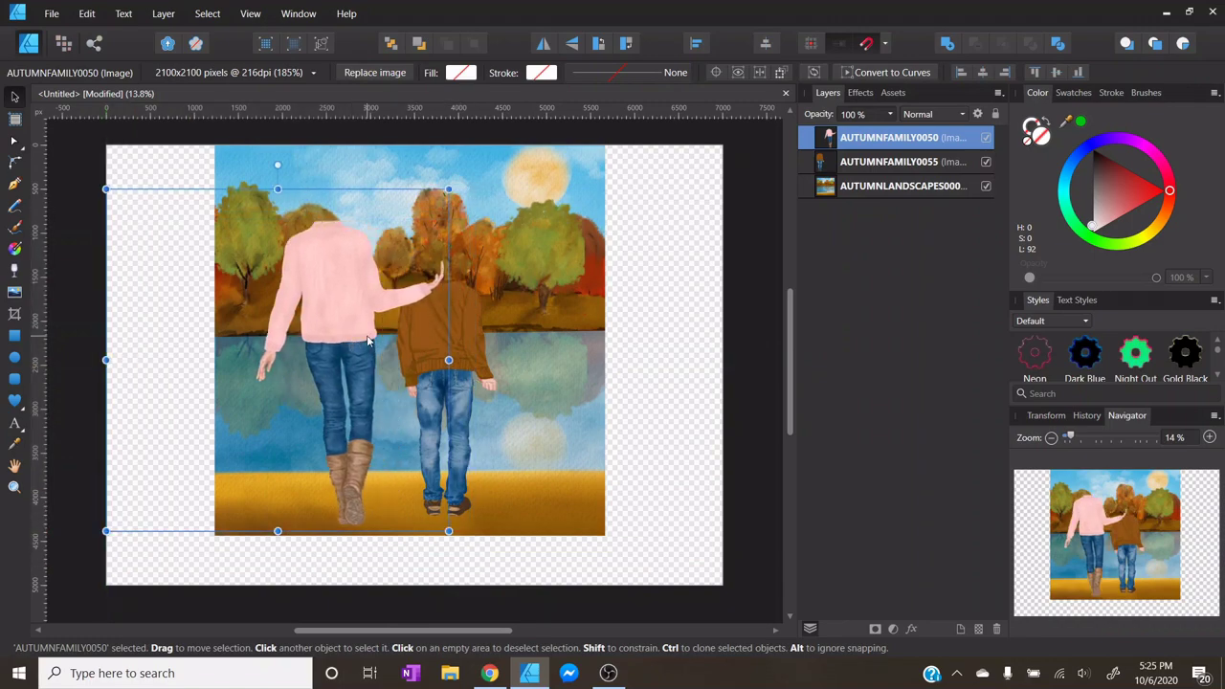
- Place the brown-haired head AUTUMNFAMILY0068 at about 68% scale, just above and to the right of the brown-sweater body's shoulders
left_click(14, 292)
scroll(1024, 382, "down", 10)
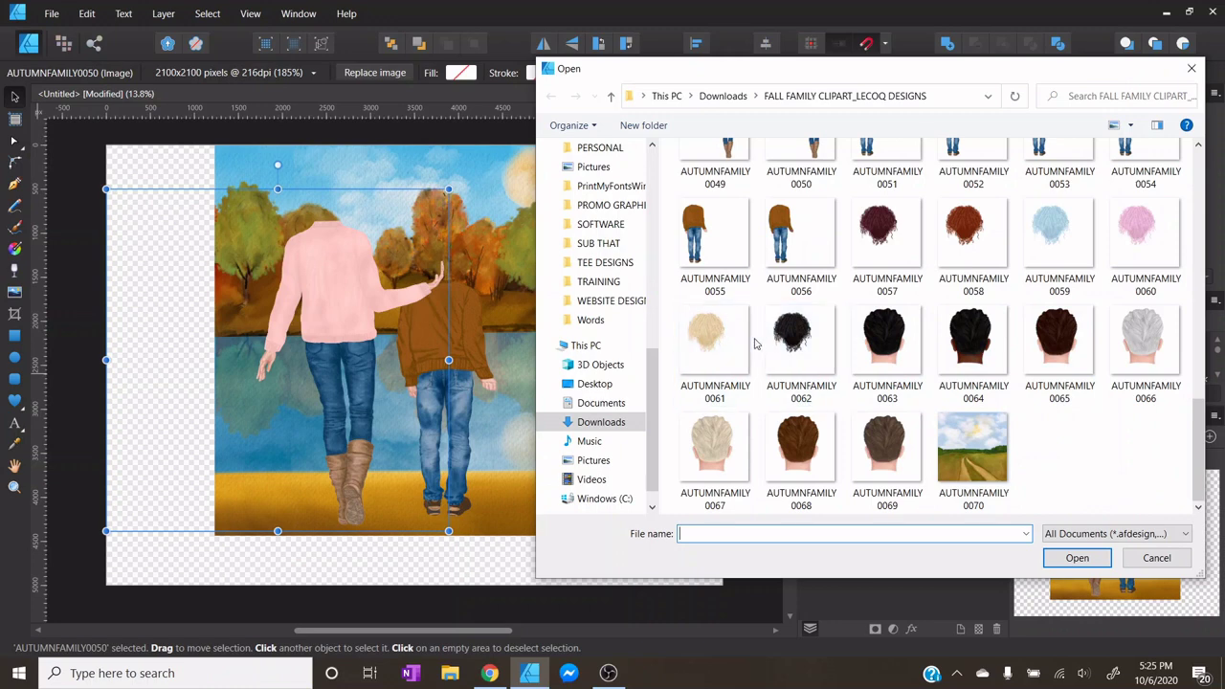
left_click(885, 349)
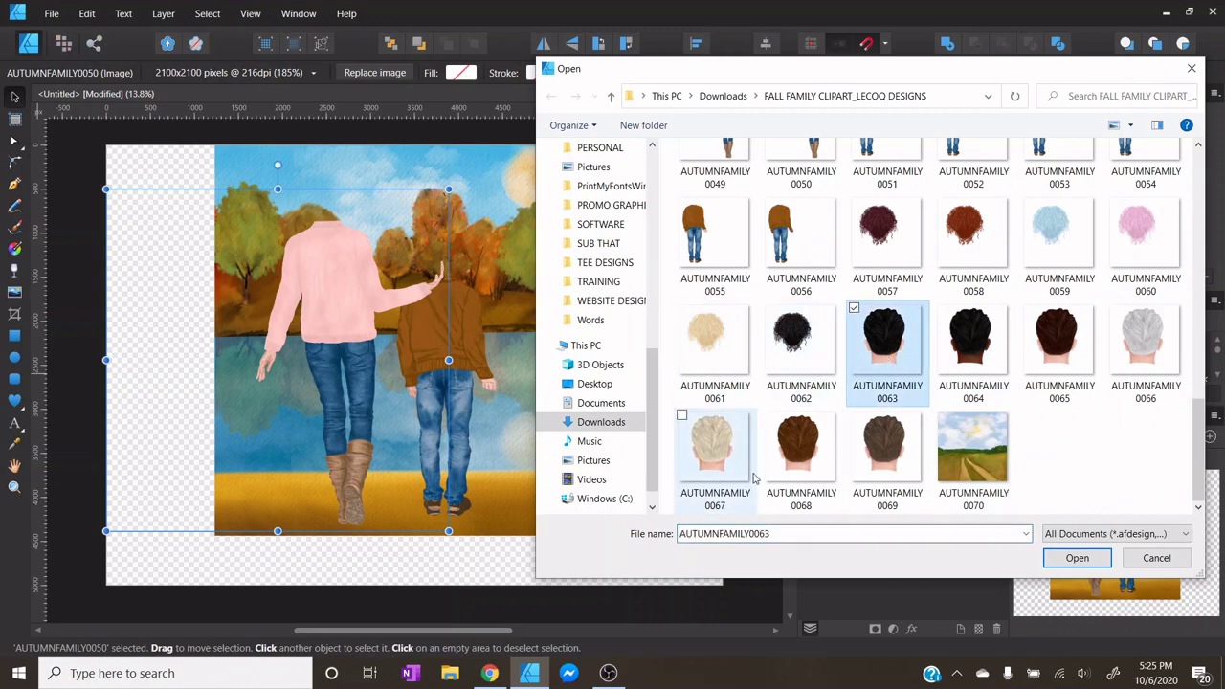
left_click(799, 448)
left_click(1076, 558)
left_click_drag(457, 224, 547, 316)
- Place the long blonde hair AUTUMNFAMILY0020 at about 163% scale over the neck and back of the pink-sweater body
left_click(15, 290)
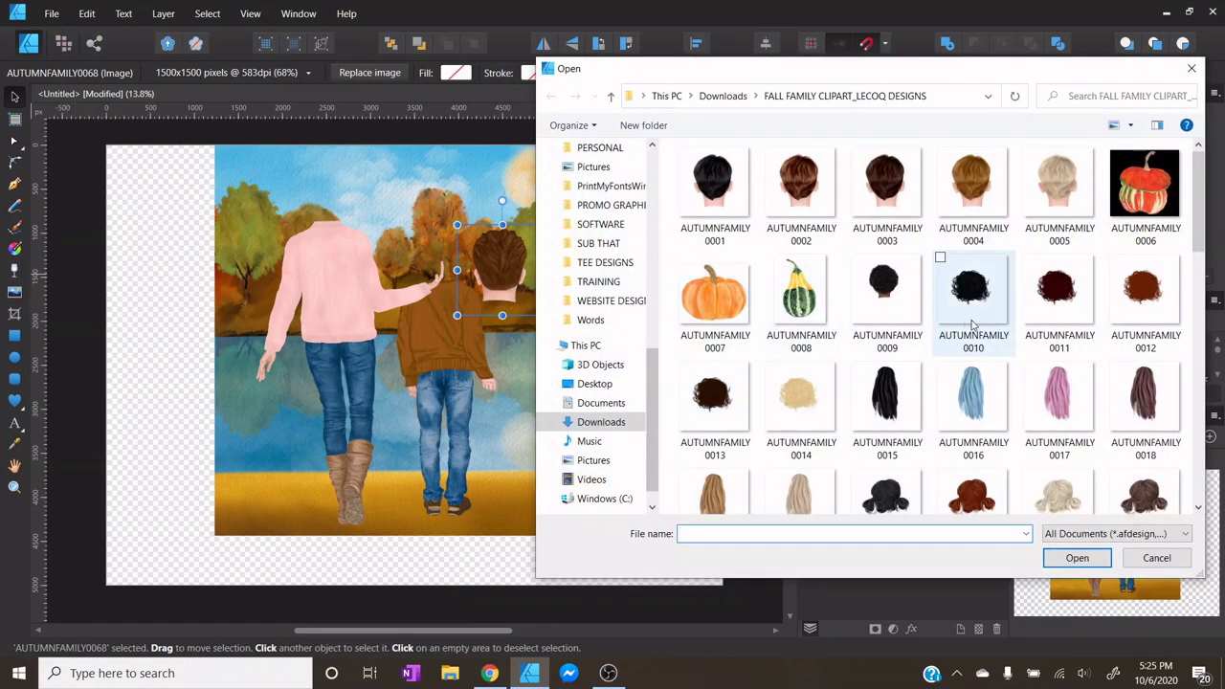
scroll(957, 381, "down", 3)
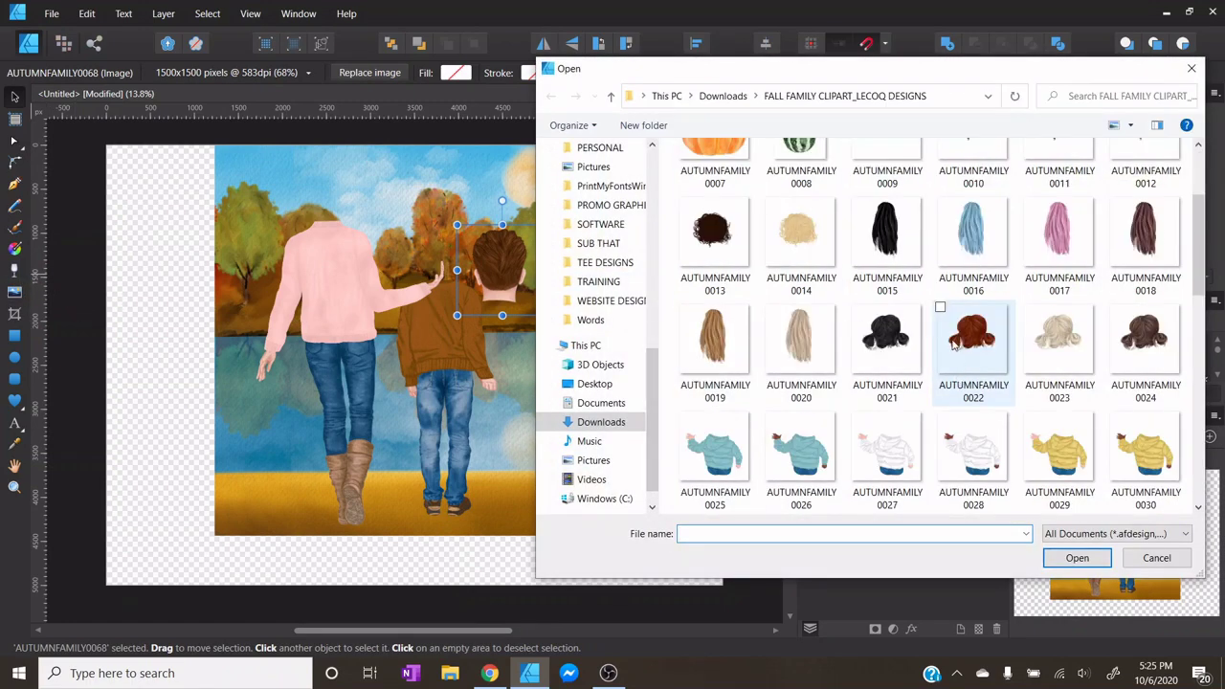
scroll(952, 295, "down", 4)
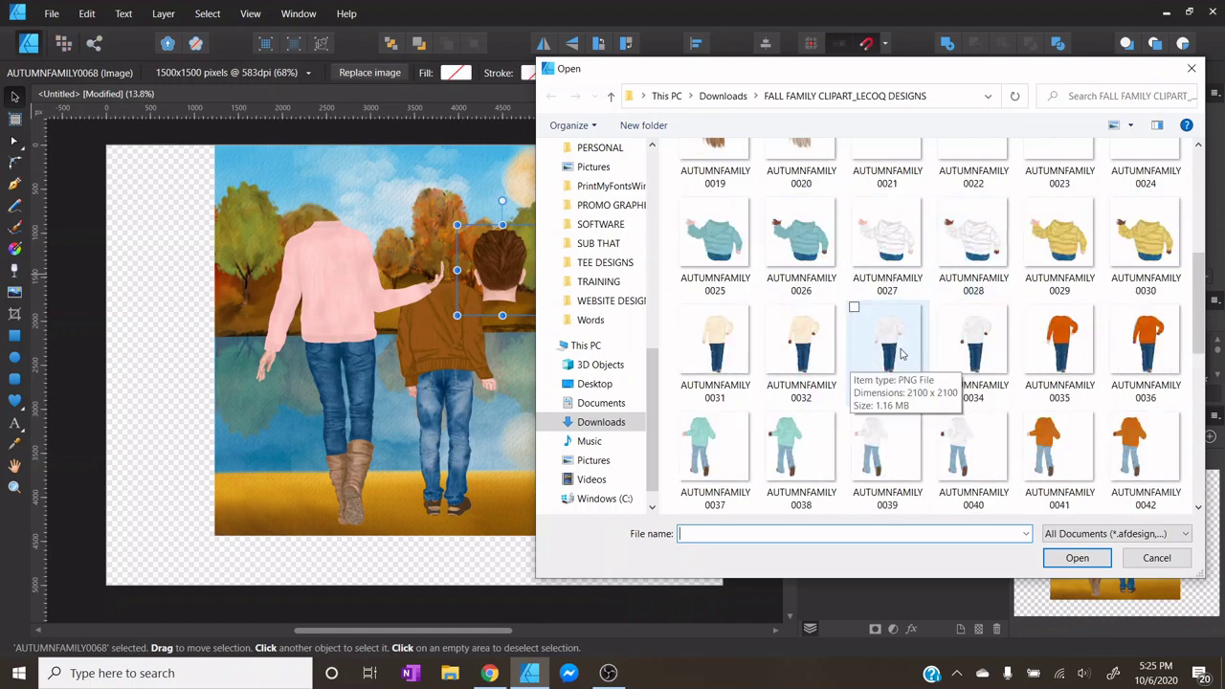
scroll(899, 354, "down", 2)
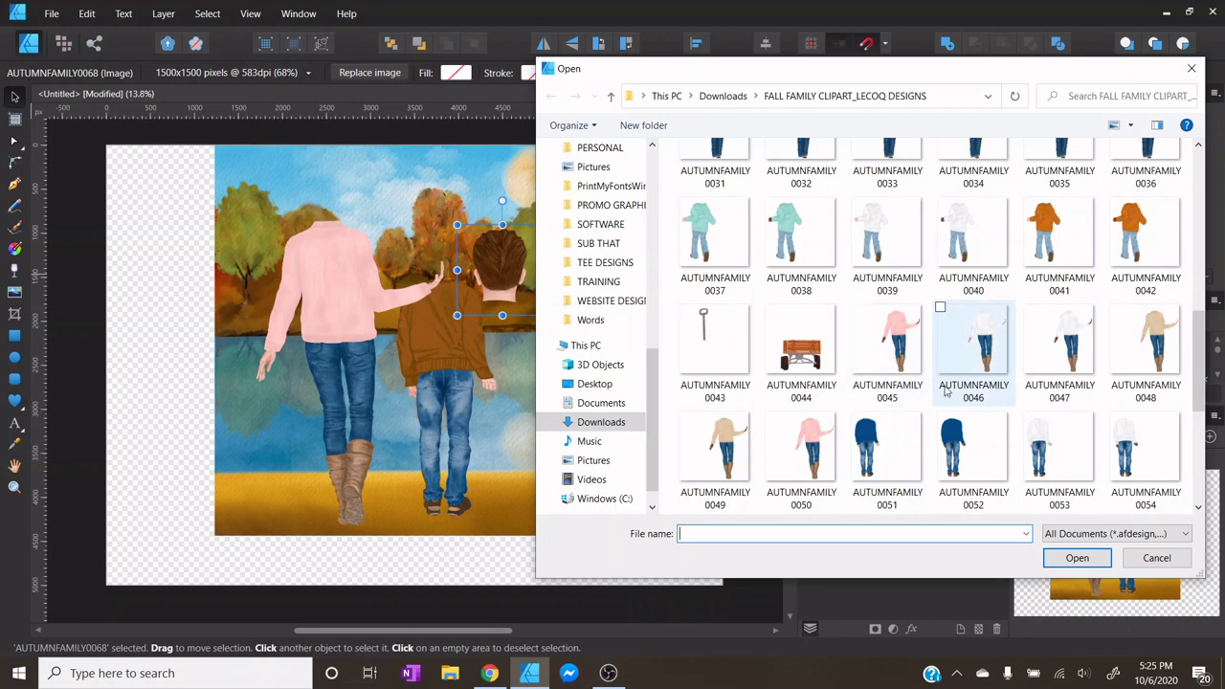
scroll(904, 409, "down", 2)
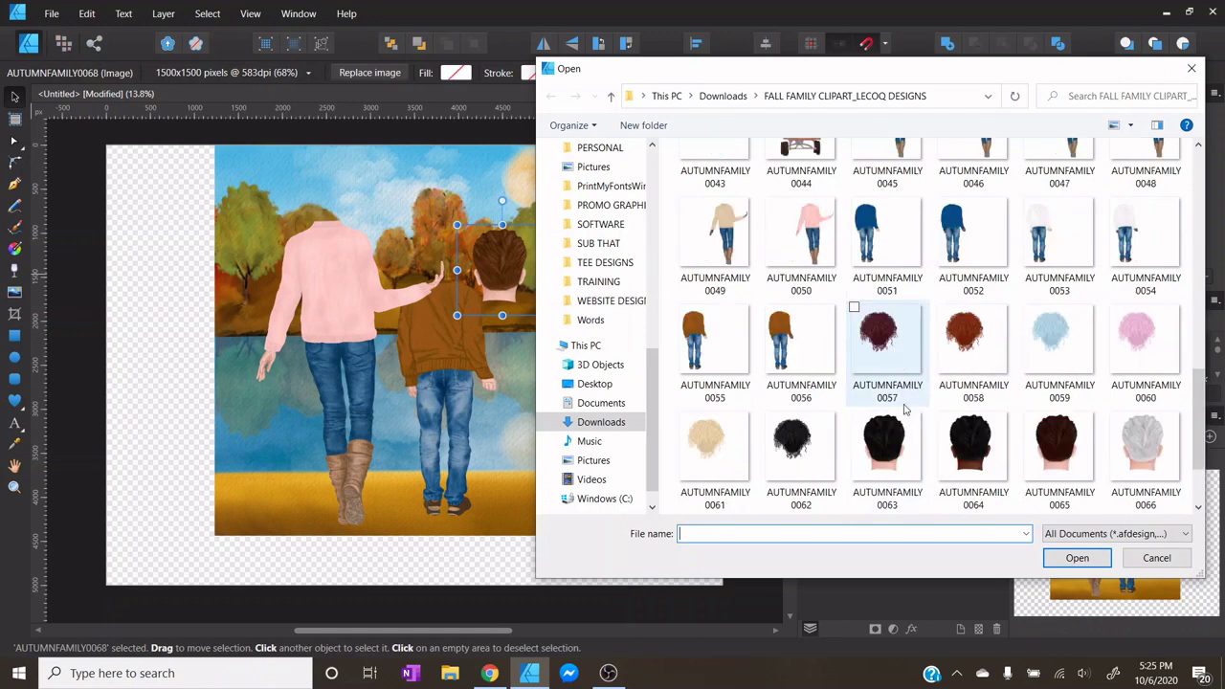
scroll(900, 381, "down", 1)
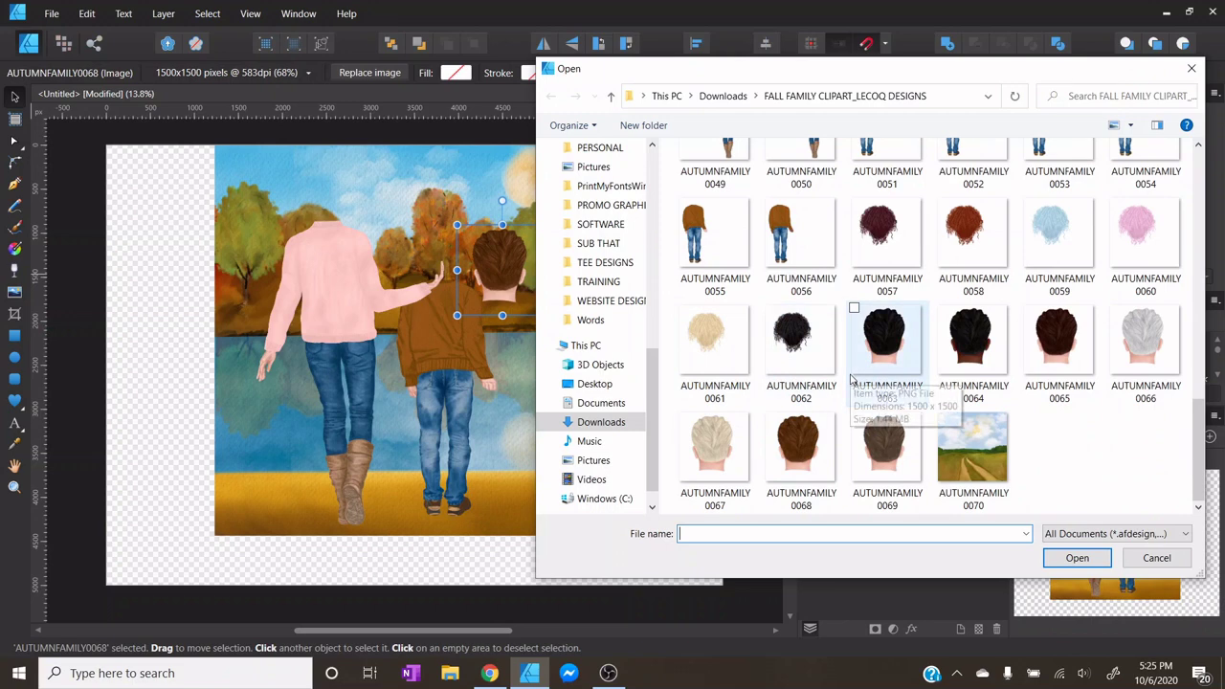
scroll(890, 354, "up", 5)
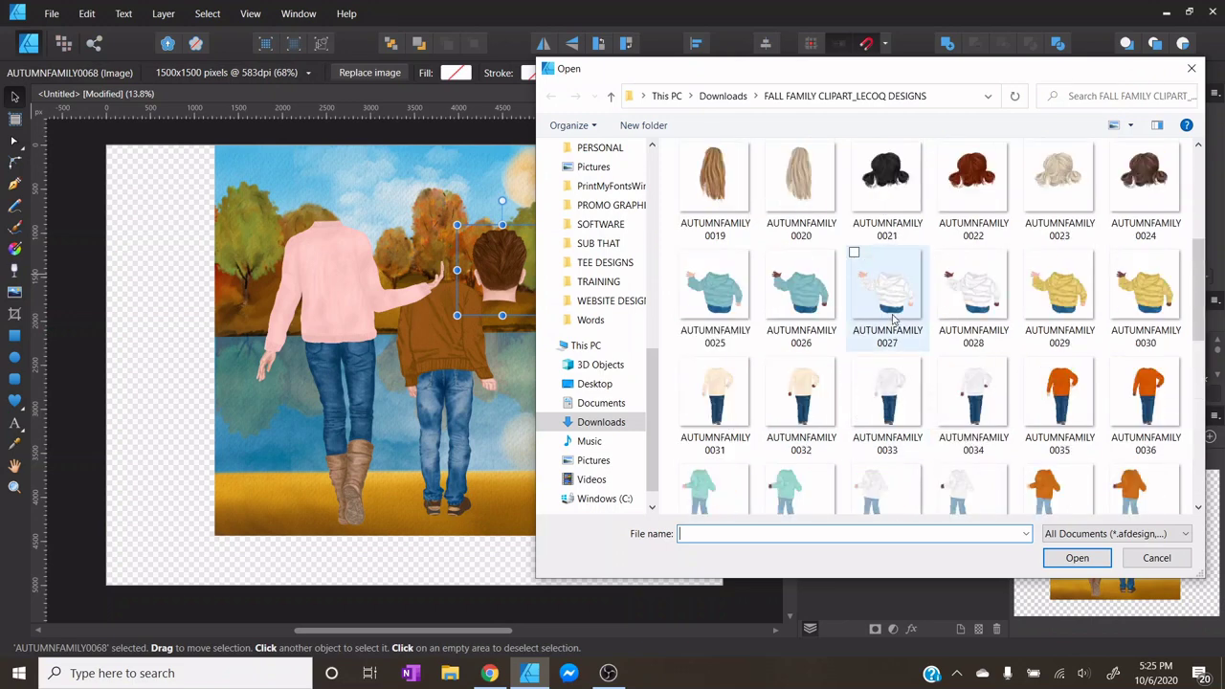
left_click(802, 184)
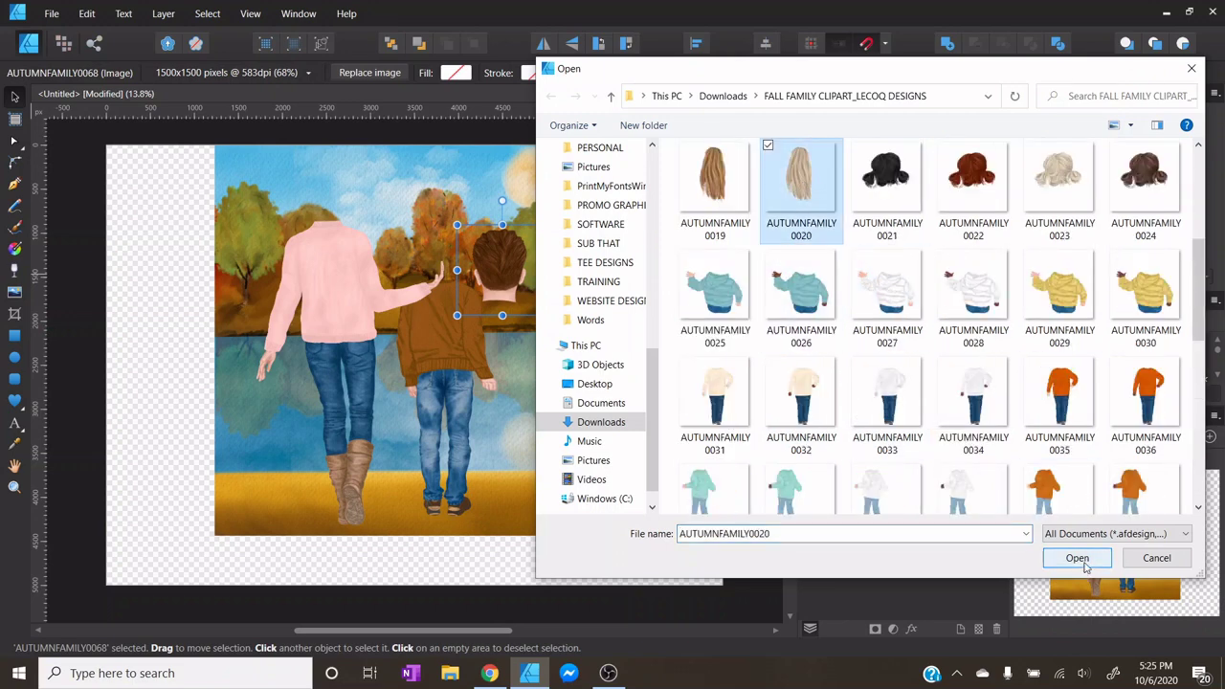
left_click(1086, 567)
left_click_drag(308, 180, 448, 474)
left_click_drag(421, 232, 340, 227)
- Place the mint-hoodie child body AUTUMNFAMILY0037 at about 121% scale over the landscape's right edge, with its feet on the ground
left_click(17, 294)
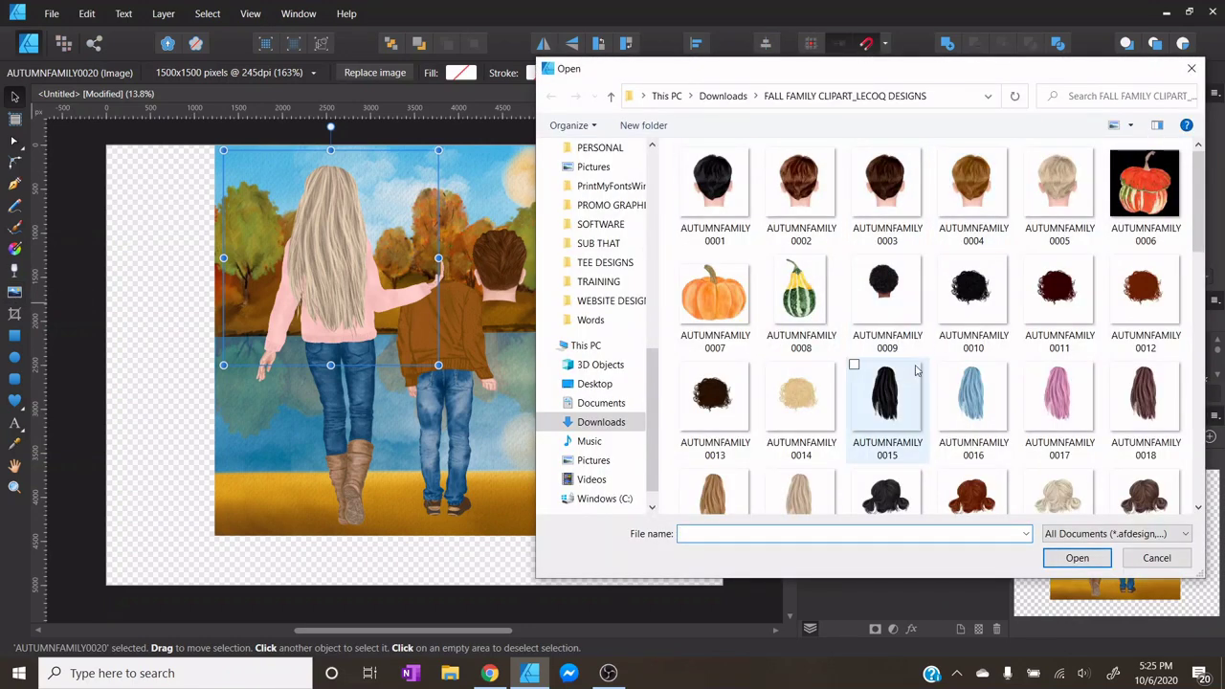
scroll(917, 368, "down", 5)
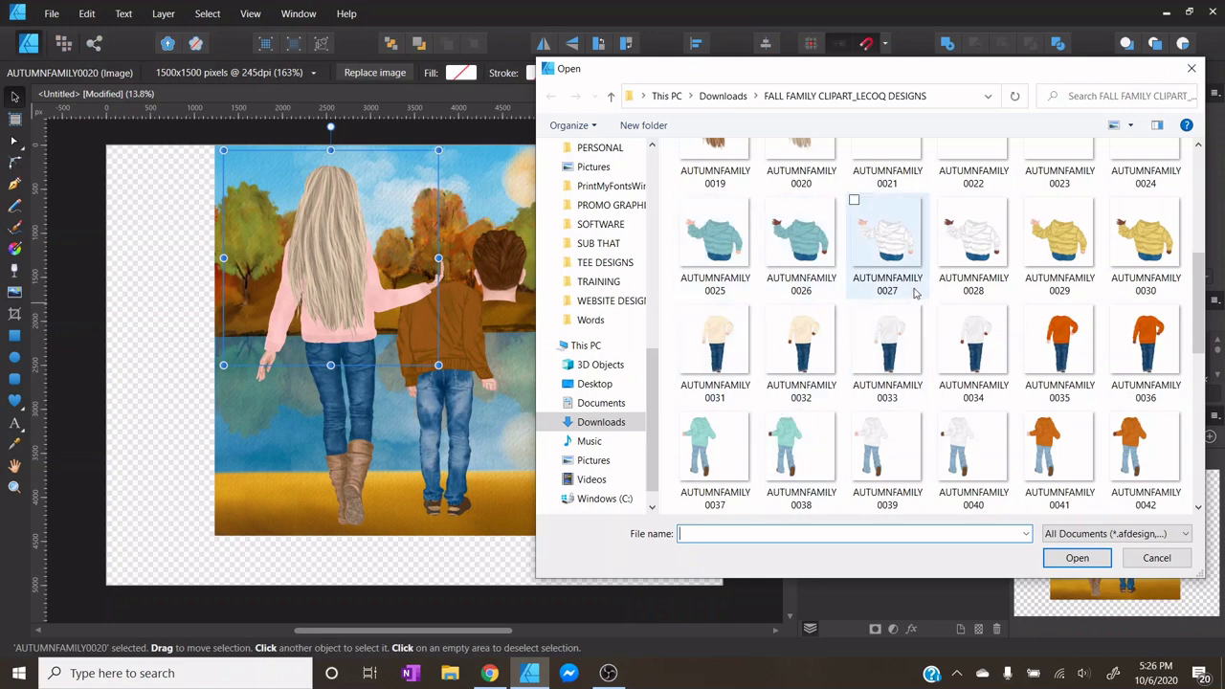
left_click(724, 459)
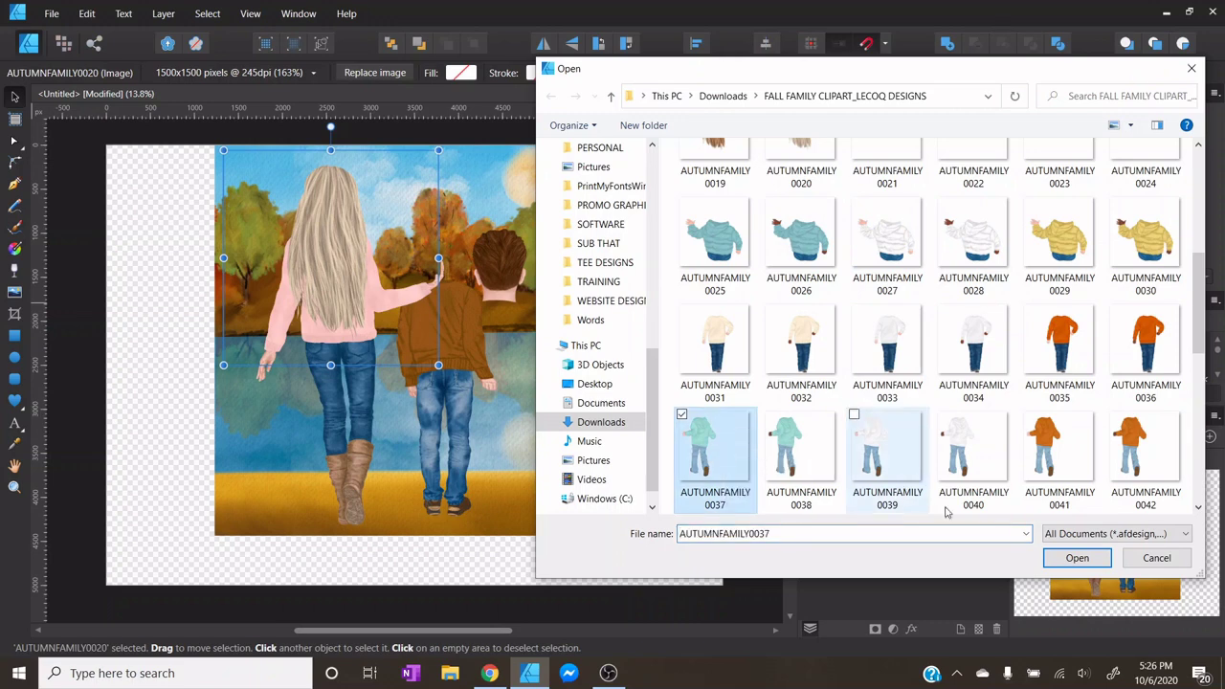
left_click(1077, 557)
left_click_drag(513, 308, 736, 530)
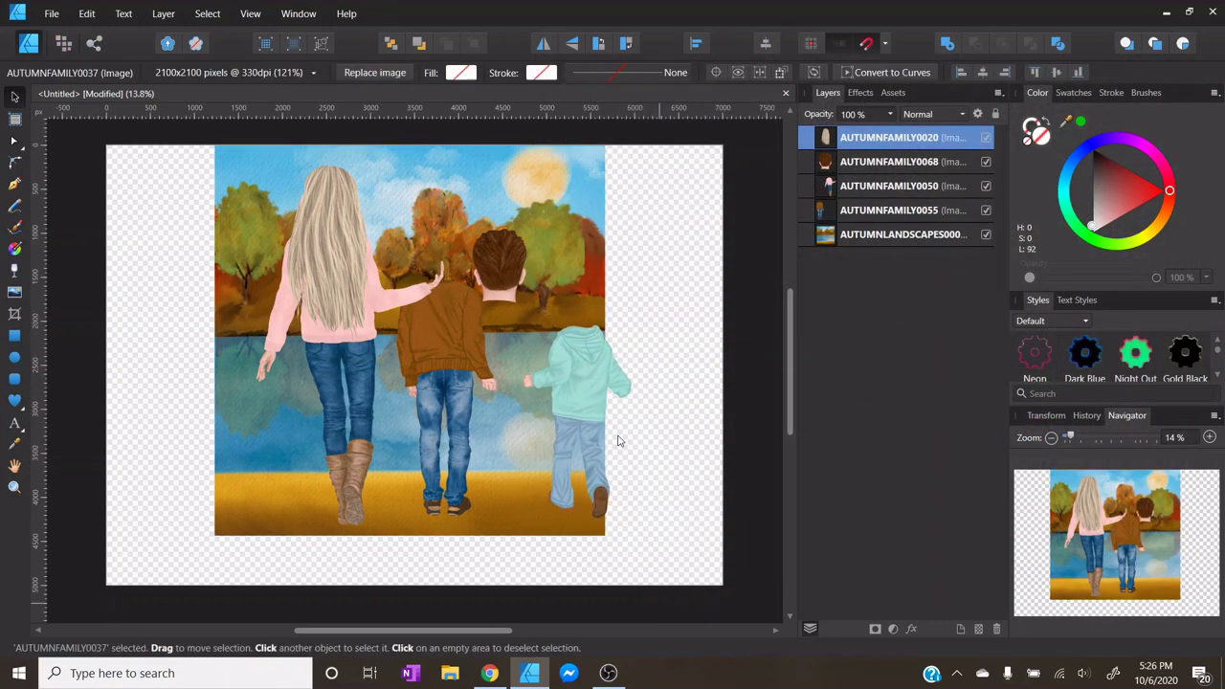
- Place the short-haired child head AUTUMNFAMILY0002 at about 82% scale beside the landscape, above and to the right of the mint-hoodie body
left_click(13, 293)
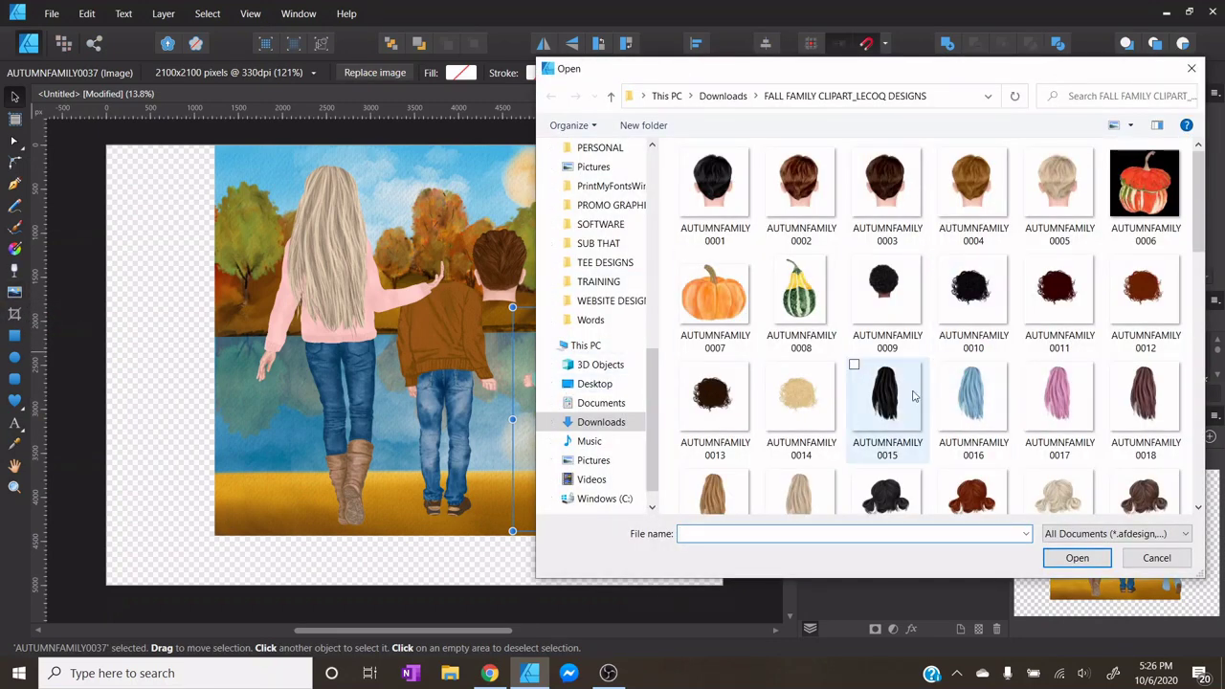
scroll(927, 373, "down", 3)
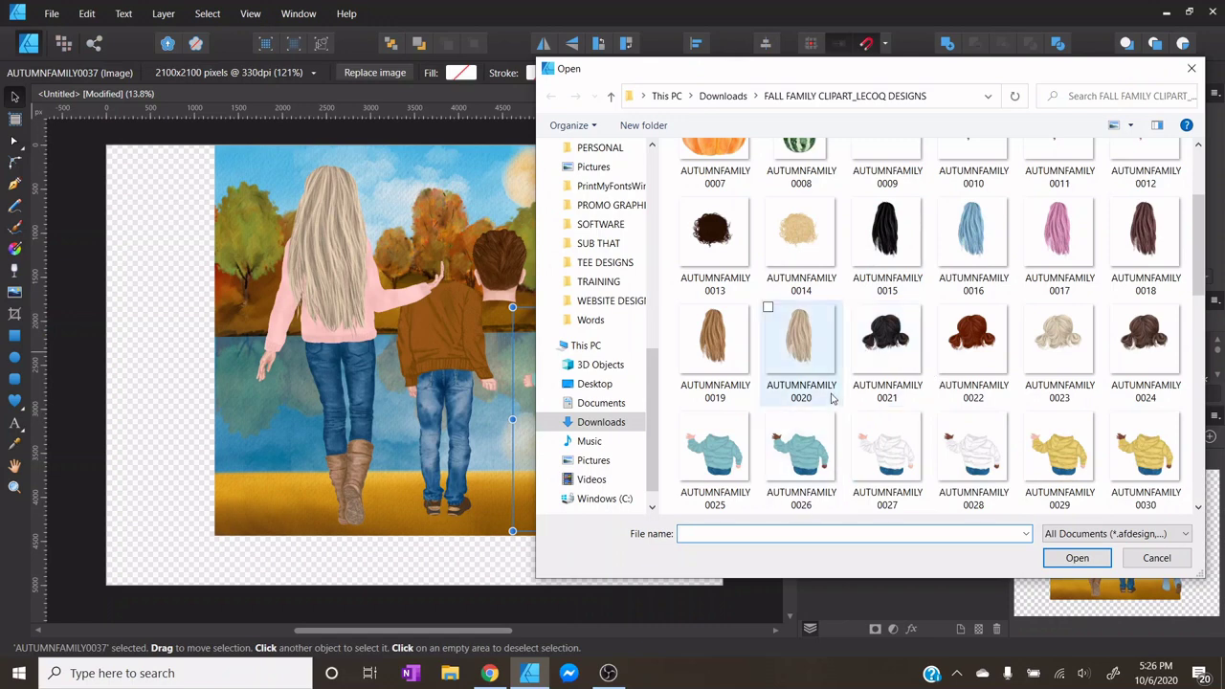
scroll(922, 373, "up", 3)
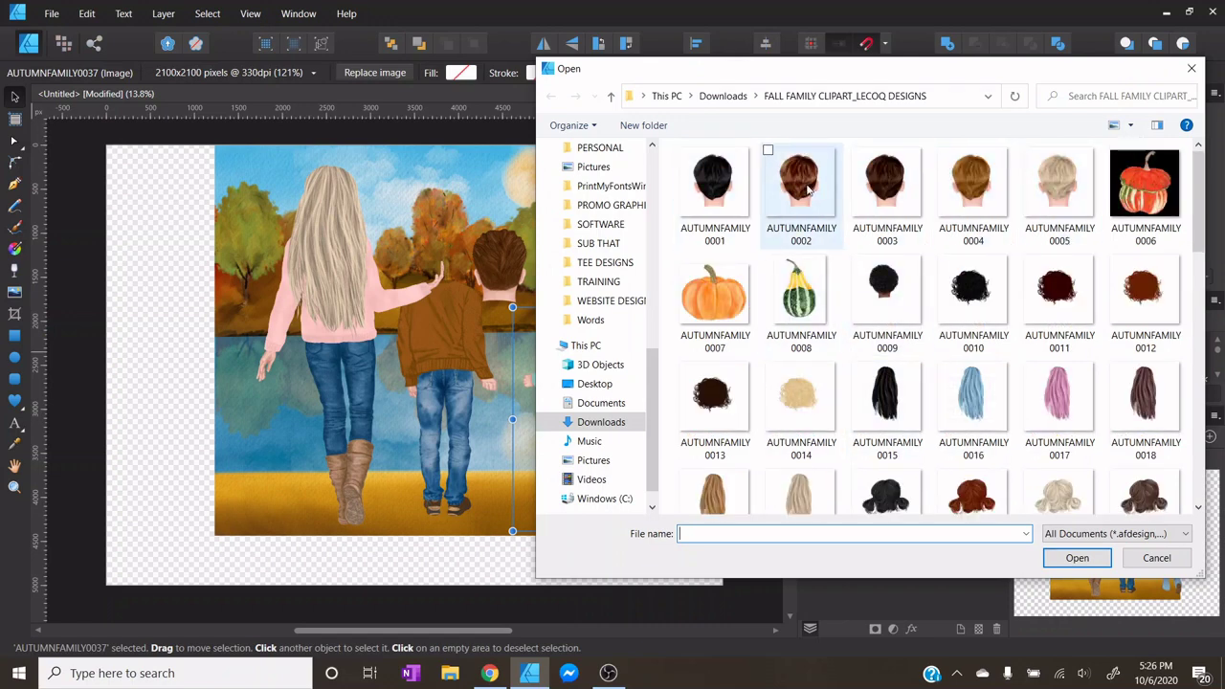
left_click(794, 186)
left_click(1077, 558)
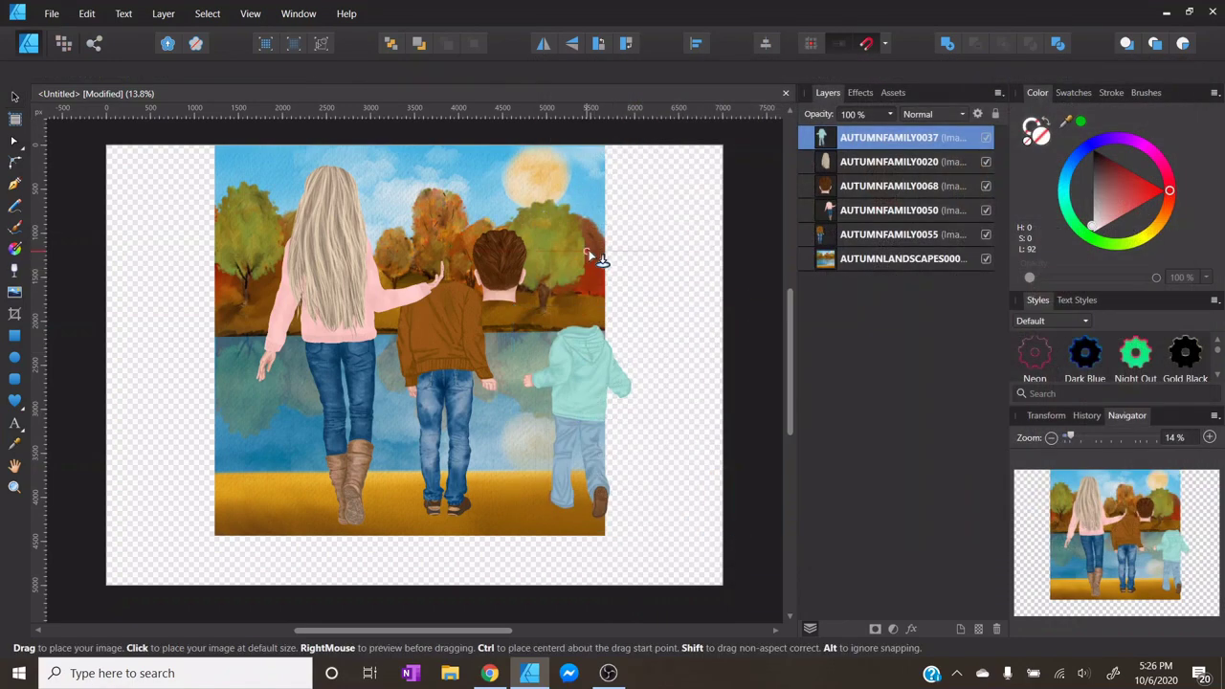
left_click_drag(587, 252, 697, 360)
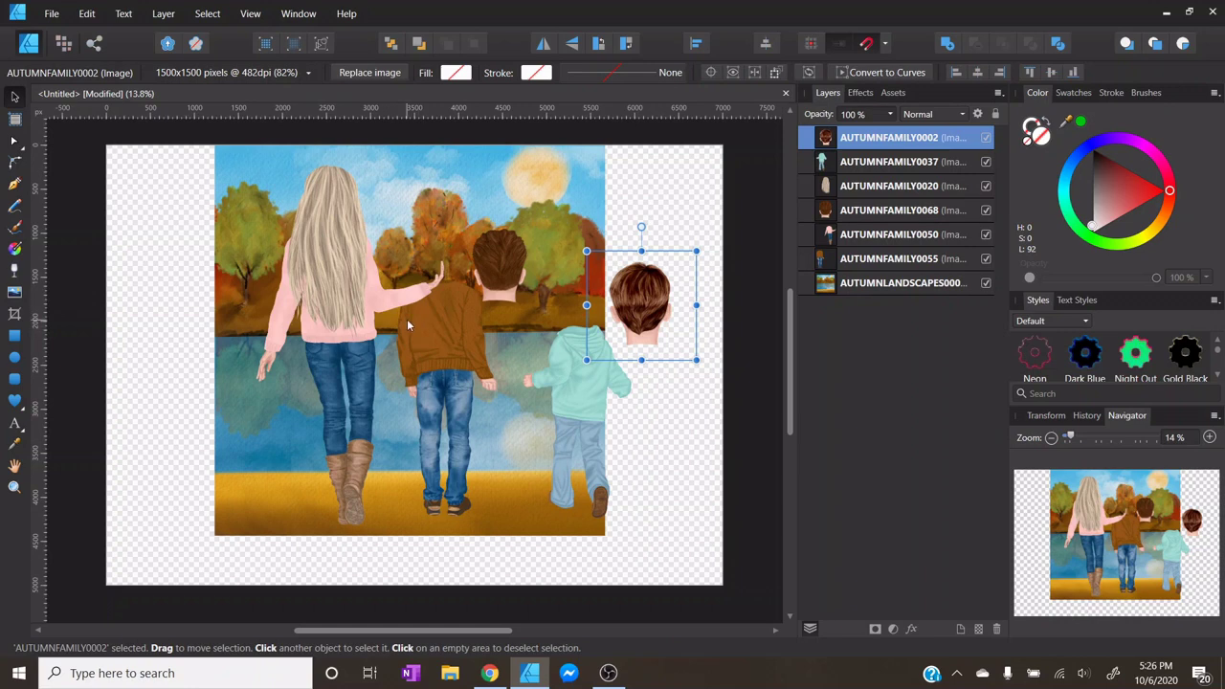
- Move both short-haired heads, the mint-hoodie body and the brown-sweater body aside to the right of the landscape
left_click_drag(647, 318, 667, 253)
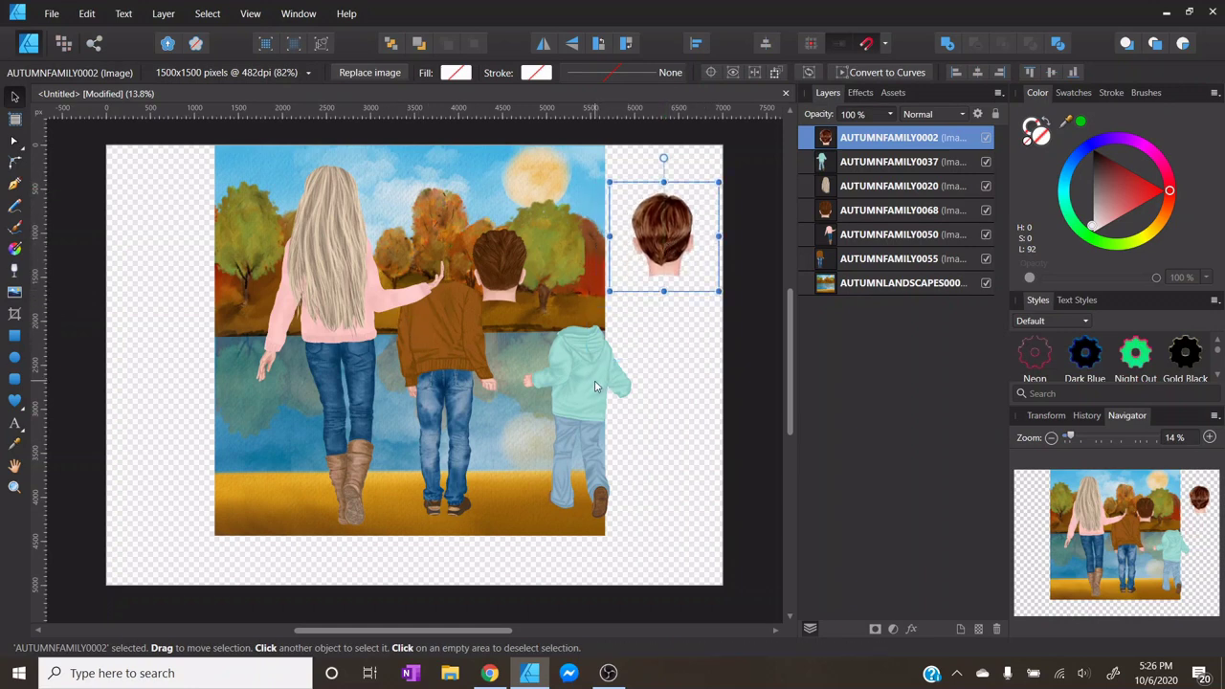
left_click_drag(591, 394, 681, 361)
left_click_drag(511, 267, 630, 171)
left_click(456, 356)
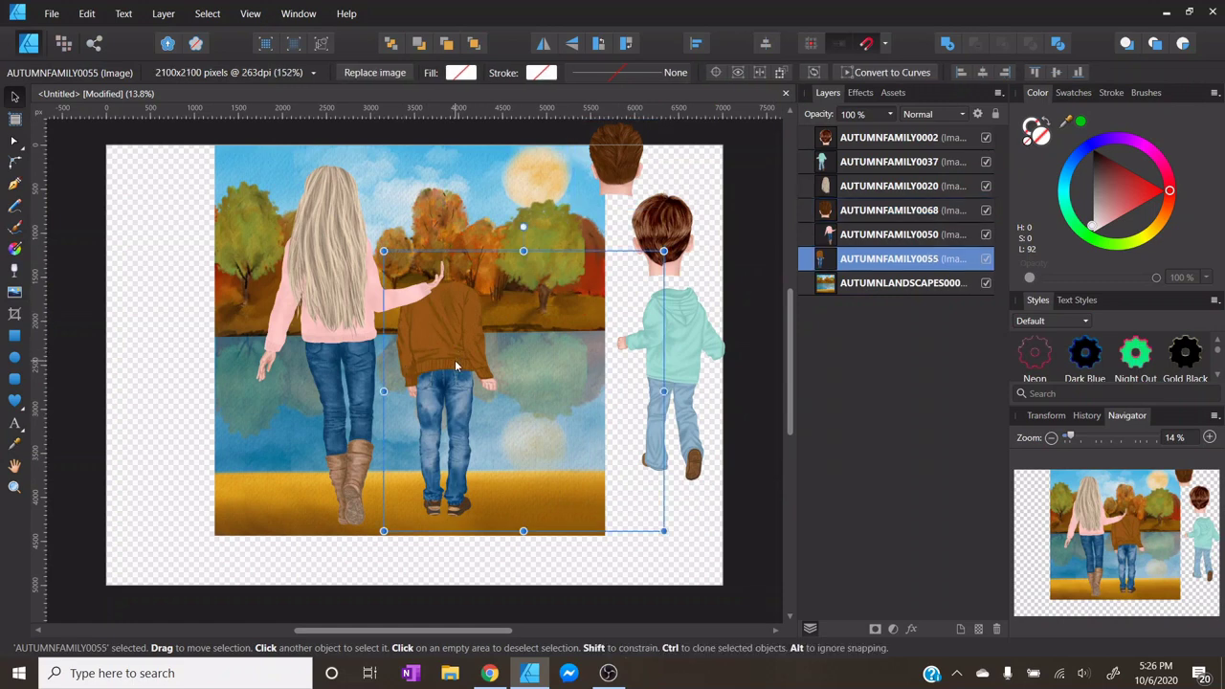
left_click_drag(480, 365, 747, 372)
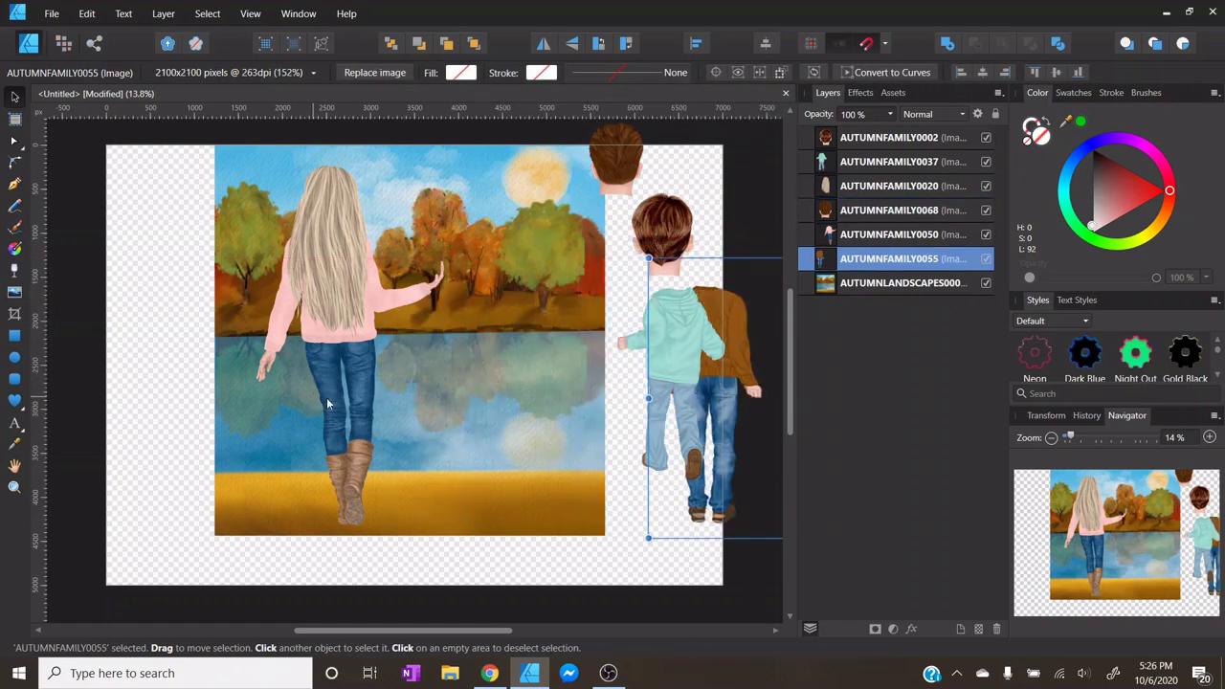
- Move the pink-sweater body toward the landscape's middle and crop its empty left and upper margins to about 1211x1943 pixels
left_click(352, 413)
left_click_drag(351, 413, 480, 418)
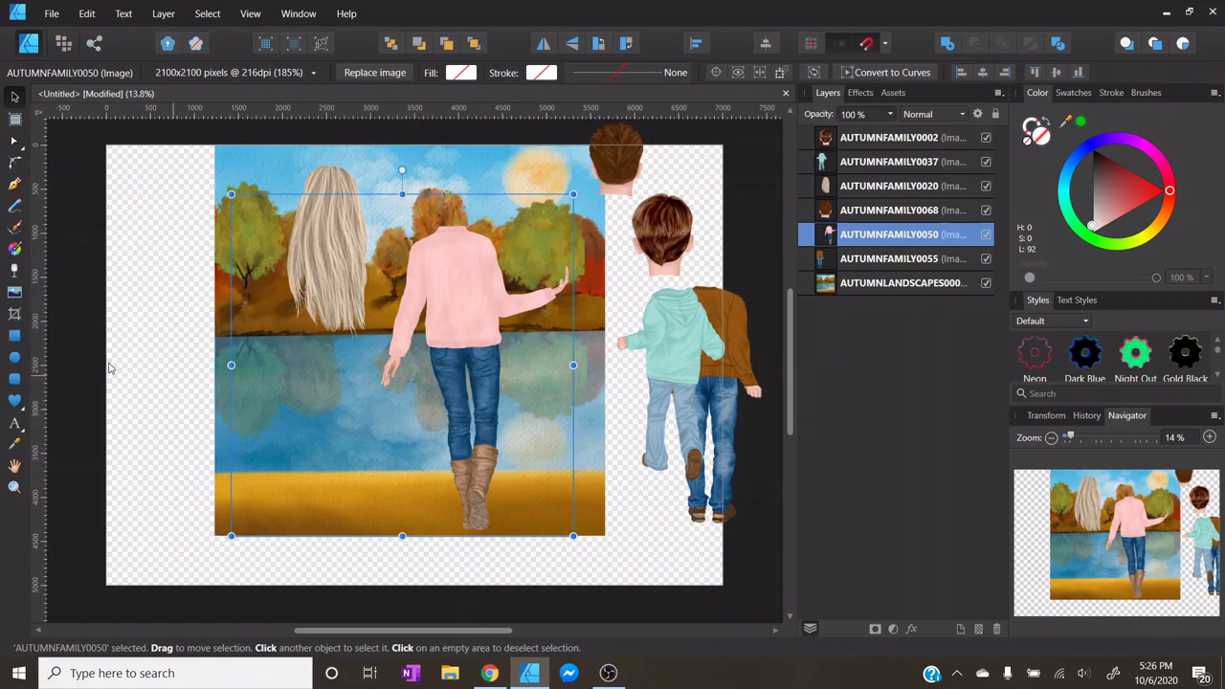
left_click(16, 316)
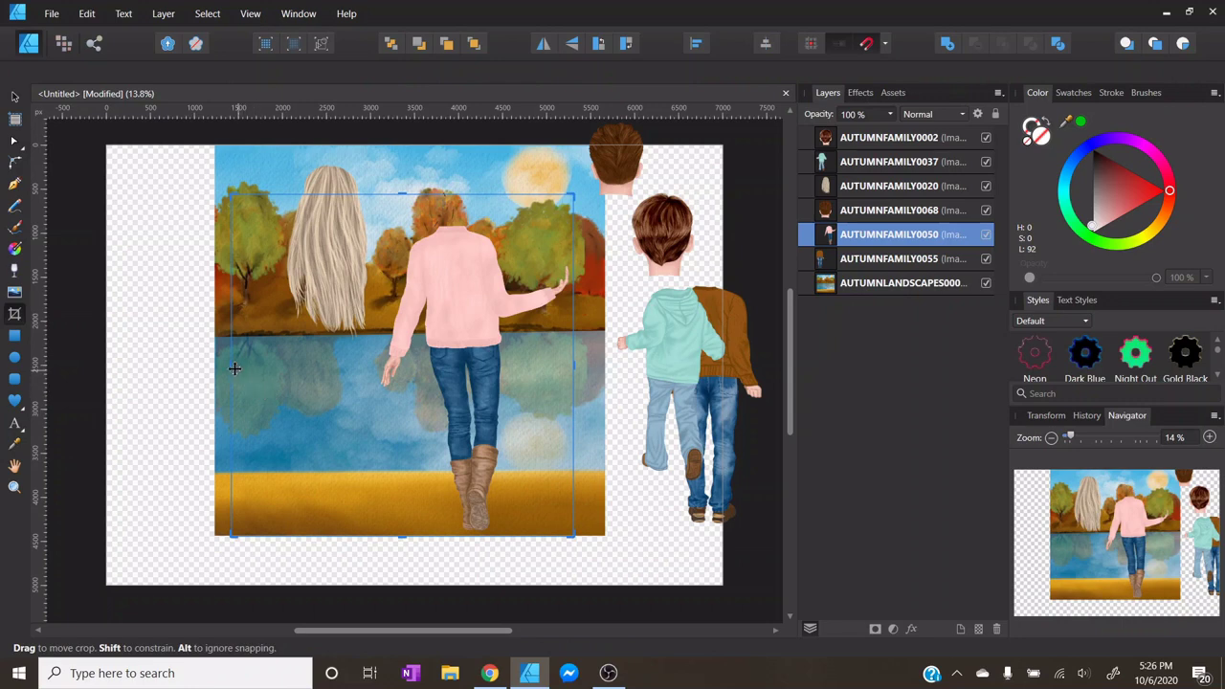
left_click_drag(261, 369, 263, 369)
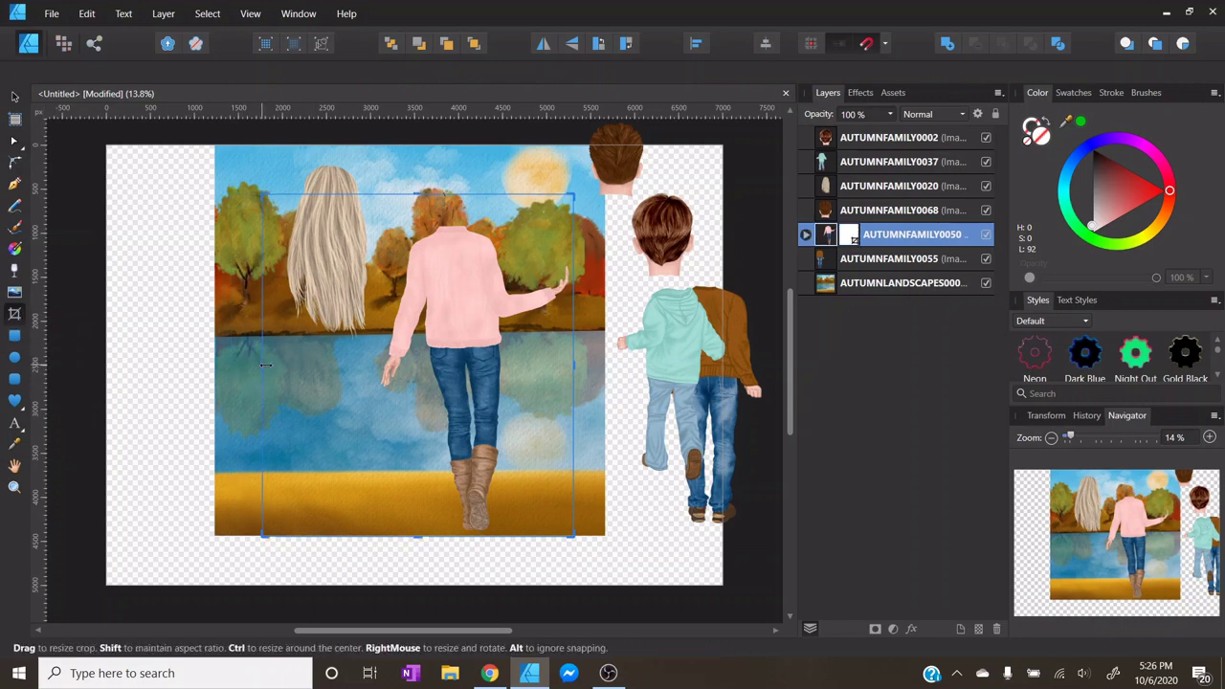
left_click_drag(297, 363, 375, 379)
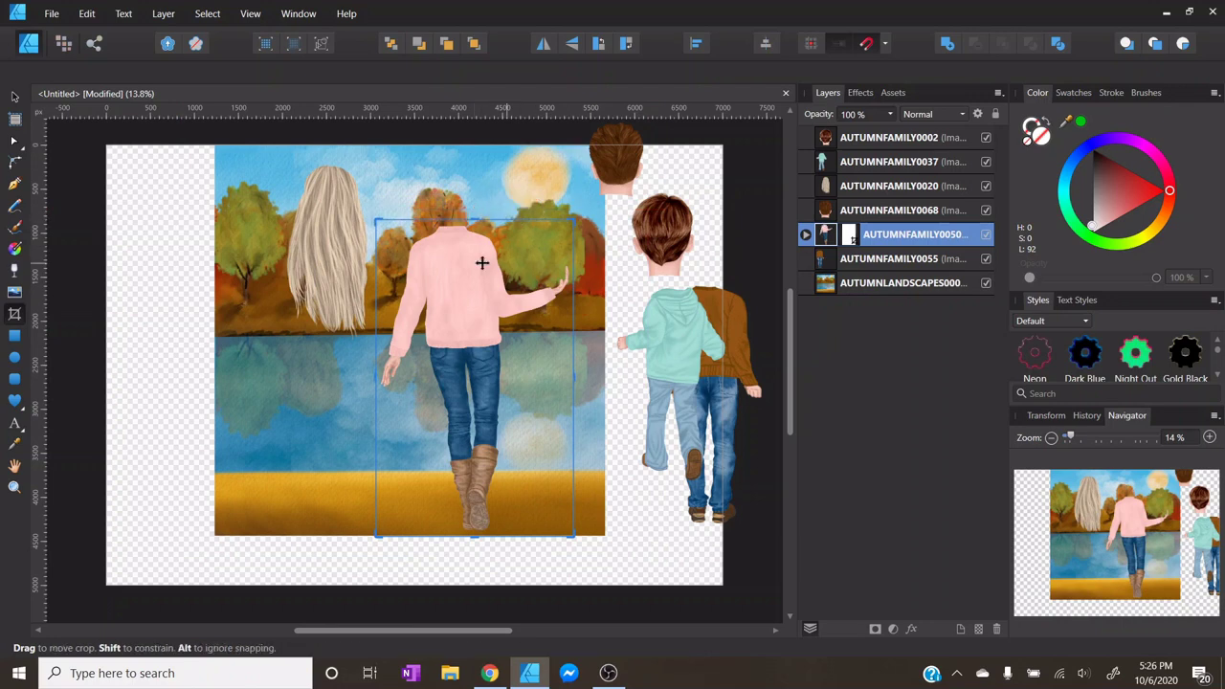
key("v")
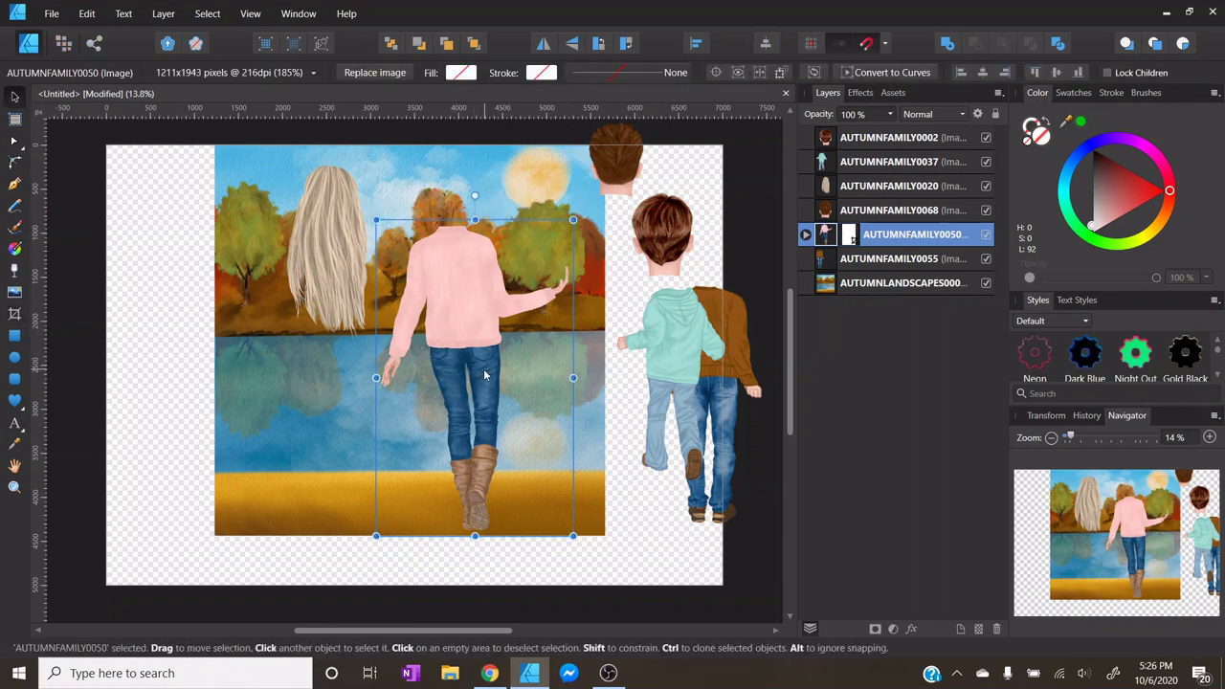
- Move the long blonde hair off the landscape to the left and shift the pink-sweater body back to the landscape's left part
left_click(340, 255)
left_click_drag(340, 255, 135, 255)
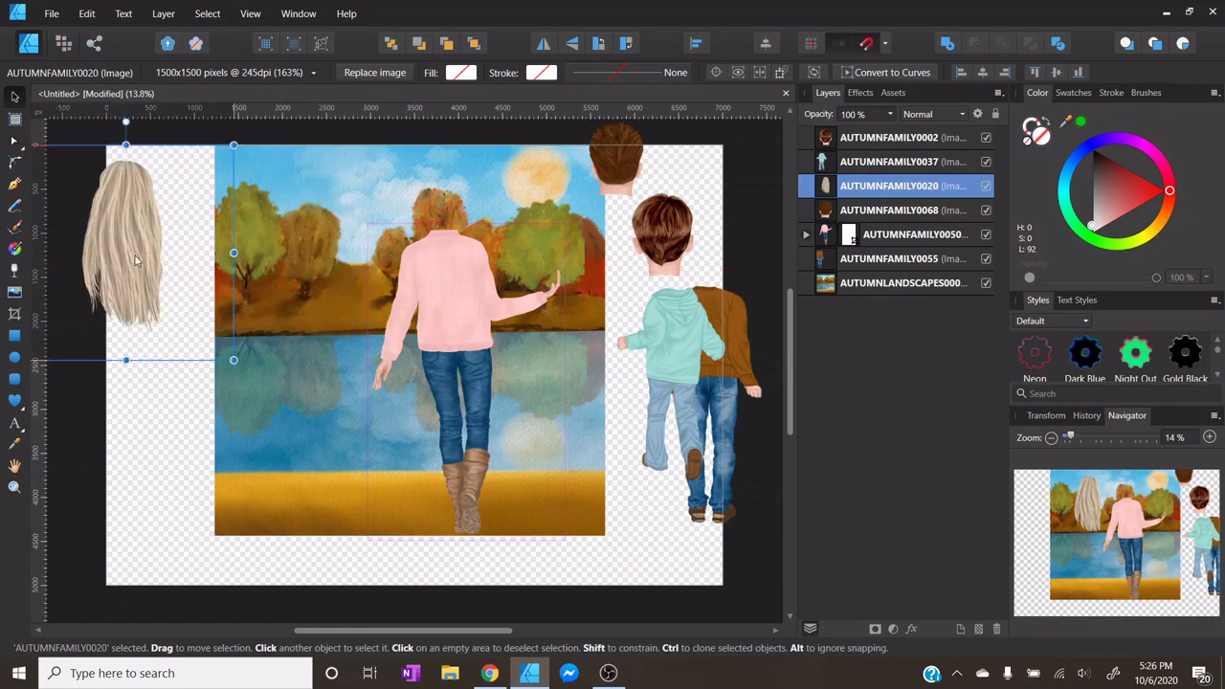
left_click(471, 315)
left_click_drag(471, 316, 341, 316)
- Move the mint-hoodie body down and left, clear of the brown-sweater body, over the landscape's lower-right corner
left_click(735, 337)
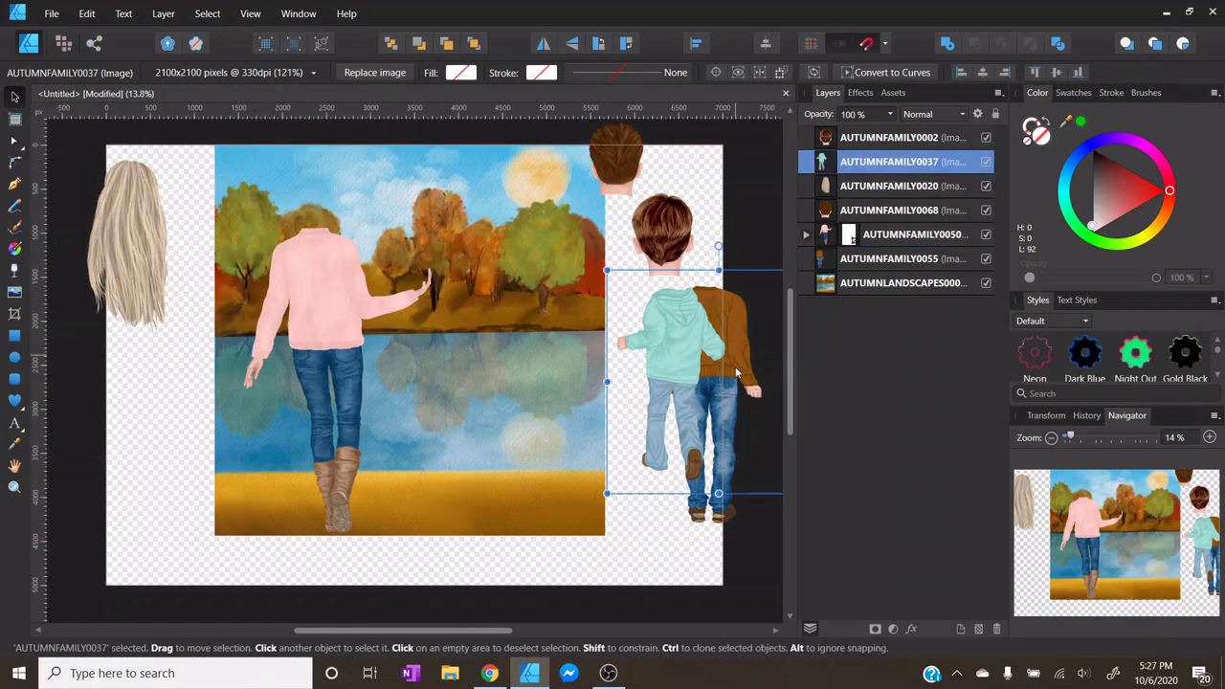
left_click_drag(735, 366, 704, 482)
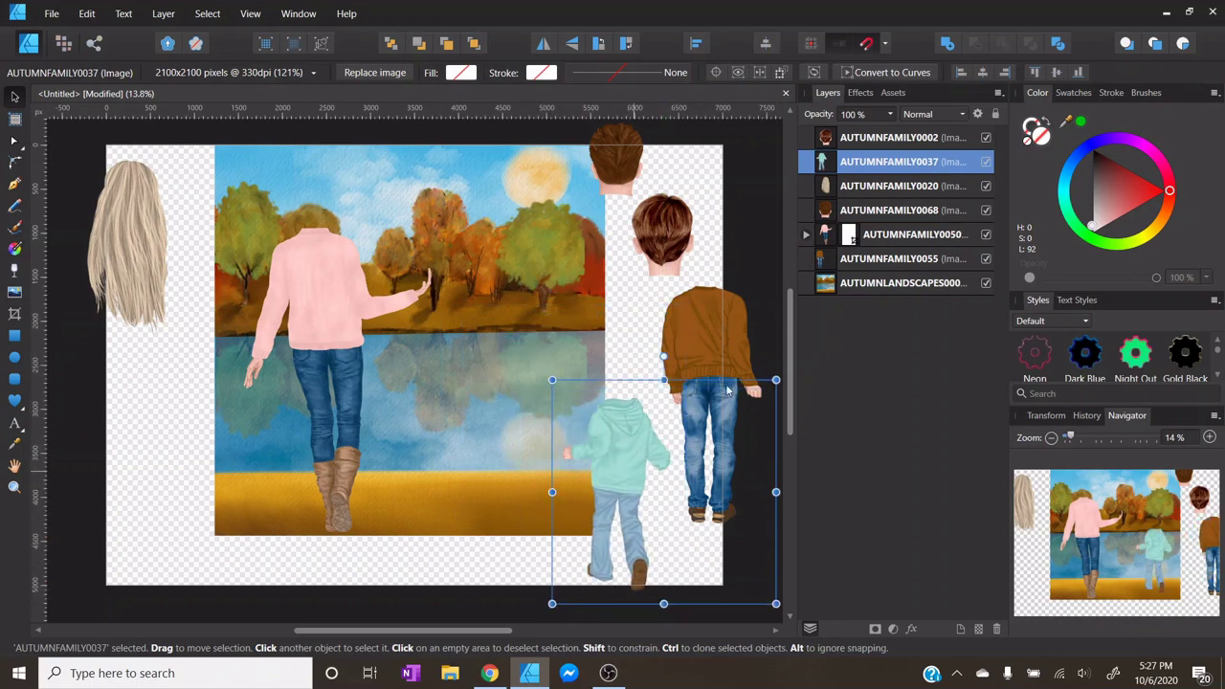
- Move the brown-sweater body onto the landscape's right half, beside the pink-sweater body, and crop its empty margins to about 882x1885 pixels
left_click(726, 352)
left_click_drag(726, 351, 487, 329)
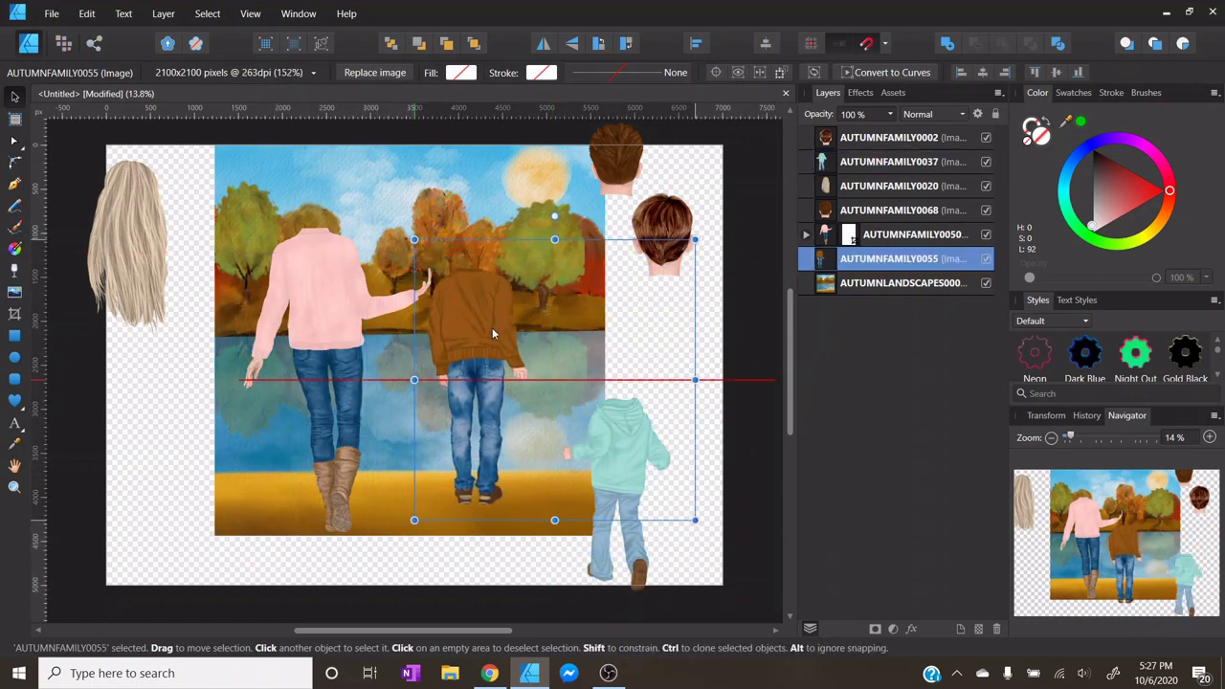
left_click(14, 316)
left_click_drag(695, 379, 533, 378)
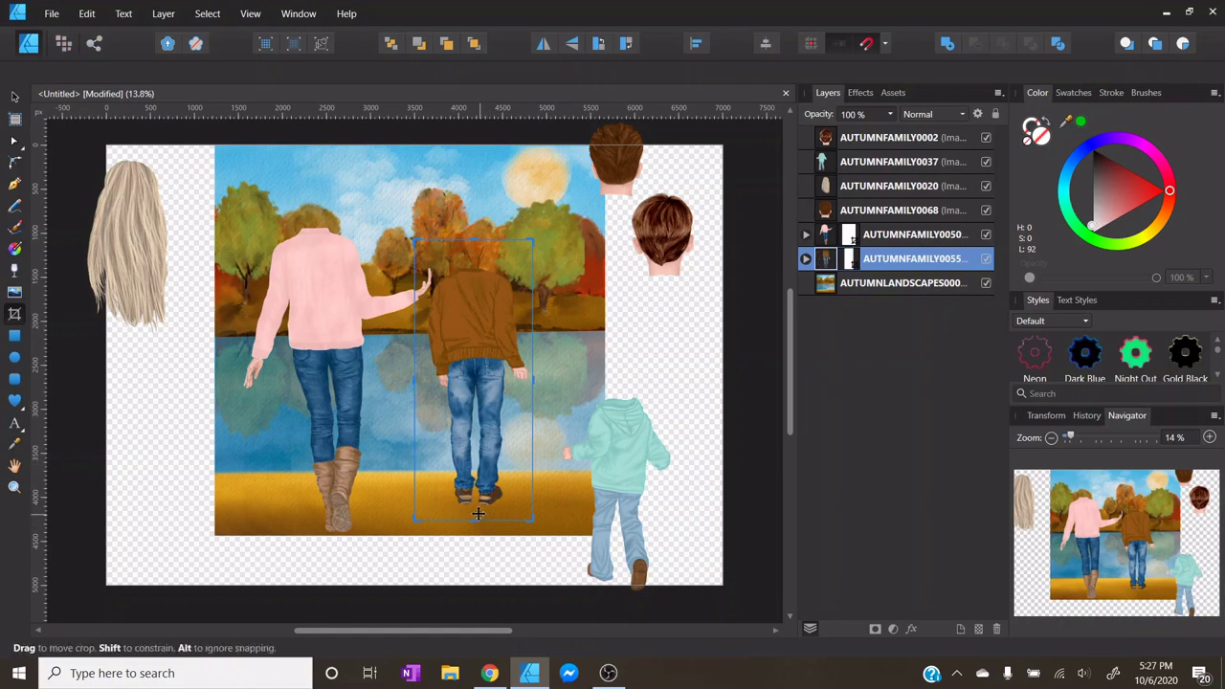
left_click_drag(471, 510, 471, 515)
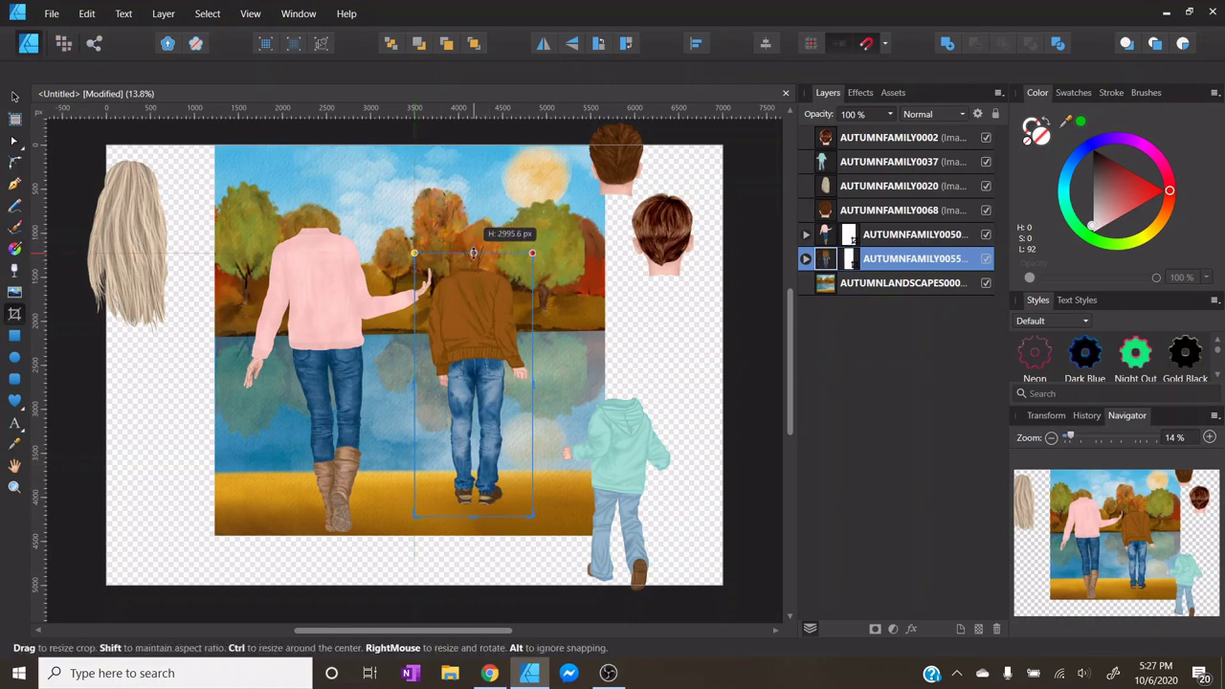
left_click_drag(473, 263, 473, 266)
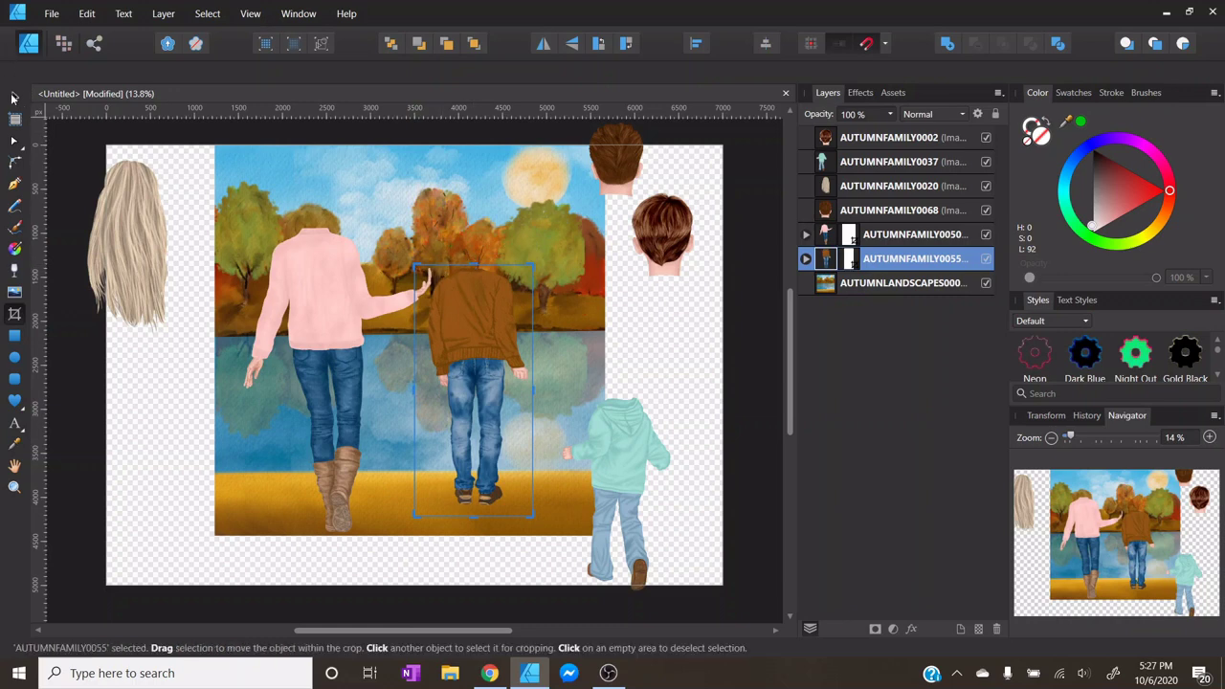
left_click(13, 97)
left_click_drag(504, 350, 483, 364)
- Crop the mint-hoodie body's empty margins to about 1166x1897 pixels and set it aside beyond the landscape's right edge
left_click(624, 447)
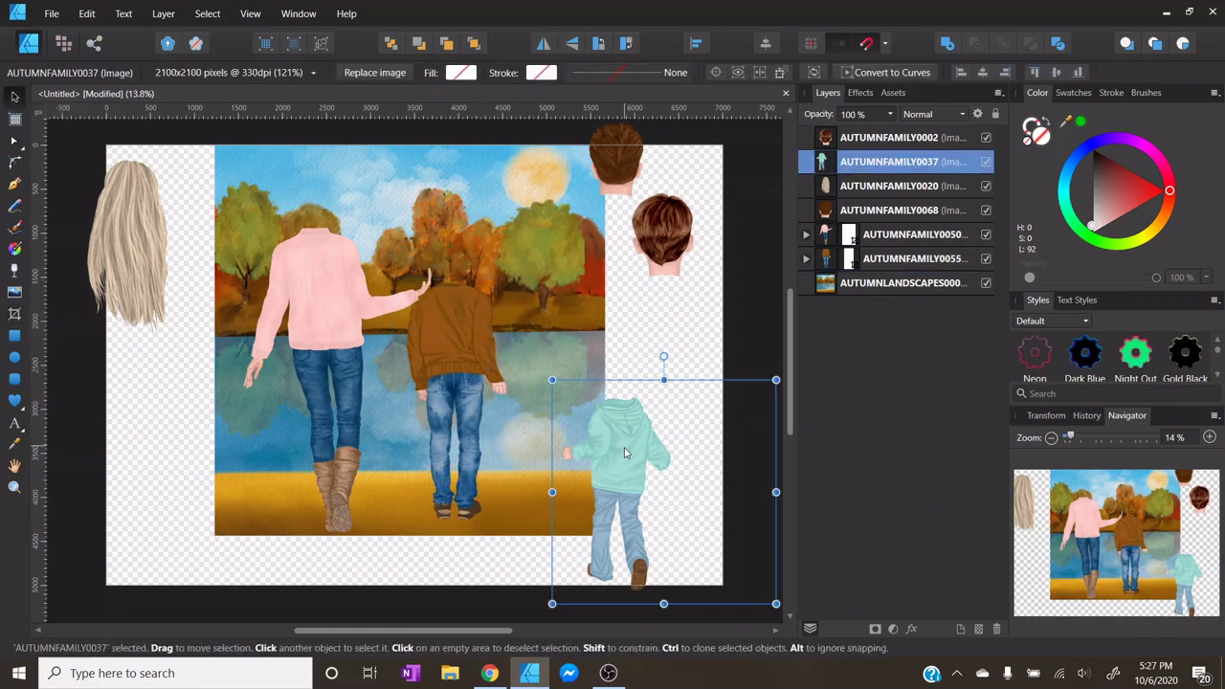
left_click_drag(624, 446, 557, 386)
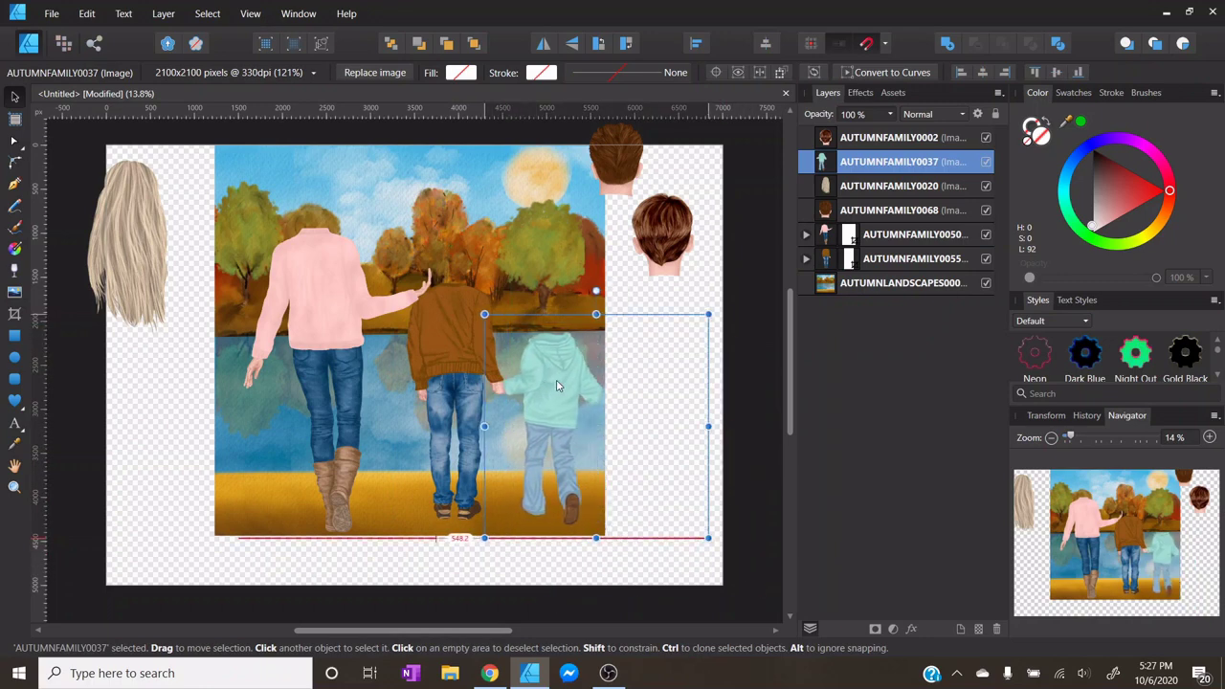
left_click(15, 313)
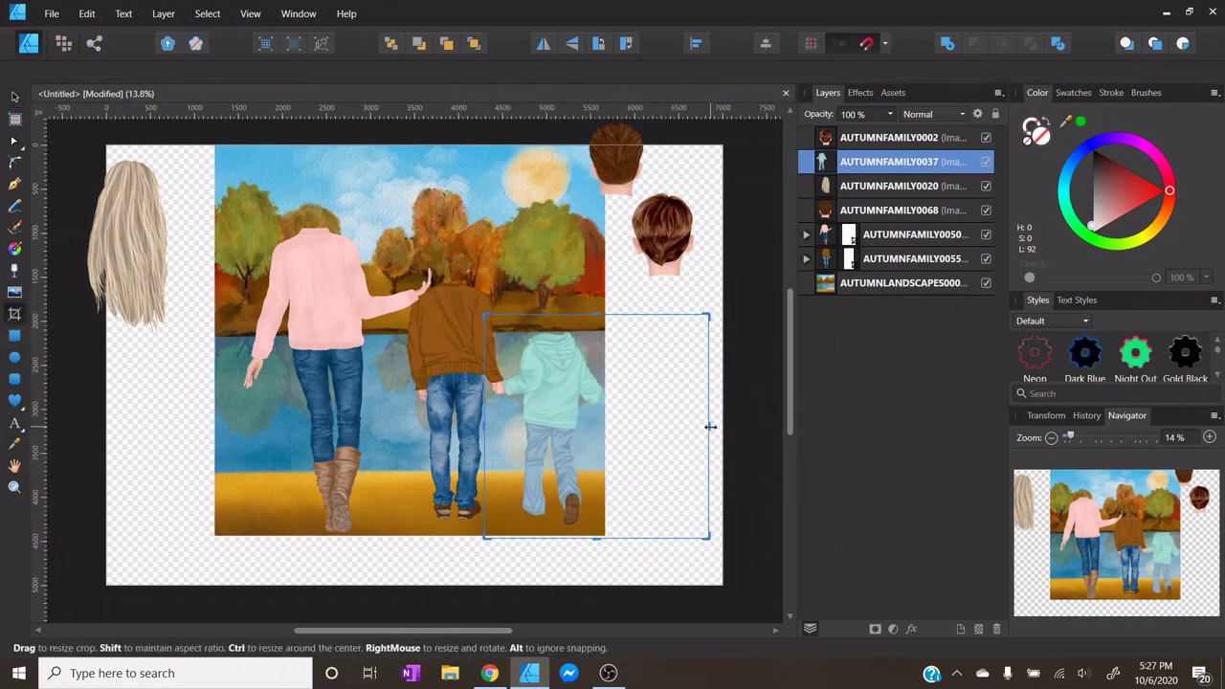
left_click_drag(709, 425, 610, 422)
left_click_drag(545, 327, 545, 329)
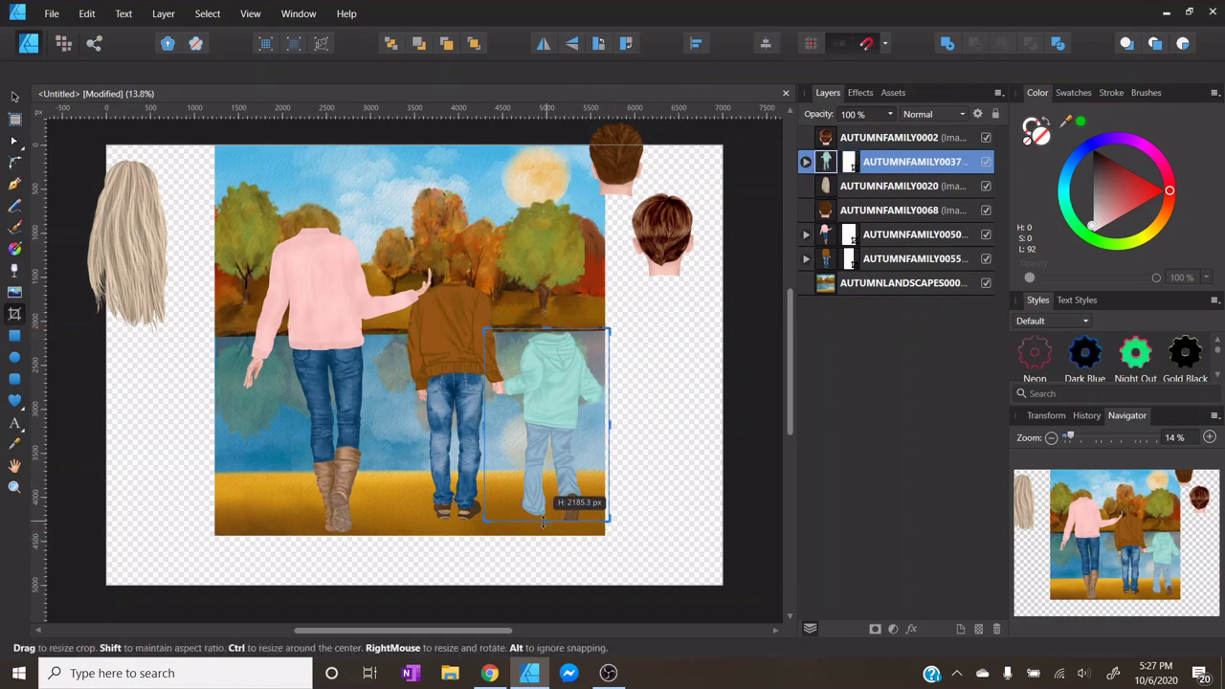
left_click_drag(543, 528, 543, 530)
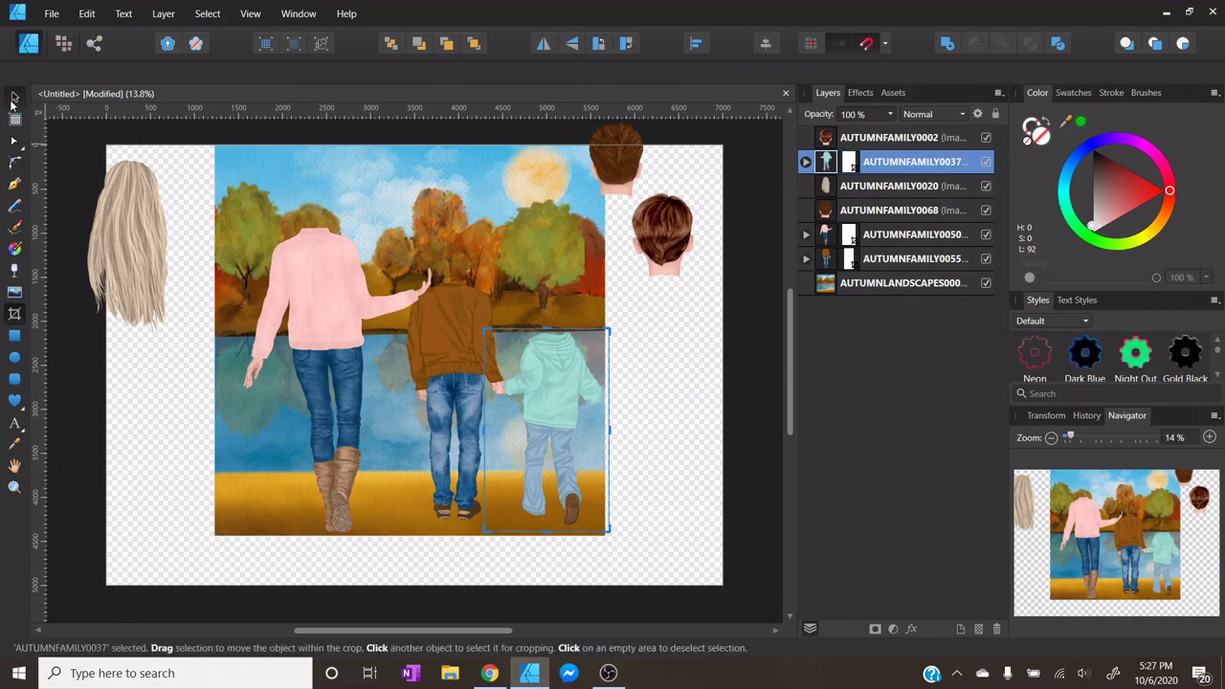
left_click(14, 96)
left_click_drag(545, 427, 634, 418)
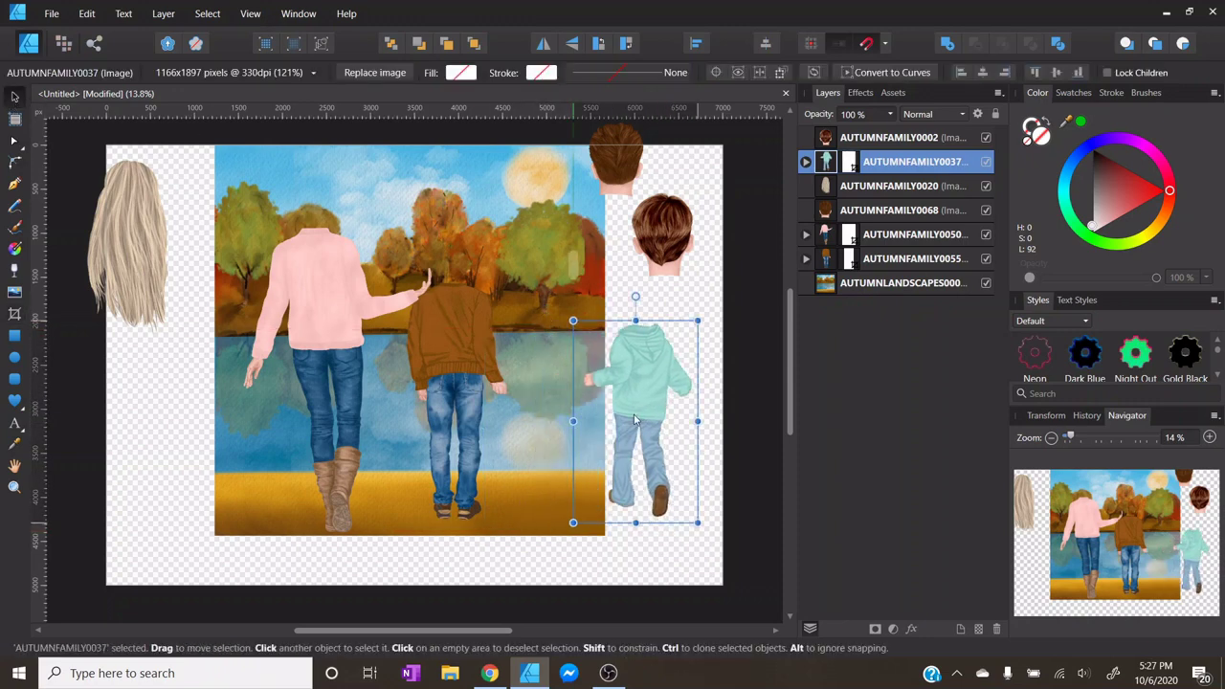
- Shrink the pink-sweater body to about 154% and shift it to overlap the landscape's left edge
left_click(421, 399)
left_click_drag(364, 366, 329, 372)
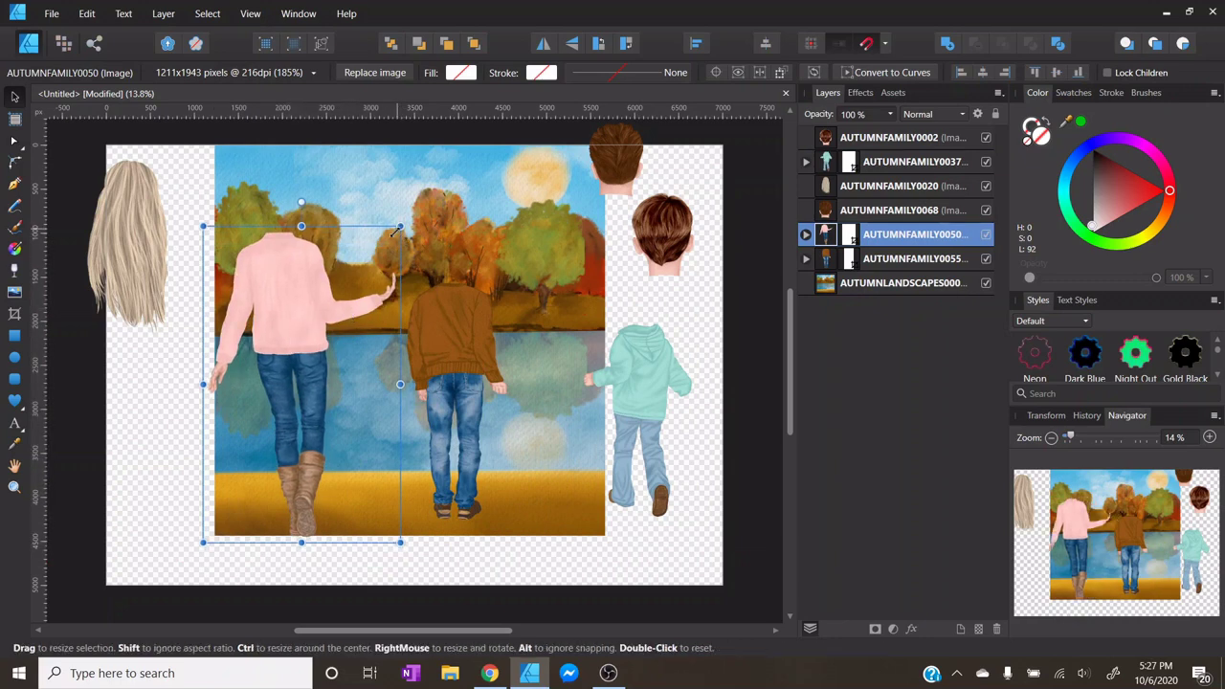
left_click_drag(400, 227, 366, 278)
mouse_move(276, 355)
left_mouse_down()
mouse_move(304, 343)
mouse_move(256, 346)
left_mouse_up()
- Enlarge the brown-sweater body to about 180% and position it in the landscape's middle, touching the pink-sweater body's outstretched hand
left_click(416, 337)
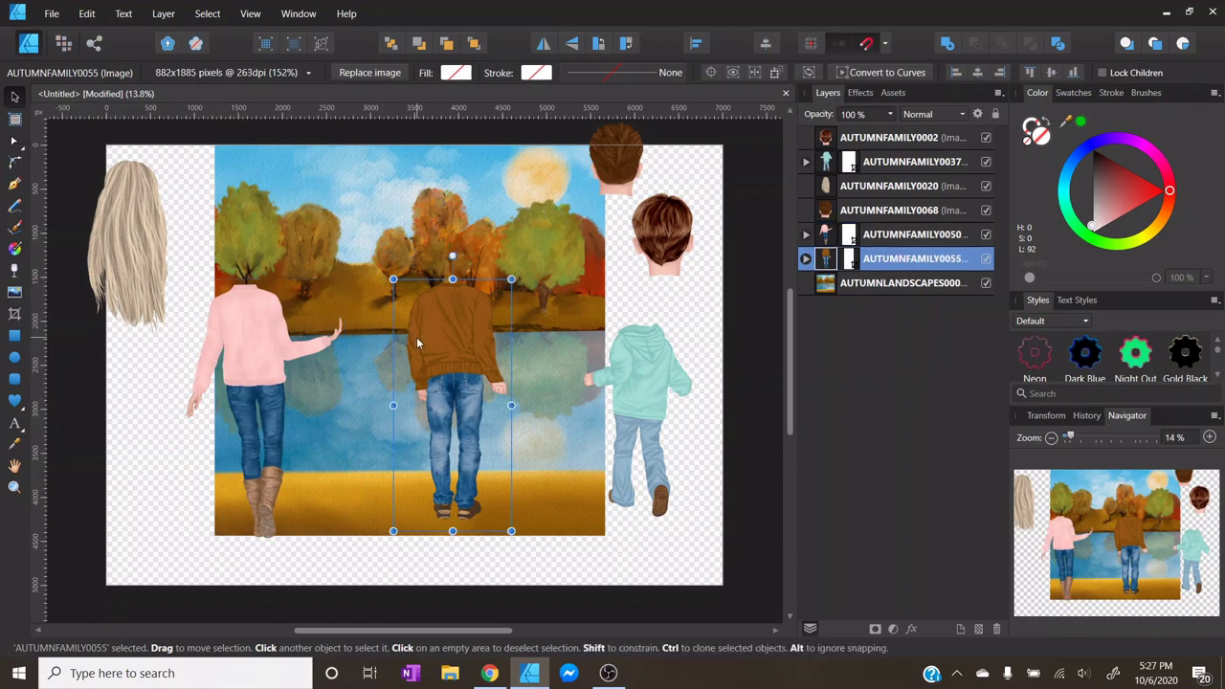
left_click_drag(416, 337, 394, 339)
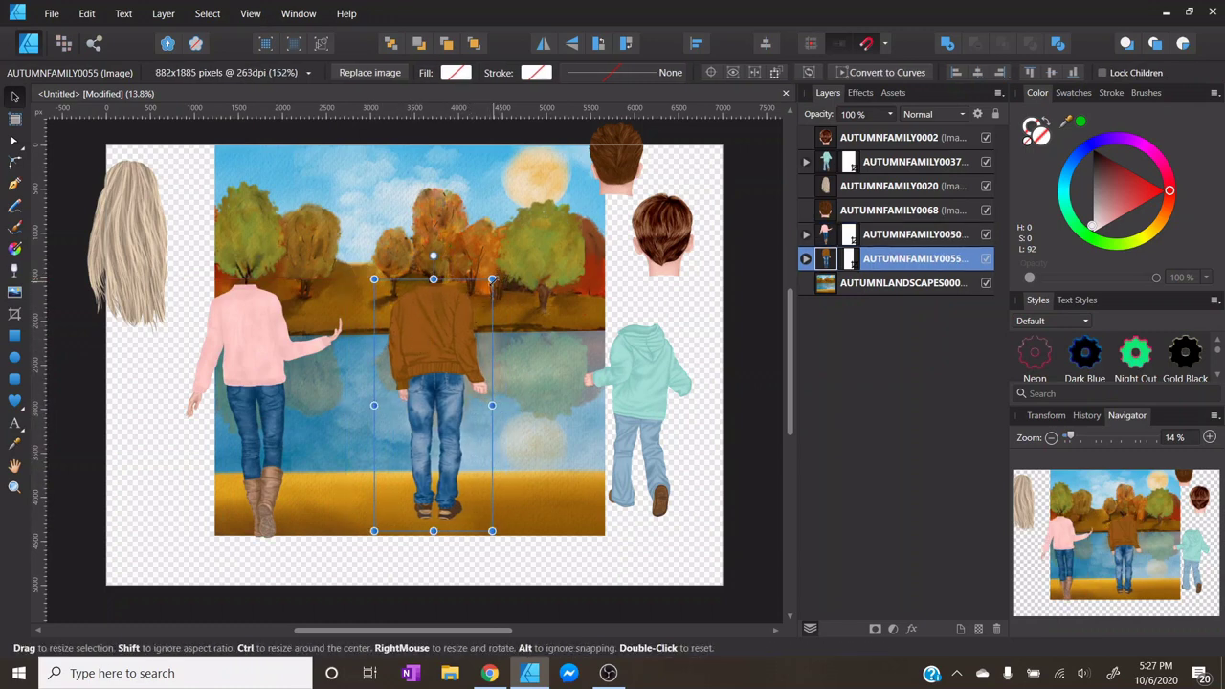
left_click_drag(492, 279, 556, 195)
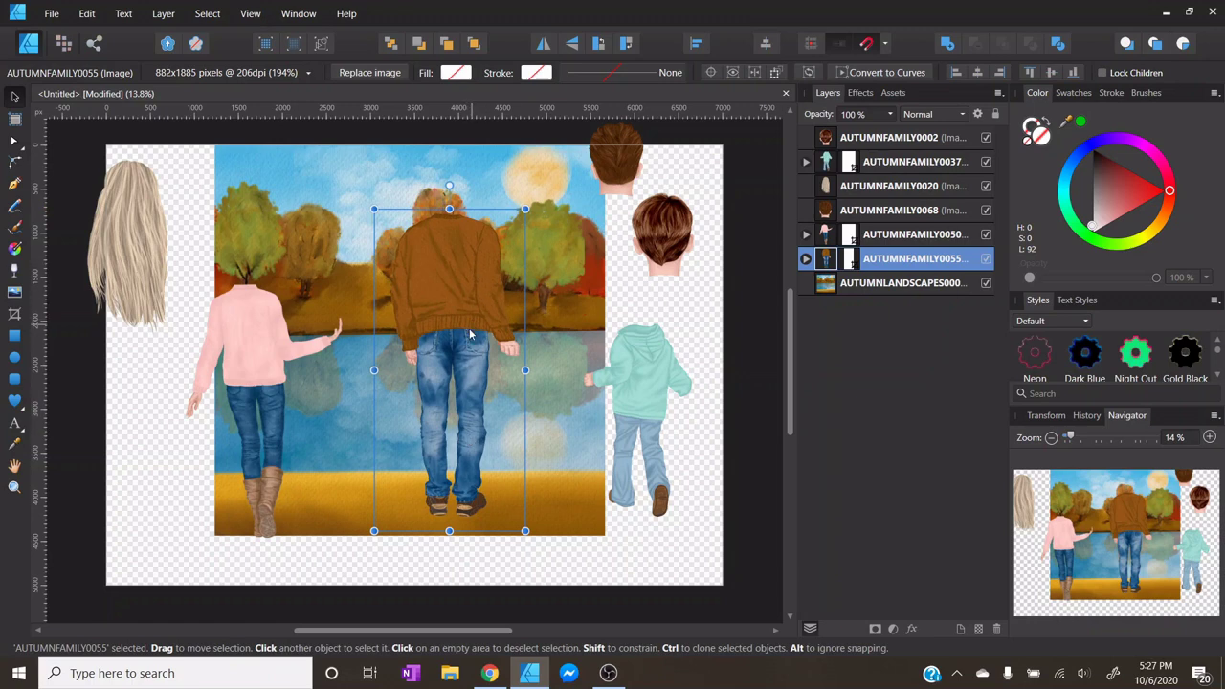
left_click_drag(470, 302, 430, 313)
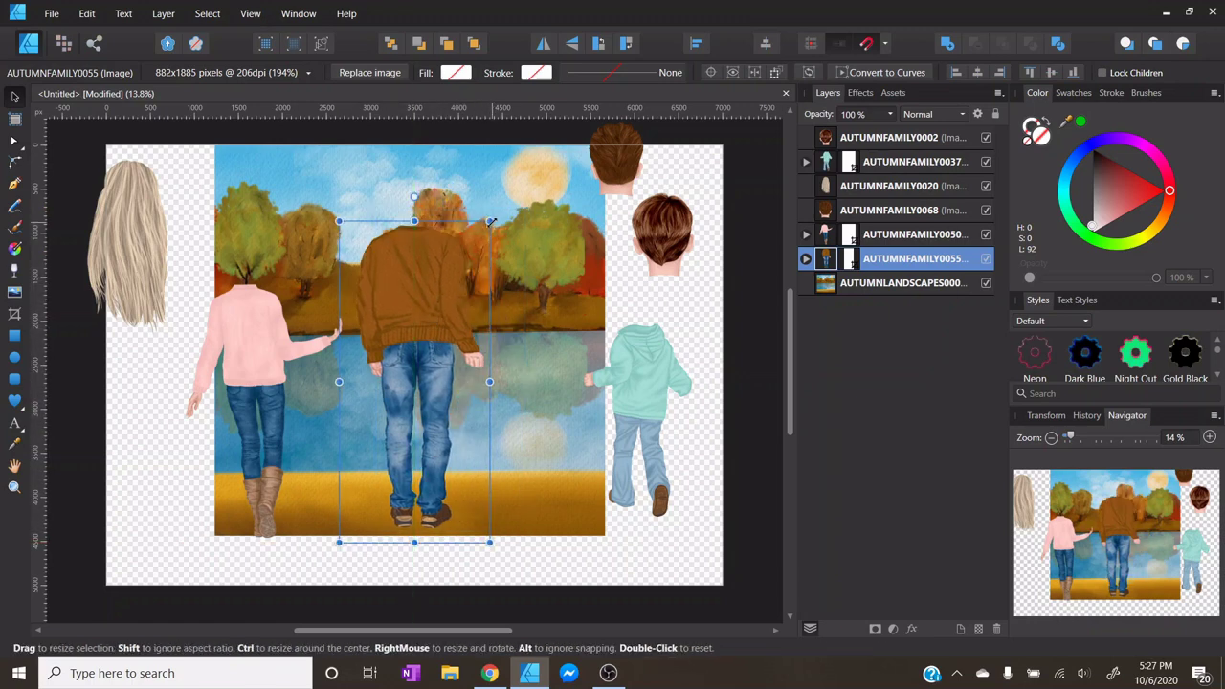
left_click_drag(490, 221, 480, 246)
left_click_drag(419, 326, 414, 320)
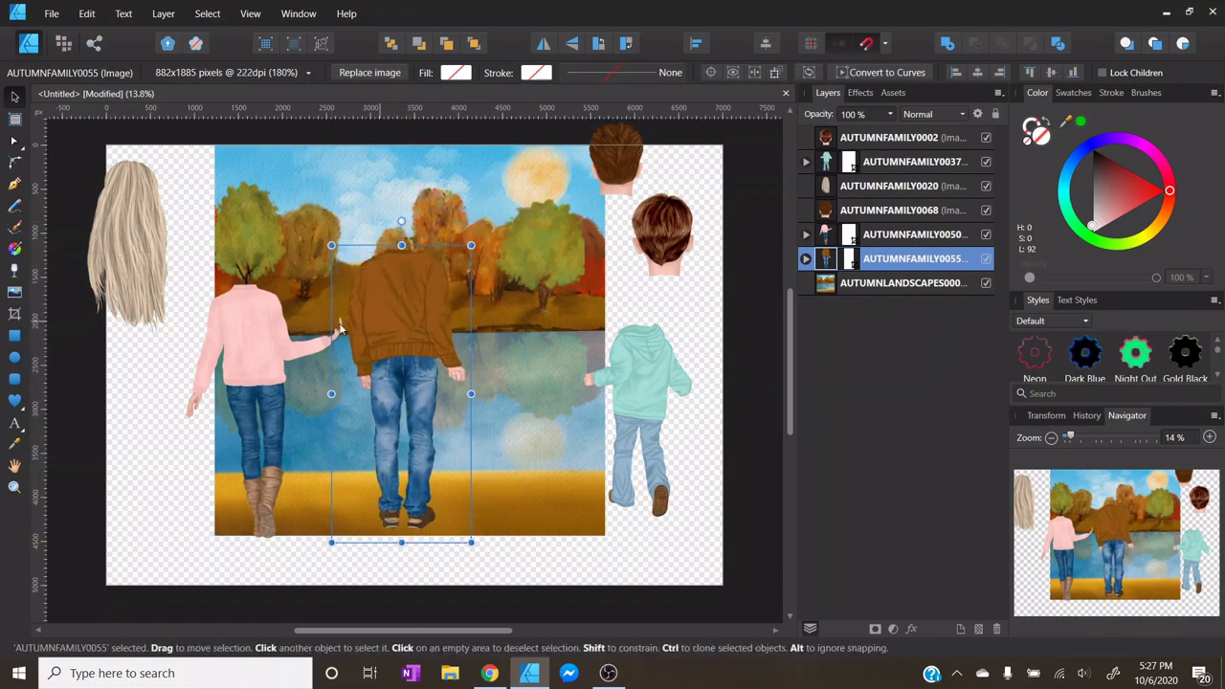
- Set the pink-sweater body aside by the mint-hoodie body and shift the brown-sweater body into the landscape's left half
left_click(266, 340)
left_click_drag(266, 340, 675, 352)
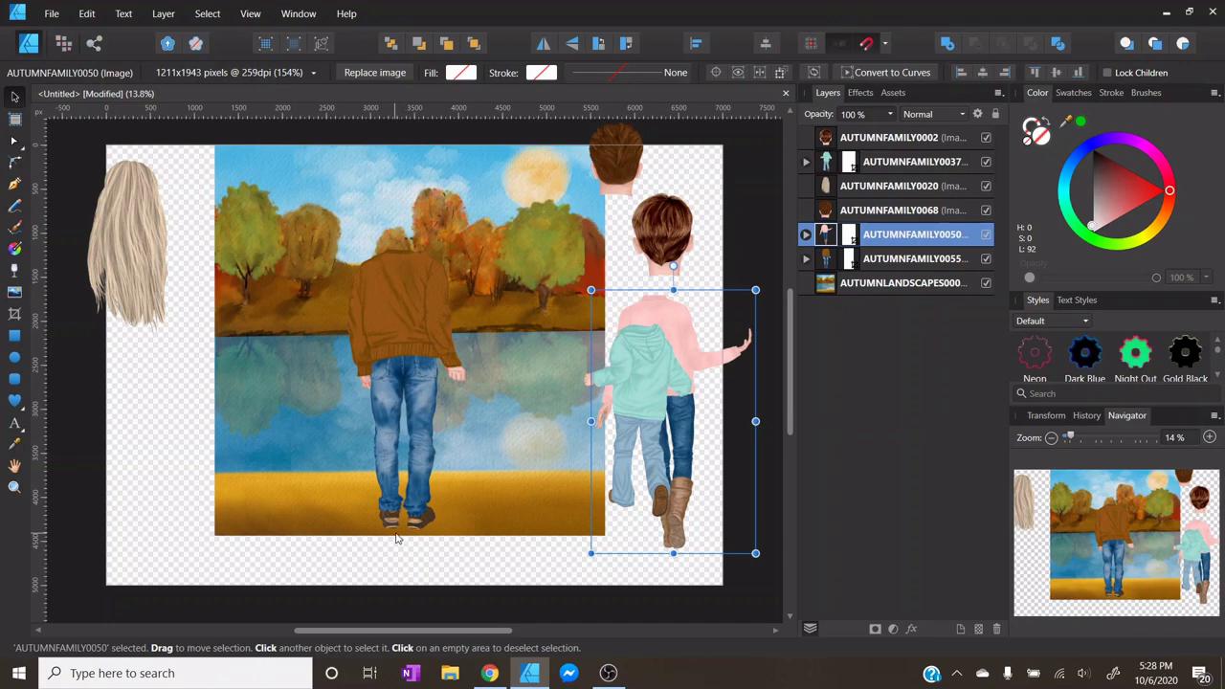
left_click(419, 388)
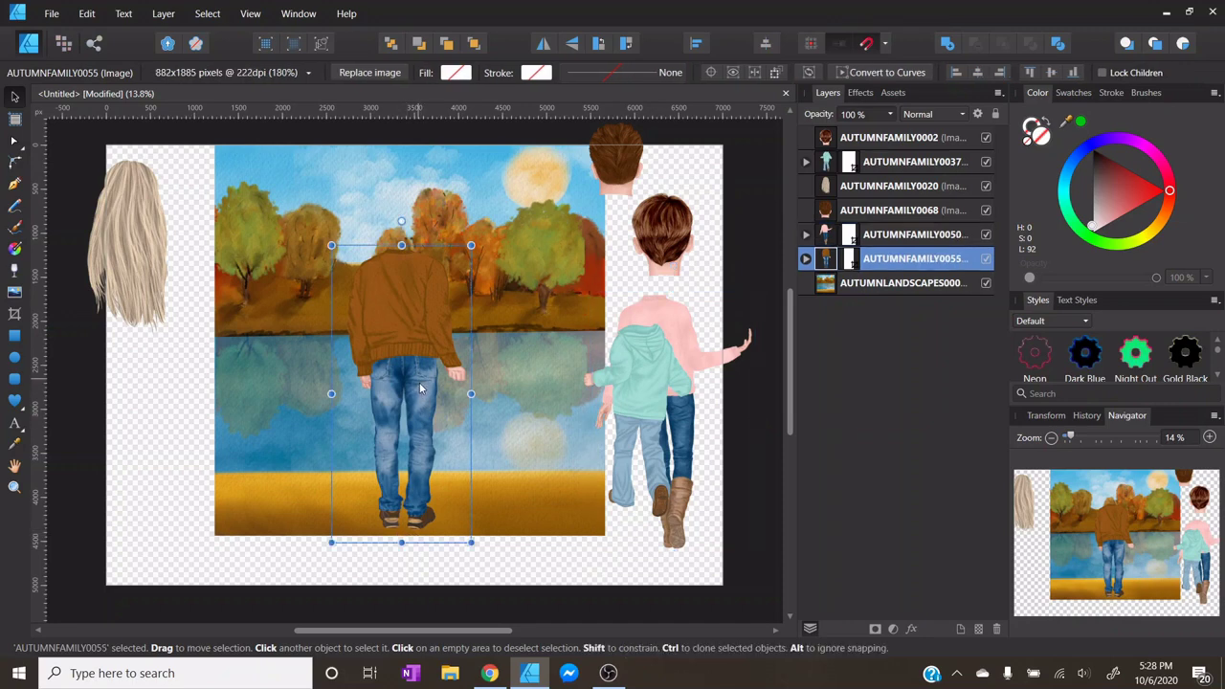
left_click_drag(417, 384, 362, 385)
left_click(708, 352)
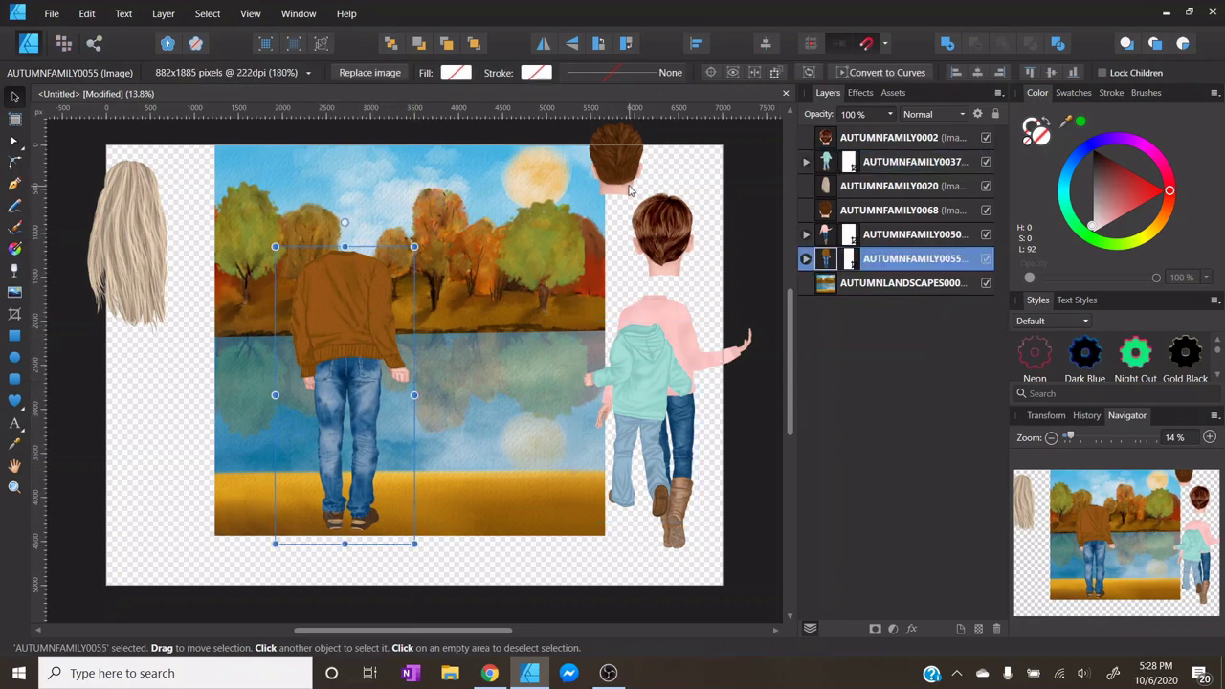
- Place the plain brown short-haired head above the collar of the brown-sweater body
left_click_drag(619, 174, 354, 226)
left_click(1210, 438)
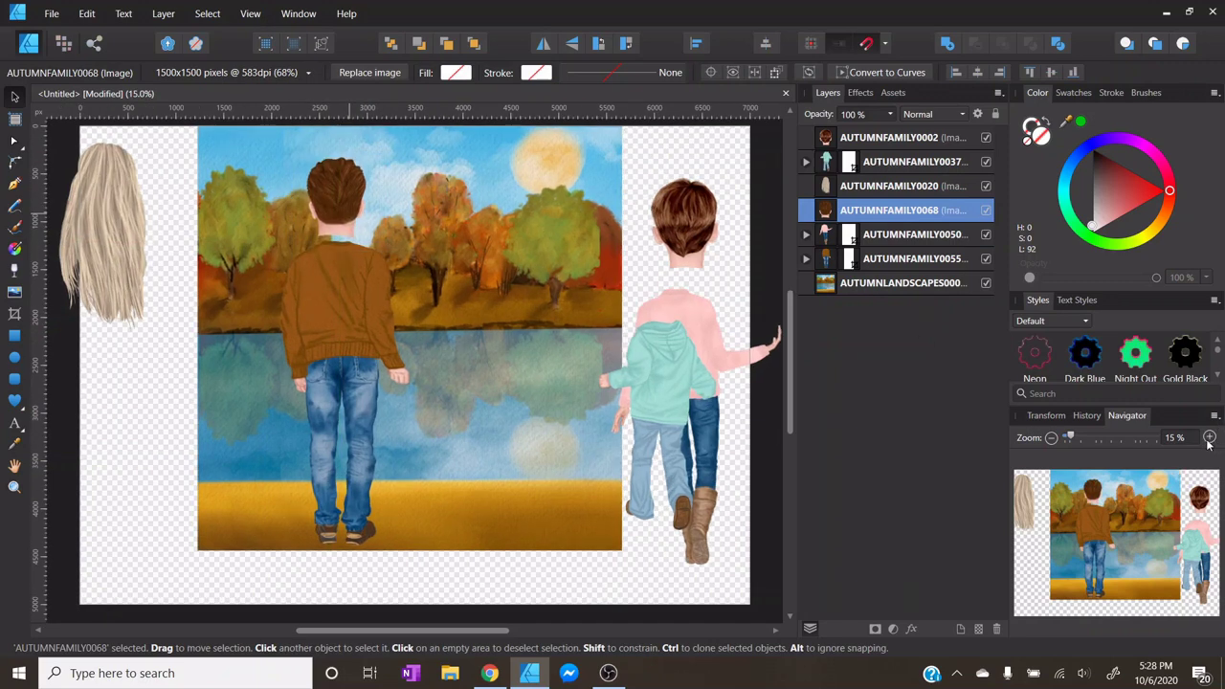
left_click(1210, 438)
left_click(1209, 437)
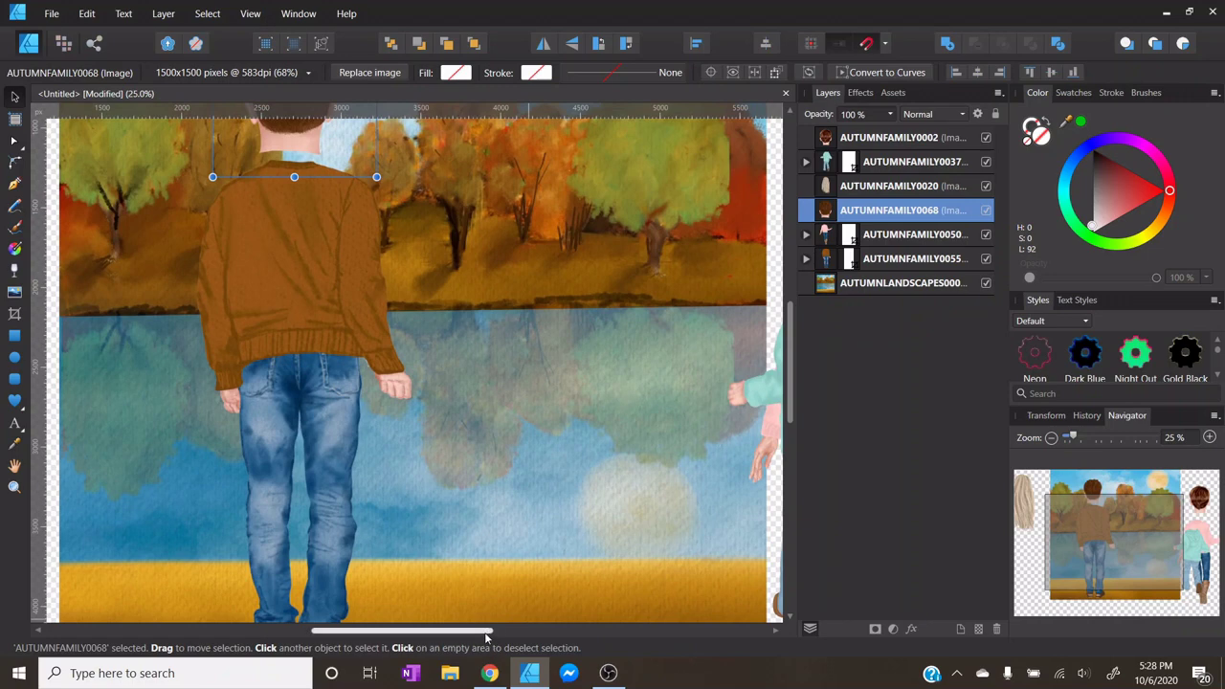
scroll(498, 528, "left", 2)
scroll(488, 497, "up", 5)
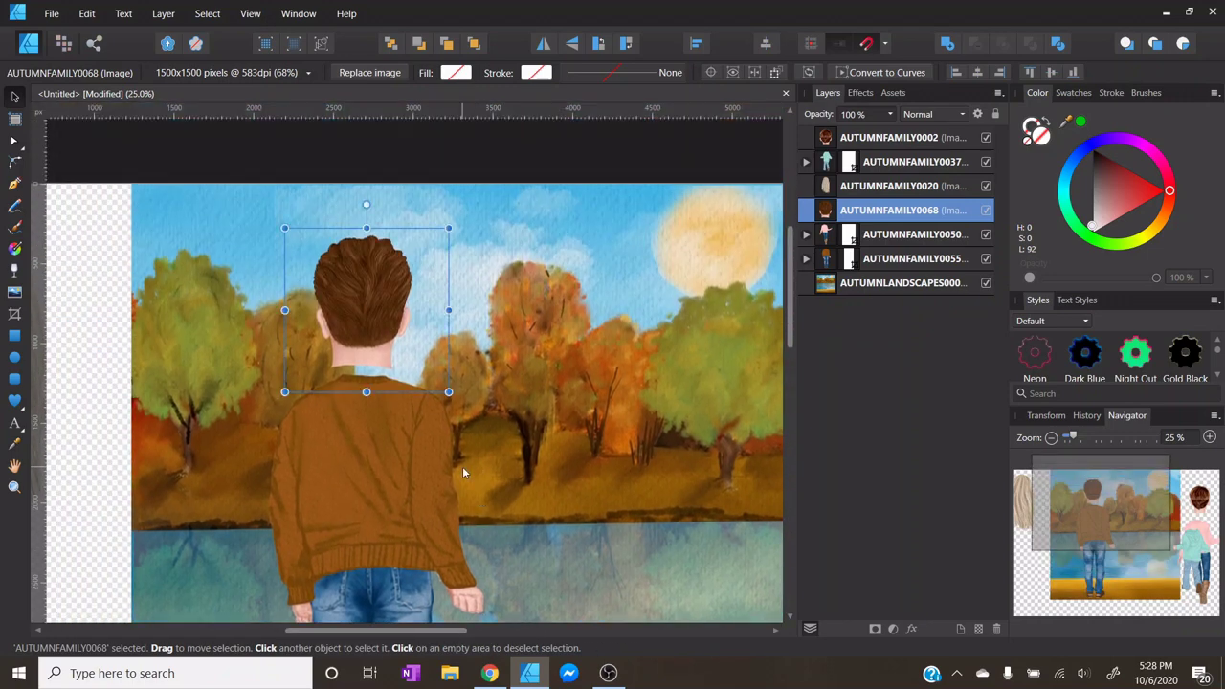
left_click_drag(350, 319, 354, 312)
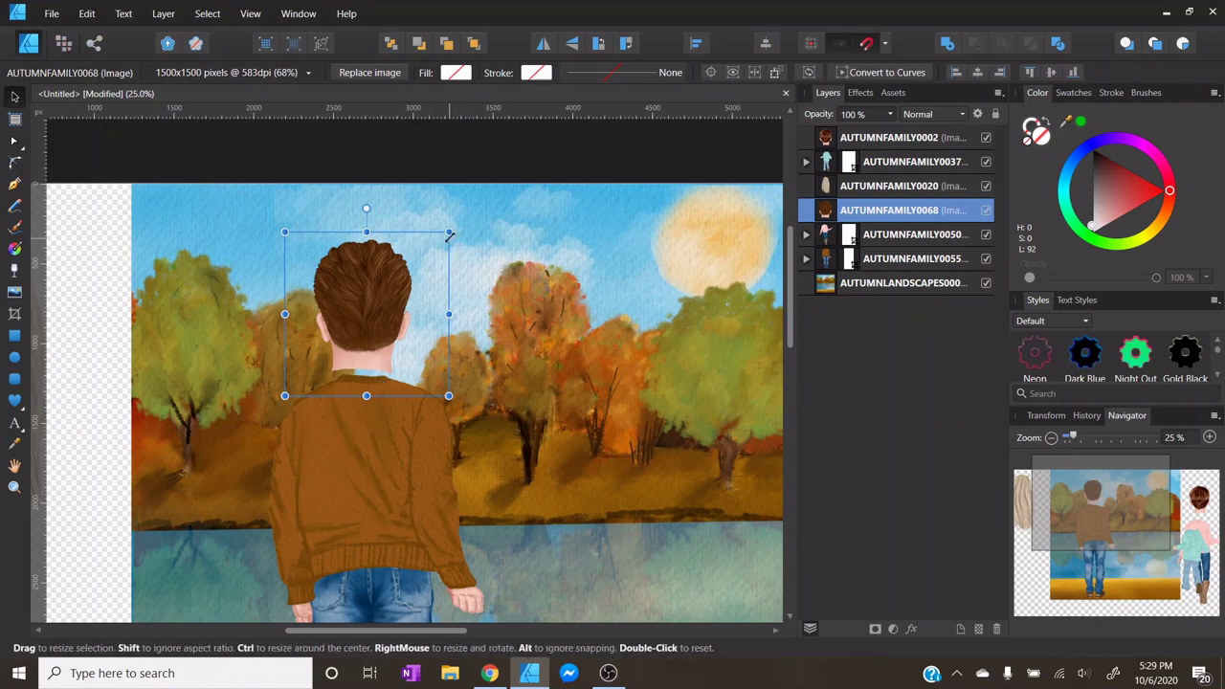
- Shrink the short-haired head to about 49% and seat its neck against the brown sweater's collar
left_click_drag(449, 233, 426, 298)
left_click_drag(359, 337, 367, 335)
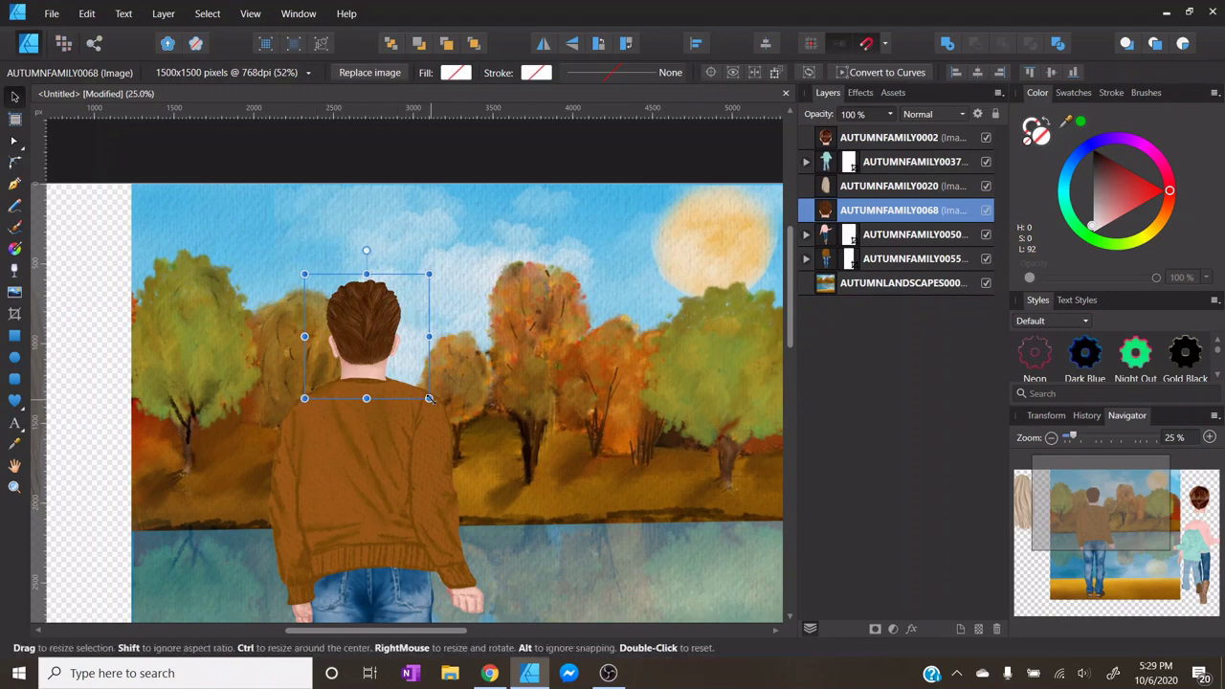
left_click_drag(429, 398, 424, 392)
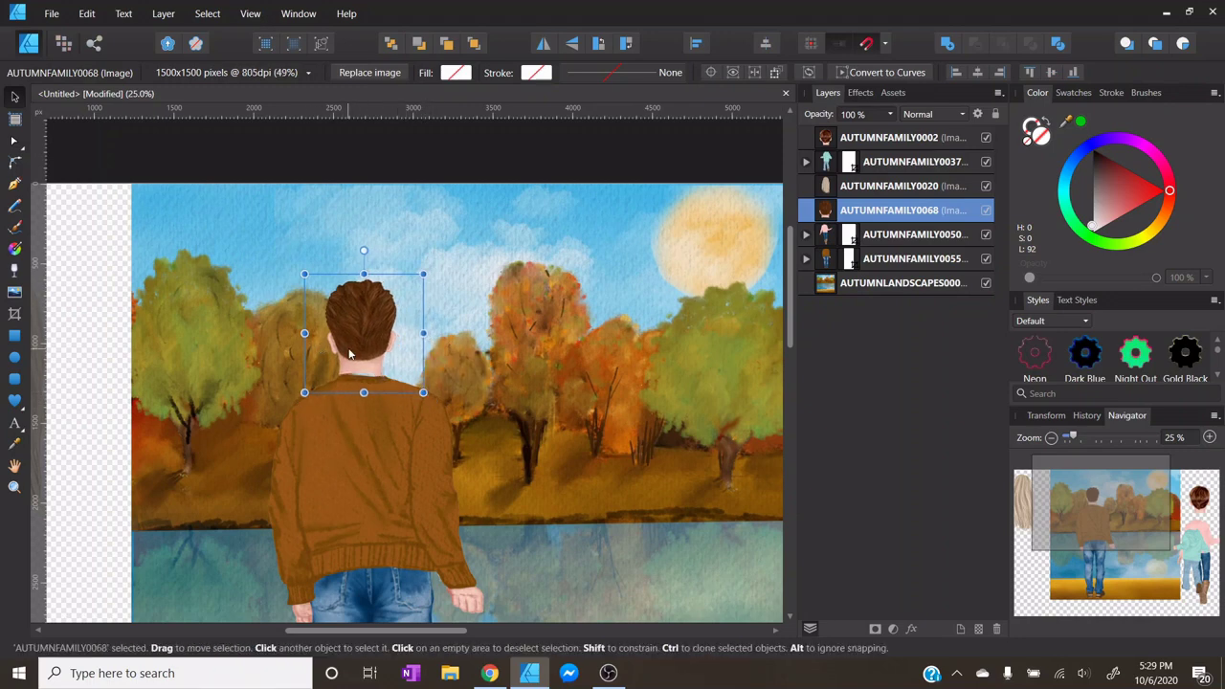
left_click_drag(353, 355, 356, 341)
left_click(461, 348)
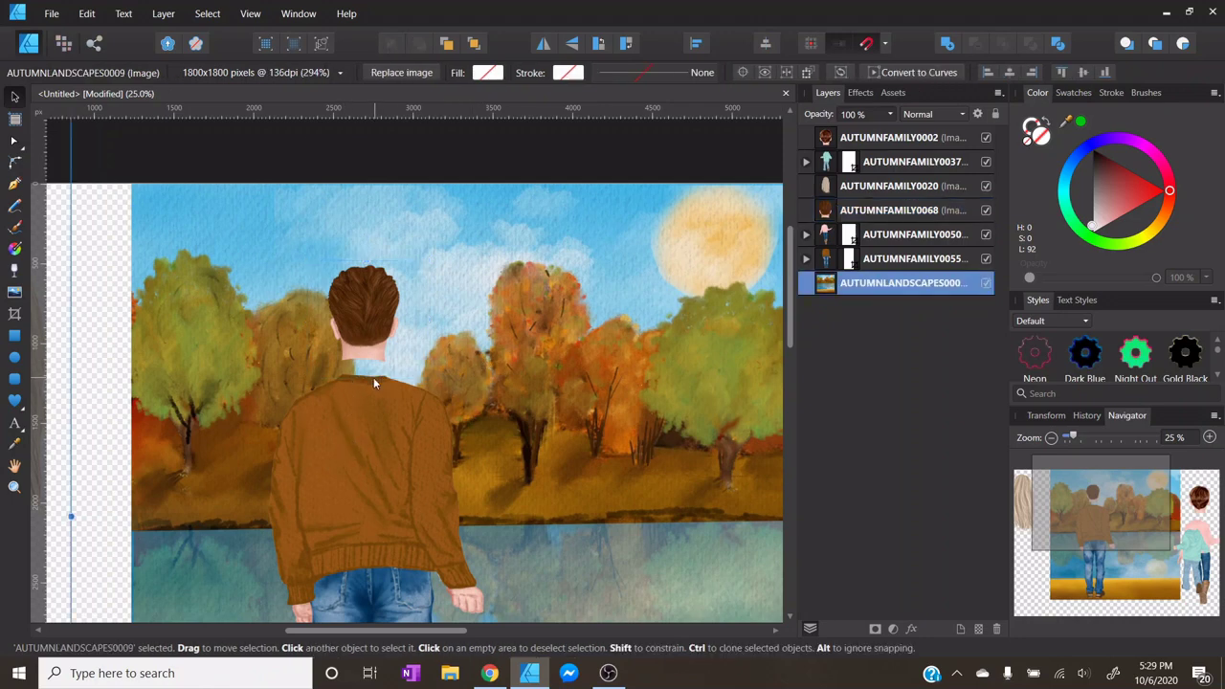
left_click(371, 351)
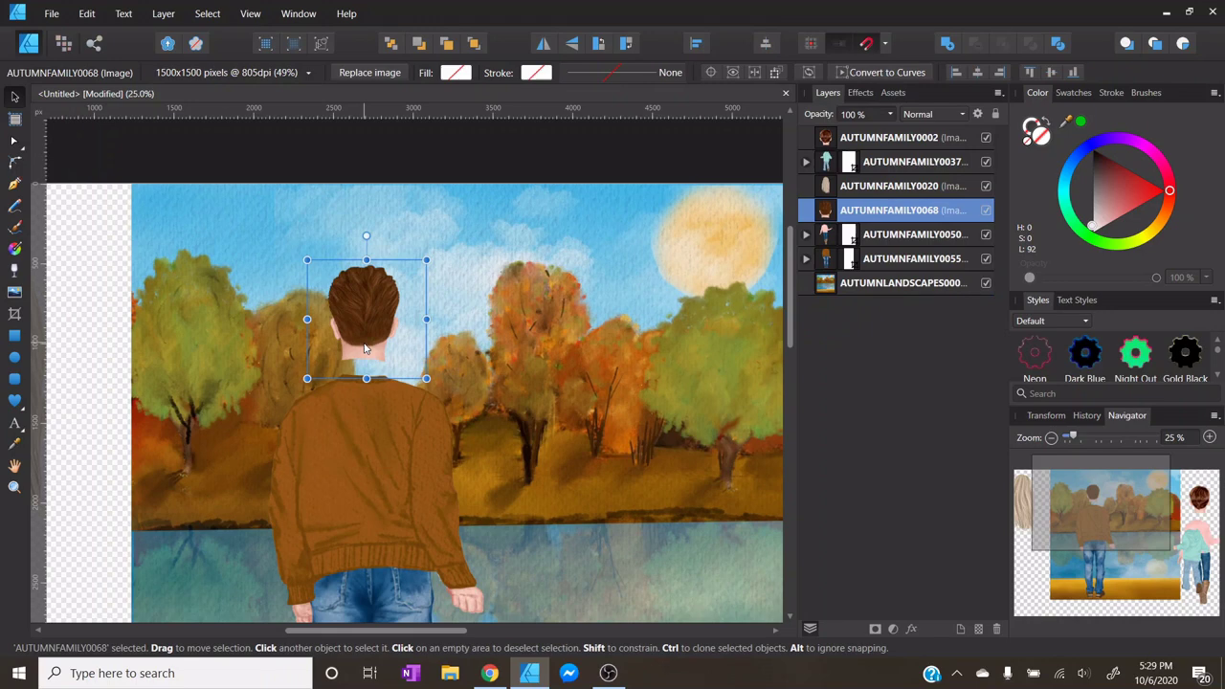
left_click_drag(364, 349, 367, 364)
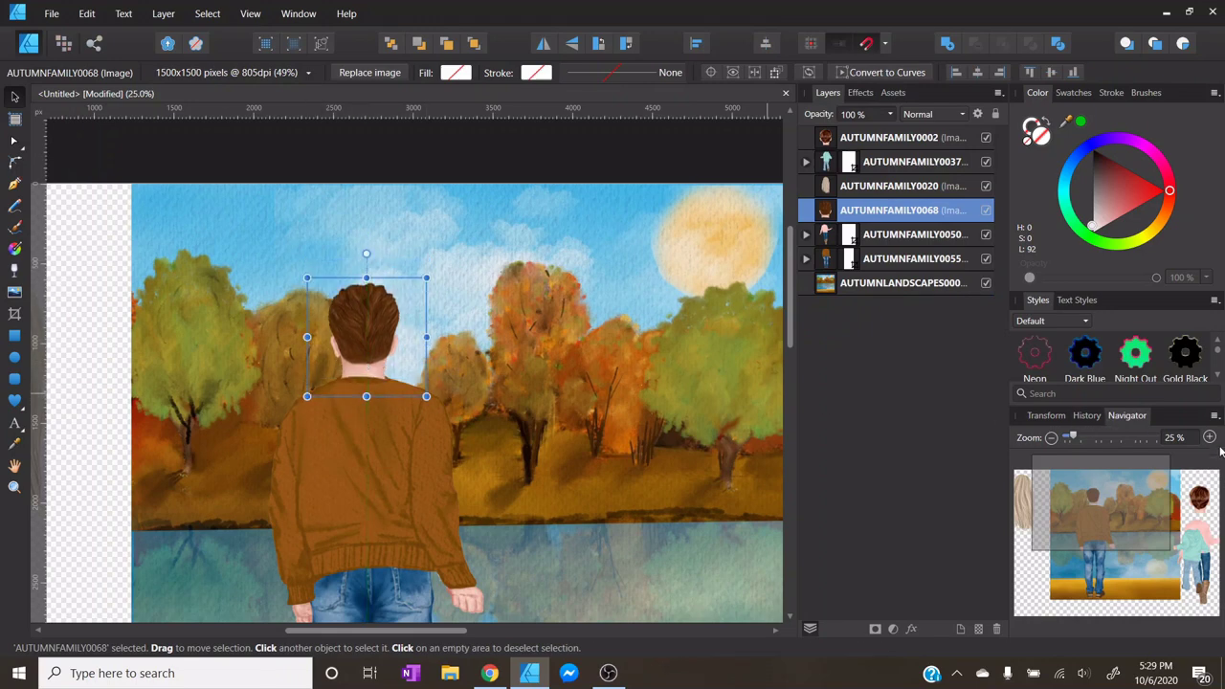
- Rename the layer of the head on the brown-sweater body as DAD HEAD
left_click(1210, 437)
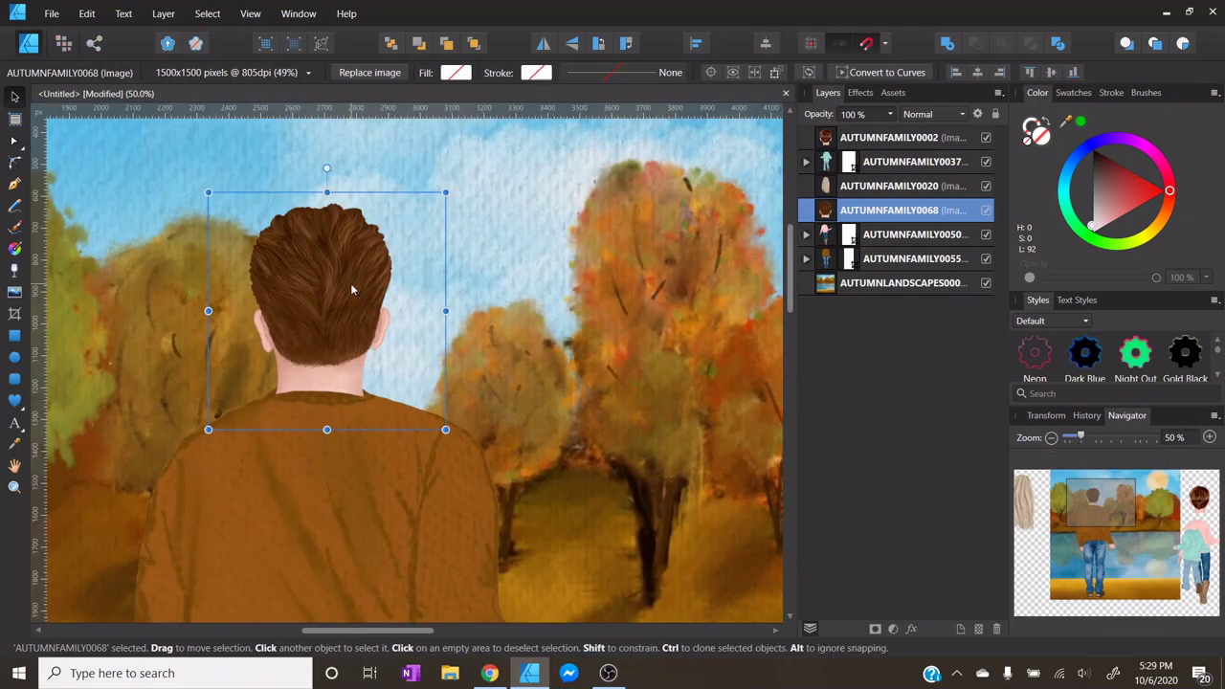
double_click(871, 212)
key("BackSpace")
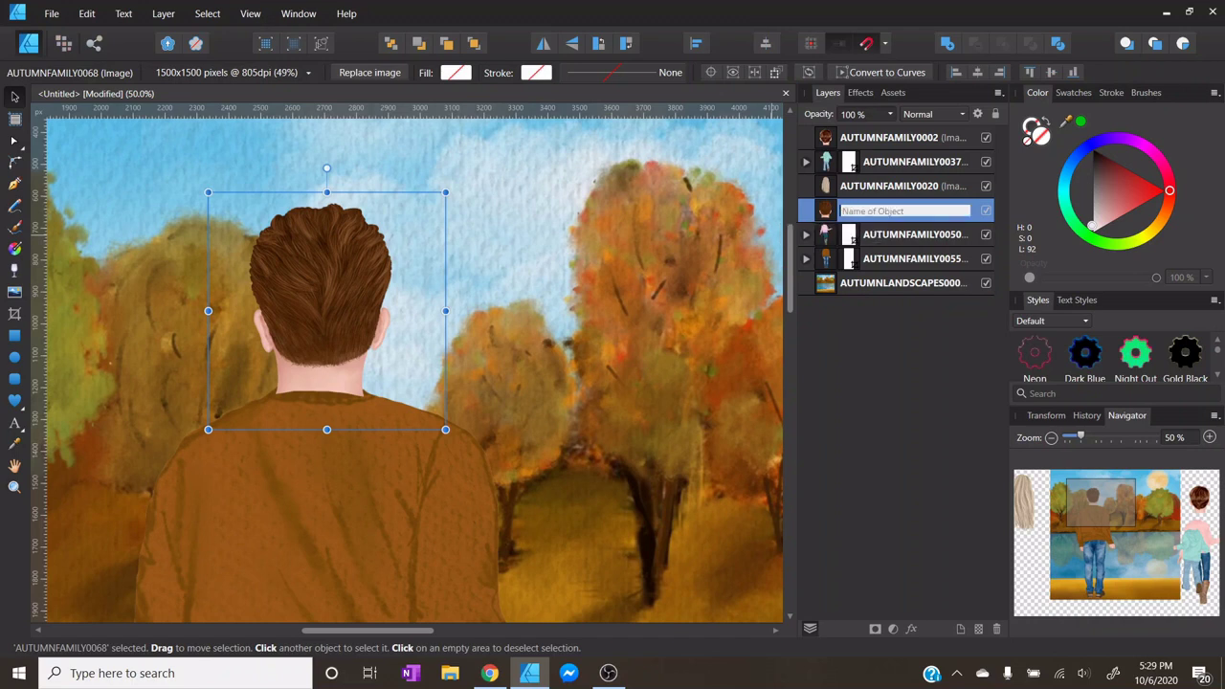
type("DAD HEAD")
- Rename the brown-sweater body's layer as DAD BODY and select the DAD HEAD layer
left_click(398, 507)
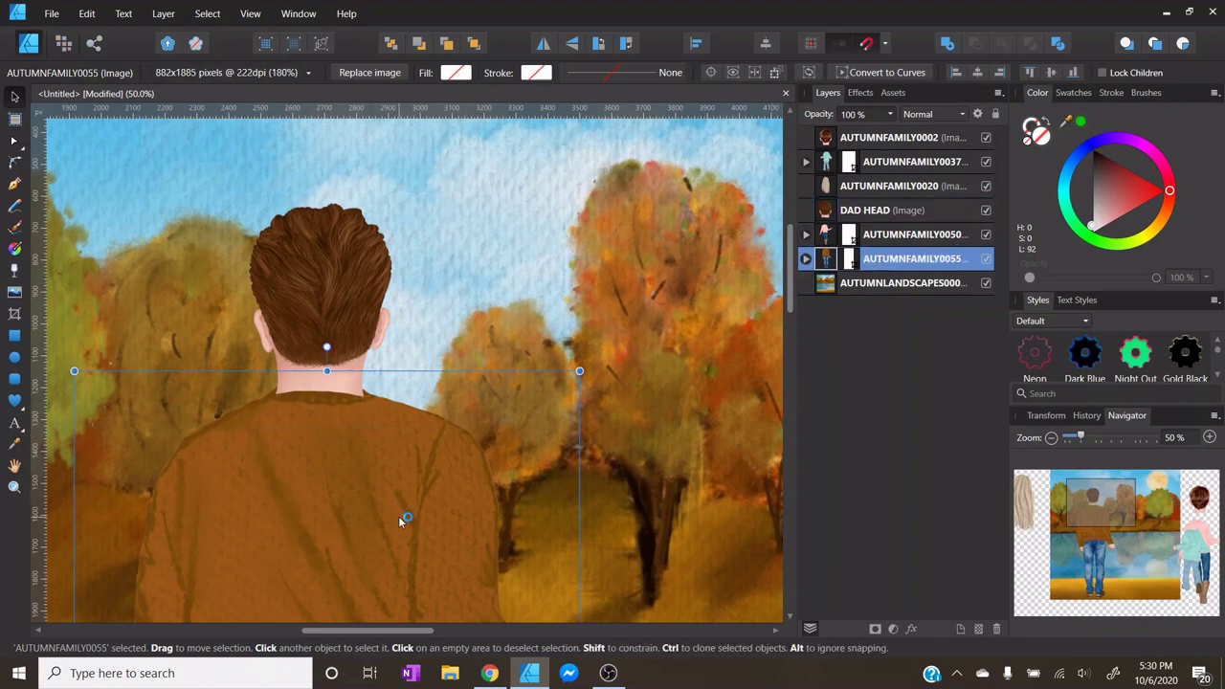
double_click(899, 260)
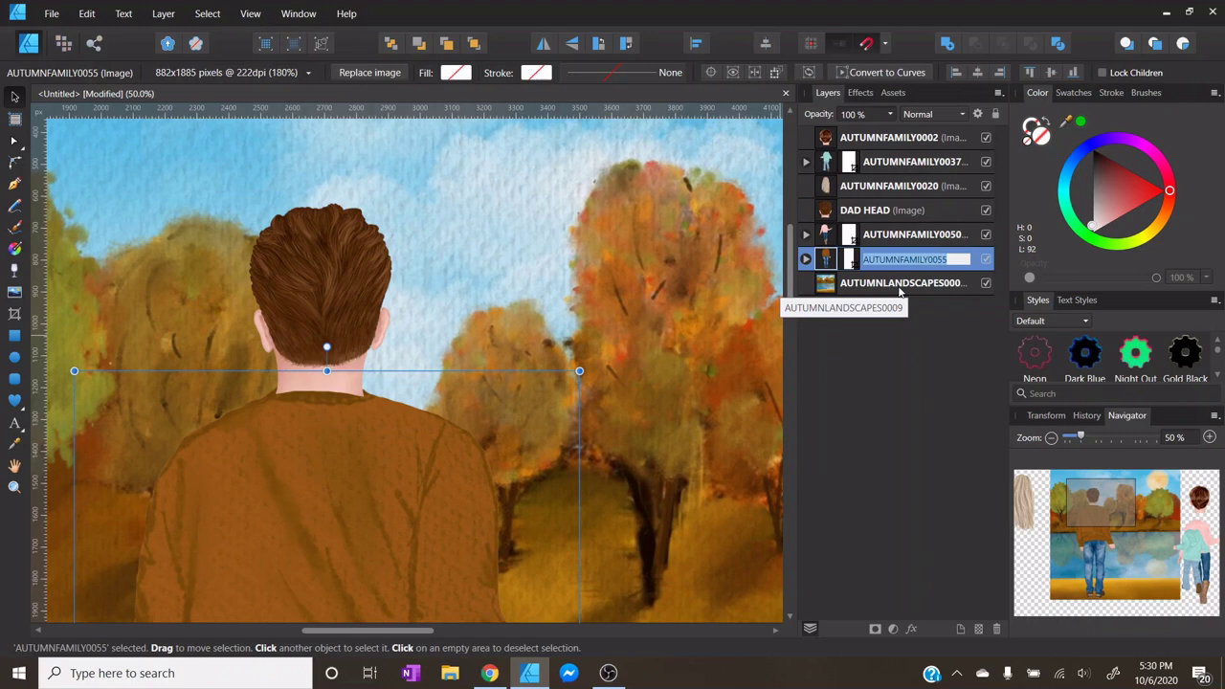
type("DAD B")
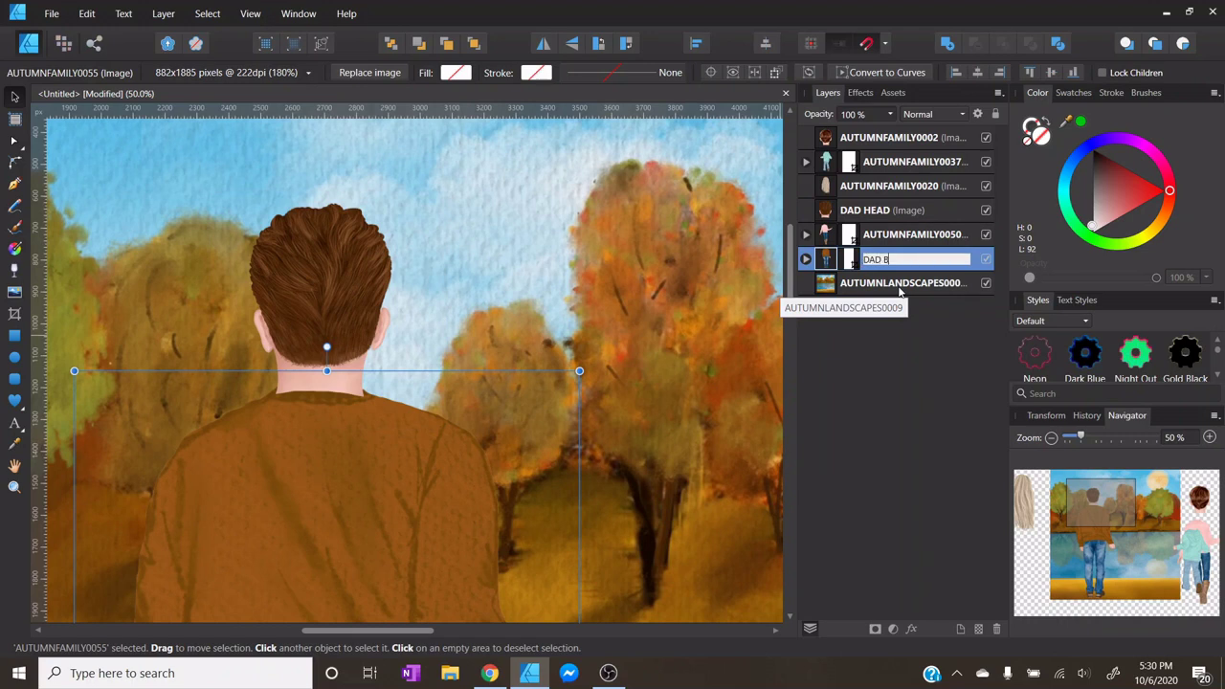
type("ODY")
key("Return")
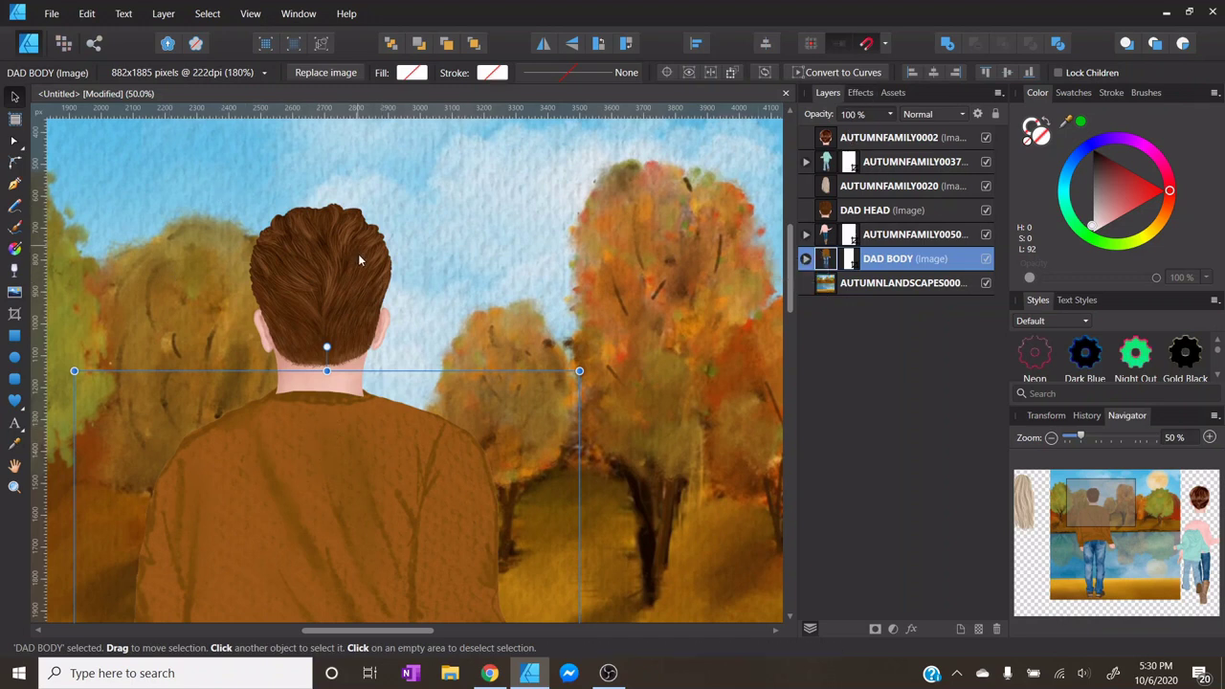
left_click(889, 211)
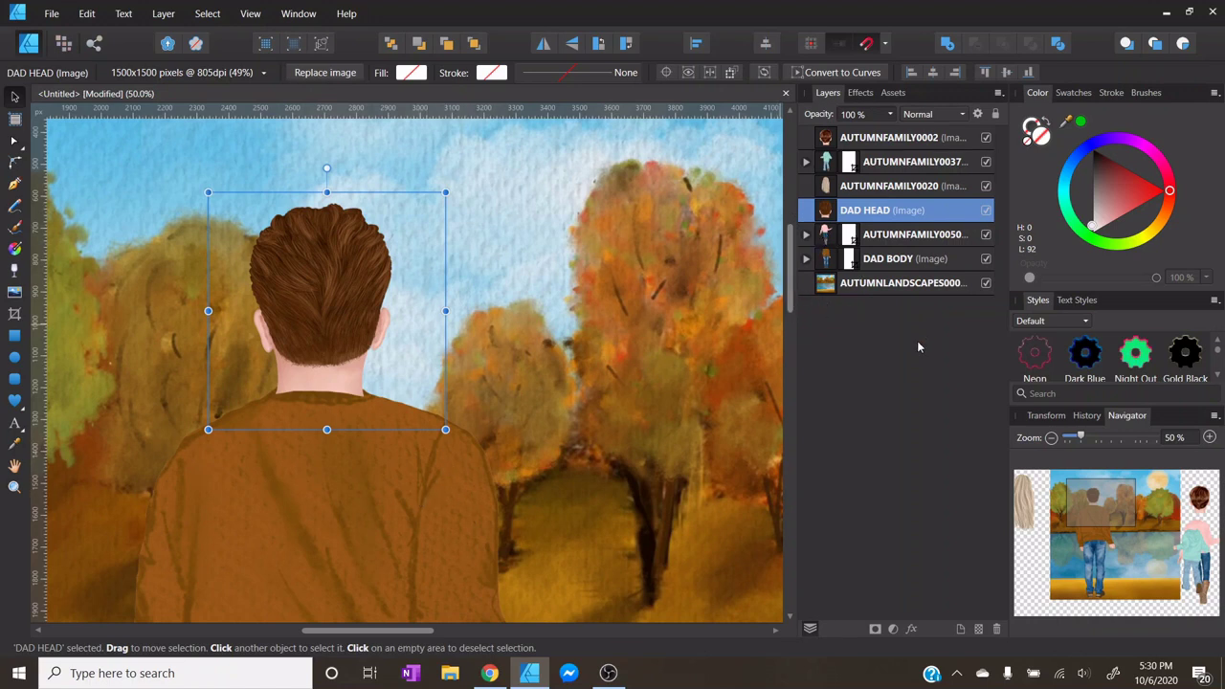
- Move the pink-sweater body onto the landscape, to the right of the brown-sweater dad
left_click(1053, 437)
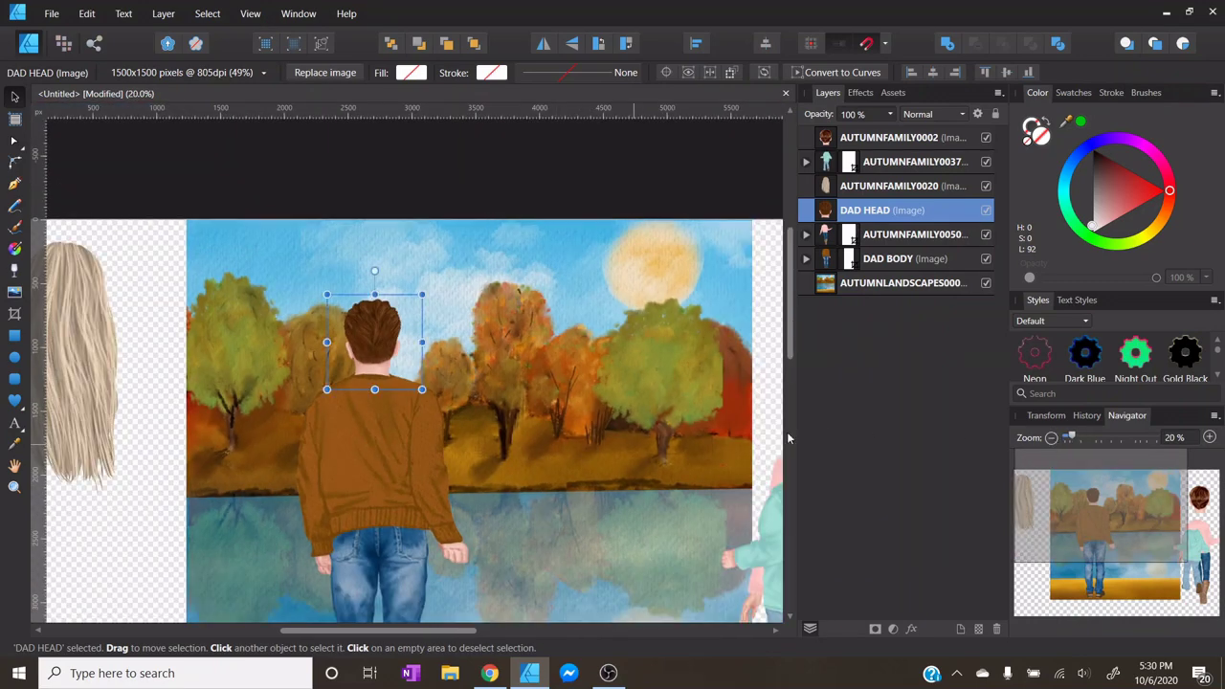
left_click(1051, 437)
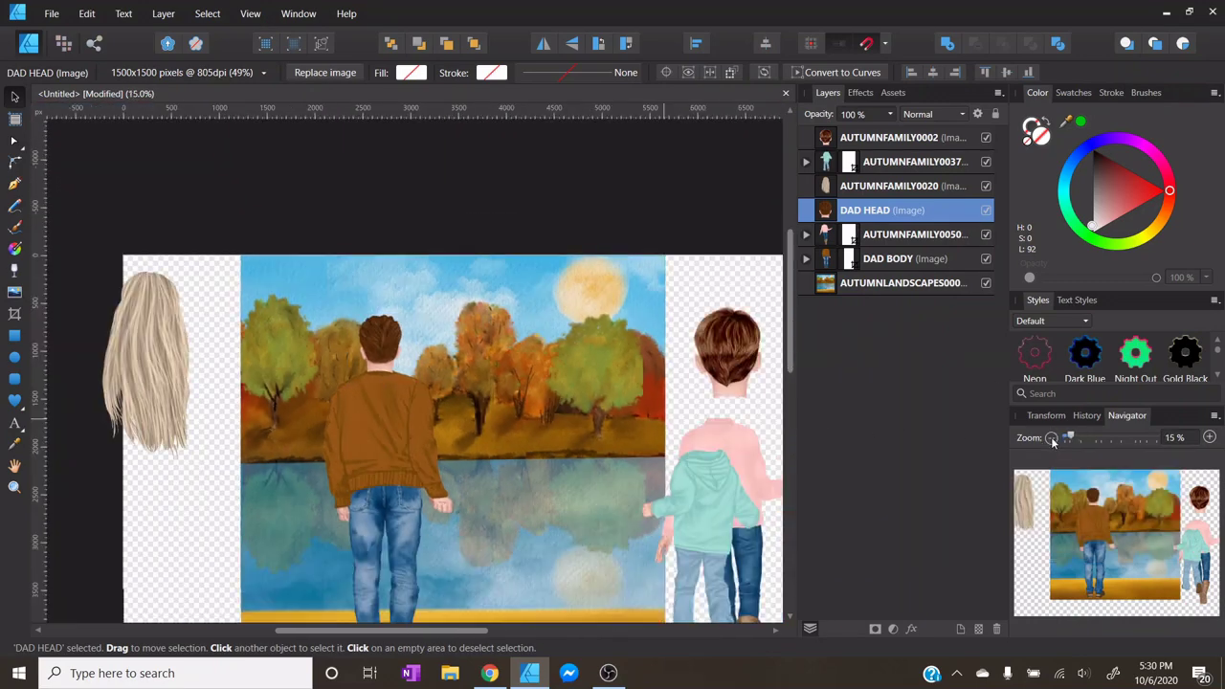
left_click(885, 239)
left_click_drag(742, 444, 612, 418)
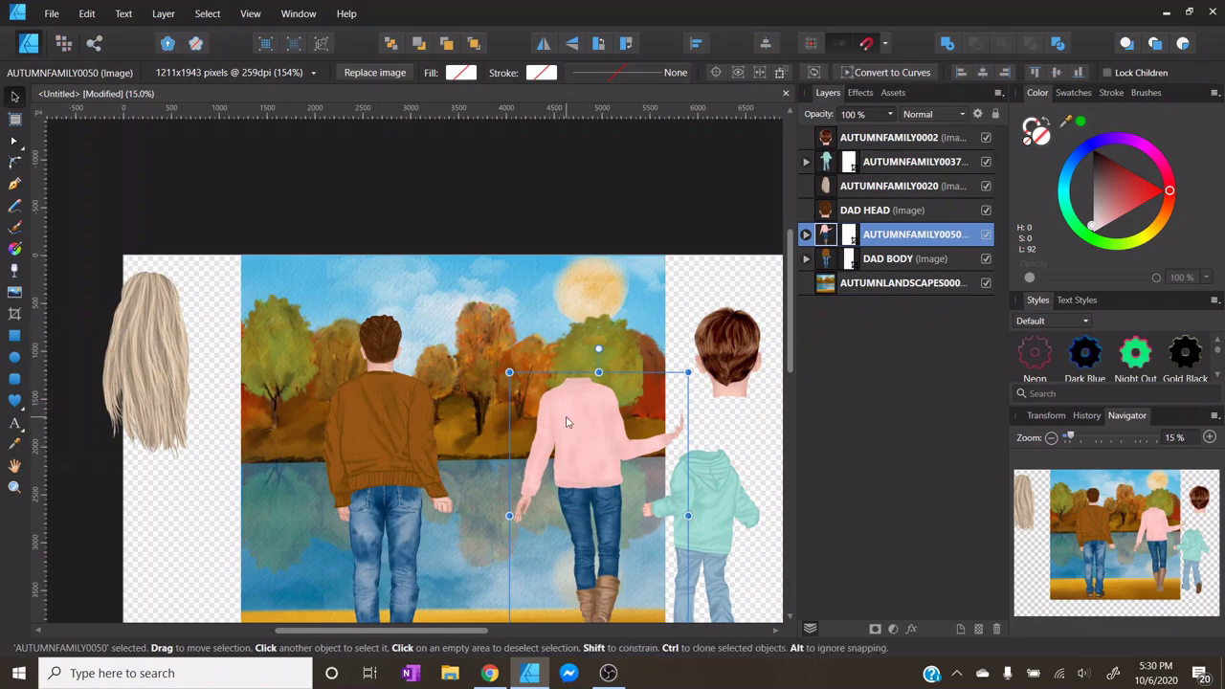
- Lower the dad's head slightly into the collar and move the DAD HEAD layer directly beneath DAD BODY
mouse_move(381, 337)
left_mouse_down()
mouse_move(572, 412)
mouse_move(565, 371)
mouse_move(379, 351)
left_mouse_up()
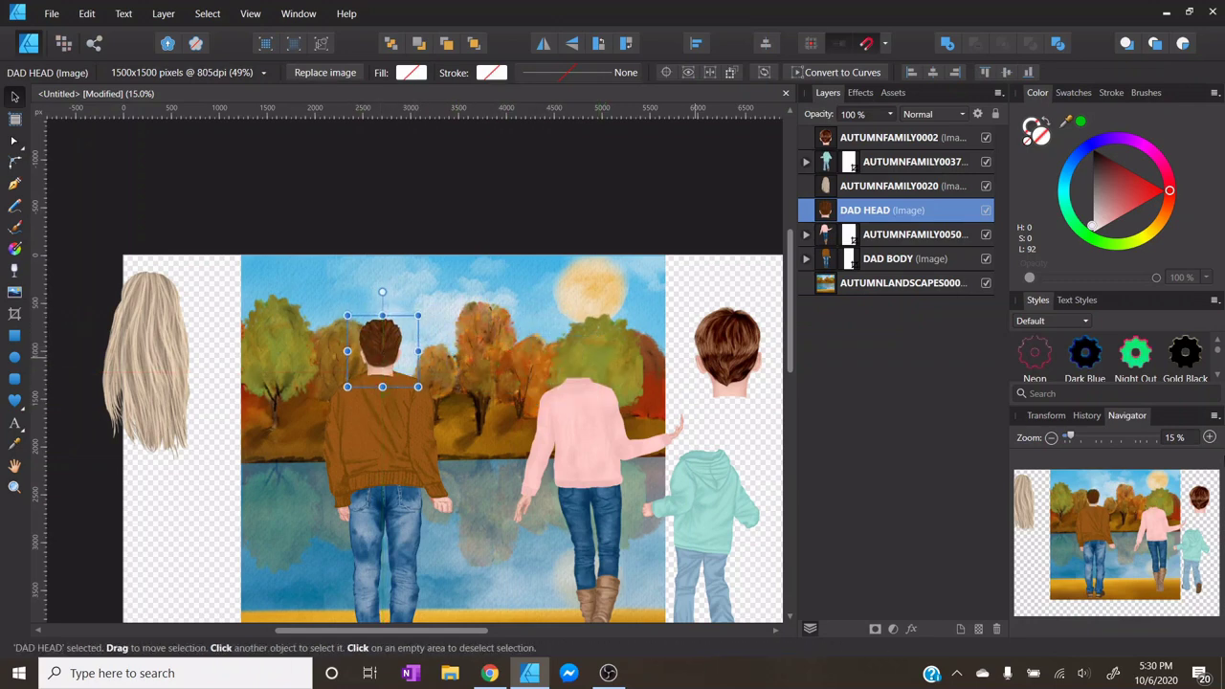
left_click(1209, 437)
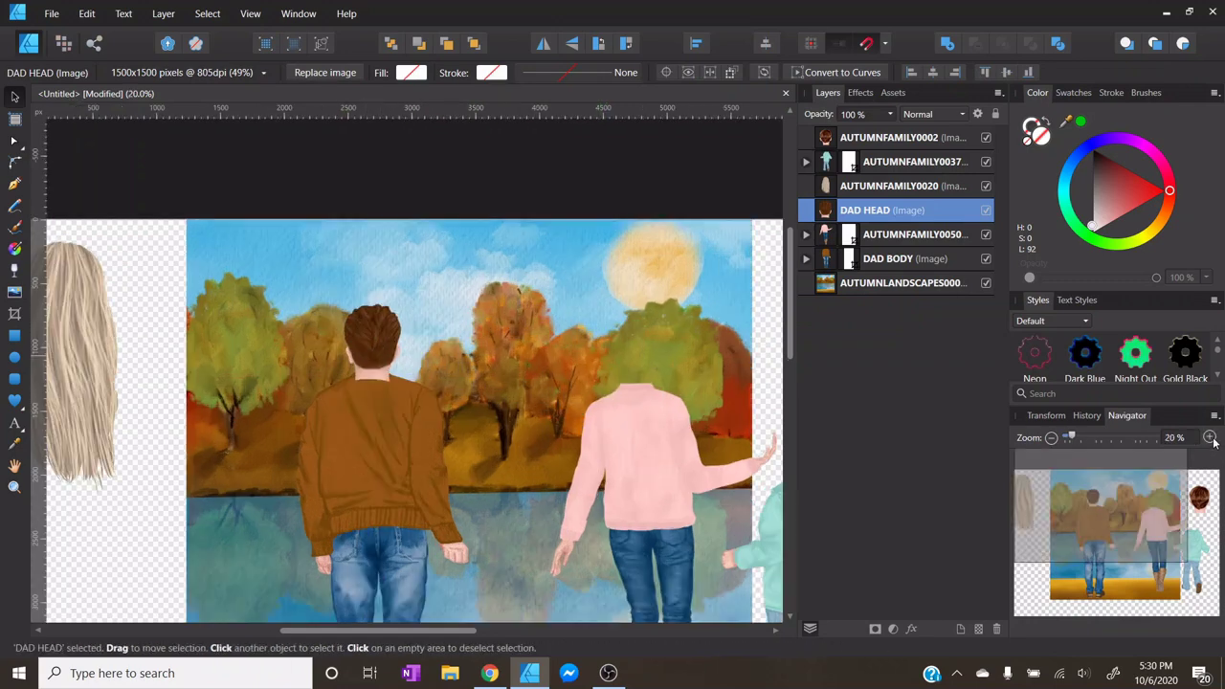
left_click(1211, 438)
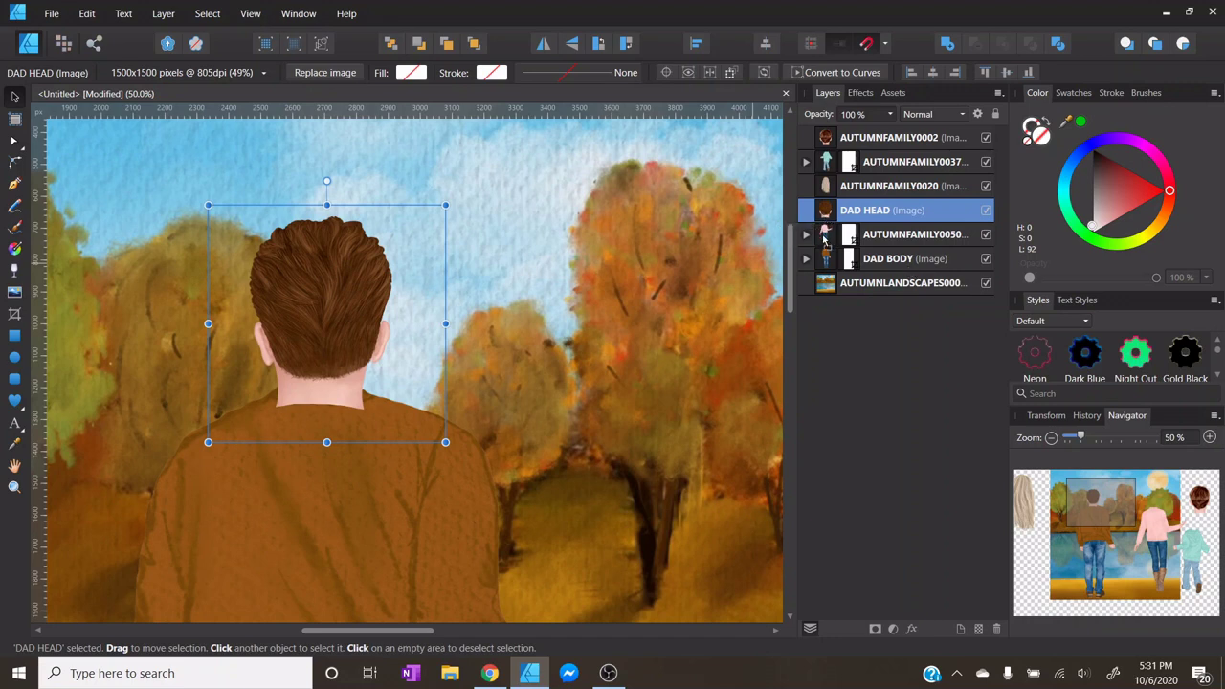
left_click_drag(824, 239, 819, 277)
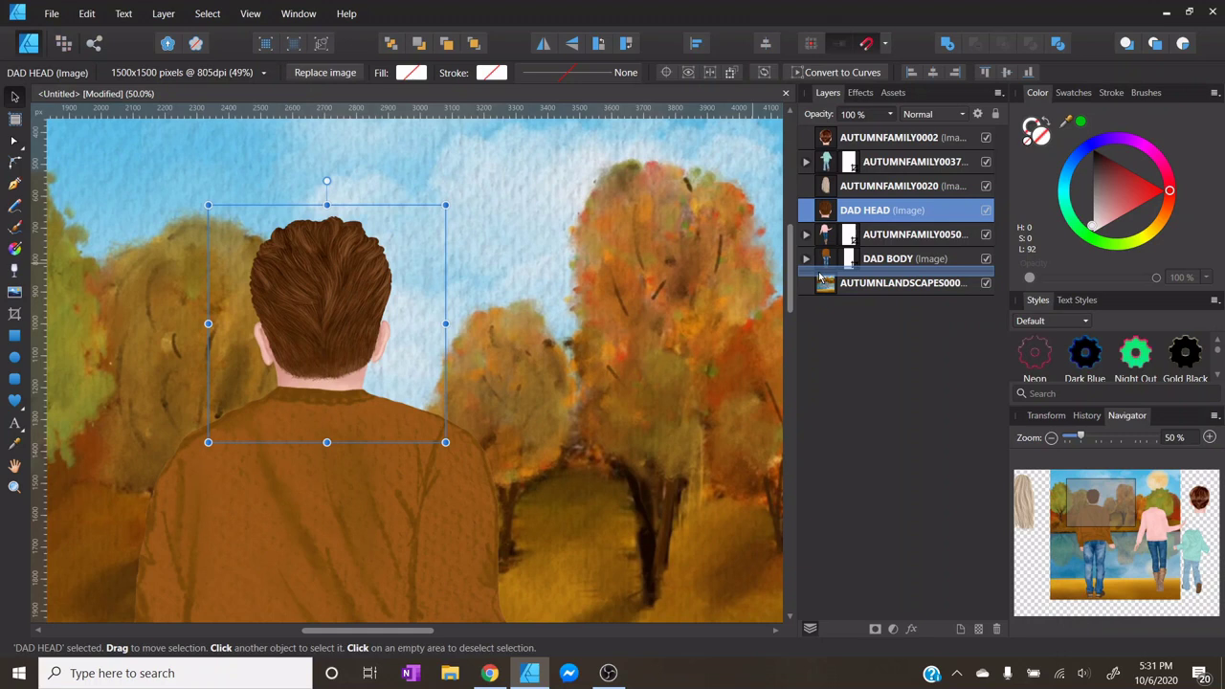
left_click_drag(819, 277, 819, 276)
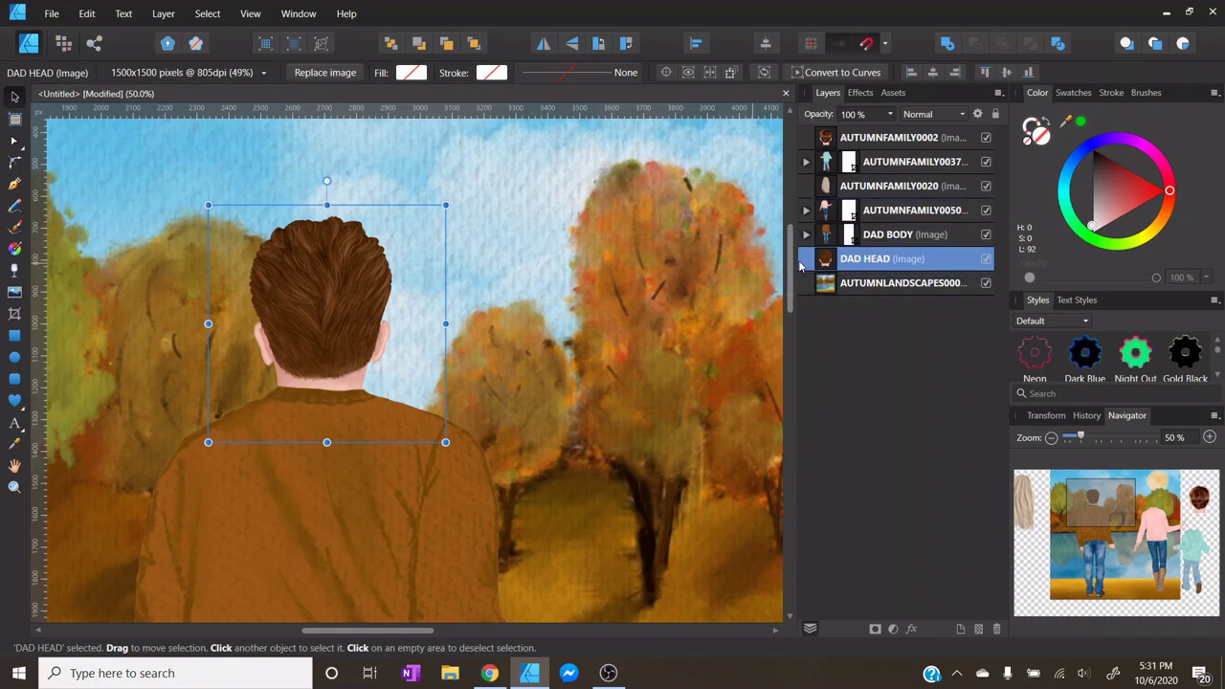
left_click_drag(829, 264, 883, 242)
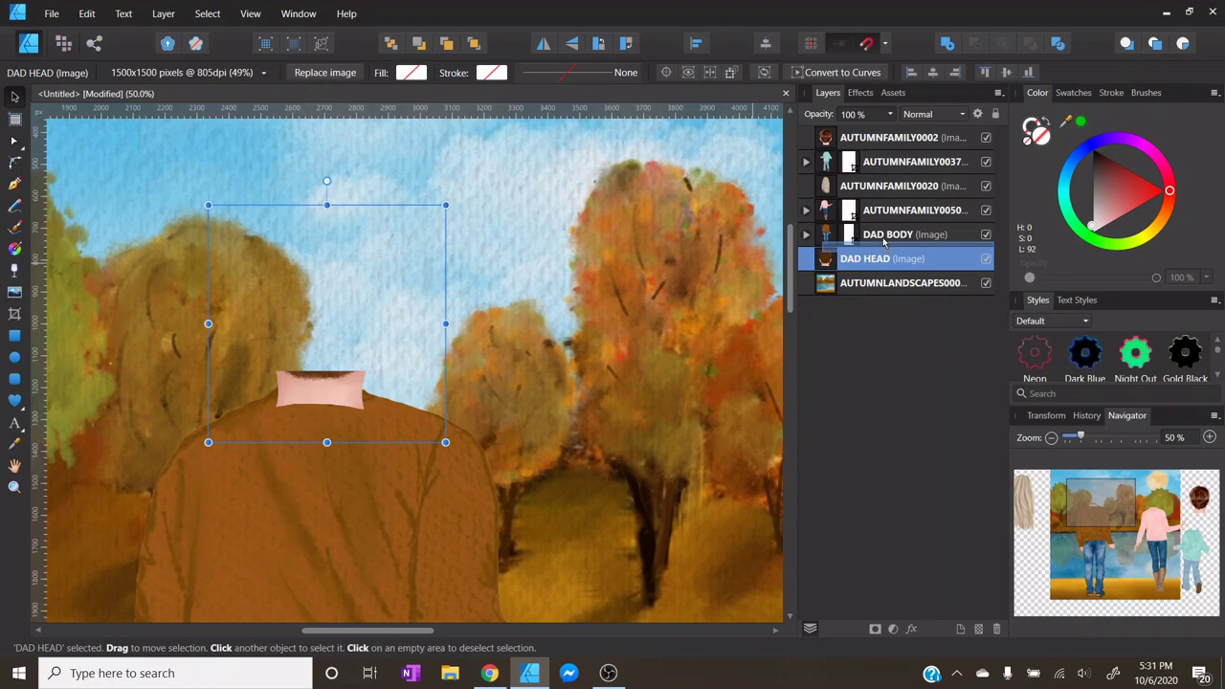
left_click_drag(883, 242, 868, 247)
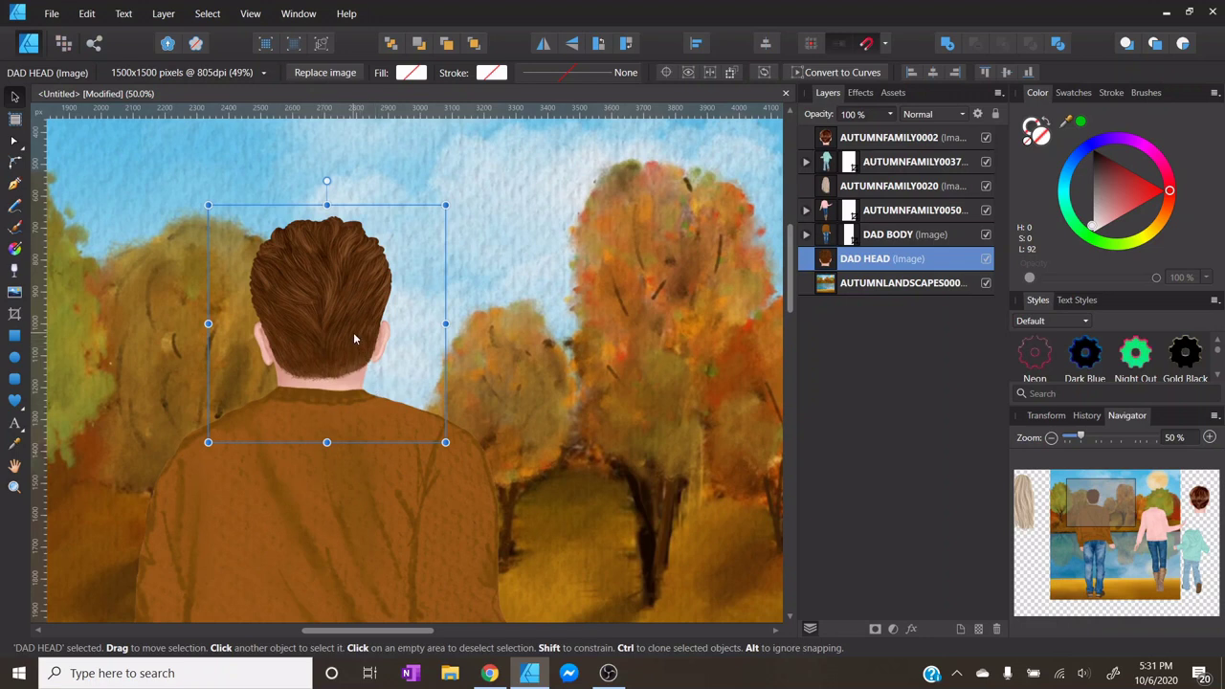
- Nudge the dad's head upward until more of the neck shows above the sweater collar
key("Up")
key("Up")
key("Up")
key("Up")
key("Up")
key("Up")
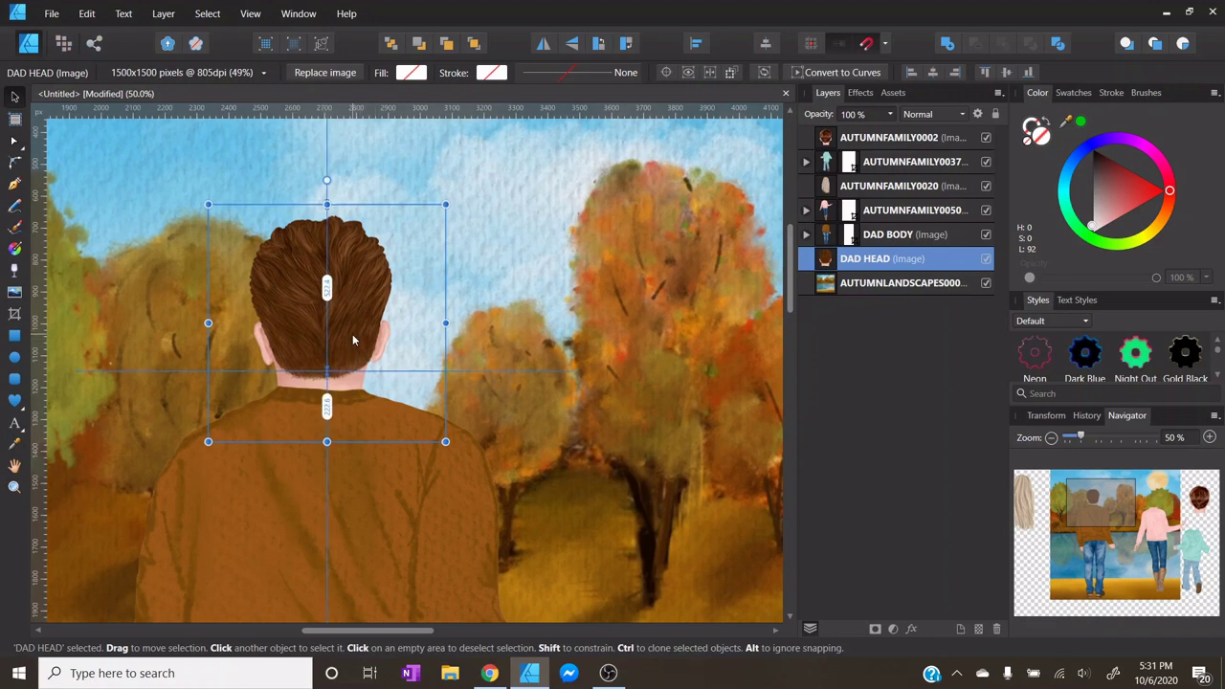
key("Up")
key("Up")
key("Up")
key("Up")
key("Up")
key("Up")
key("Up")
key("Up")
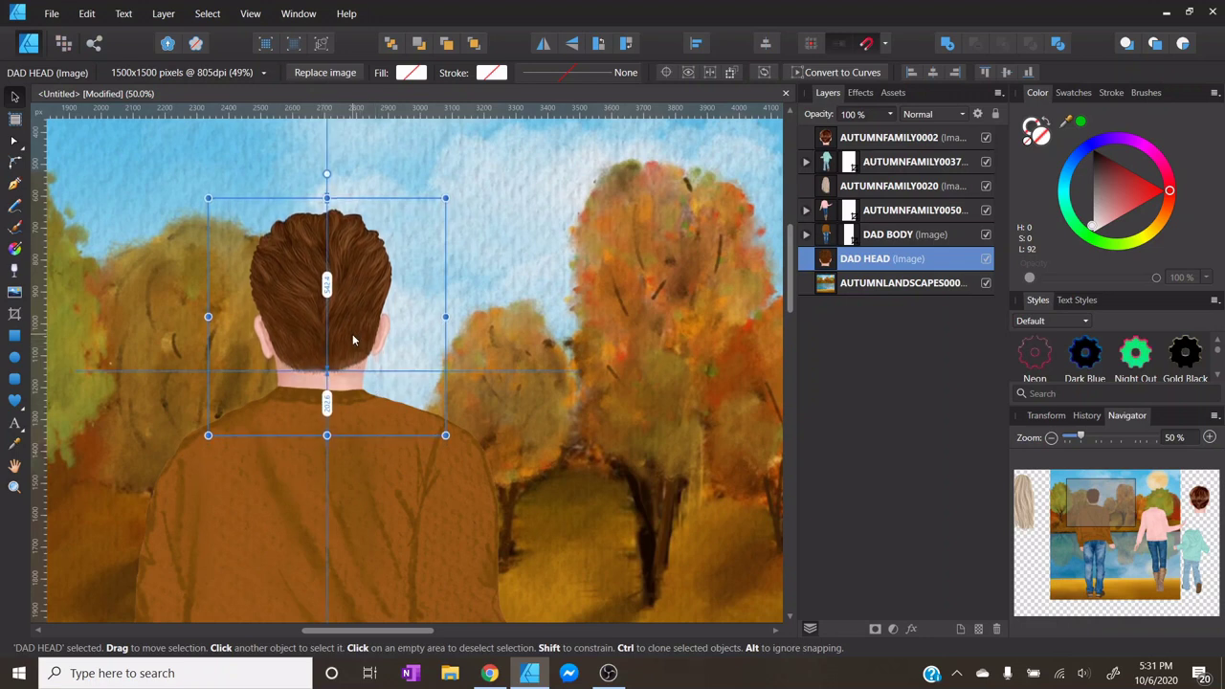
key("Up")
key("Up")
key("Up")
key("Up")
key("Up")
key("Up")
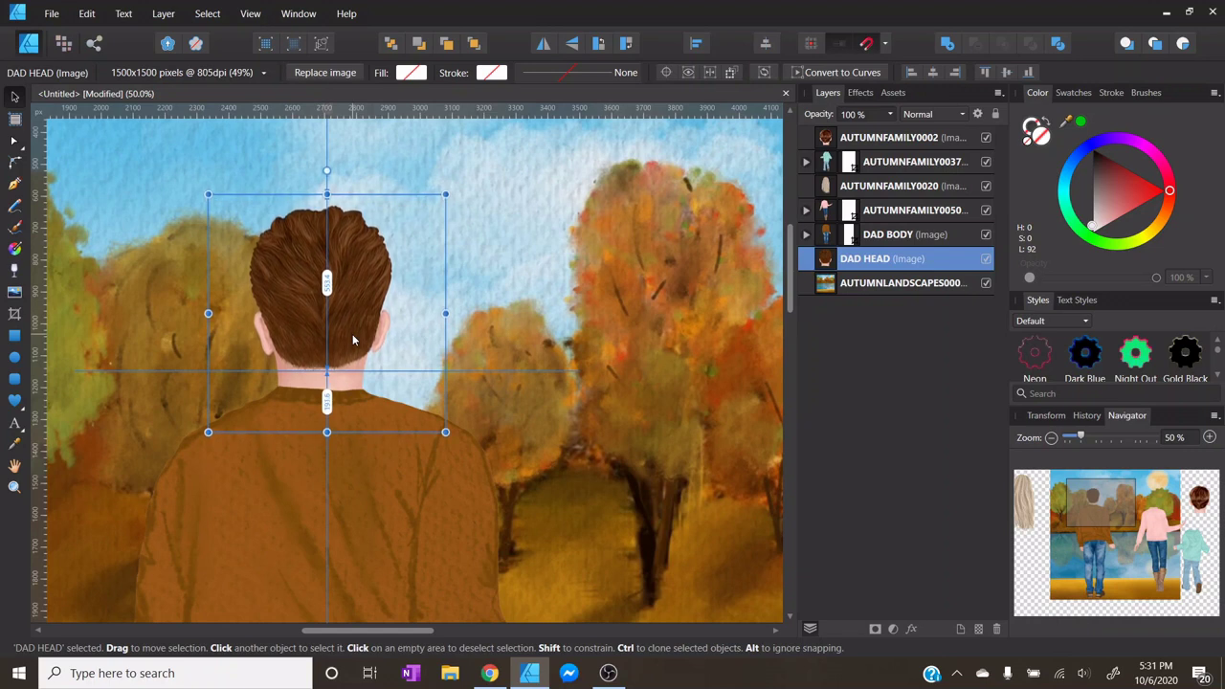
key("Down")
key("Down")
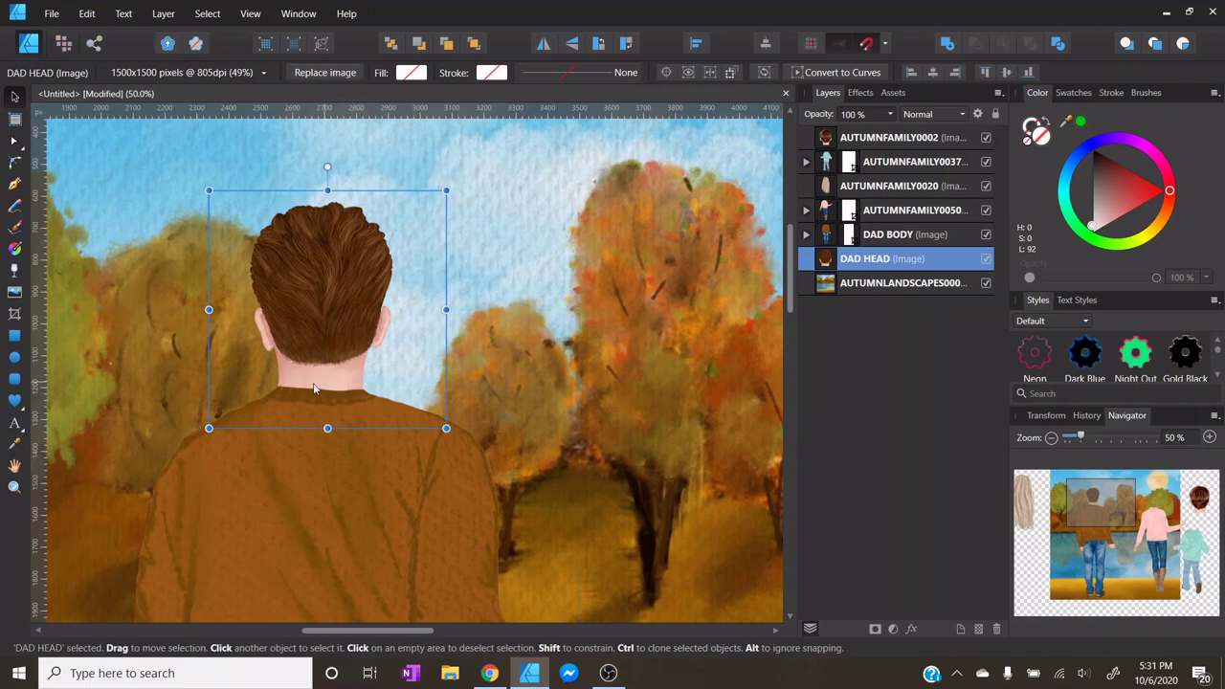
- Shrink the dad's head very slightly and reseat its neck behind the collar without a gap
left_click(1209, 438)
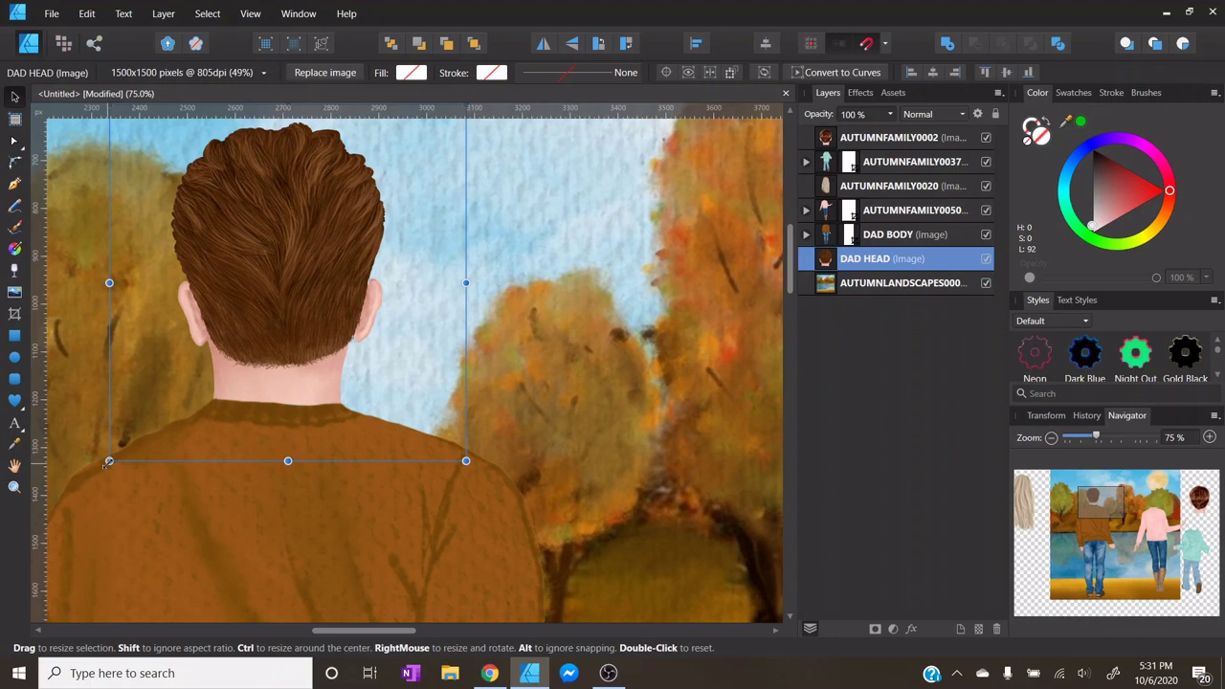
left_click_drag(108, 462, 112, 458)
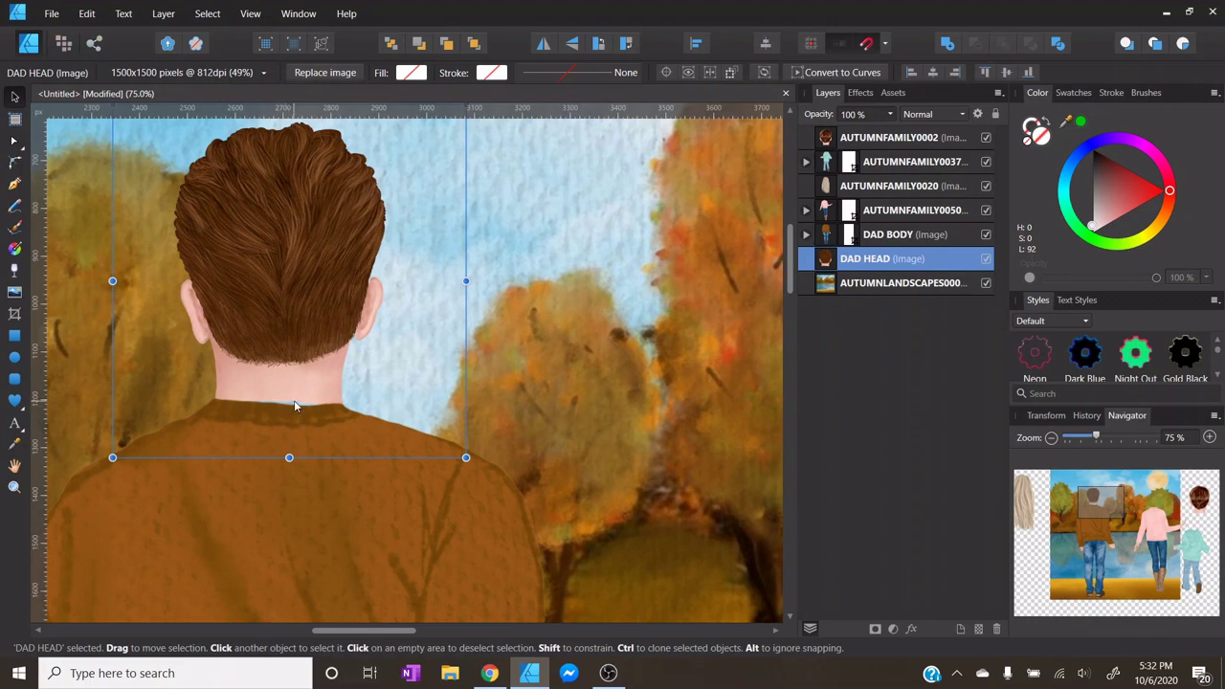
left_click_drag(295, 399, 294, 397)
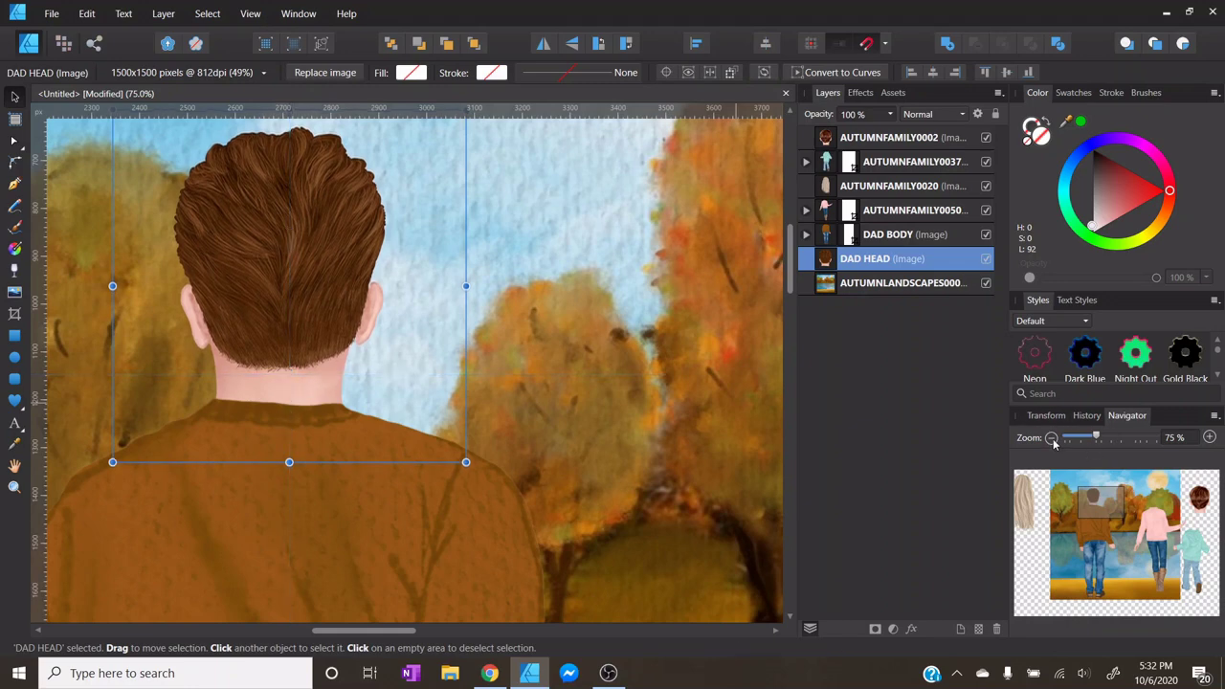
- Group the DAD BODY and DAD HEAD layers and shift the group toward the left side of the landscape
left_click(1050, 437)
left_click(1051, 437)
left_click(1050, 437)
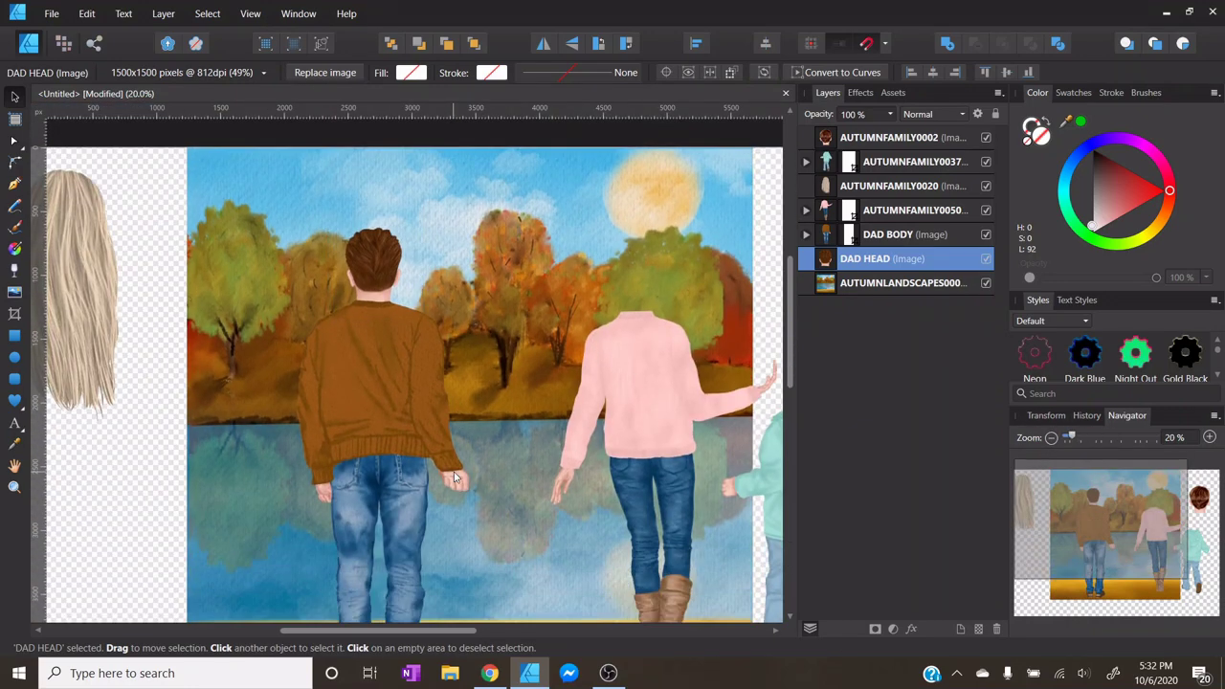
scroll(487, 451, "down", 1)
left_click(1052, 437)
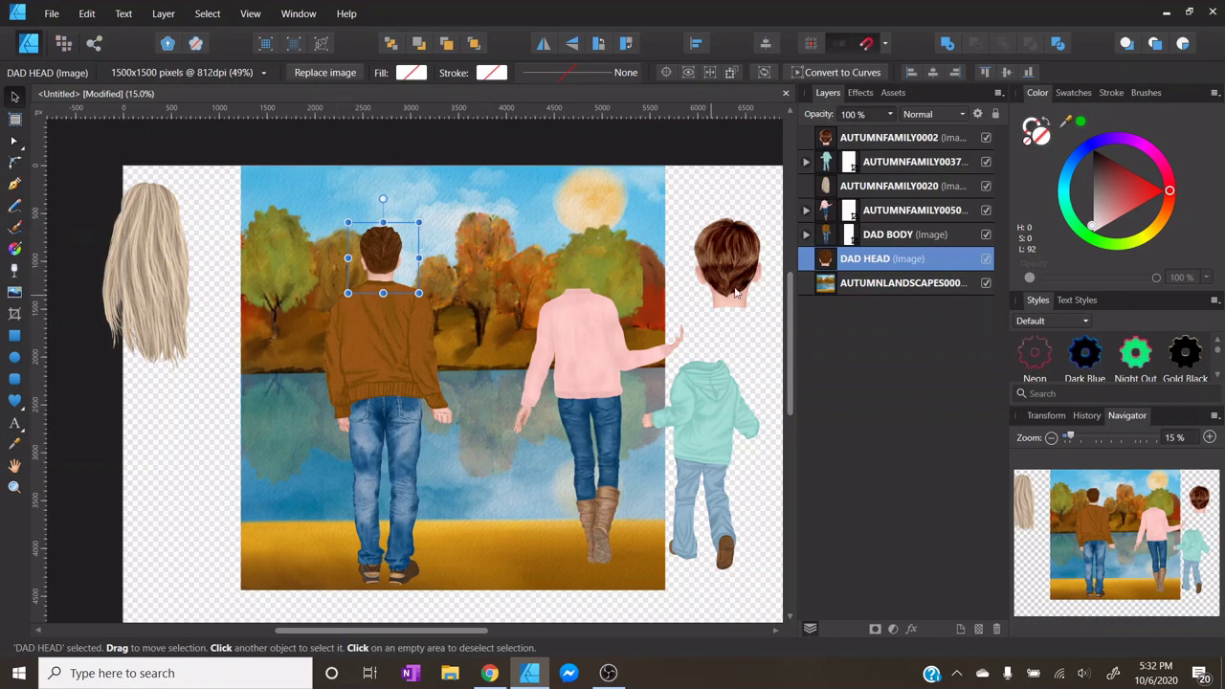
left_click(885, 240, "ctrl")
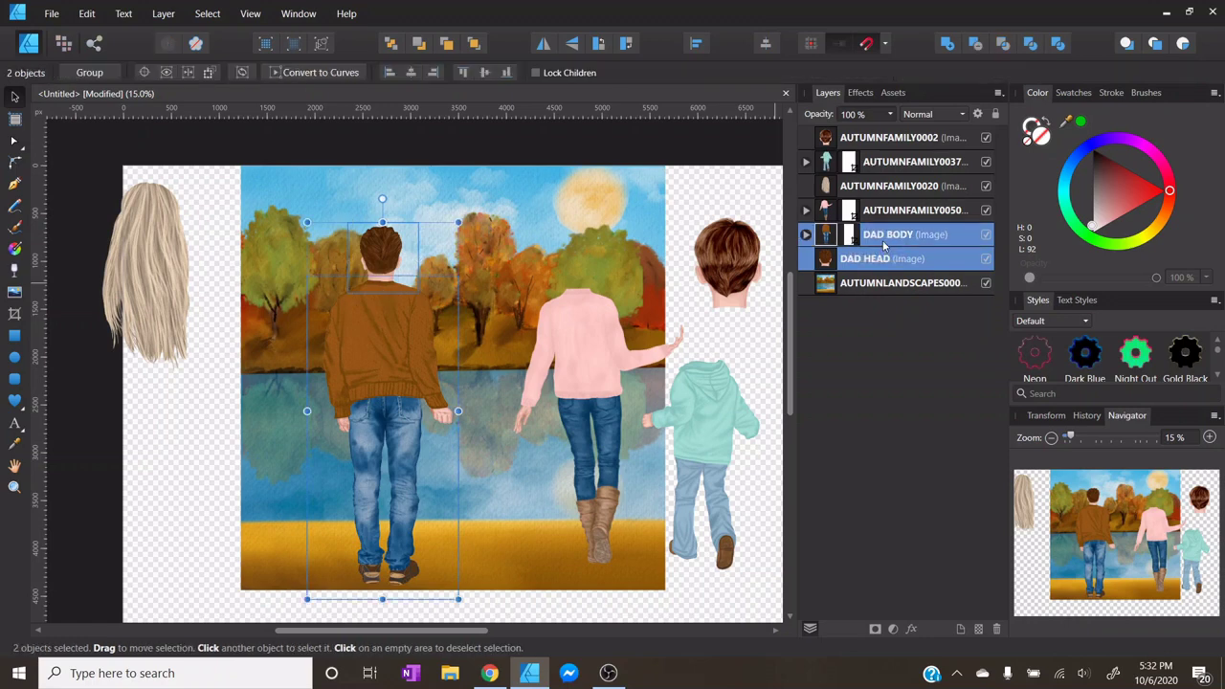
right_click(852, 259)
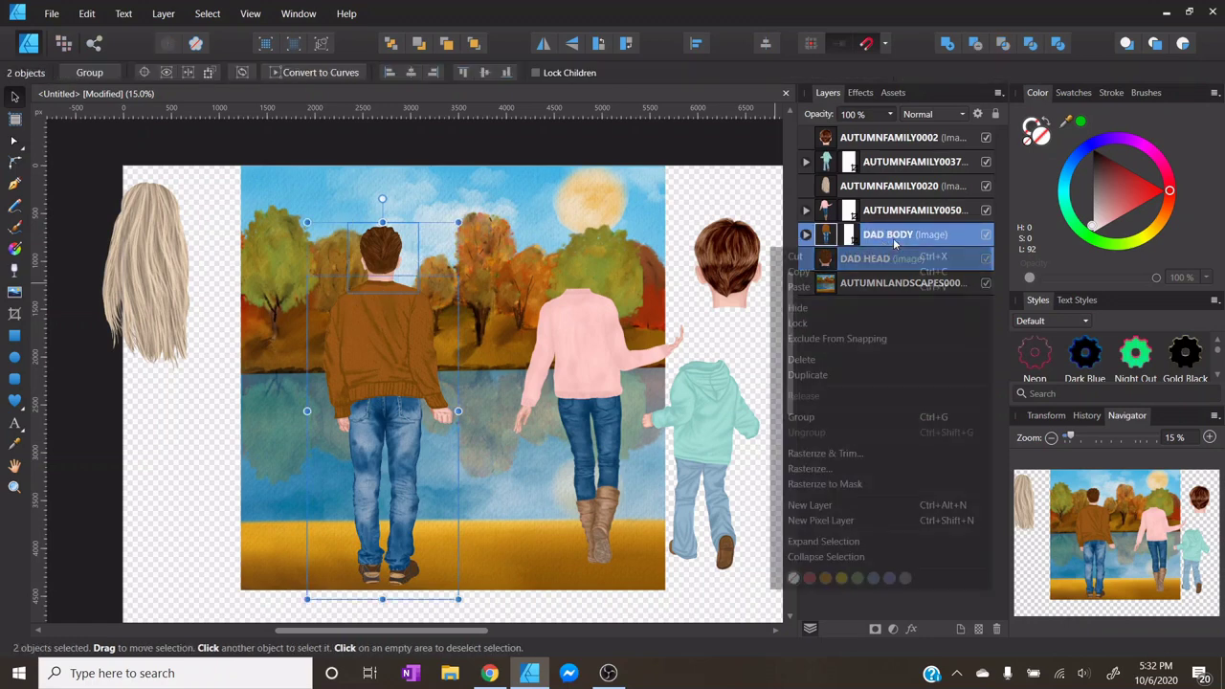
left_click(801, 417)
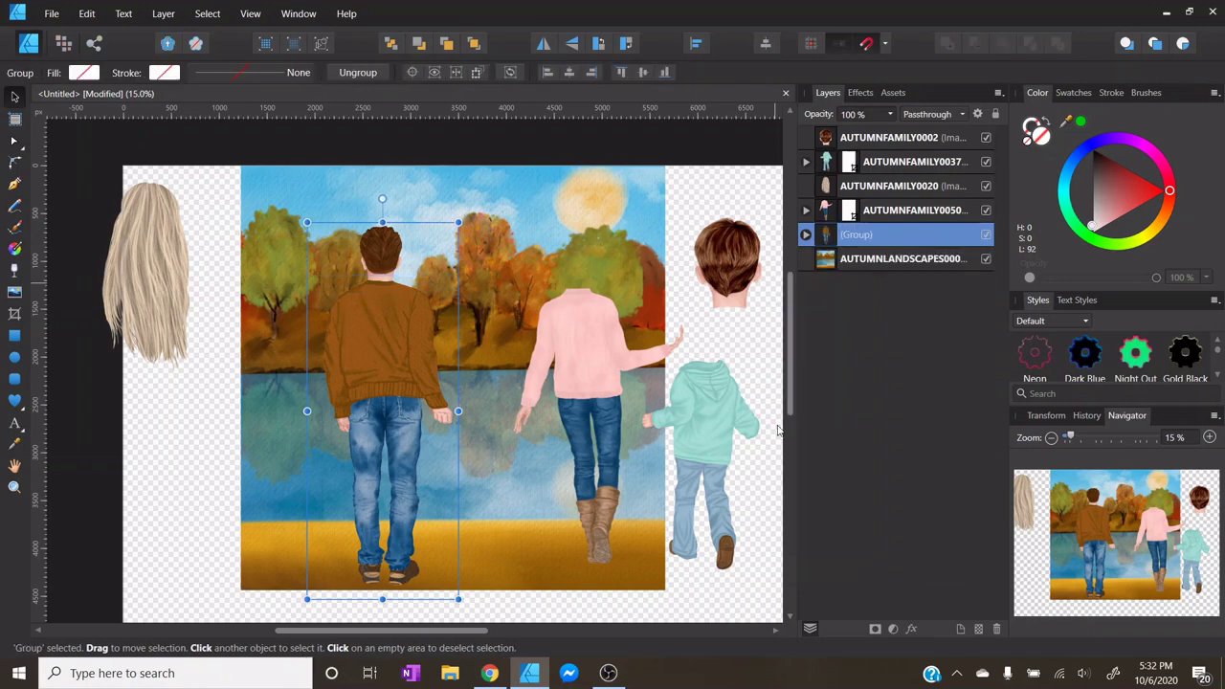
left_click_drag(398, 409, 367, 405)
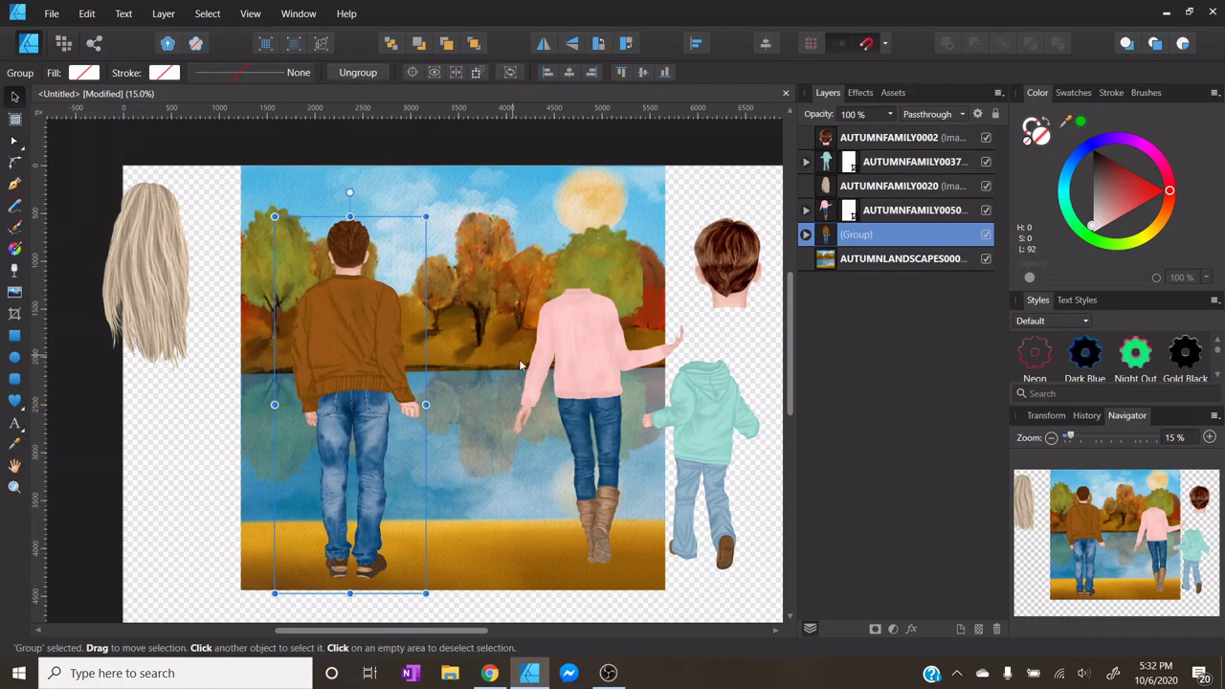
- Move the pink-sweater body beside the dad, enlarge it to about 161% and bring its lowered hand to his
left_click_drag(614, 388, 502, 393)
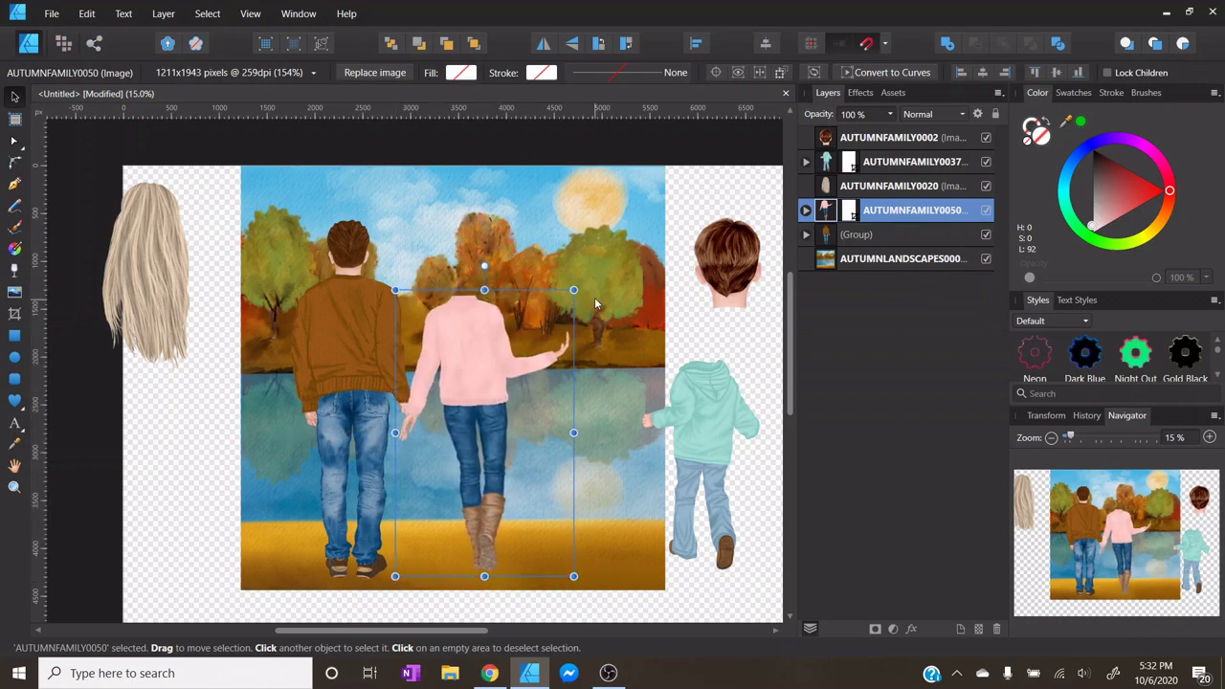
left_click_drag(574, 290, 582, 276)
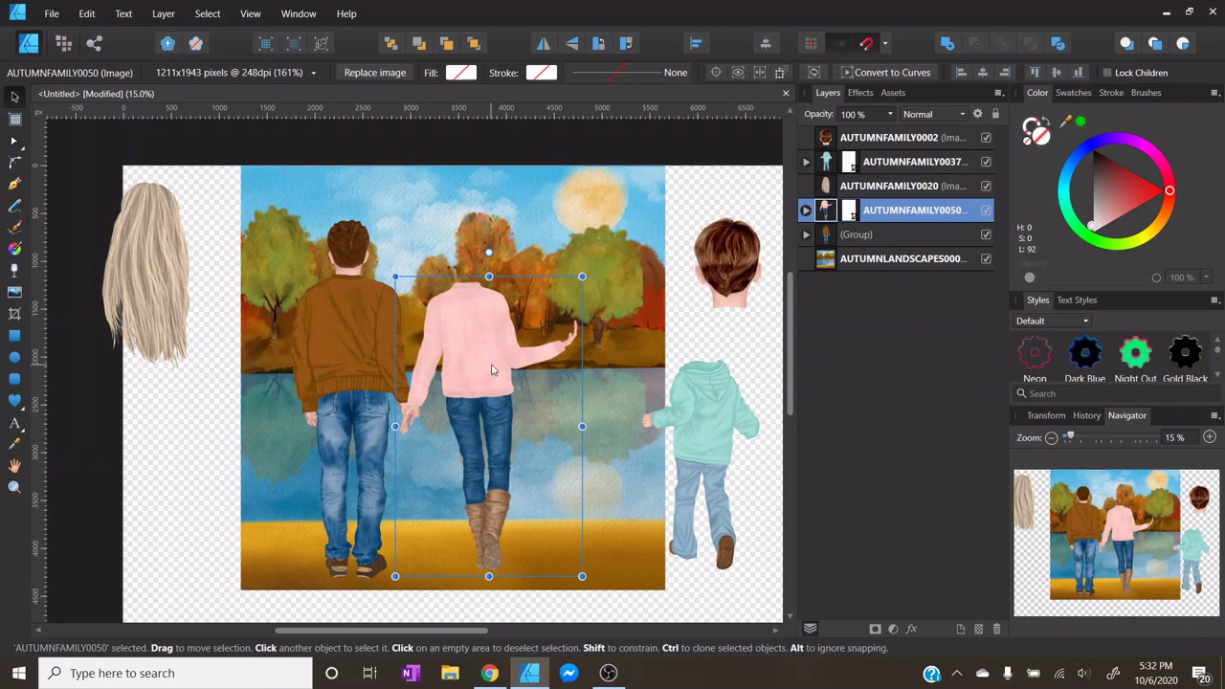
mouse_move(508, 367)
left_mouse_down()
mouse_move(543, 352)
mouse_move(499, 361)
left_mouse_up()
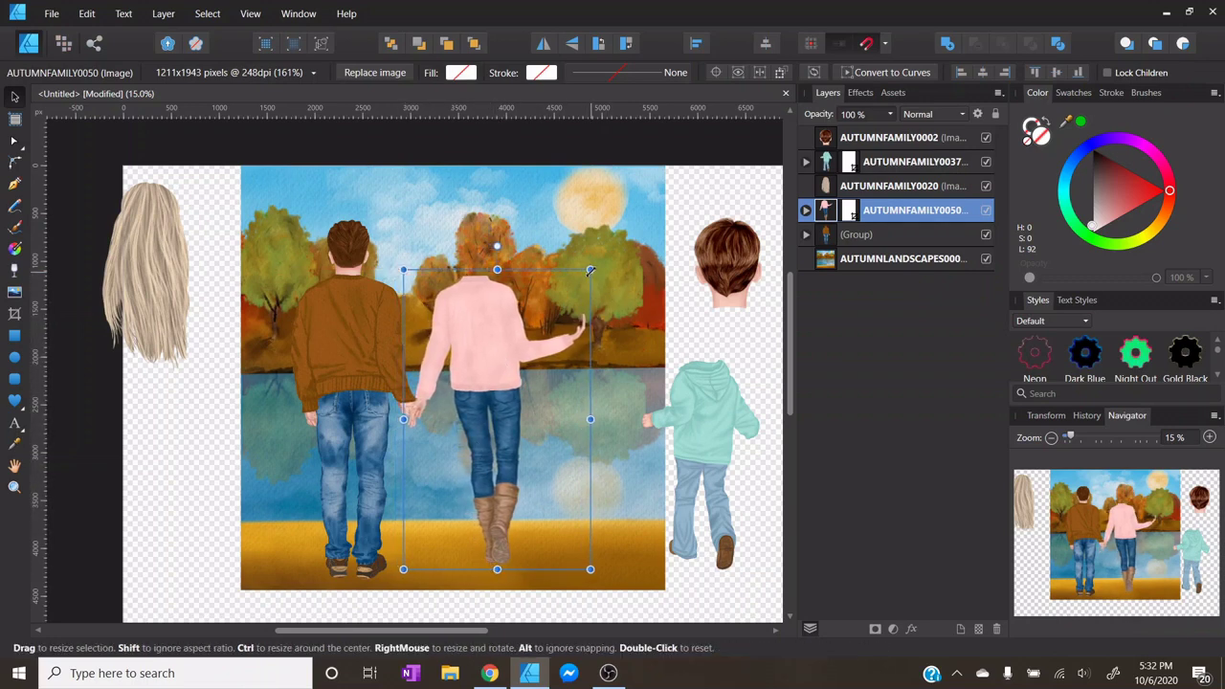
mouse_move(590, 271)
left_mouse_down()
mouse_move(620, 230)
mouse_move(594, 298)
mouse_move(605, 280)
left_mouse_up()
mouse_move(493, 380)
left_mouse_down()
mouse_move(523, 354)
mouse_move(490, 379)
left_mouse_up()
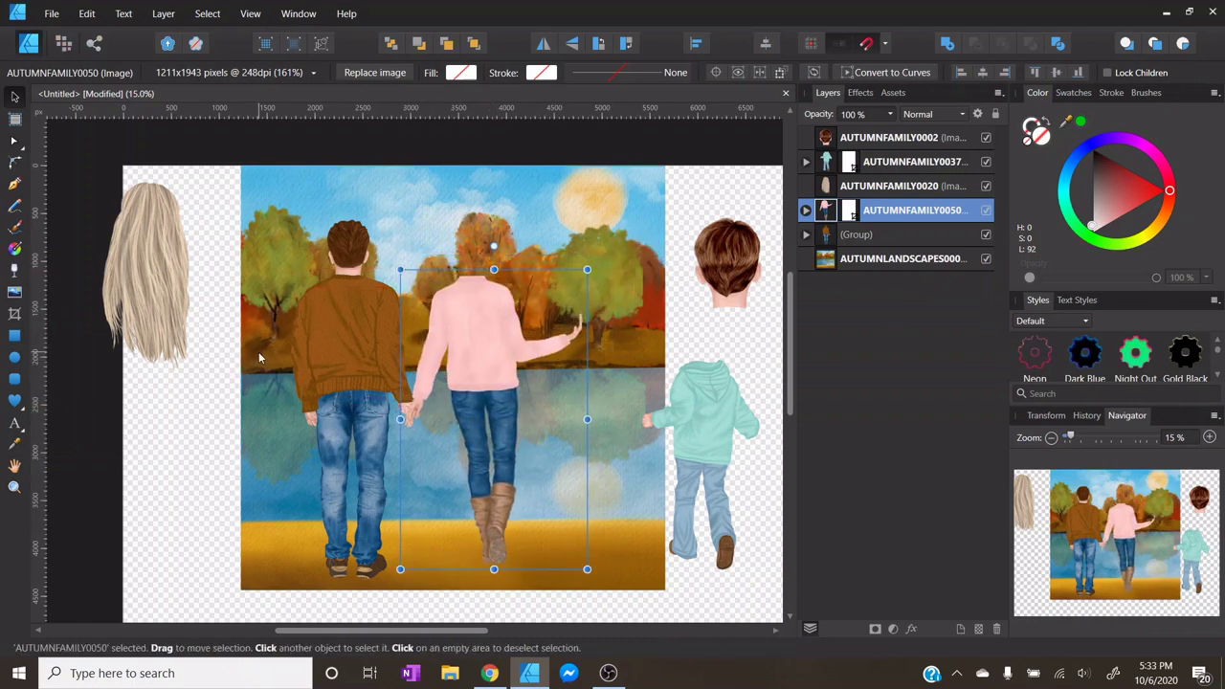
- Move the pink-sweater body's layer beneath the dad group, directly above the landscape
left_click(1208, 438)
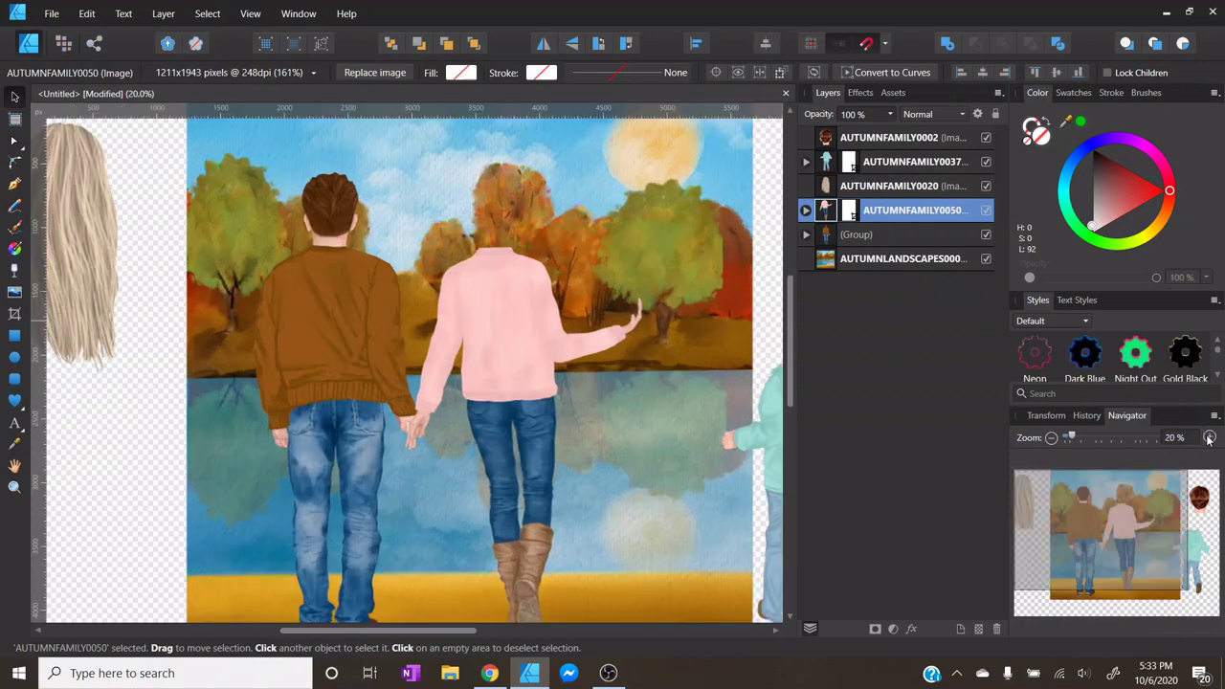
left_click(1208, 438)
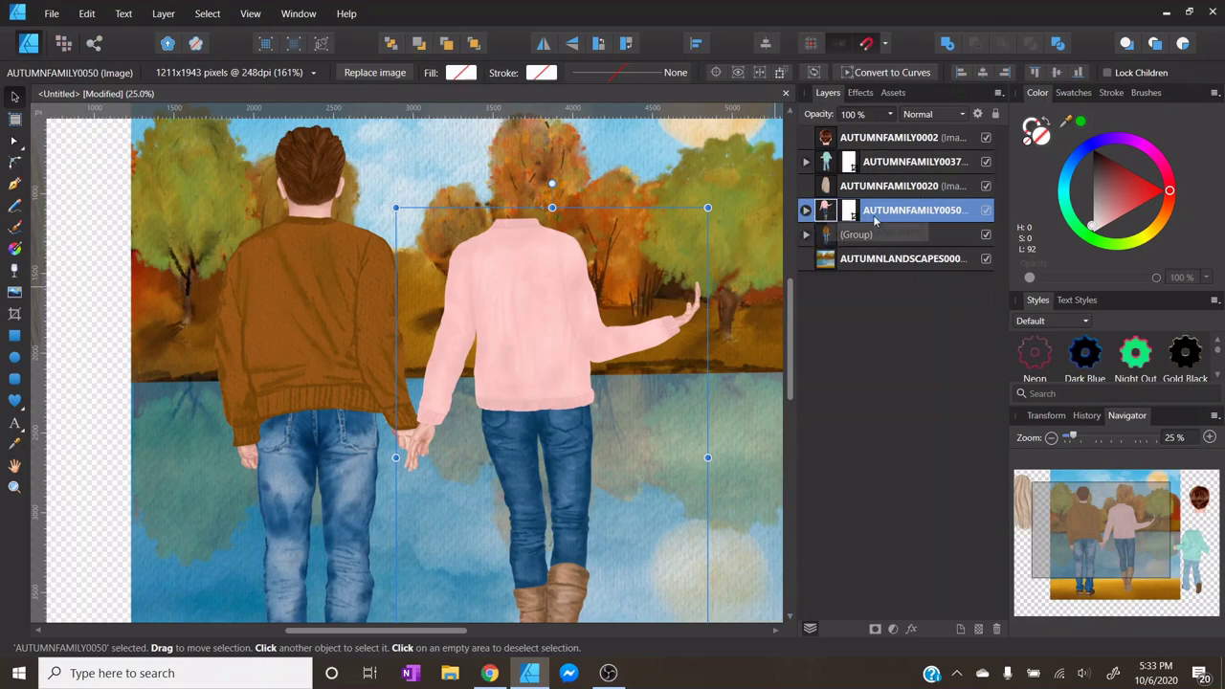
left_click_drag(827, 212, 810, 252)
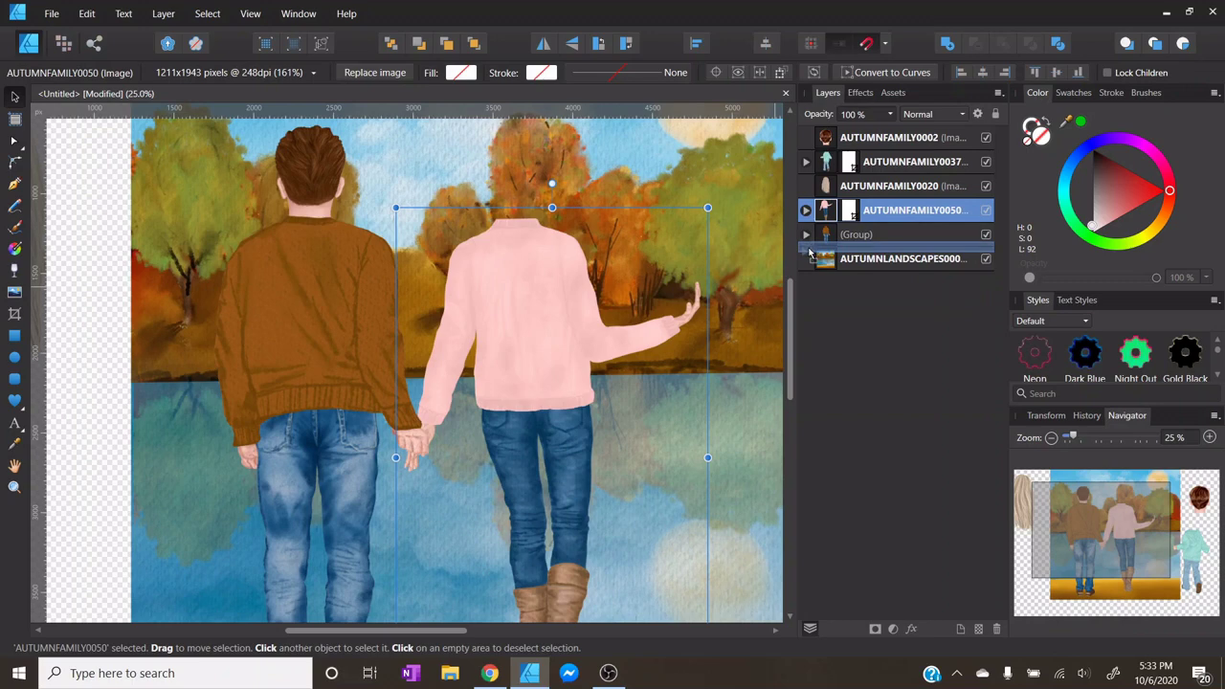
left_click_drag(810, 252, 809, 253)
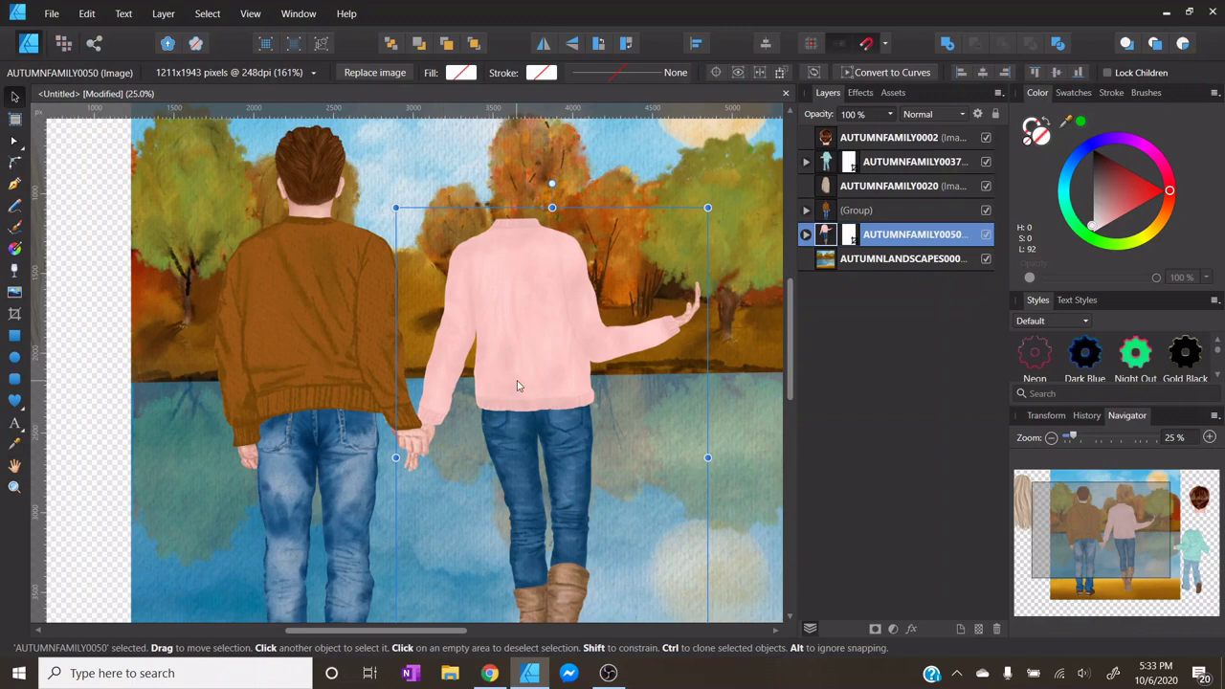
- Nudge the pink-sweater body upward and adjust it sideways so its hand sits in the dad's hand
key("shift+Right")
key("shift+Right")
key("shift+Right")
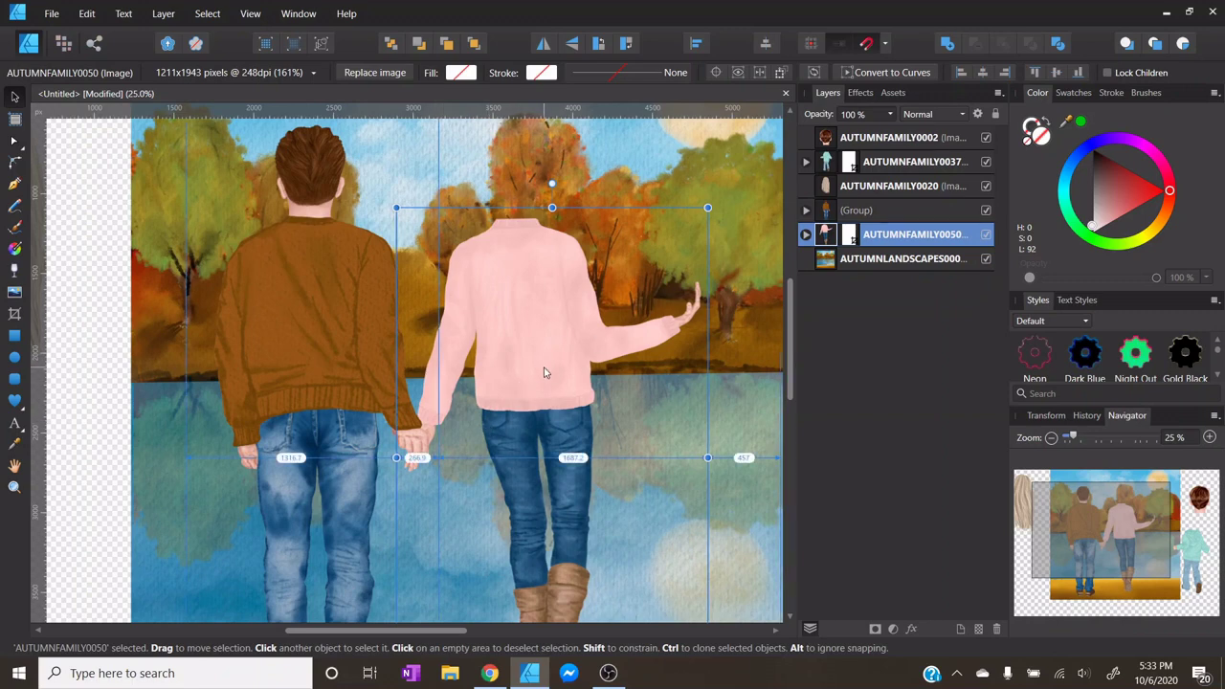
key("shift+Up")
key("shift+Up")
key("shift+Up")
key("shift+Up")
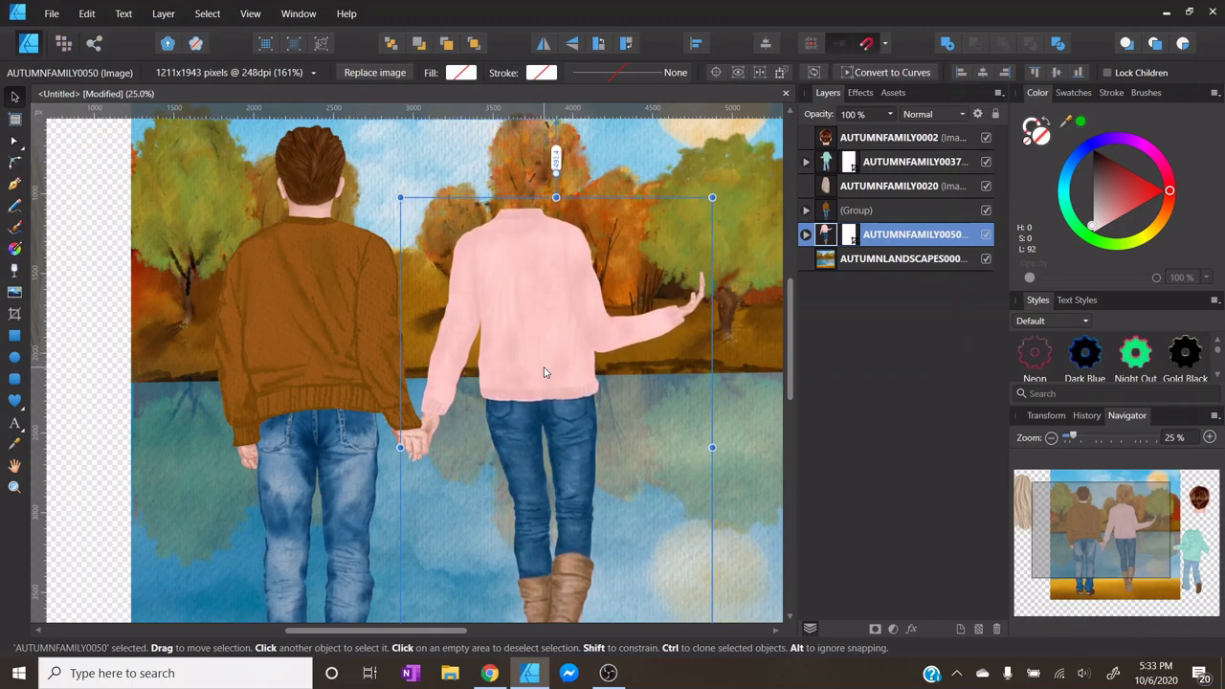
key("shift+Up")
key("shift+Left")
key("Left")
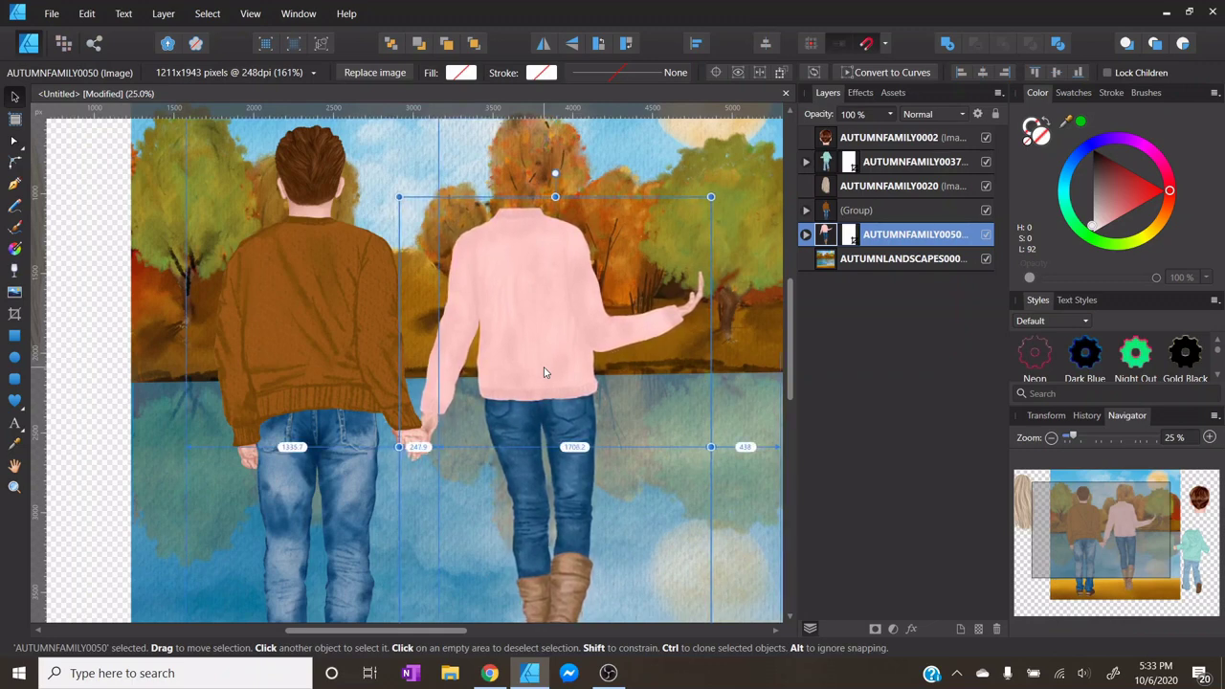
key("shift+Left")
key("Left")
key("Left")
key("Left")
key("Left")
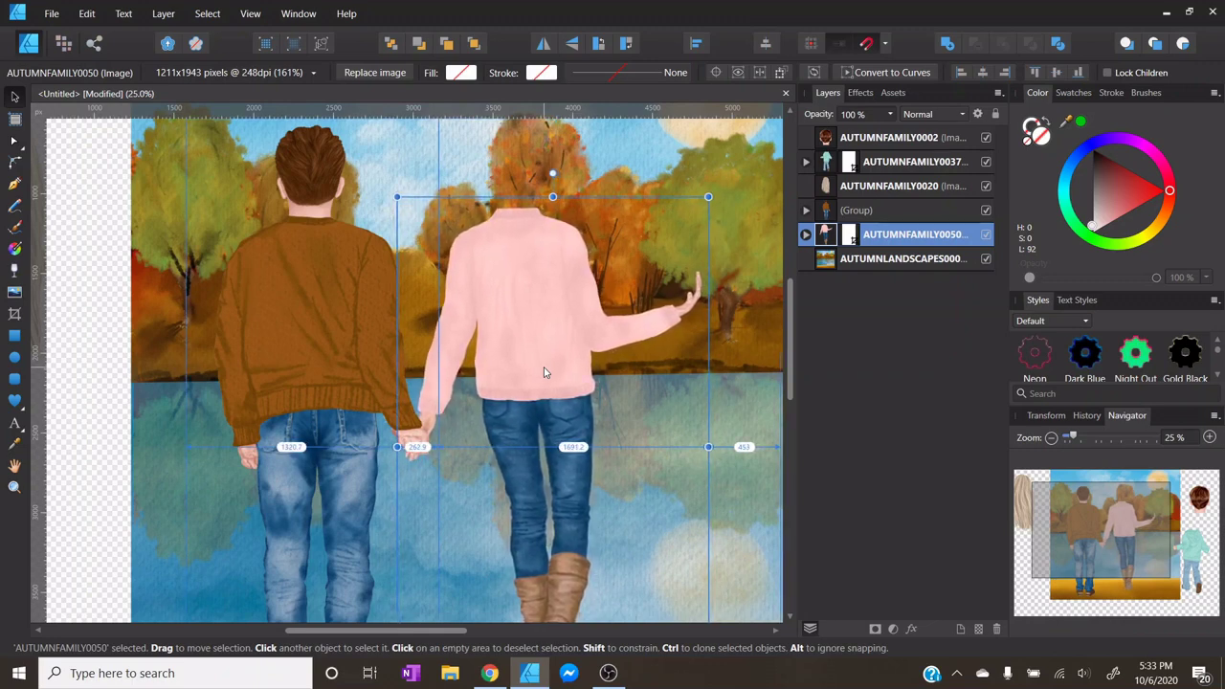
- Move the pink-sweater body slightly lower beside the dad, keeping its lowered hand at his
left_click(658, 481)
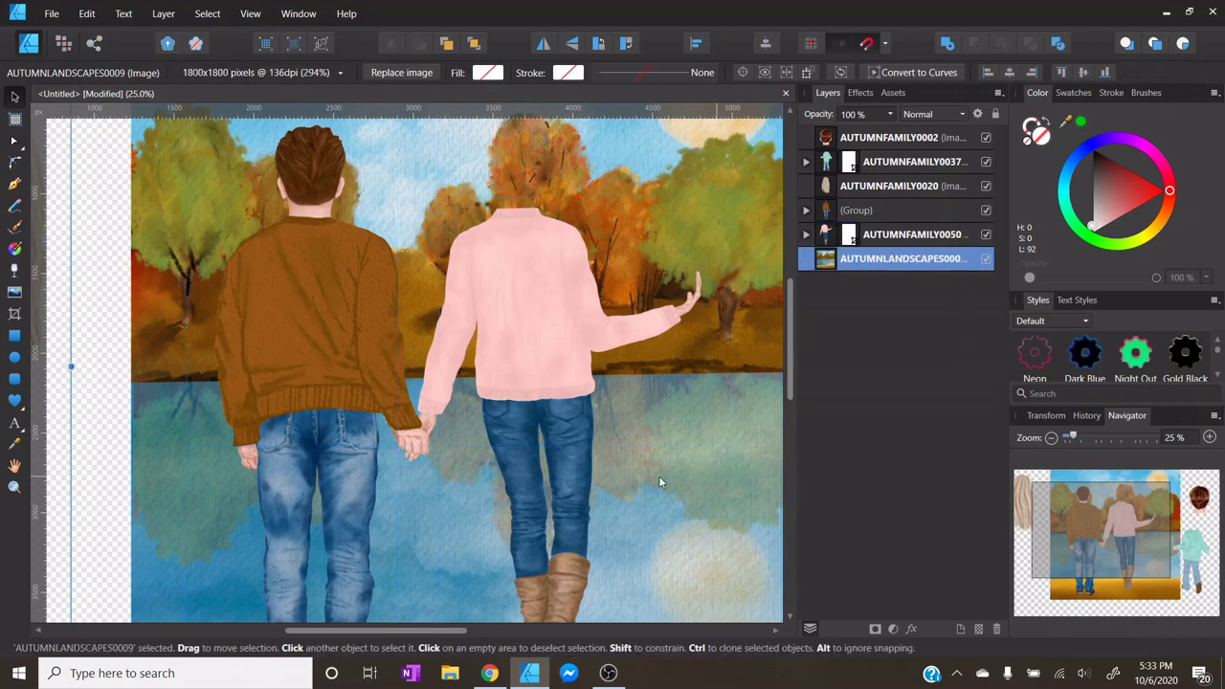
left_click(1050, 437)
left_click(1051, 437)
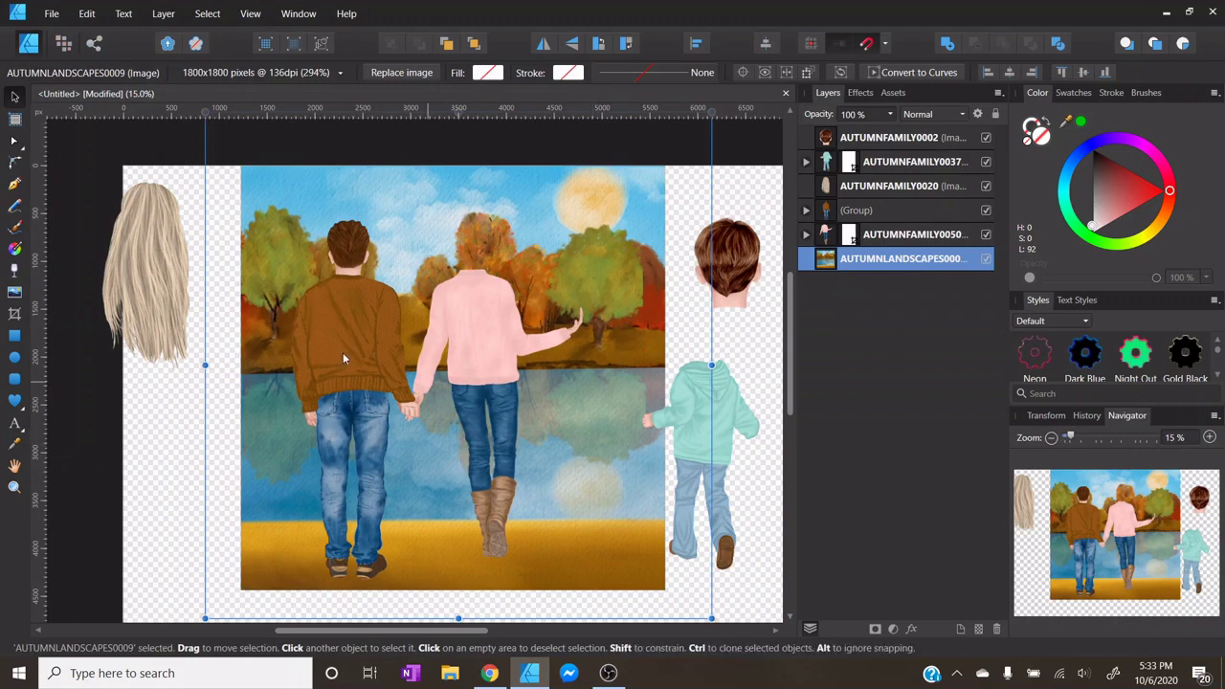
left_click(514, 373)
left_click_drag(514, 373, 487, 402)
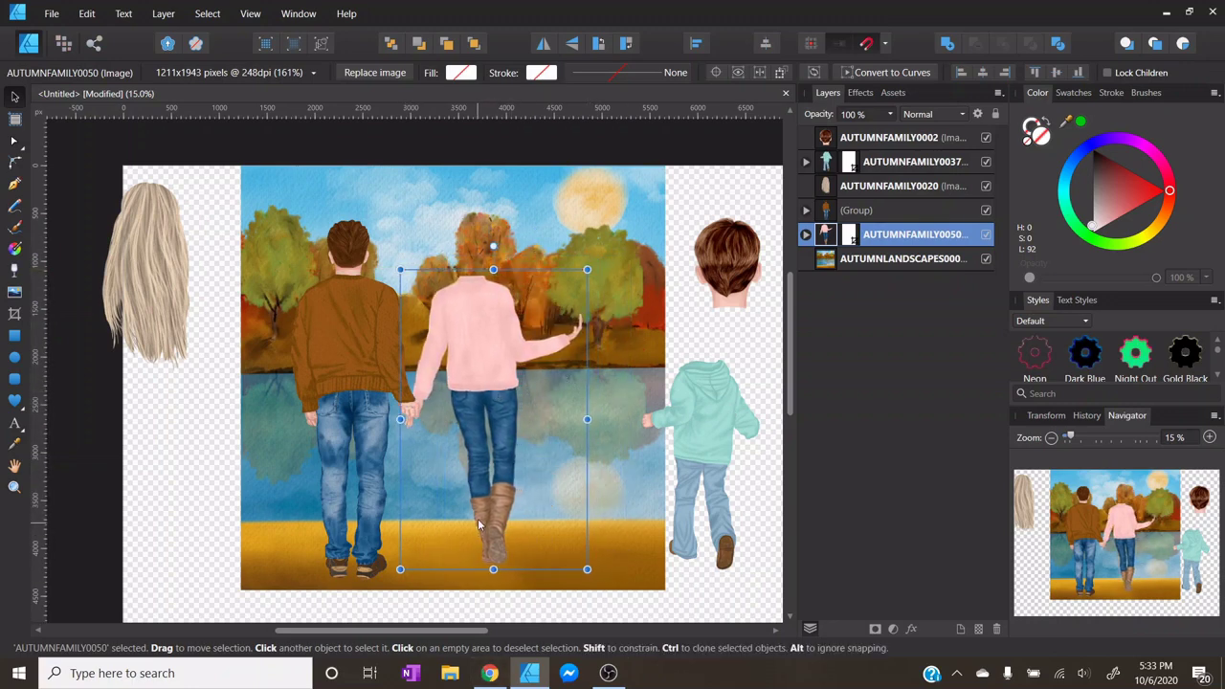
- Switch to Chrome, search LeCoqDesign's Creative Fabrica shop for "AUTUMN" and examine the Family Clipart Autumn preview
left_click(489, 672)
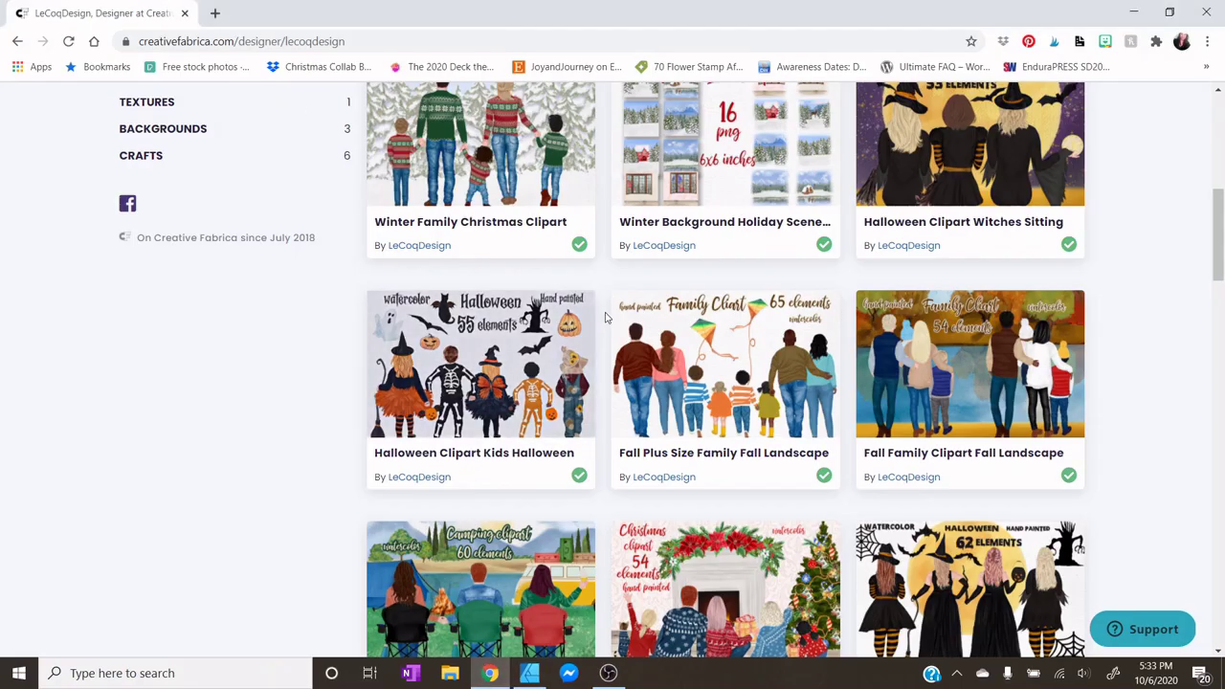
scroll(612, 325, "up", 6)
scroll(625, 382, "down", 2)
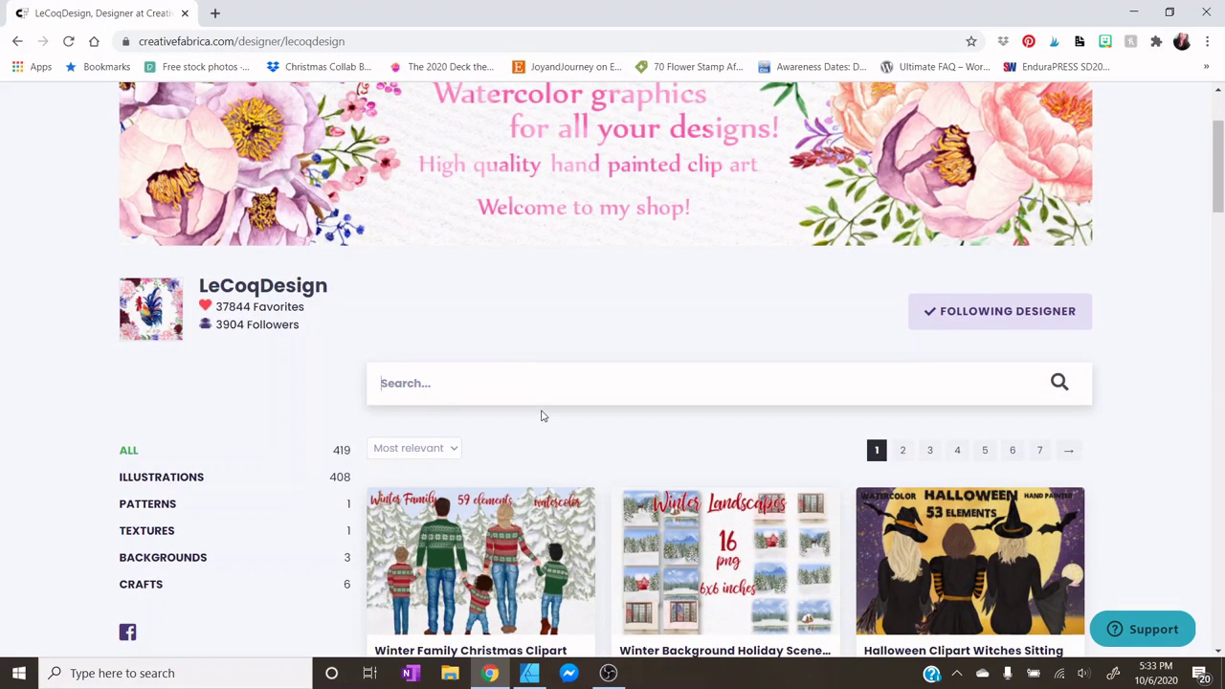
type("AUTUMN")
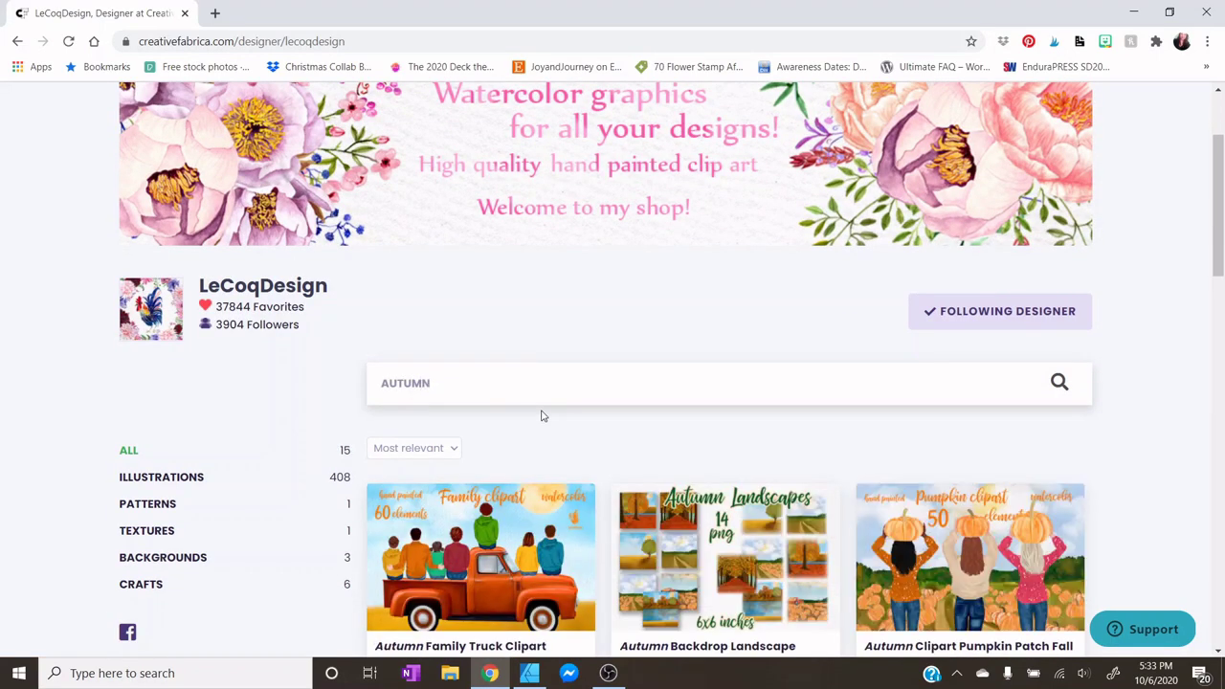
scroll(542, 415, "down", 4)
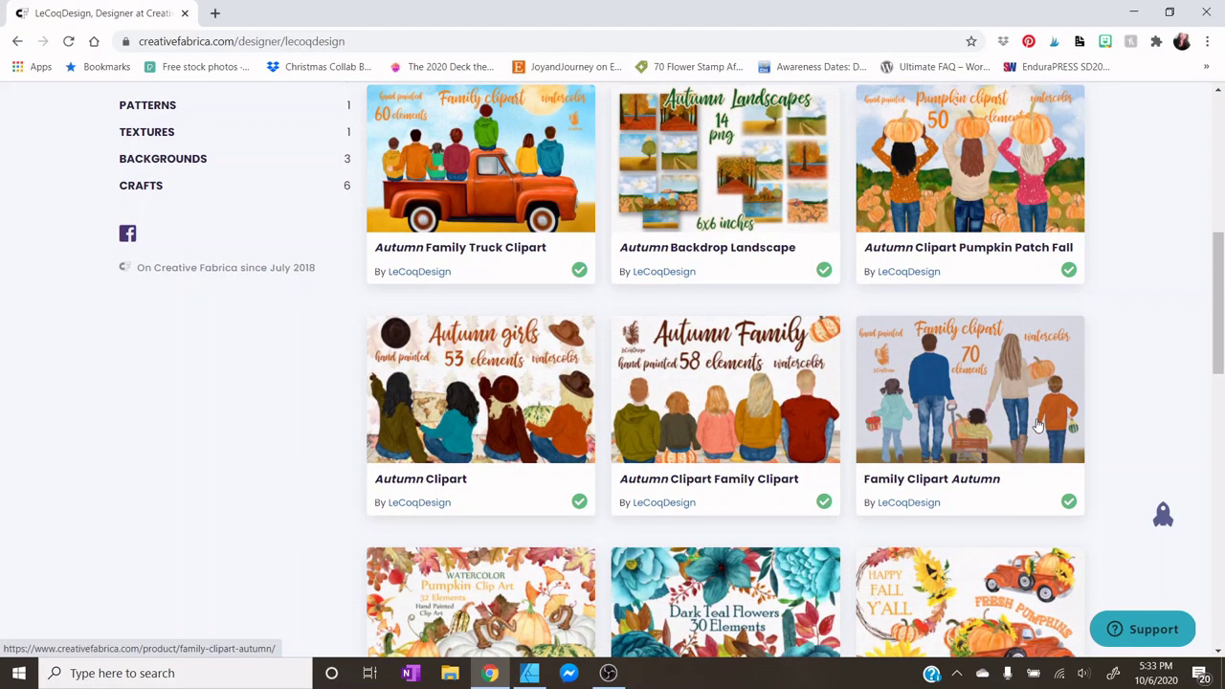
left_click(1039, 426)
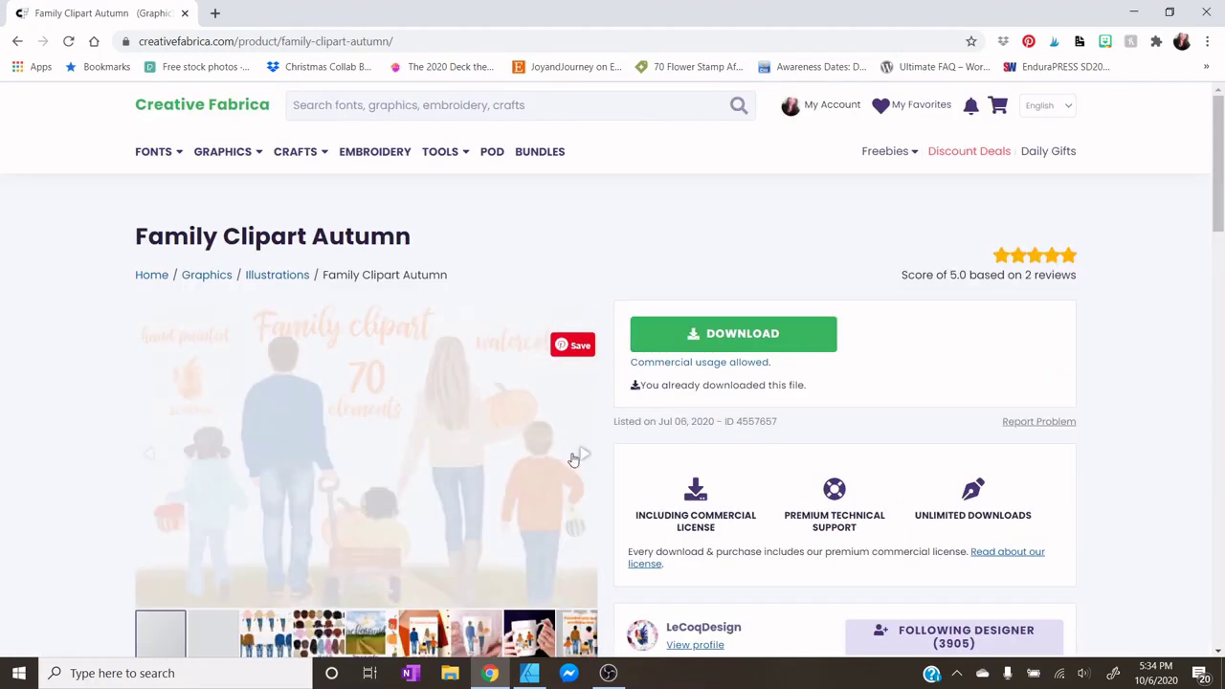
scroll(471, 302, "down", 3)
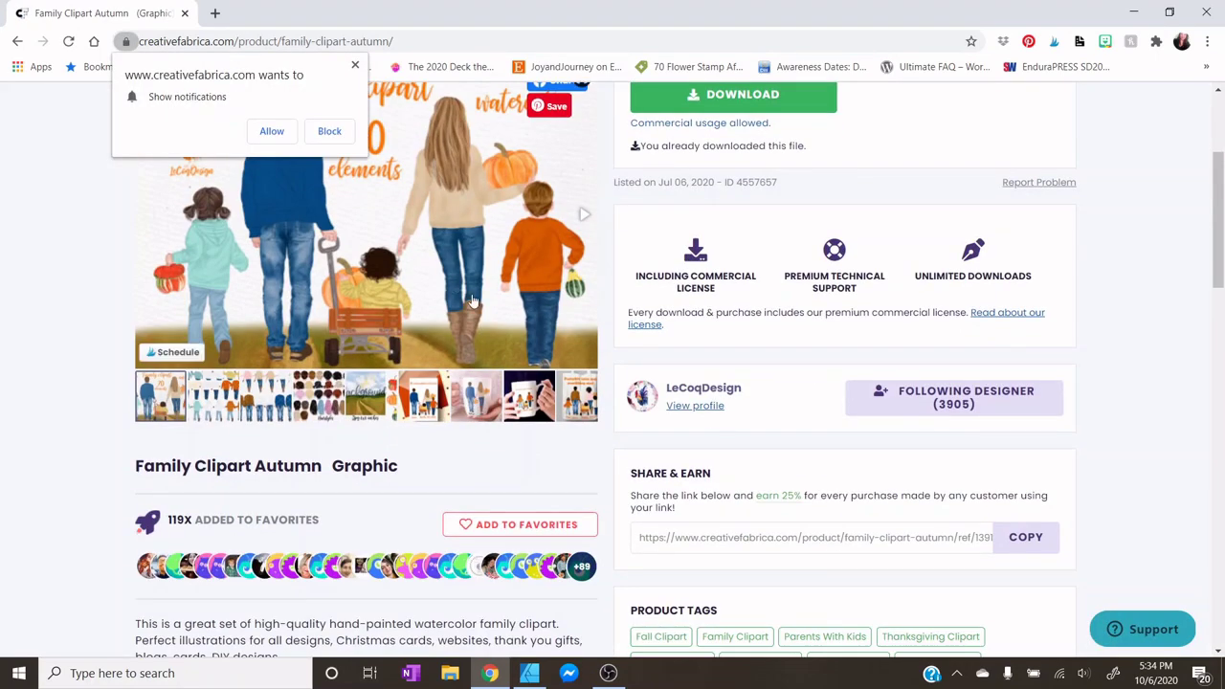
scroll(471, 301, "up", 1)
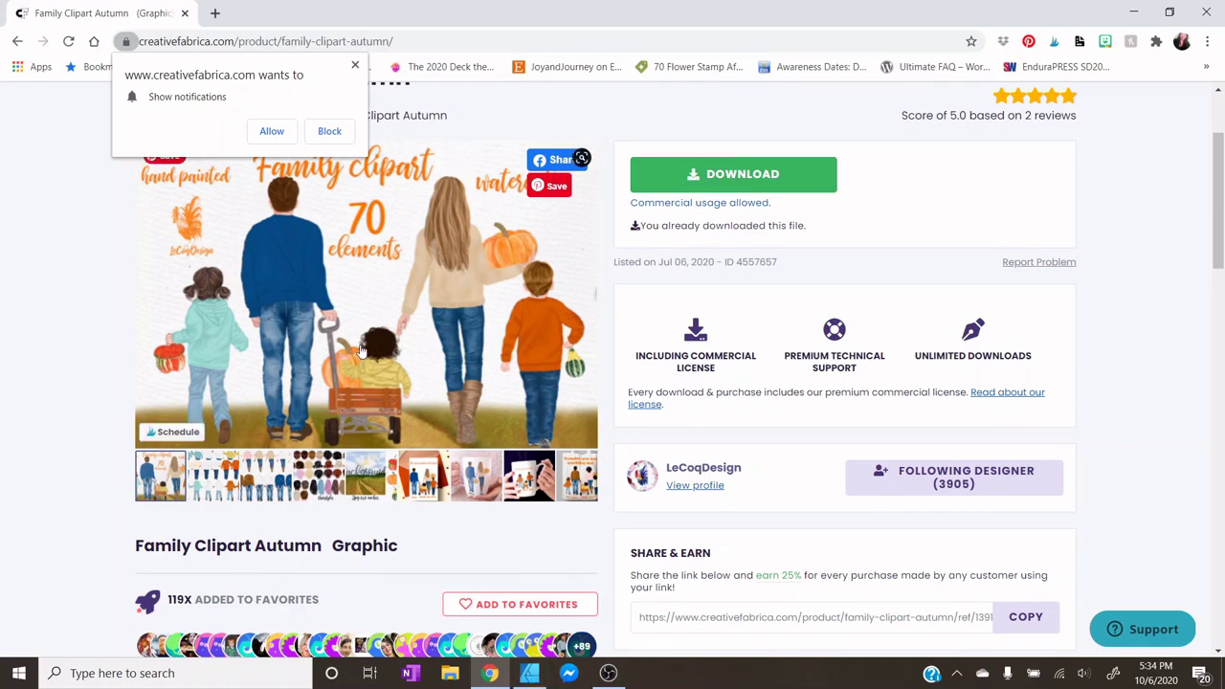
- Return to Affinity Designer, shift the pink-sweater body away from the dad and lay the long blonde hair over its back
left_click(530, 672)
mouse_move(506, 408)
left_mouse_down()
mouse_move(513, 398)
mouse_move(517, 413)
left_mouse_up()
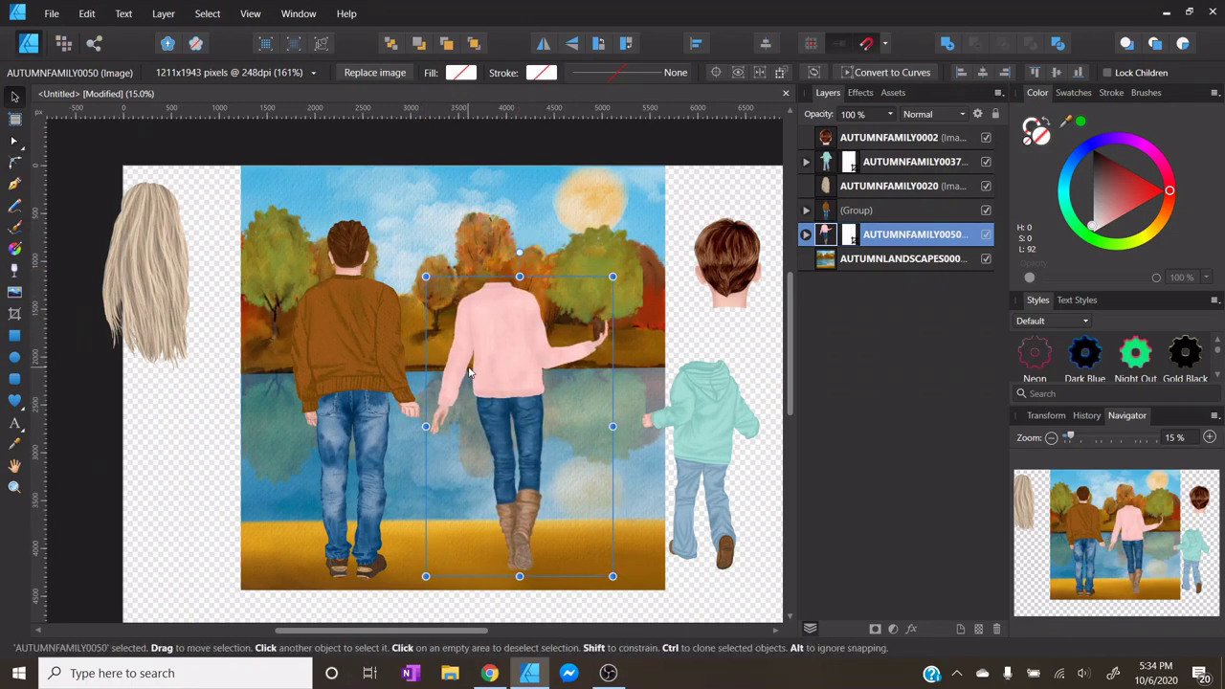
left_click(144, 282)
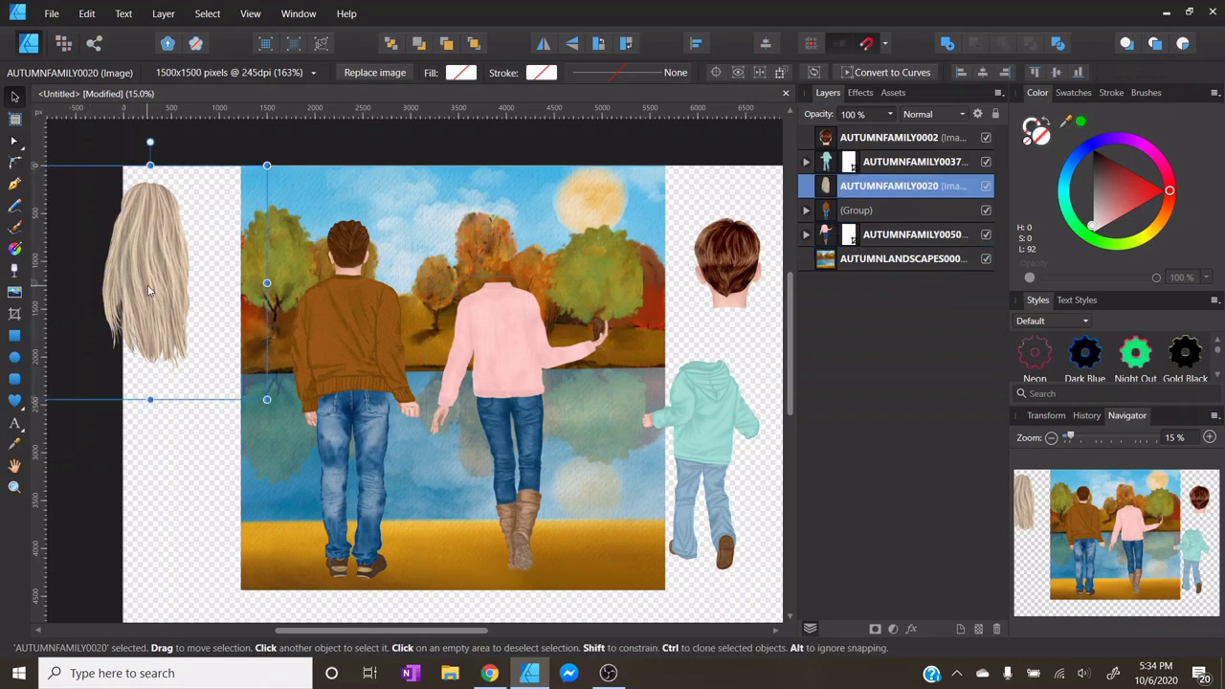
left_click_drag(150, 290, 505, 327)
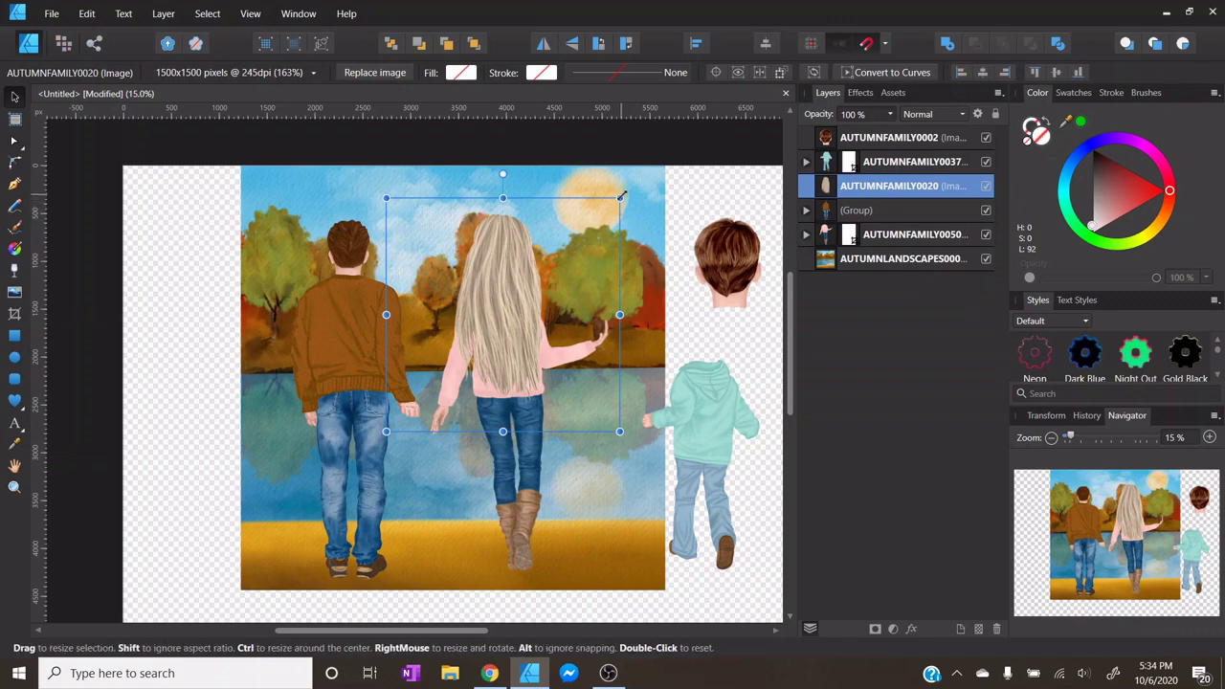
- Shrink the long blonde hair to about 133% and center it over the pink-sweater body's neck and shoulders
left_click_drag(621, 196, 600, 217)
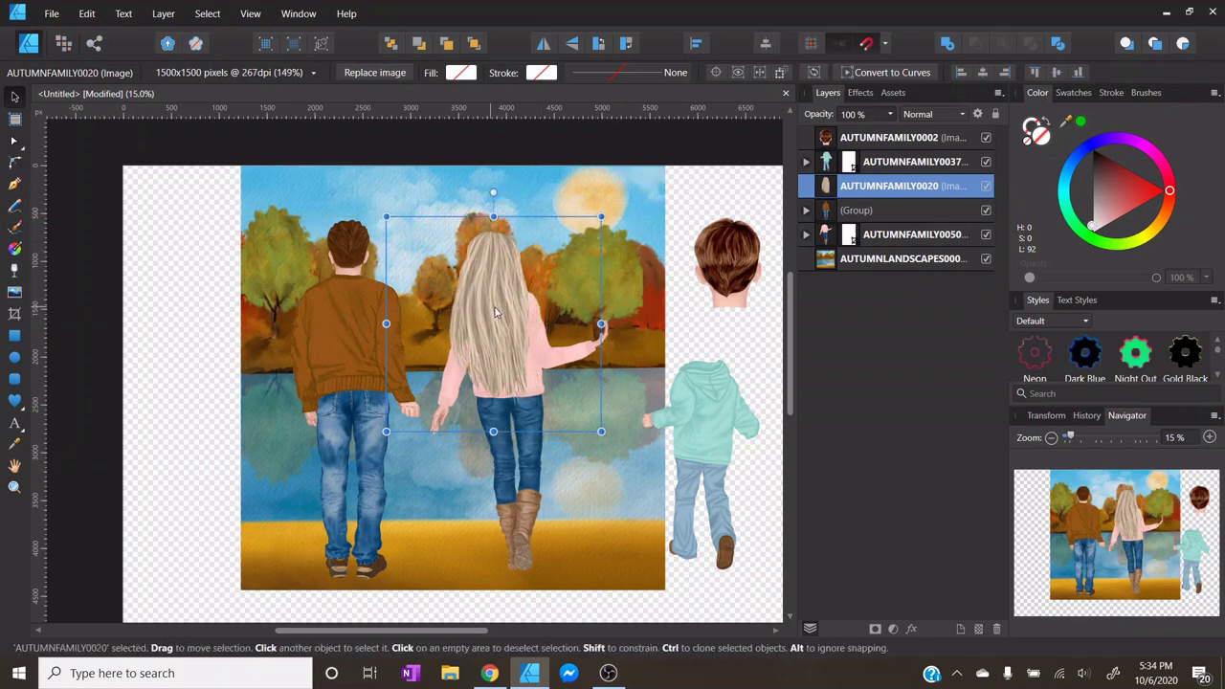
left_click_drag(495, 305, 506, 310)
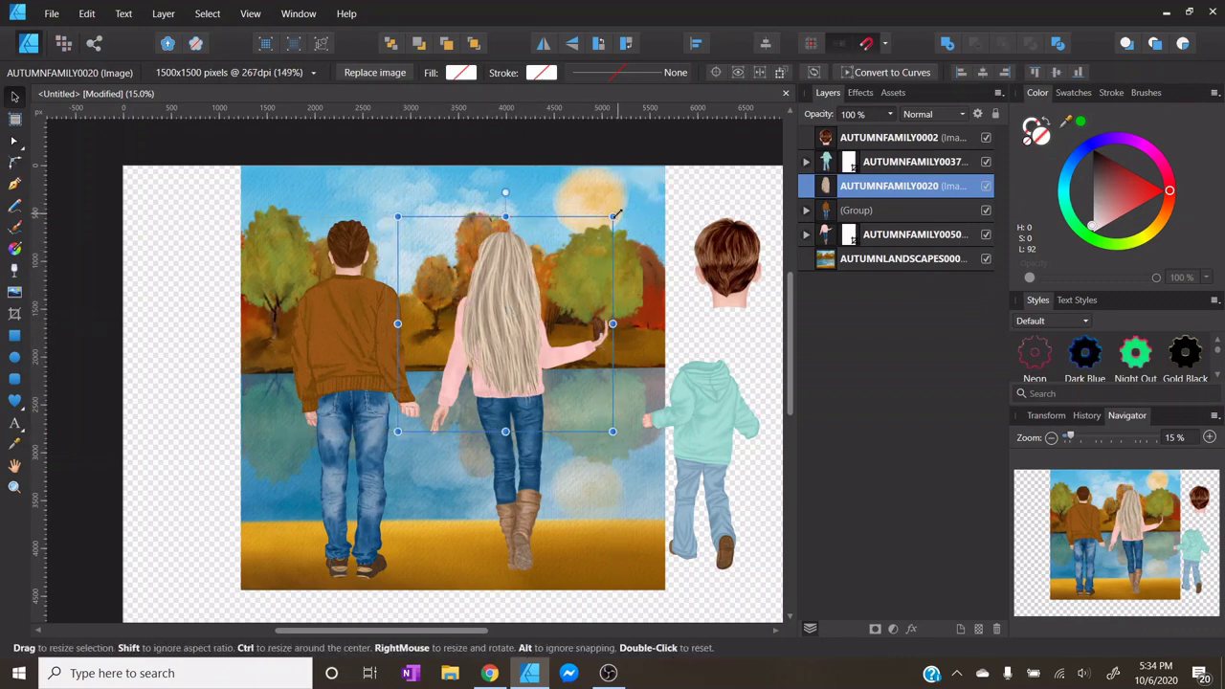
left_click_drag(613, 217, 596, 230)
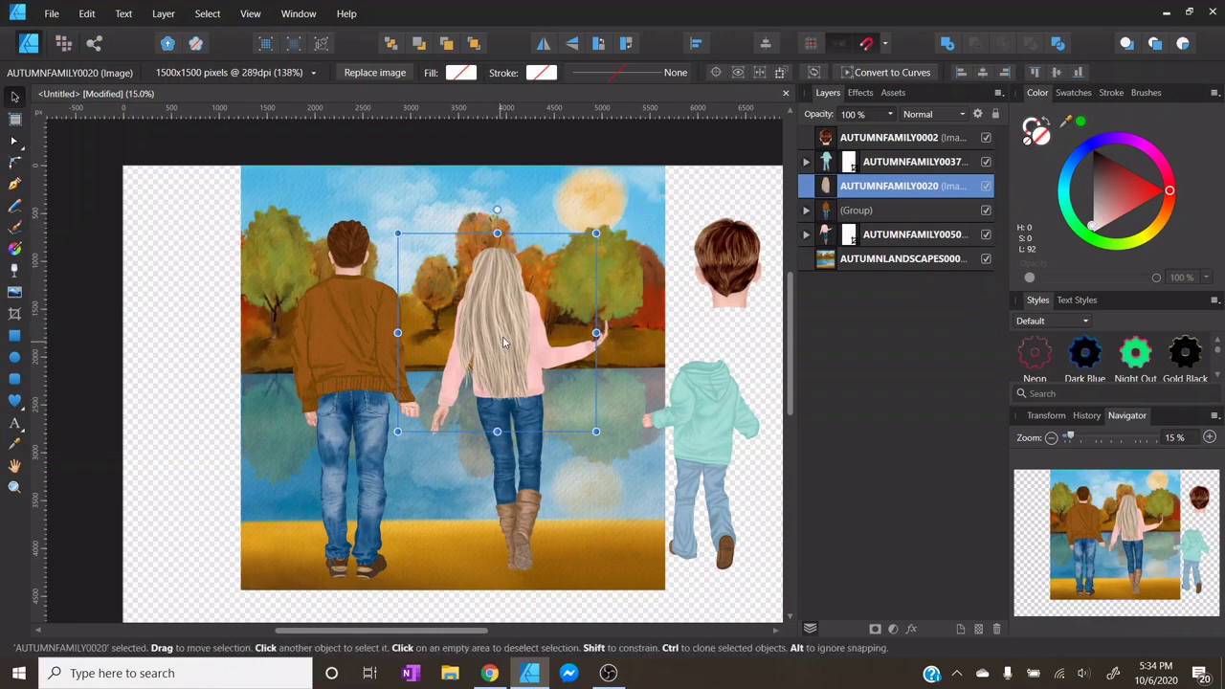
left_click_drag(505, 343, 507, 326)
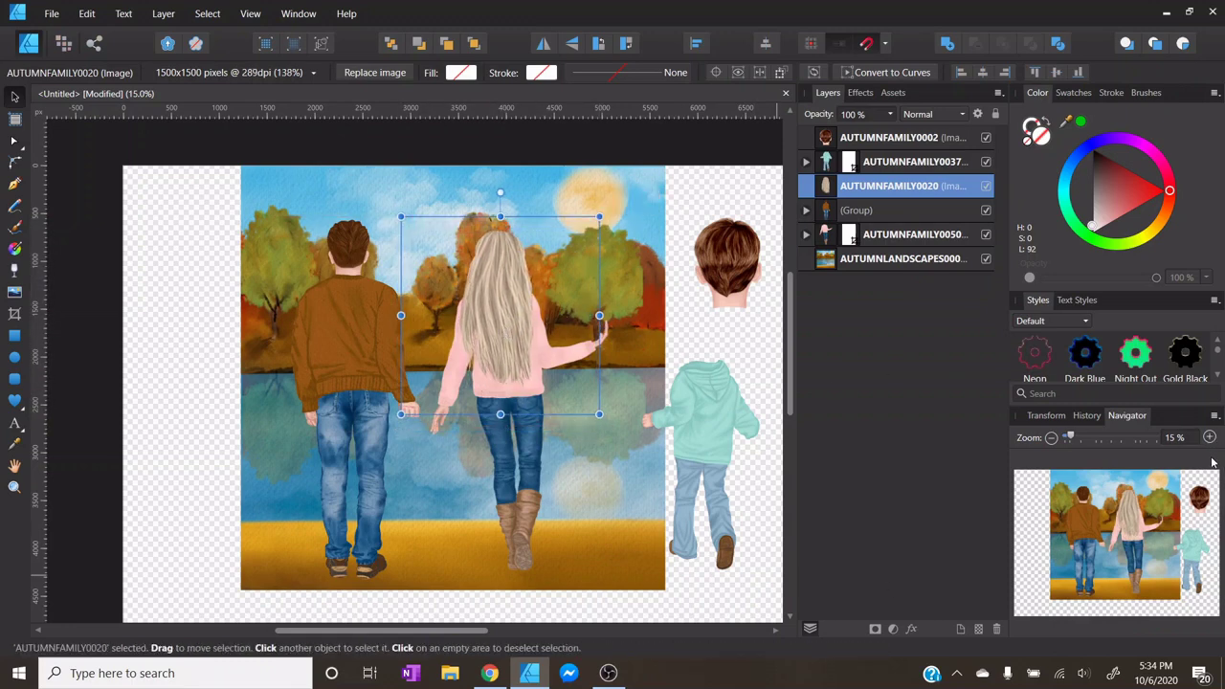
left_click(1209, 437)
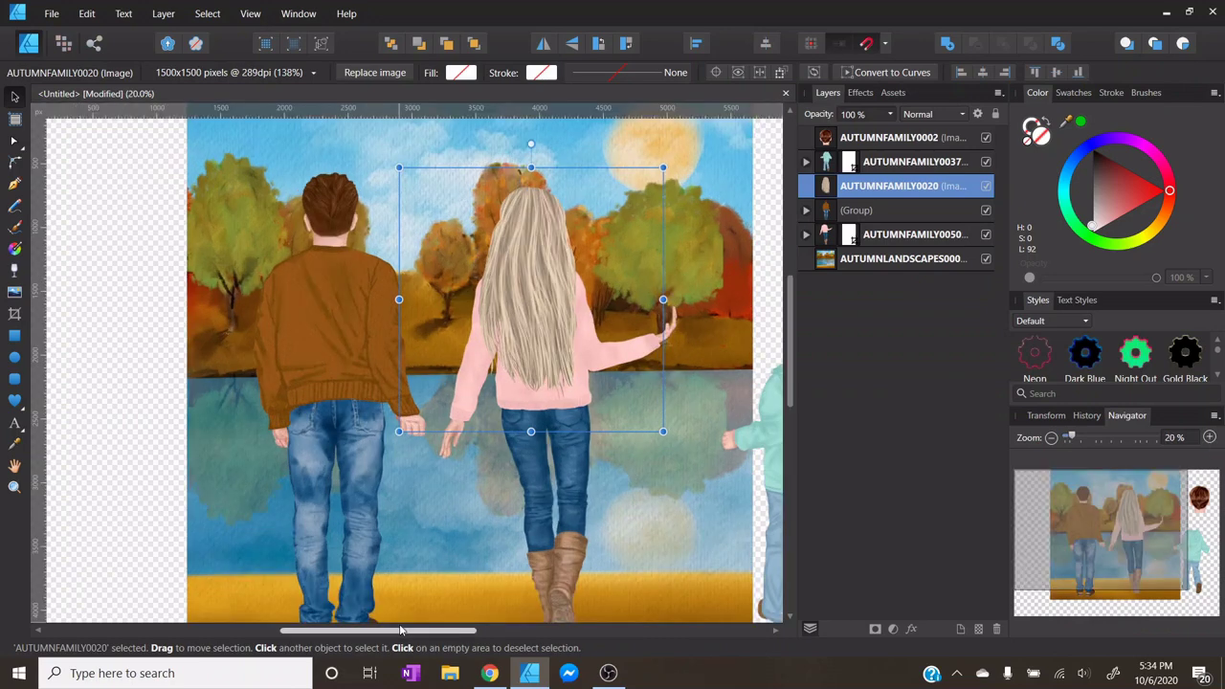
left_click_drag(403, 631, 429, 631)
left_click_drag(596, 169, 586, 177)
left_click_drag(449, 269, 456, 268)
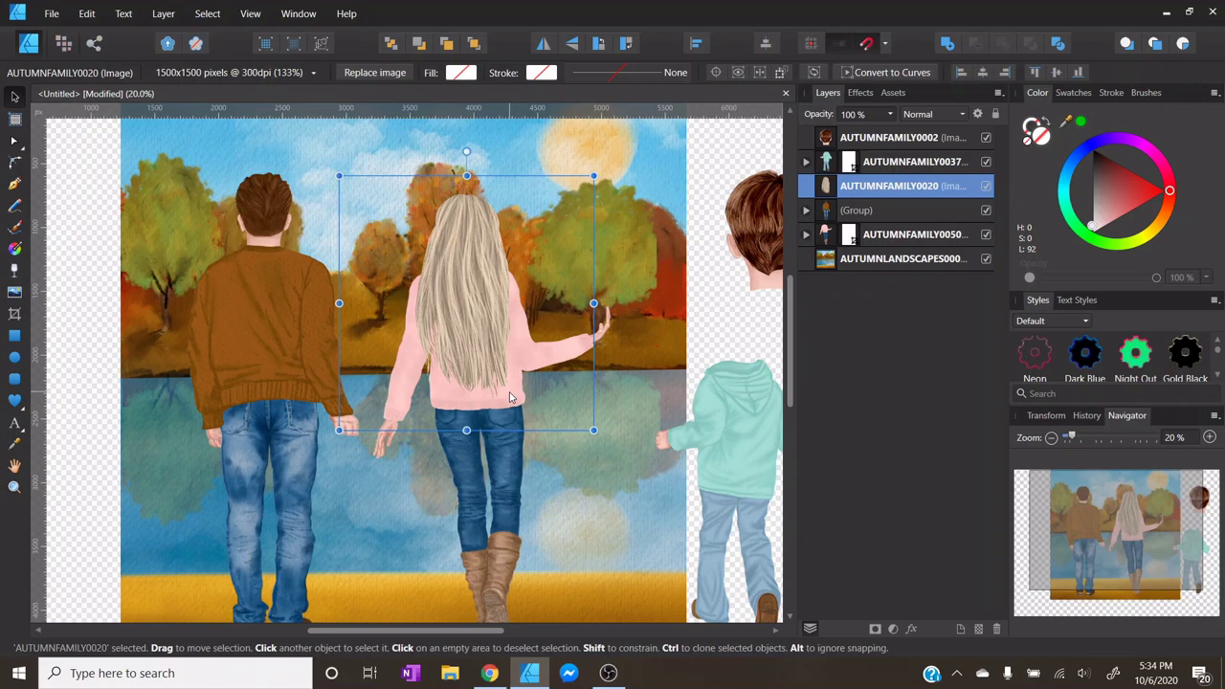
- Group the long blonde hair with the pink-sweater body
left_click(507, 454)
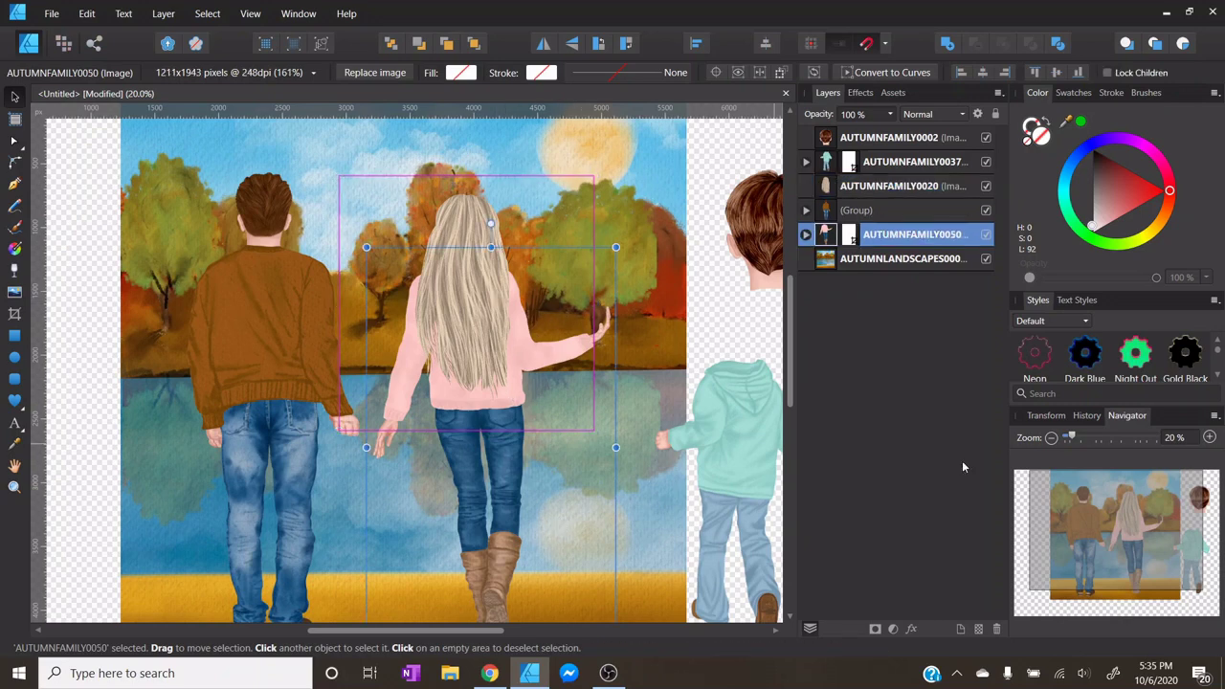
left_click(1051, 437)
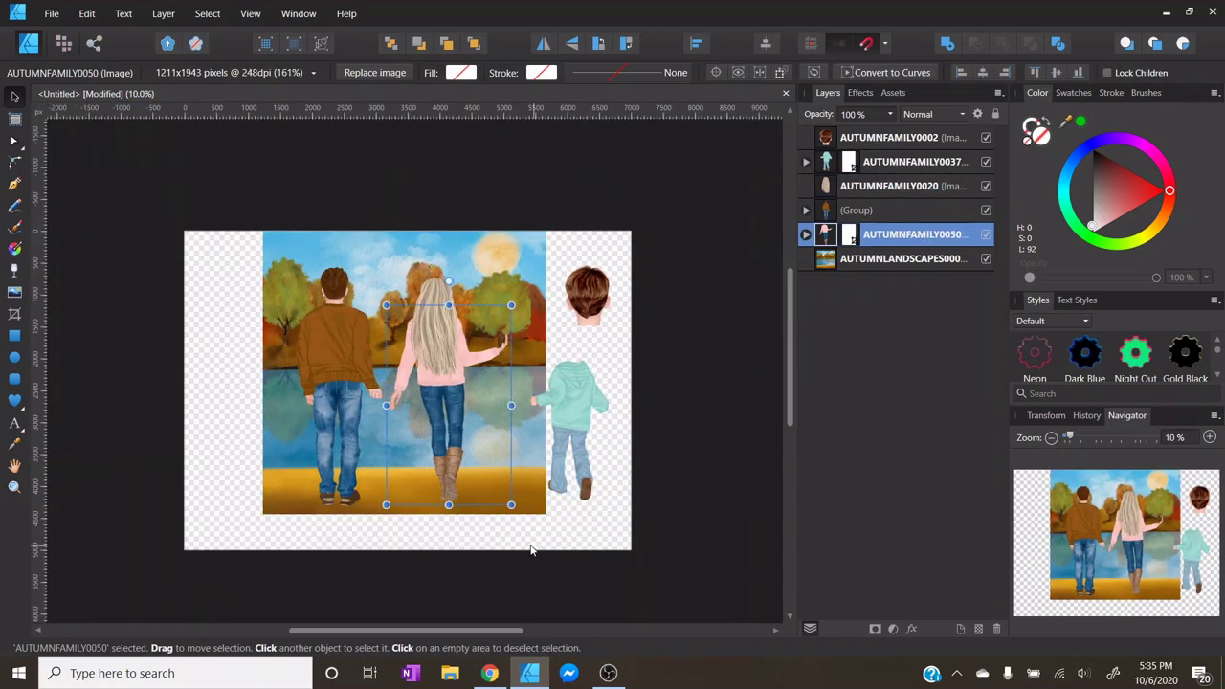
left_click_drag(525, 541, 342, 225)
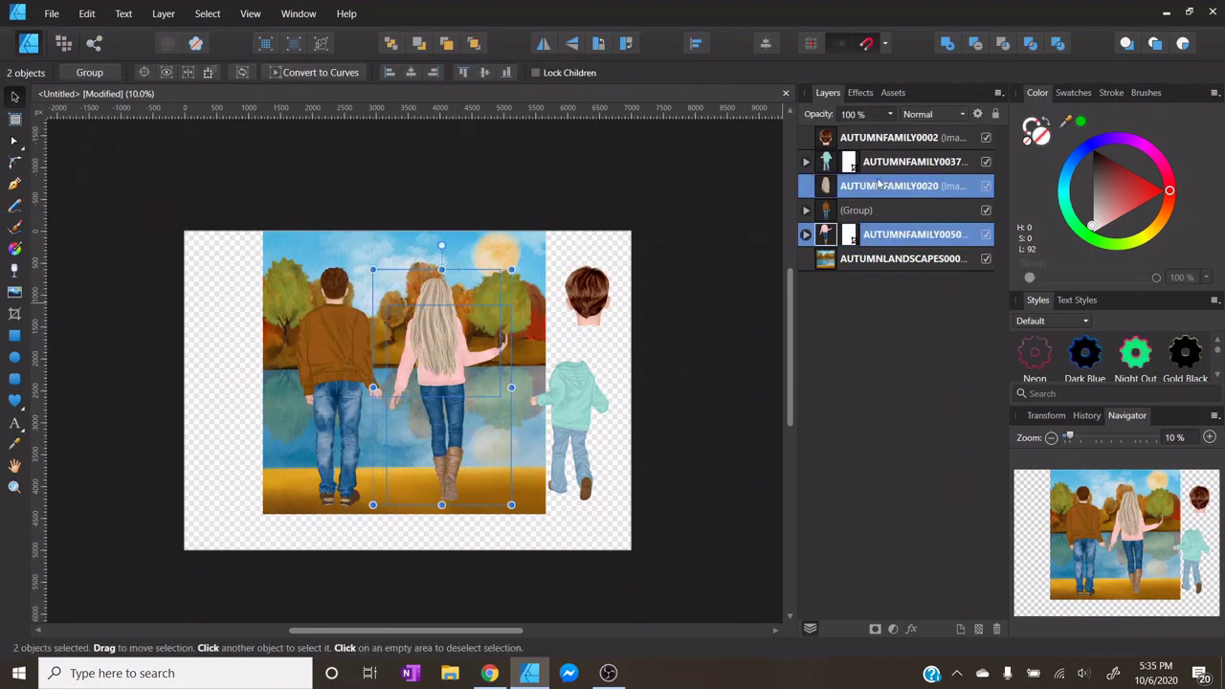
right_click(450, 340)
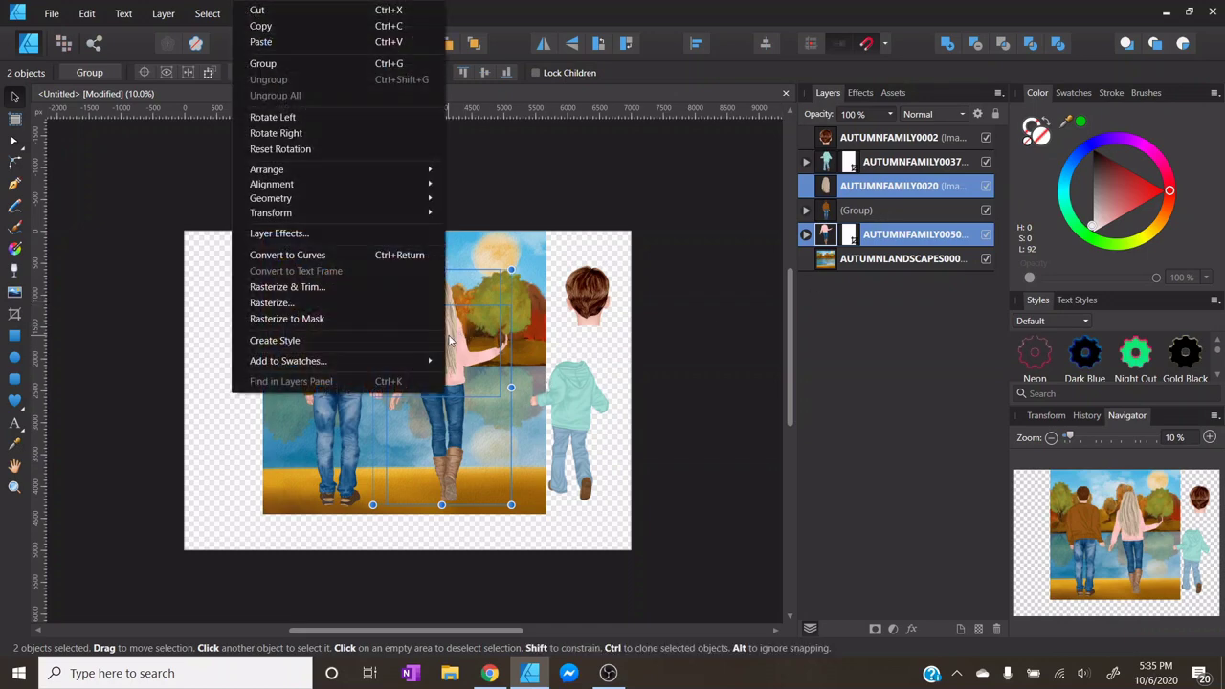
left_click(276, 67)
- Move the dad group toward the landscape's left edge, then scale the mom group down slightly and lower it, leaving a gap between them
left_click_drag(450, 425, 460, 424)
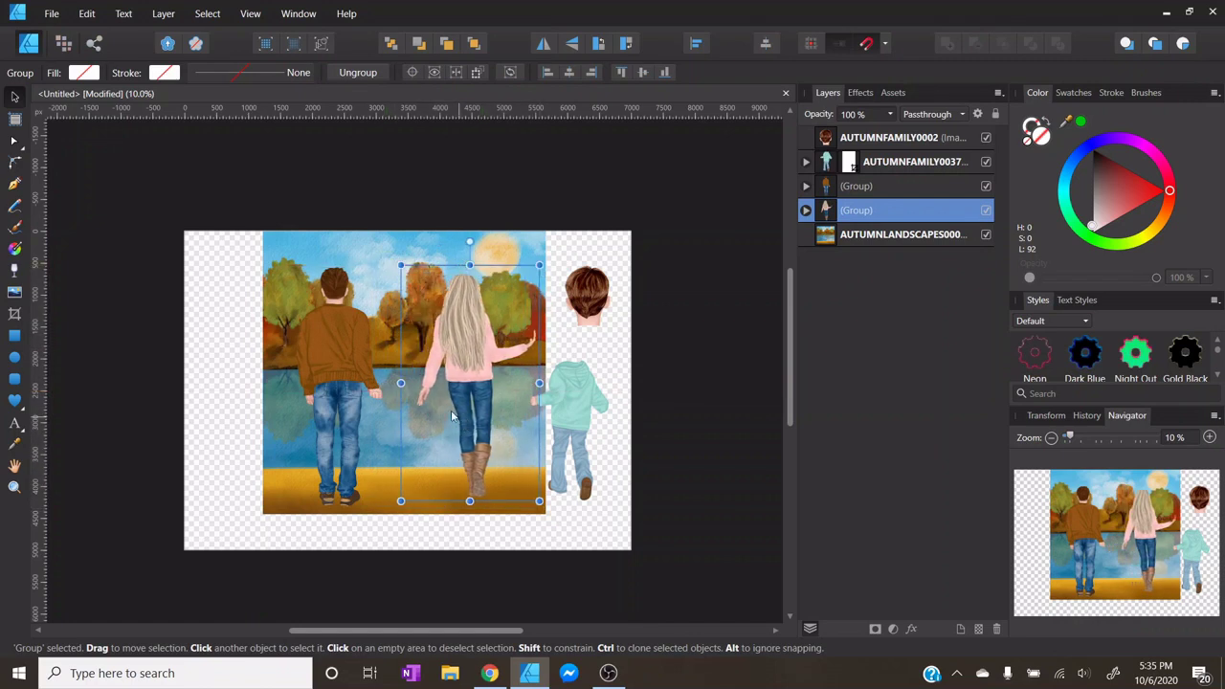
left_click_drag(332, 366, 326, 383)
left_click(468, 404)
left_click_drag(469, 404, 474, 419)
left_click_drag(542, 280, 534, 300)
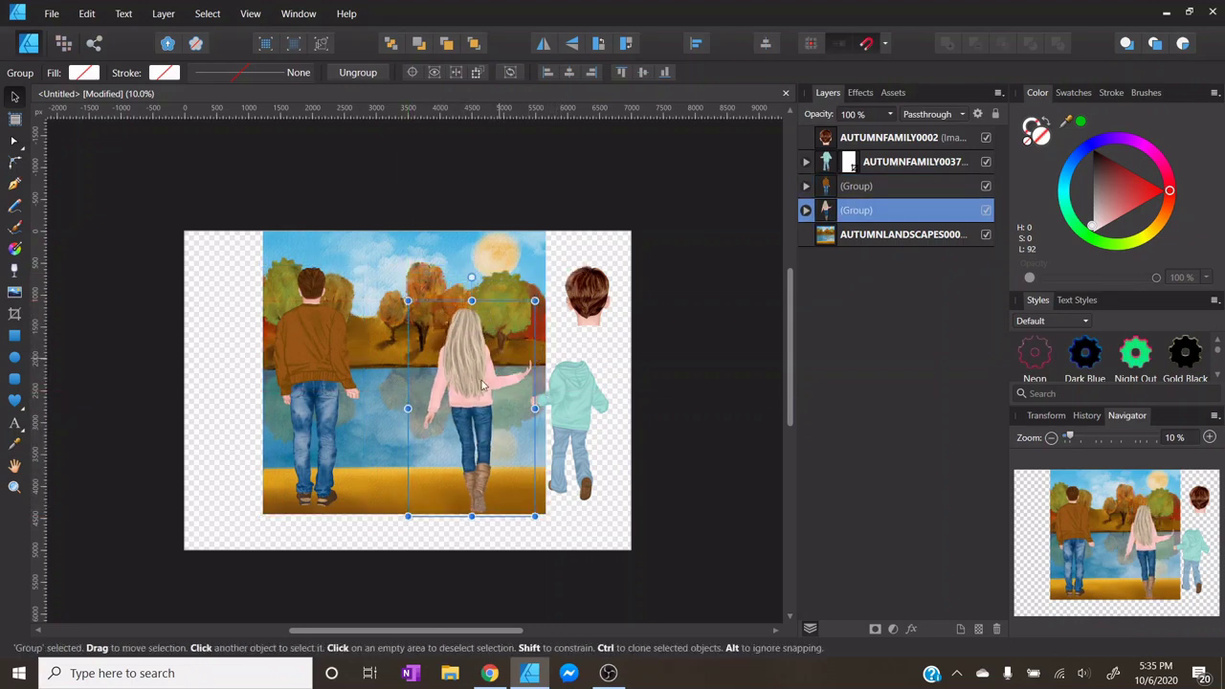
left_click_drag(483, 386, 467, 376)
left_click_drag(518, 290, 527, 275)
left_click_drag(470, 388, 455, 399)
- Place the pumpkin image AUTUMNFAMILY0007 at about 63% just above the mom's raised hand
left_click(1210, 438)
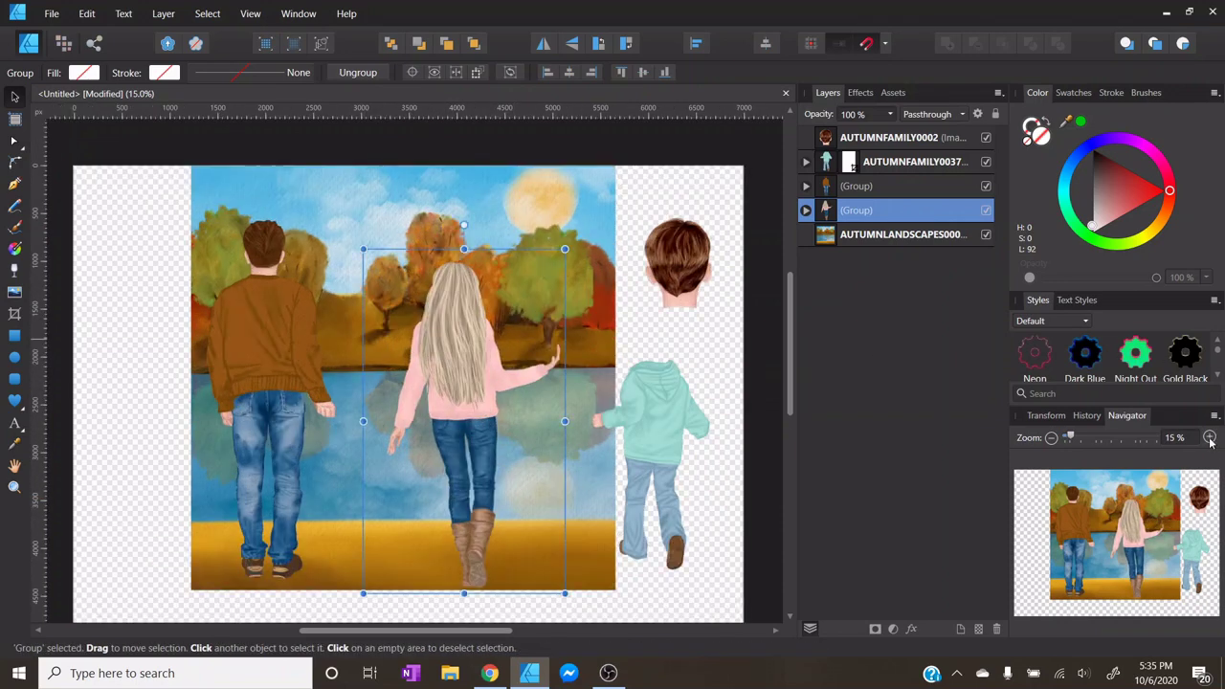
left_click(15, 295)
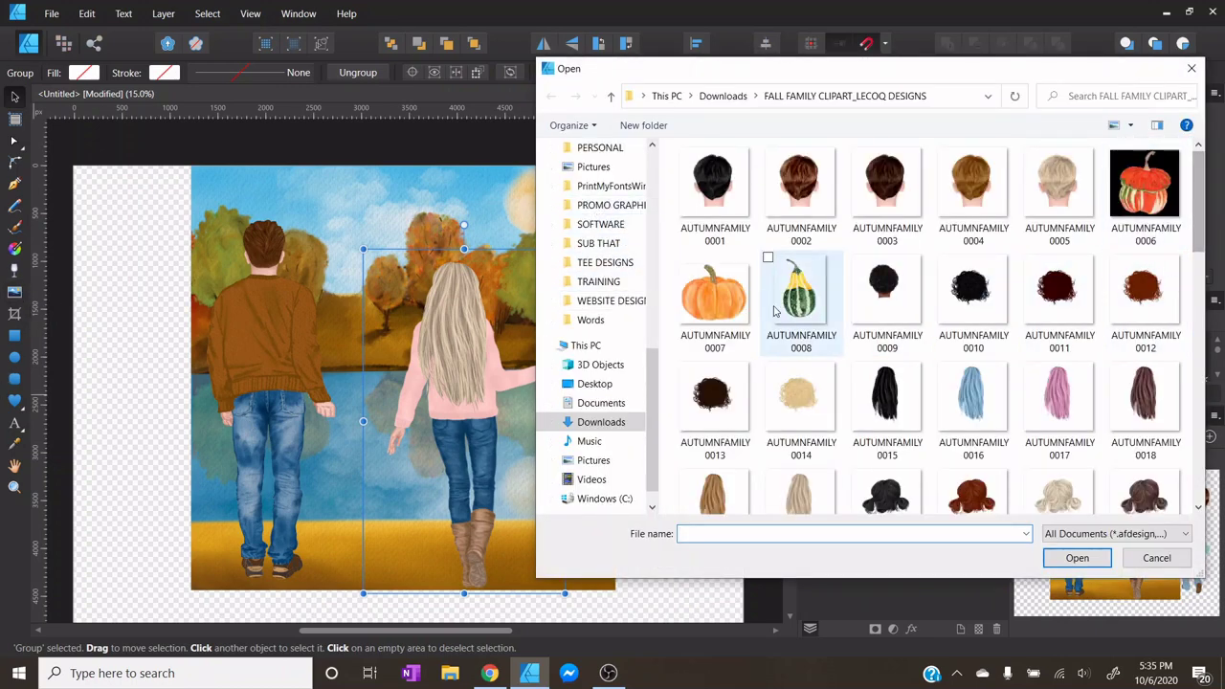
left_click(737, 316)
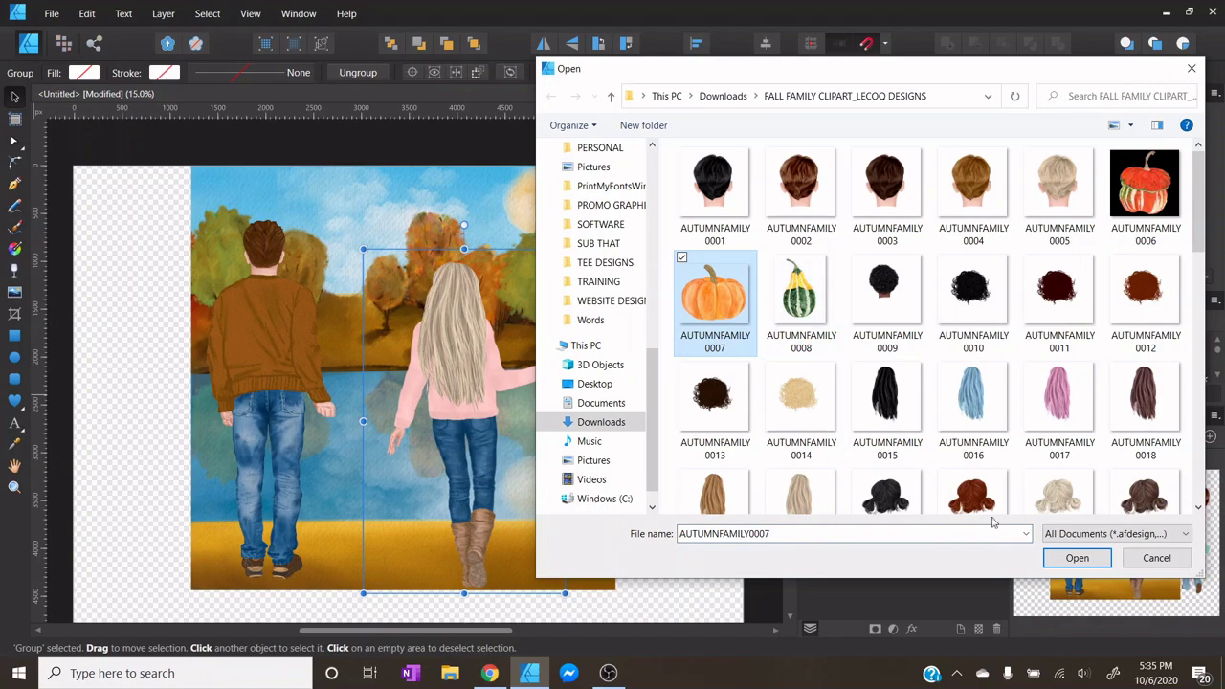
left_click(1076, 557)
left_click_drag(505, 286, 542, 330)
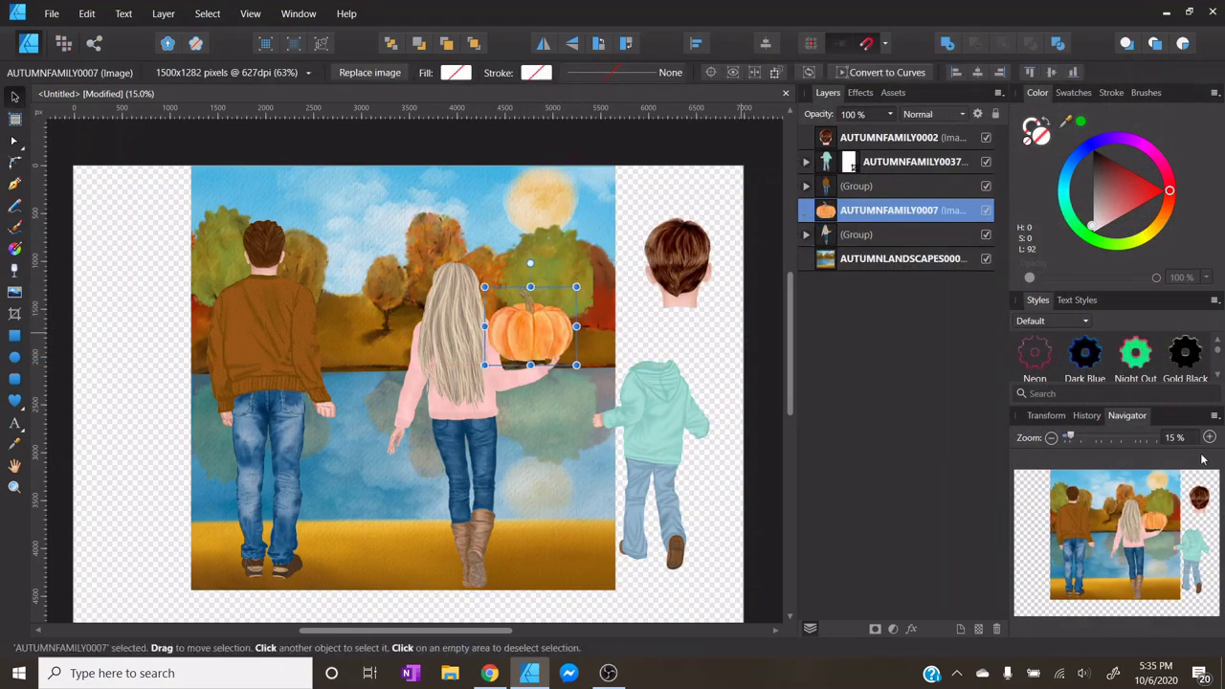
- Shrink the pumpkin to about 47% and seat it in the mom's raised hand
left_click(1210, 438)
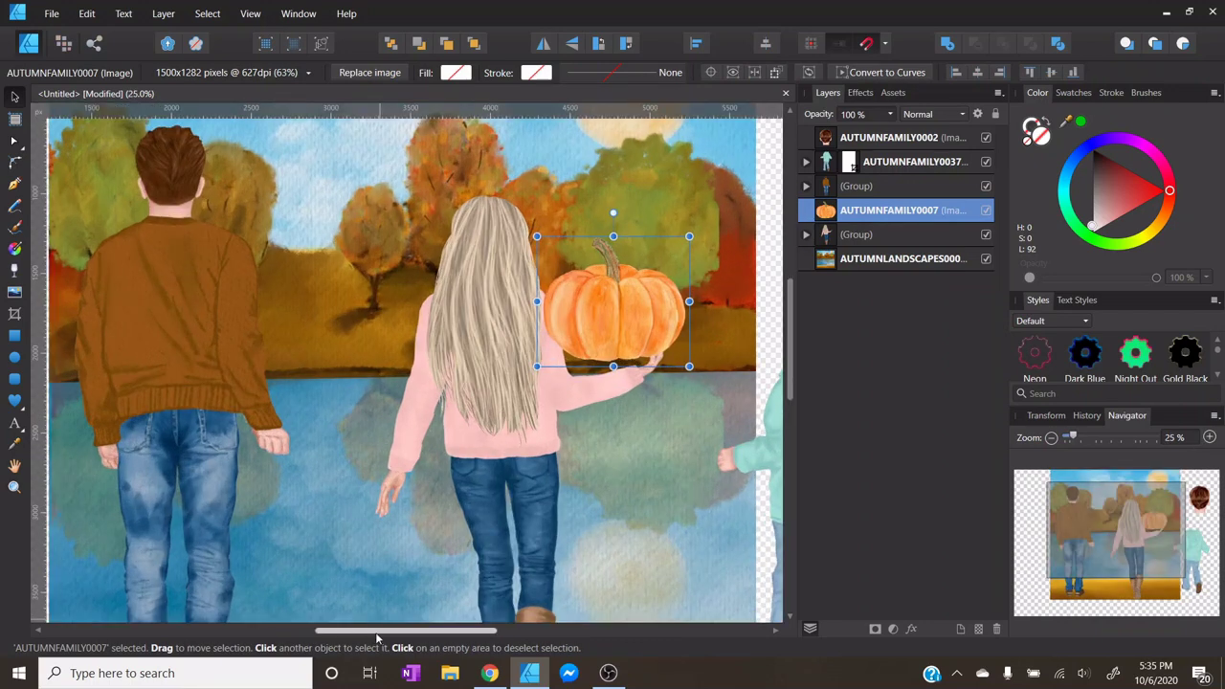
left_click_drag(371, 632, 411, 632)
left_click(1209, 437)
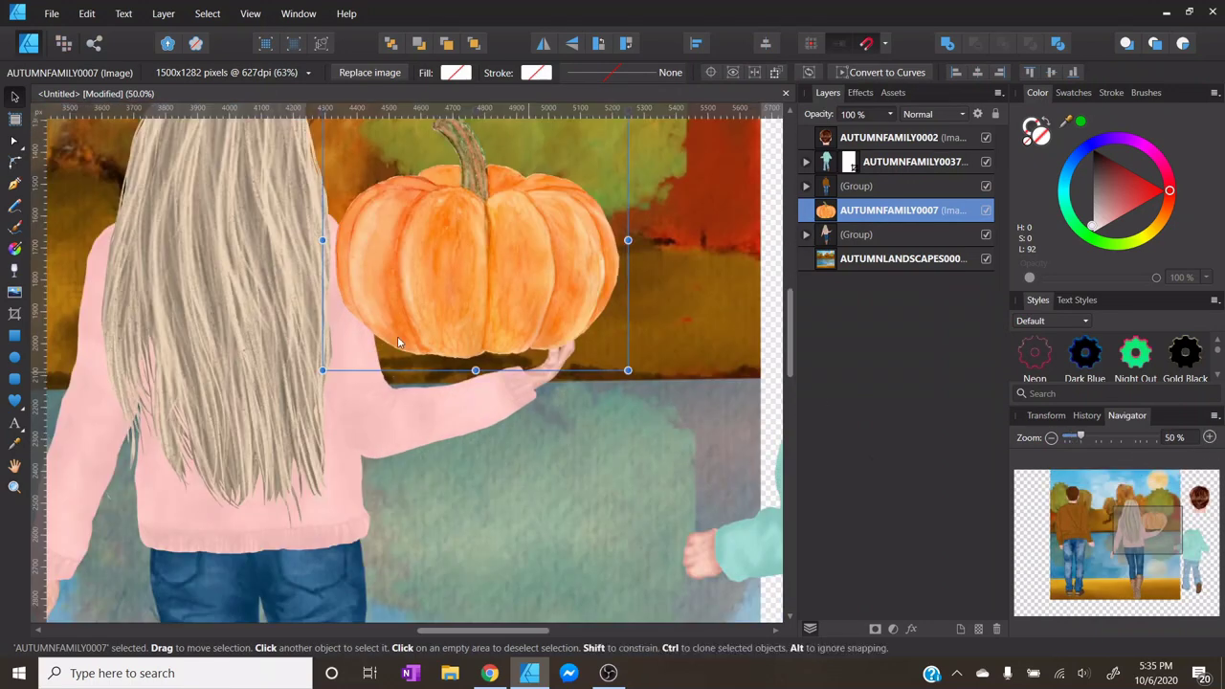
scroll(492, 362, "up", 3)
left_click_drag(483, 376, 481, 382)
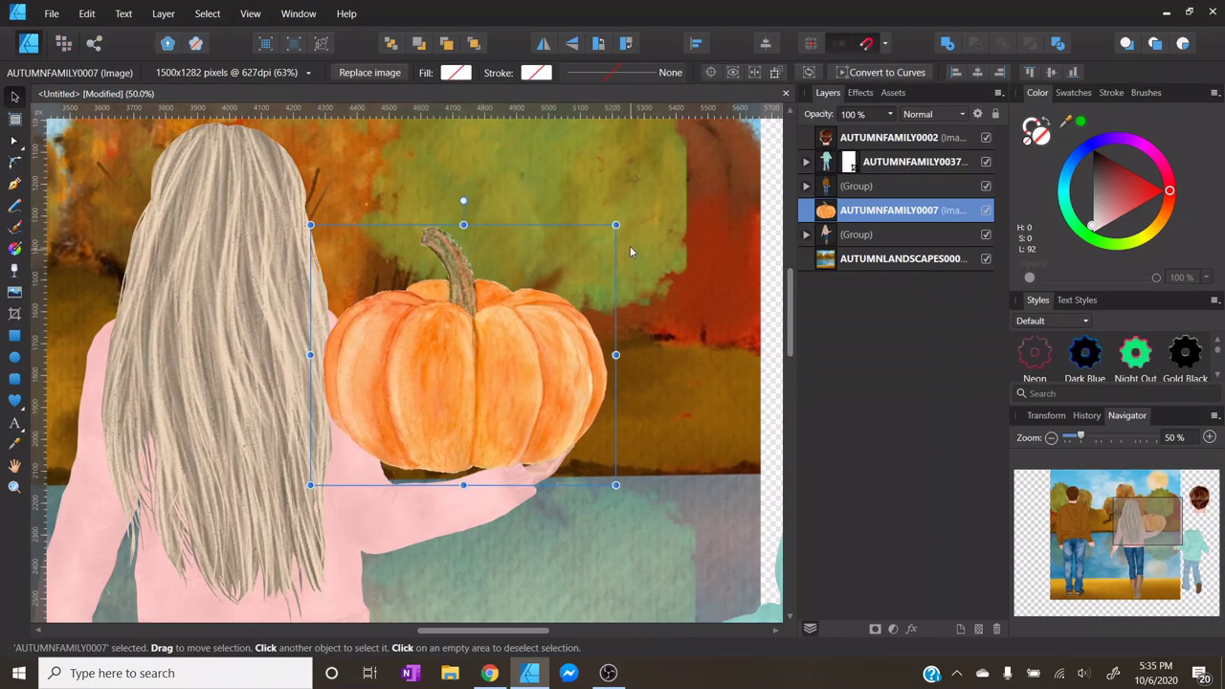
left_click_drag(616, 225, 537, 292)
left_click_drag(434, 438, 478, 440)
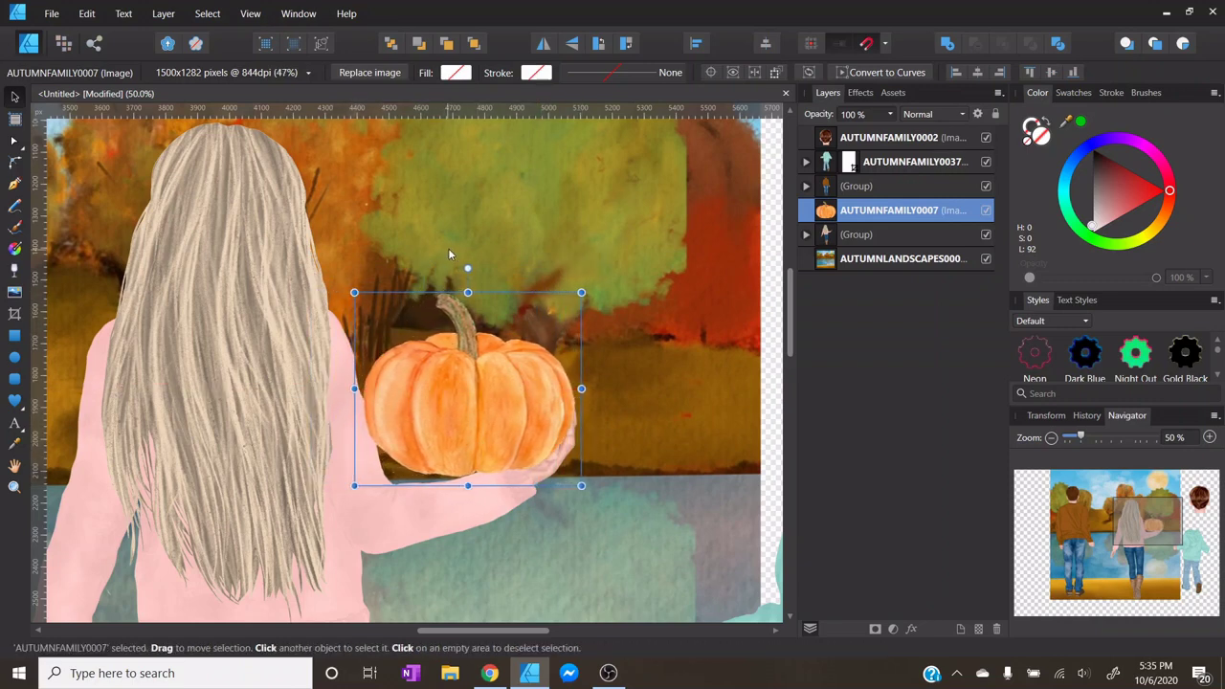
- Tilt the pumpkin counterclockwise to rest along the mom's forearm and move its layer beneath her group
left_click_drag(464, 269, 440, 278)
left_click_drag(490, 402, 497, 405)
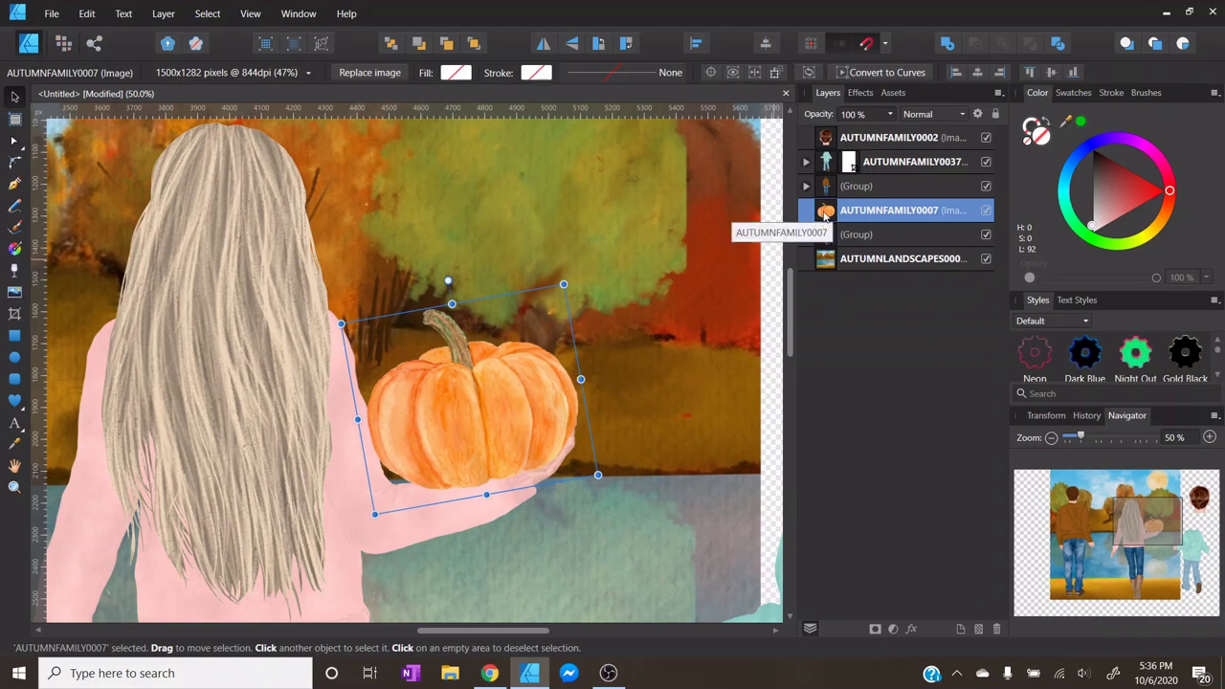
left_click_drag(825, 216, 816, 254)
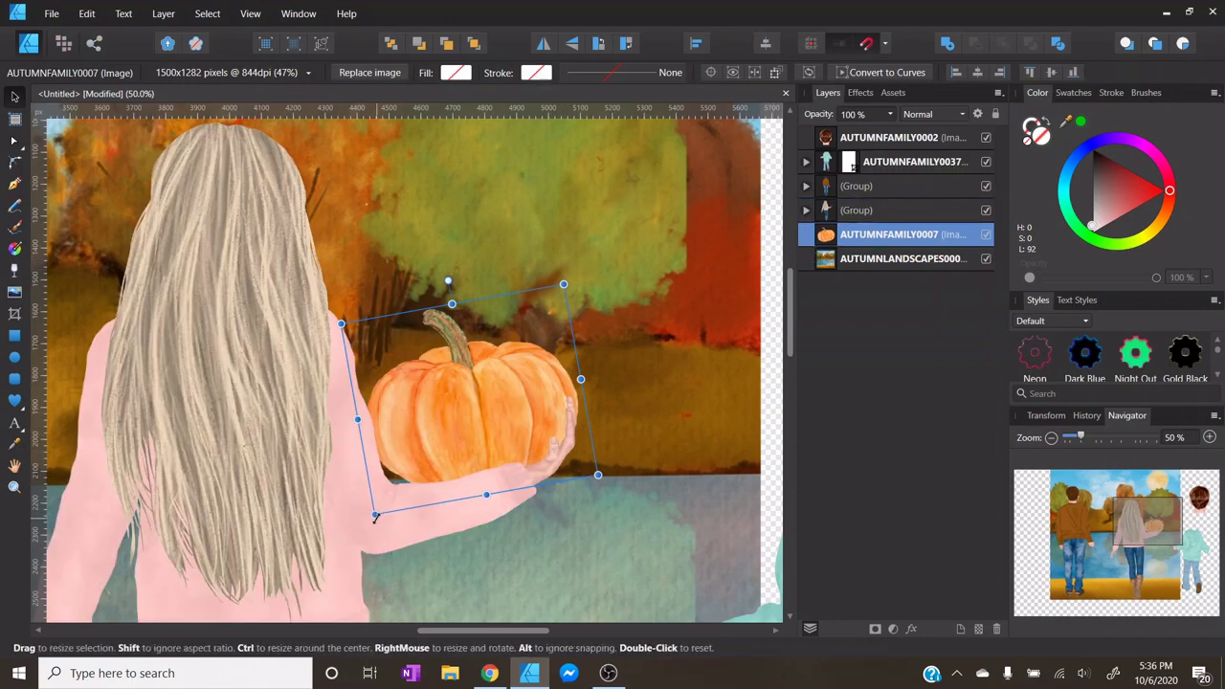
- Shrink the pumpkin to about 44% and lower it so it rests in the mom's palm
left_click_drag(377, 512, 386, 501)
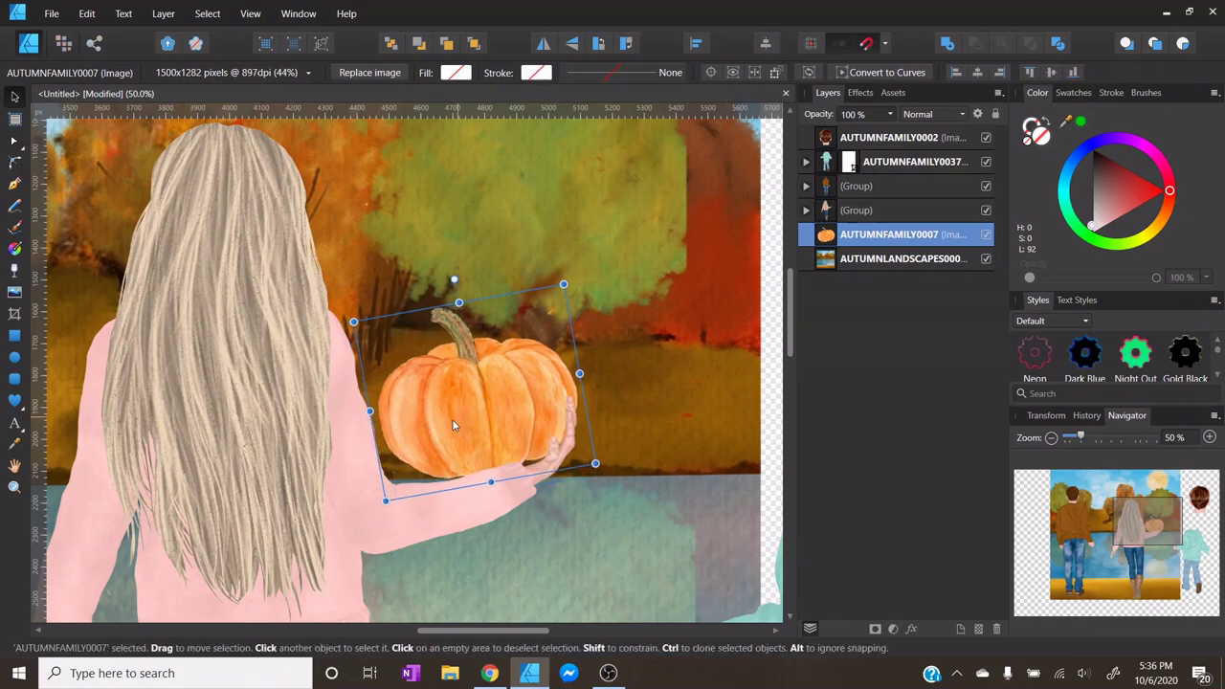
left_click_drag(453, 425, 455, 431)
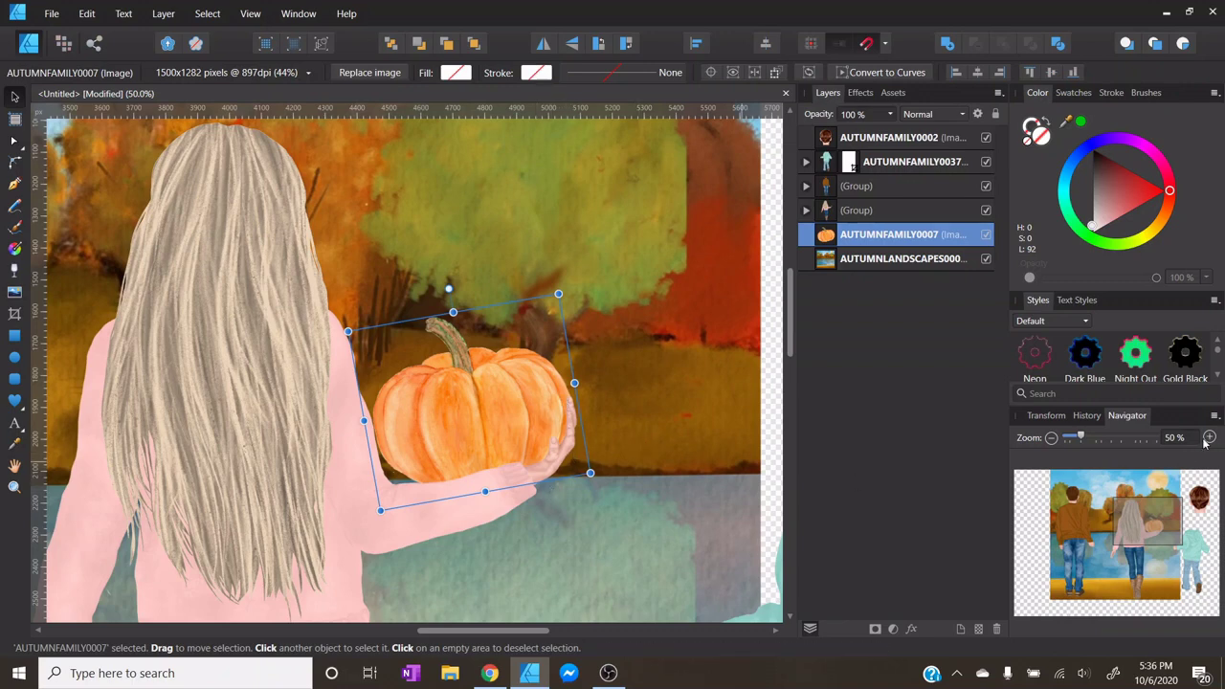
left_click(1210, 438)
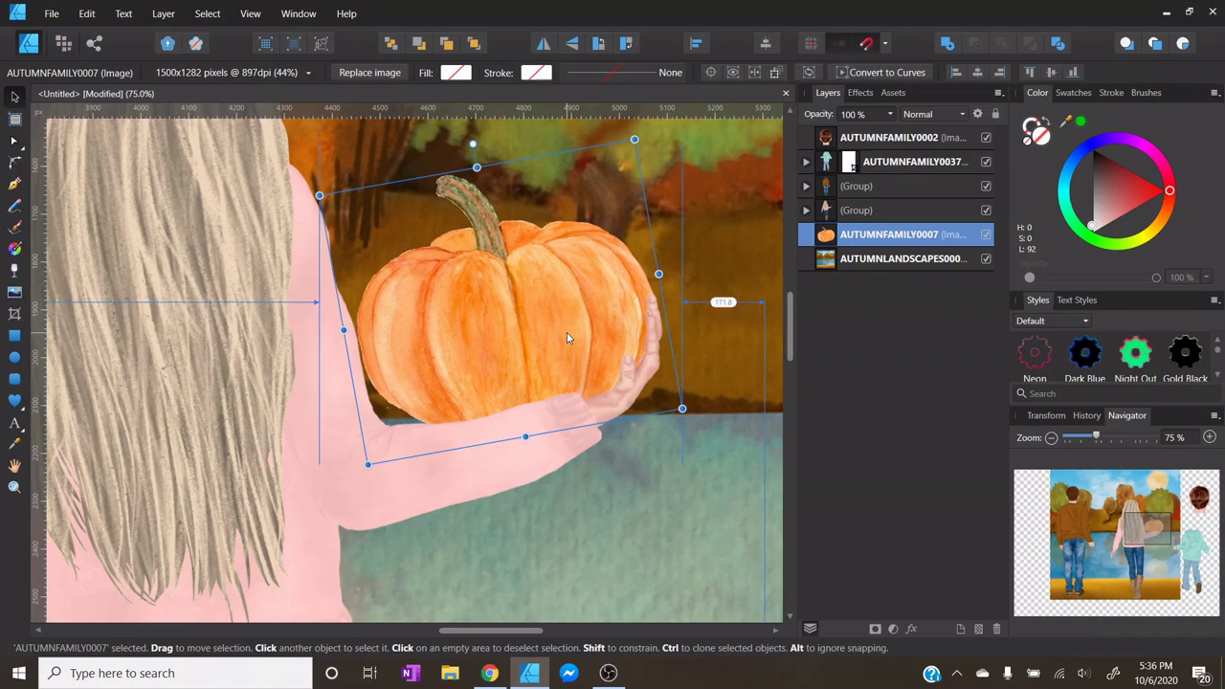
left_click_drag(642, 325, 644, 325)
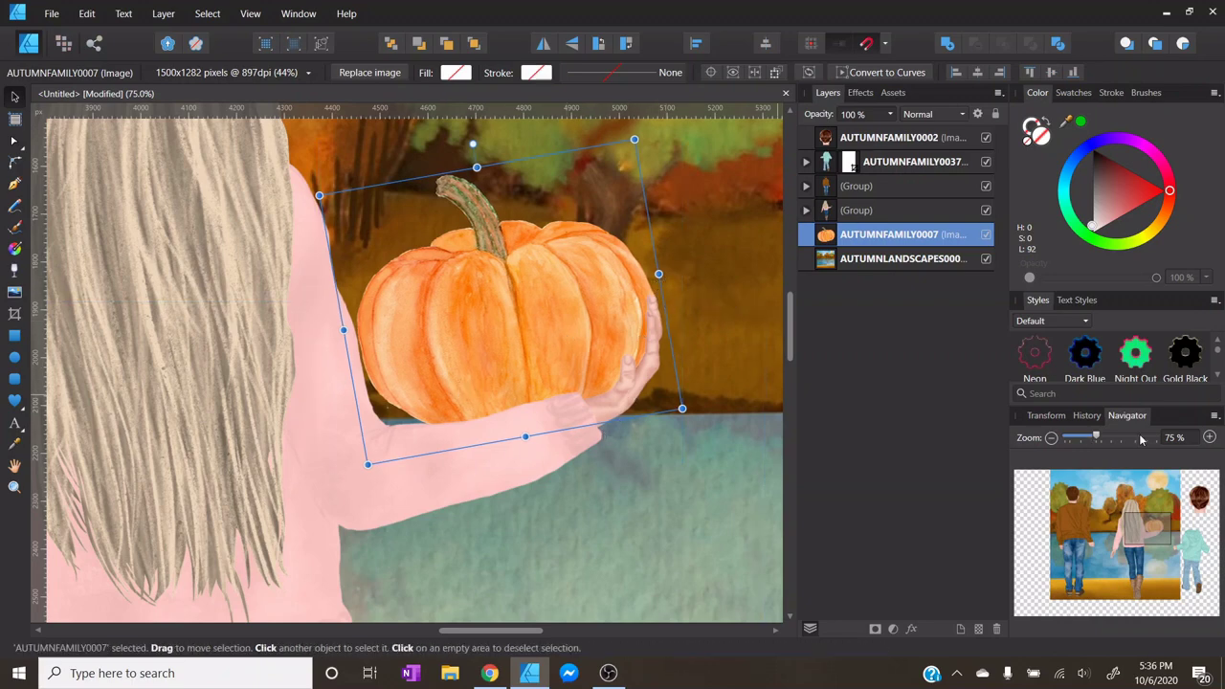
- Group the pumpkin with the mom's group
left_click(1052, 438)
left_click(1051, 438)
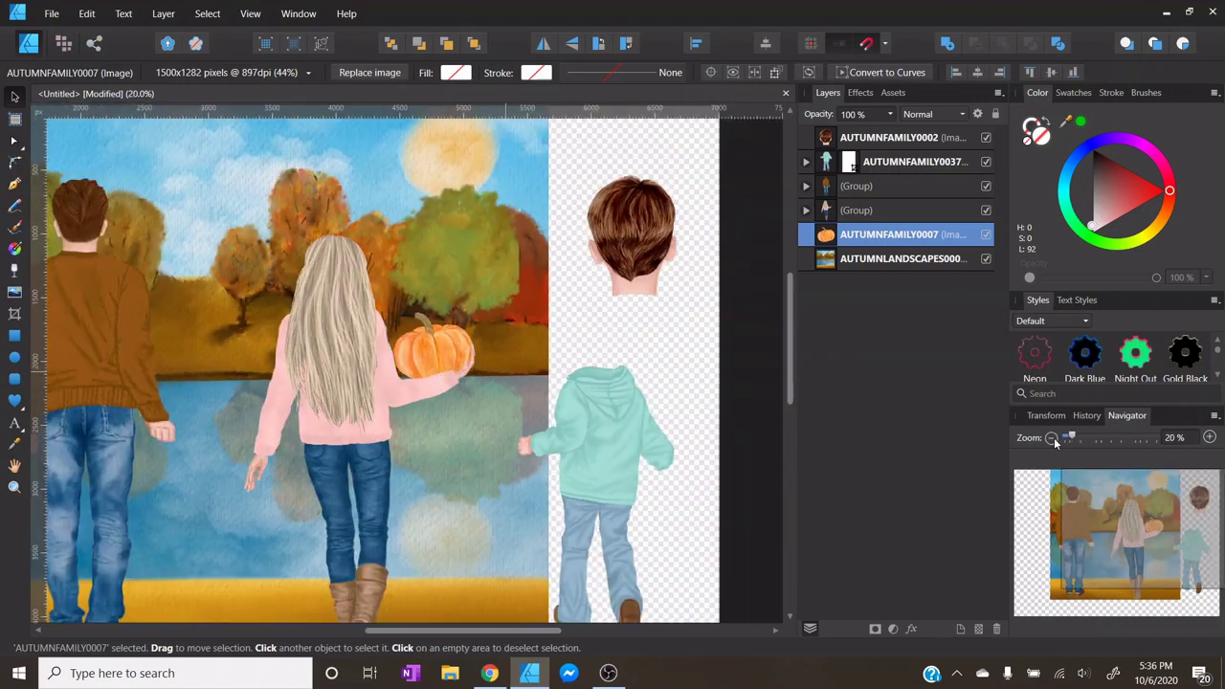
left_click(1051, 437)
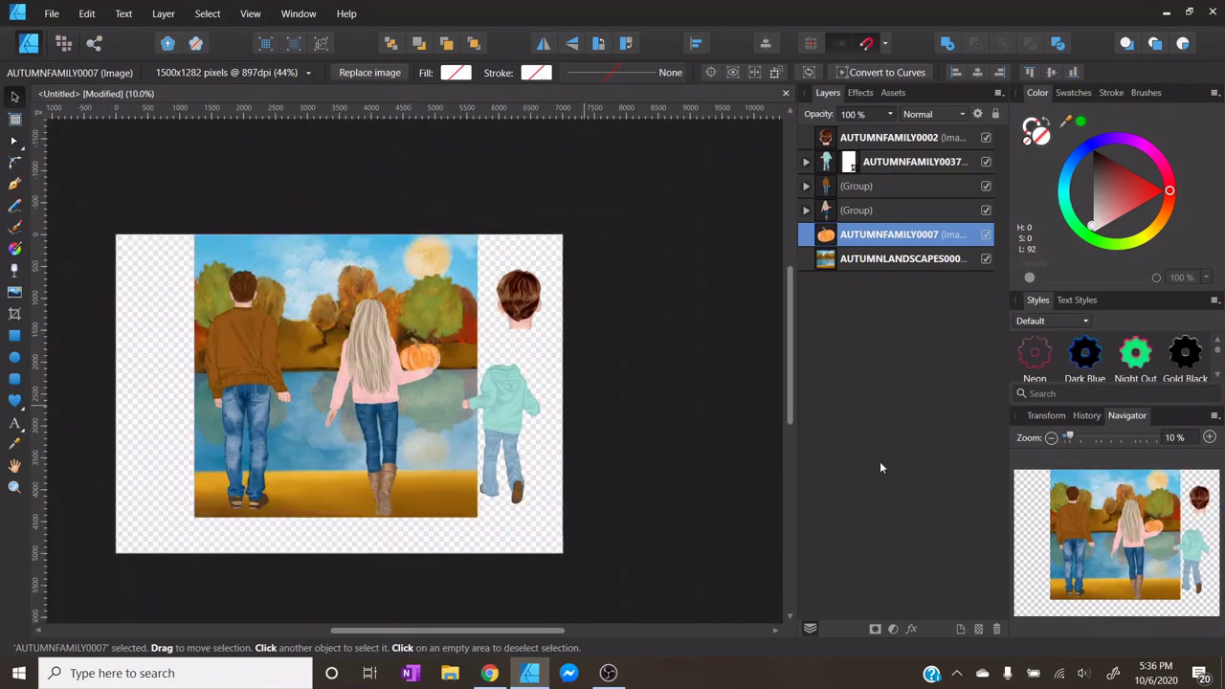
left_click_drag(463, 555, 287, 240)
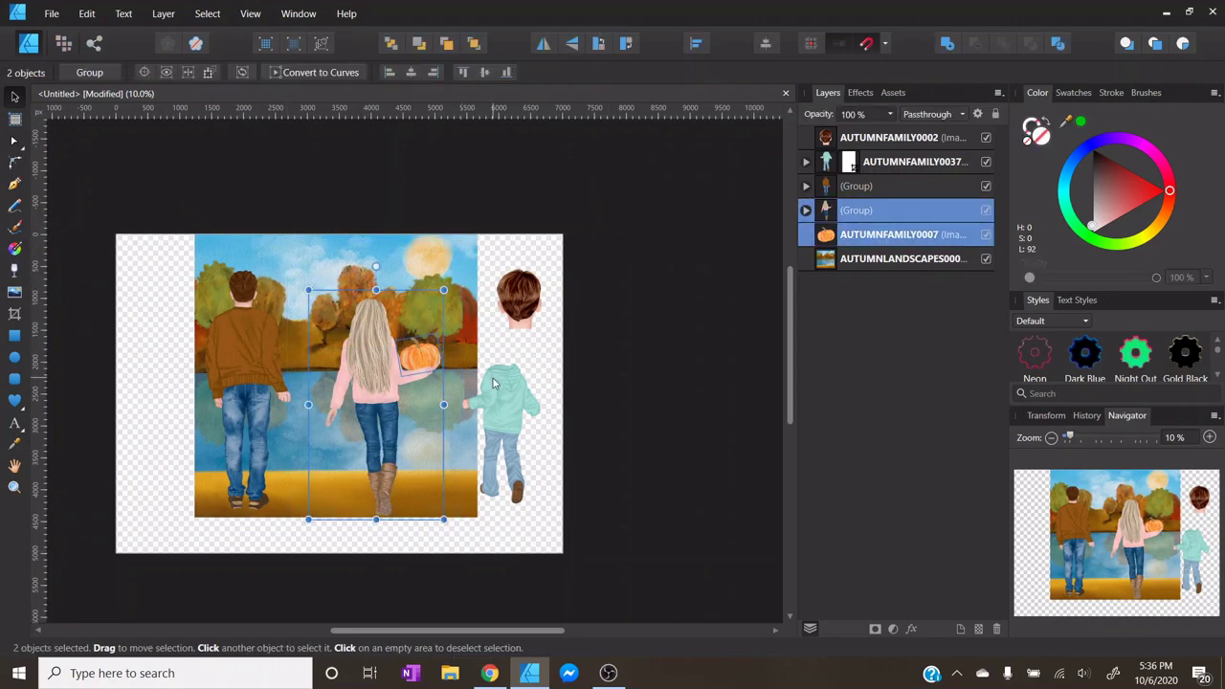
right_click(387, 387)
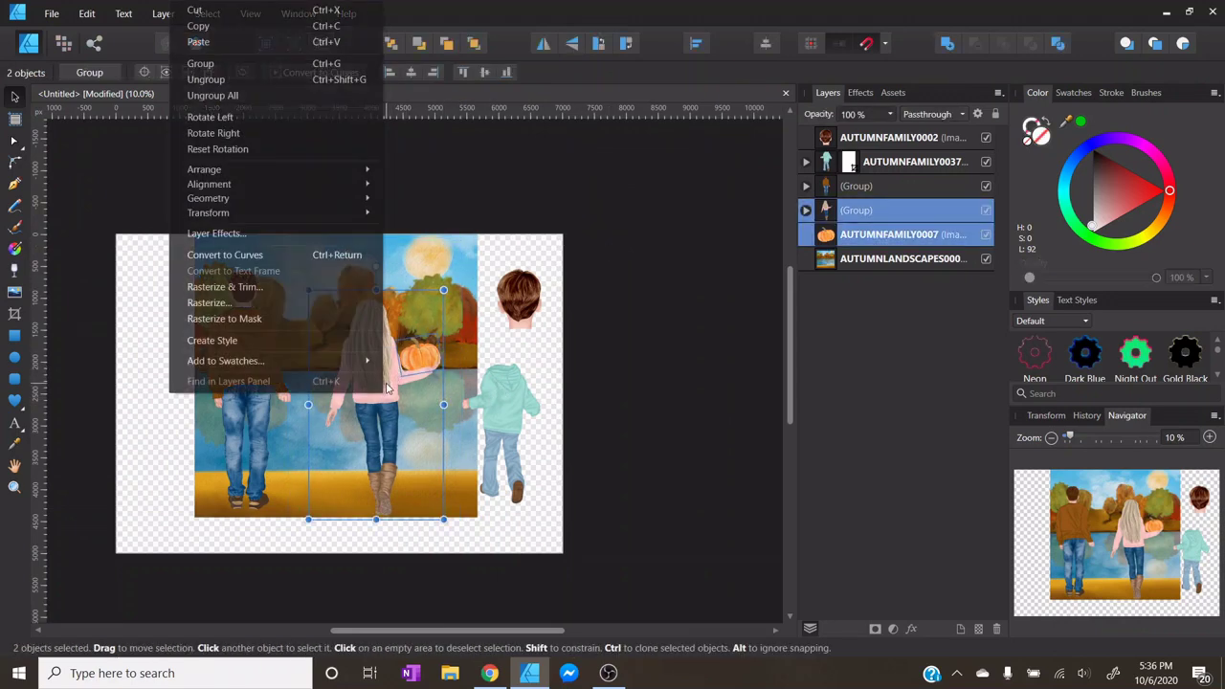
left_click(226, 65)
- Place the wagon handle image AUTUMNFAMILY0043 at about 84% between the dad and mom, directly above the landscape layer
left_click(379, 531)
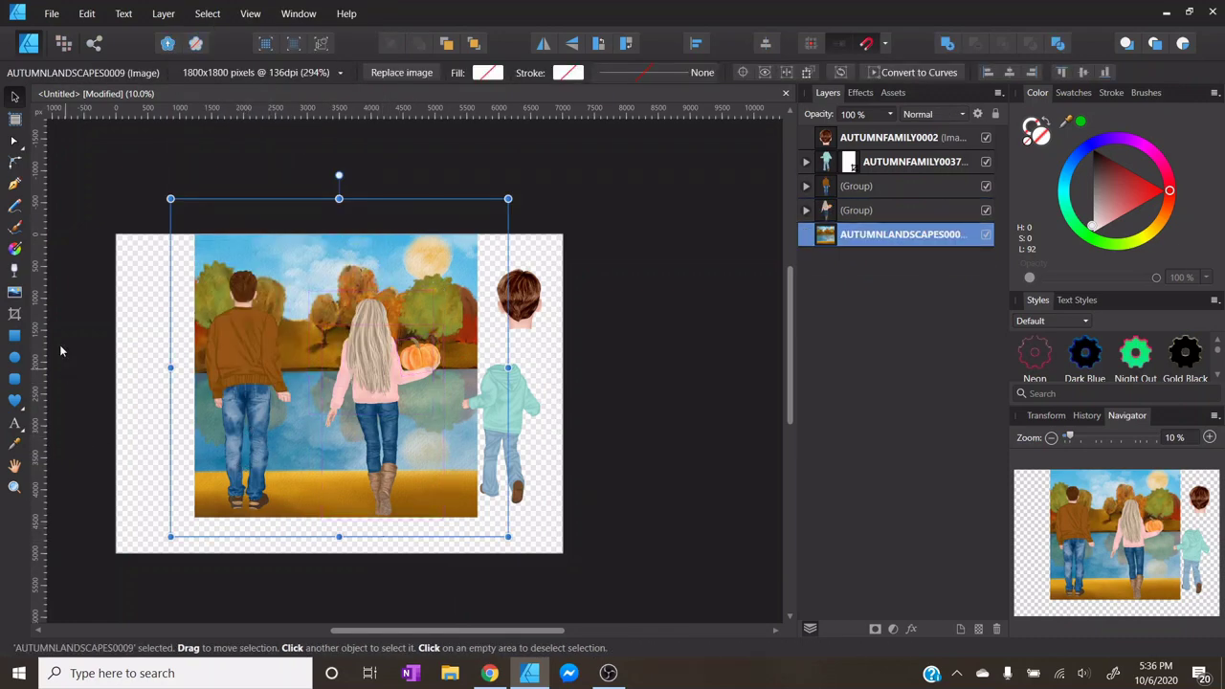
left_click(15, 293)
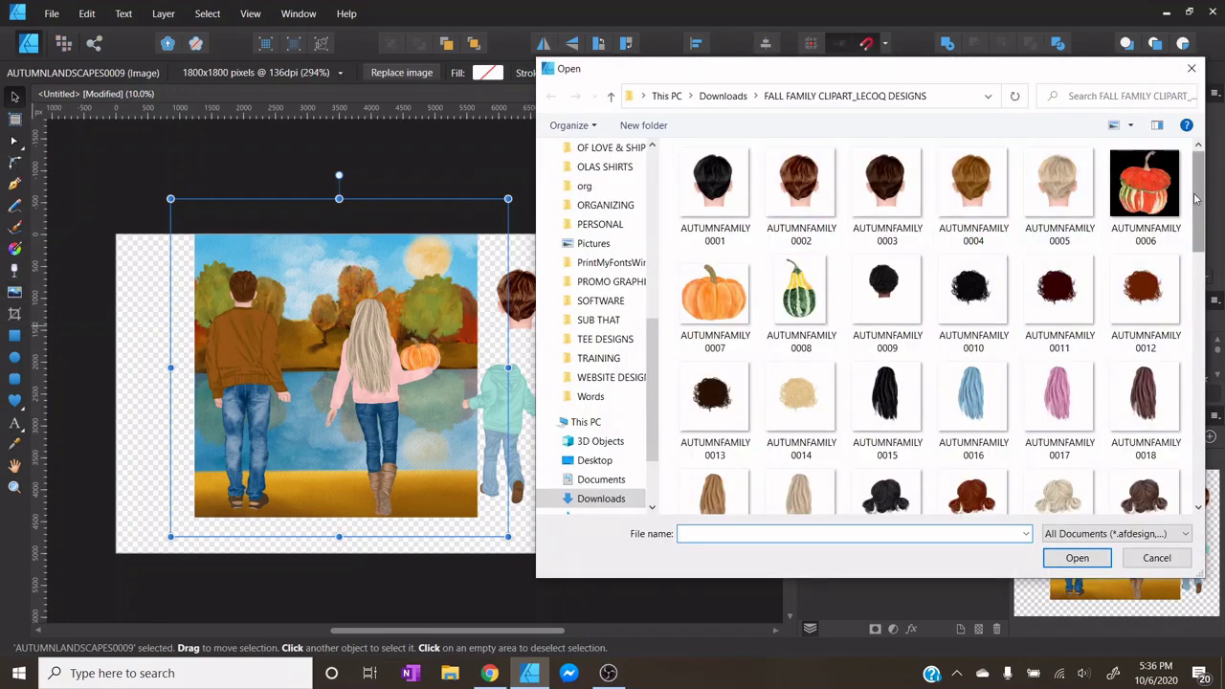
left_click_drag(1195, 198, 1213, 376)
left_click(715, 292)
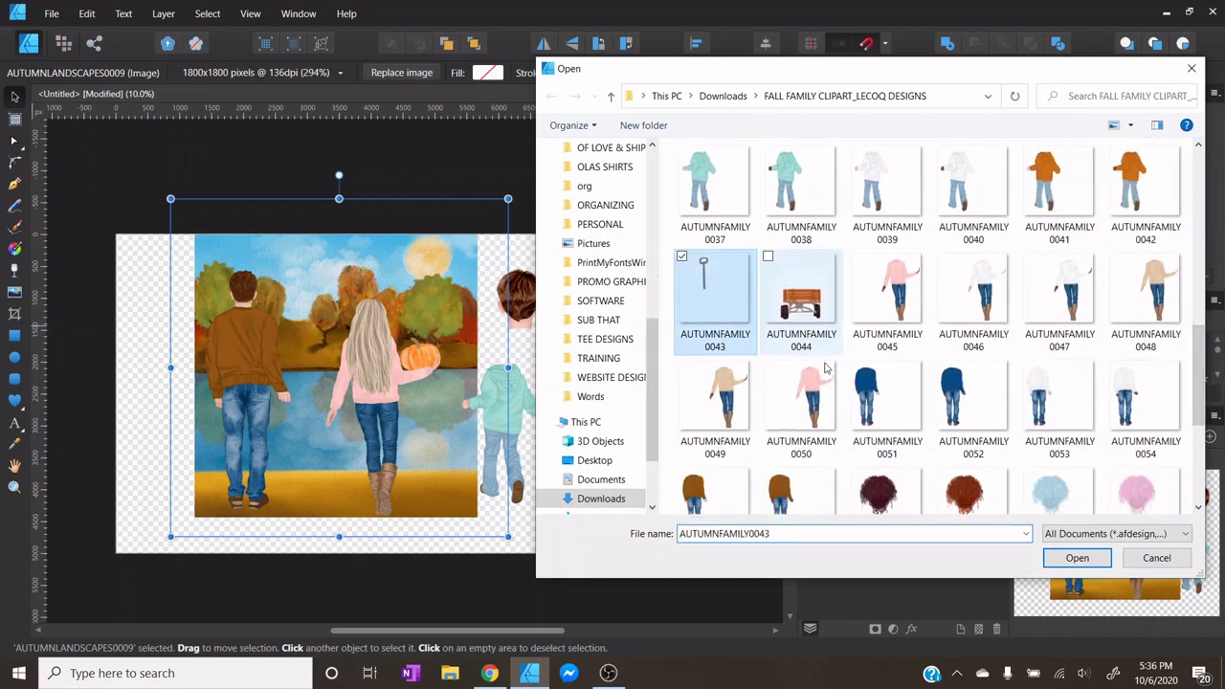
left_click(1076, 558)
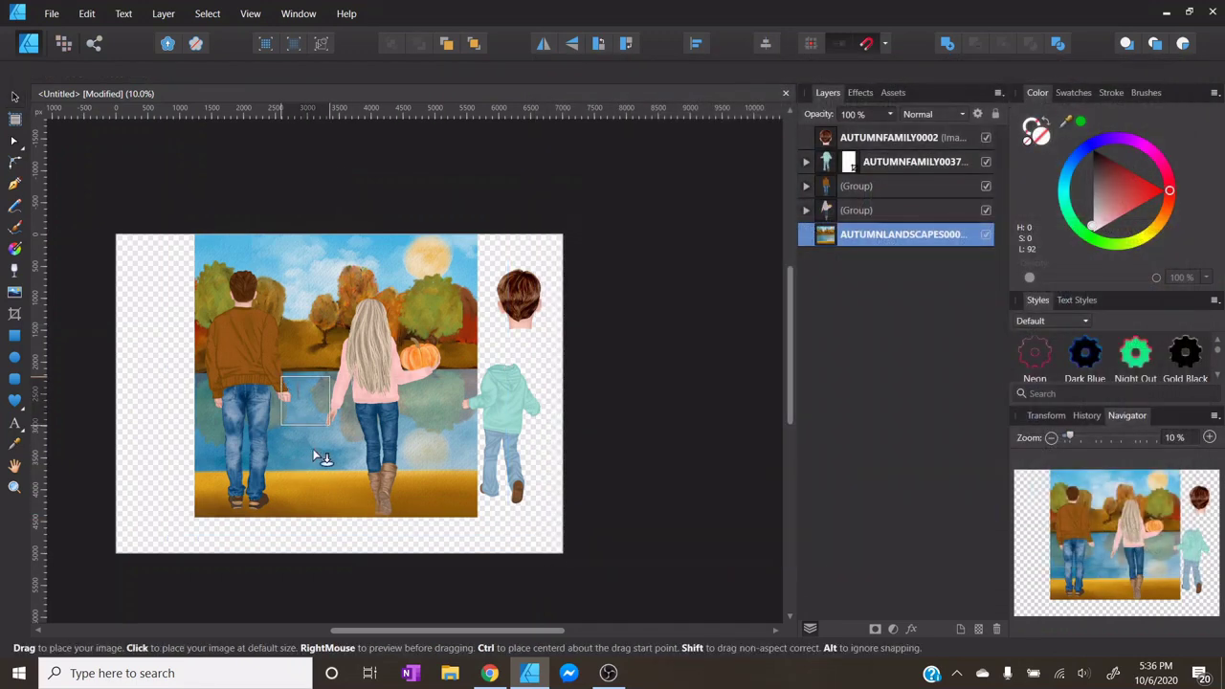
left_click_drag(314, 450, 346, 528)
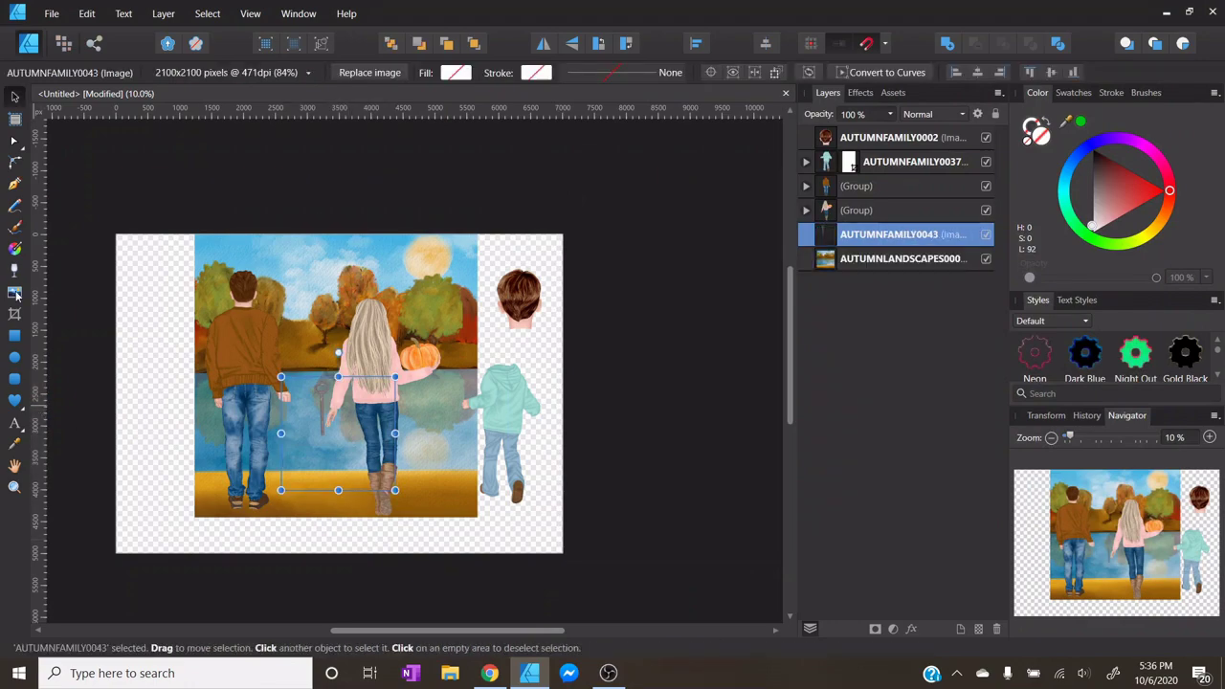
- Place the wagon image AUTUMNFAMILY0044 at about 51% on the ground between the dad and mom
left_click(15, 296)
scroll(818, 362, "down", 5)
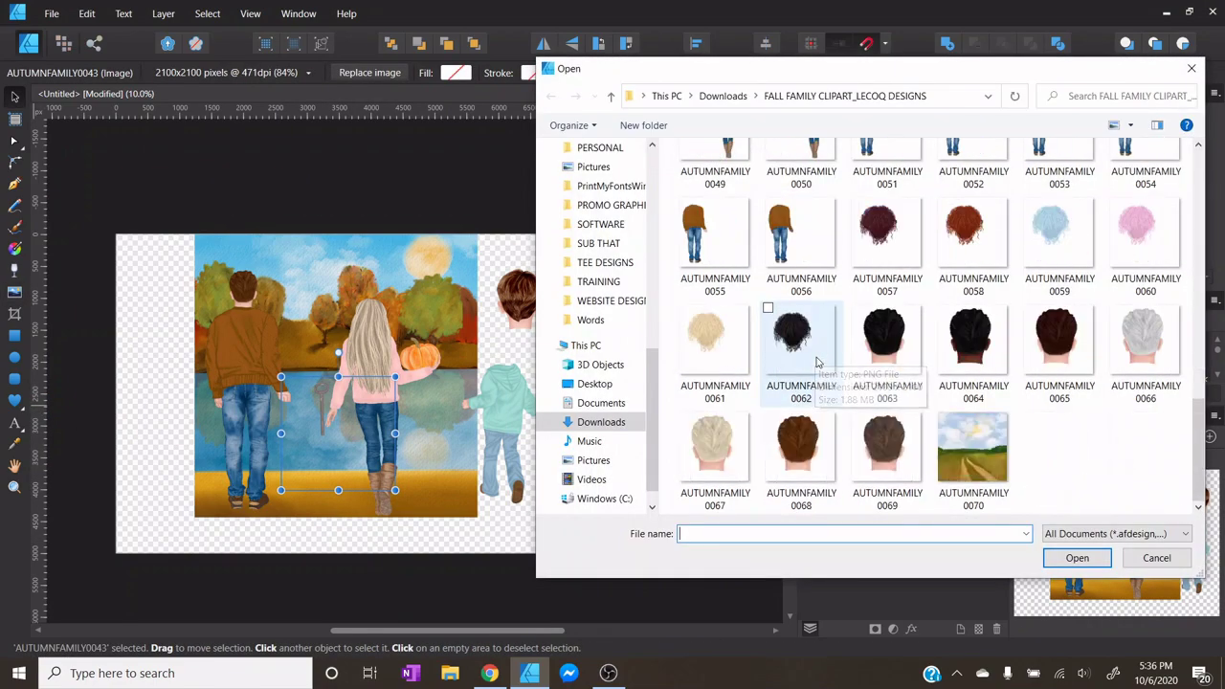
scroll(818, 362, "up", 3)
left_click(801, 173)
left_click(1077, 558)
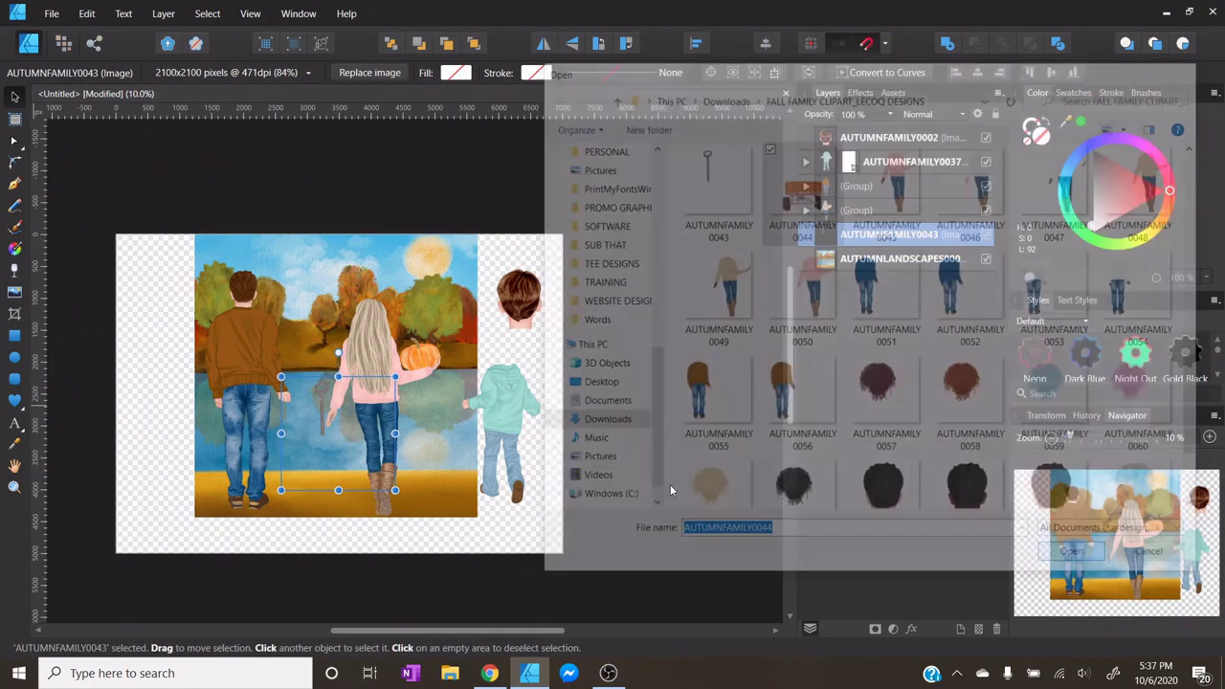
left_click_drag(301, 442, 370, 511)
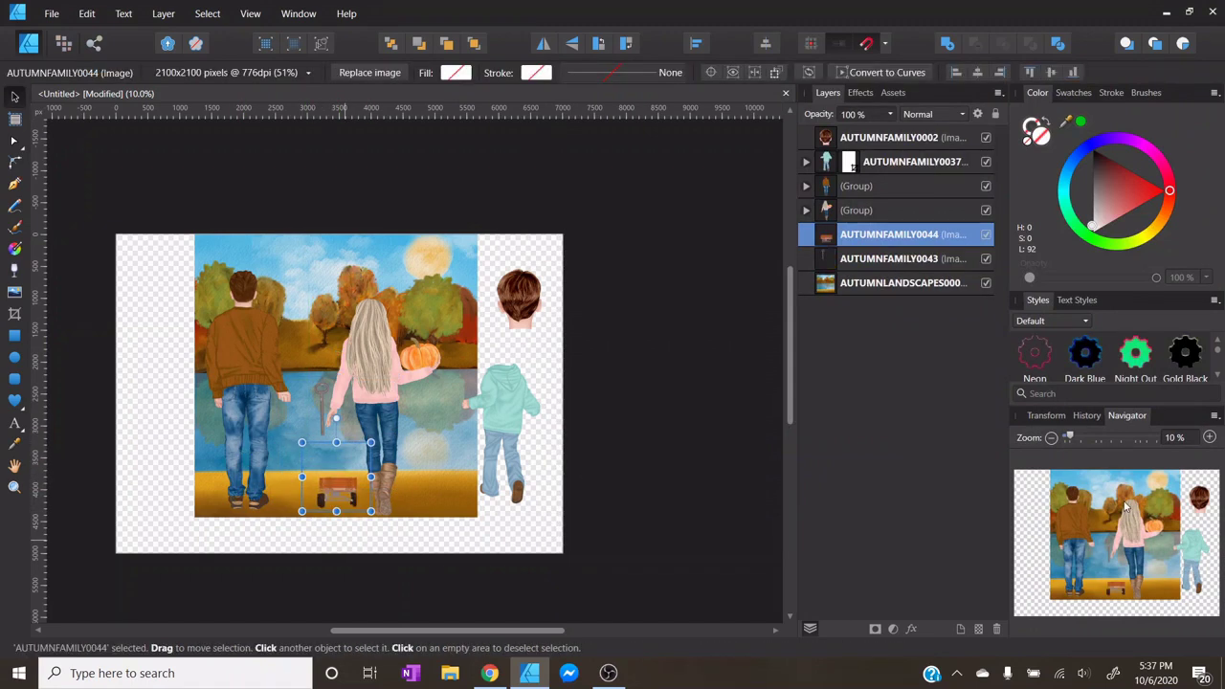
- Crop the wagon image's empty top and side margins to about 1410x1080 pixels
left_click(1210, 439)
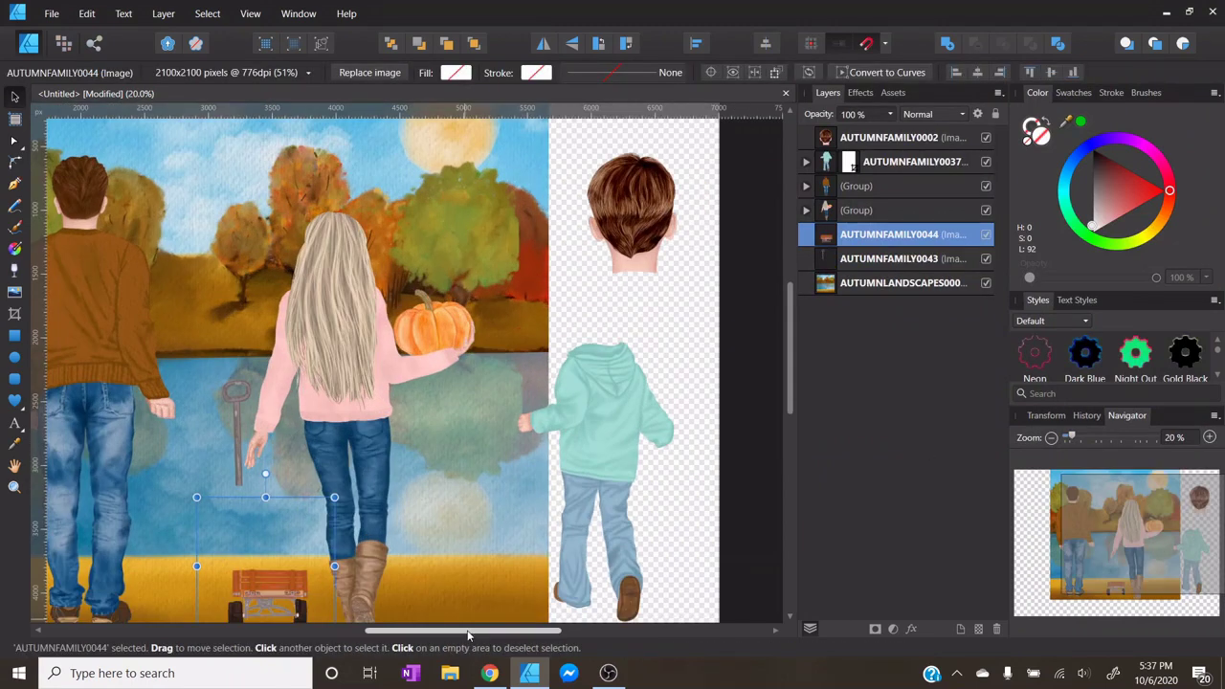
left_click_drag(464, 632, 378, 631)
scroll(450, 402, "down", 3)
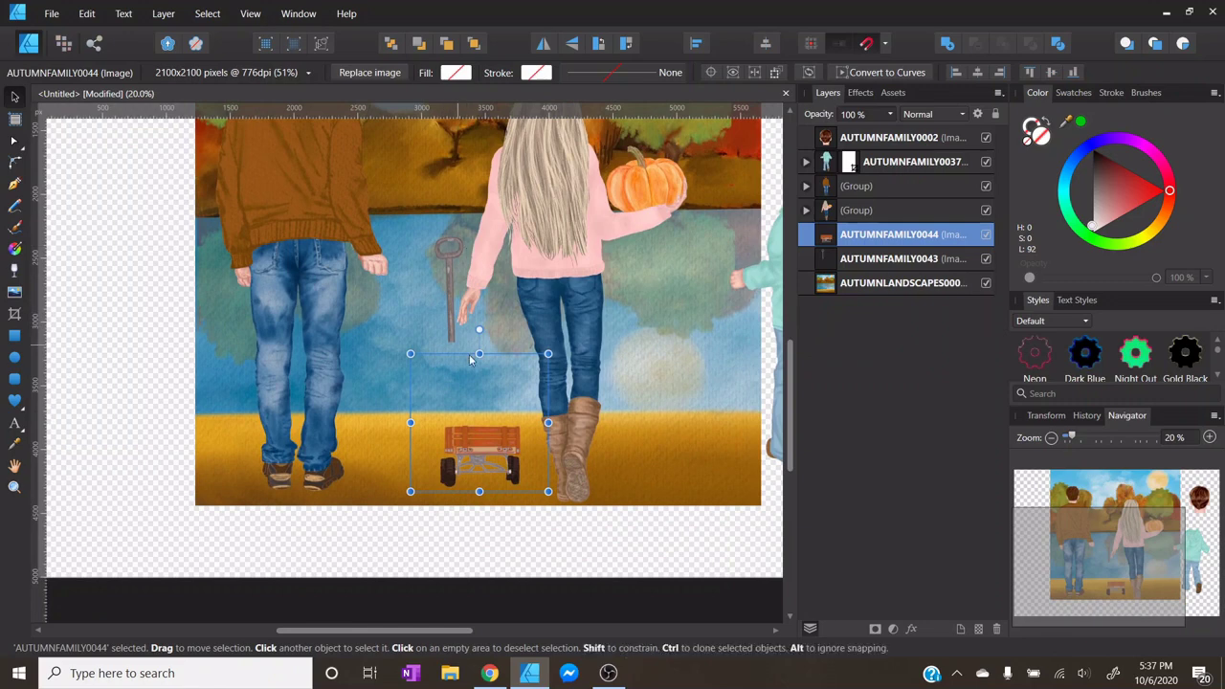
left_click(14, 313)
left_click_drag(479, 354, 479, 418)
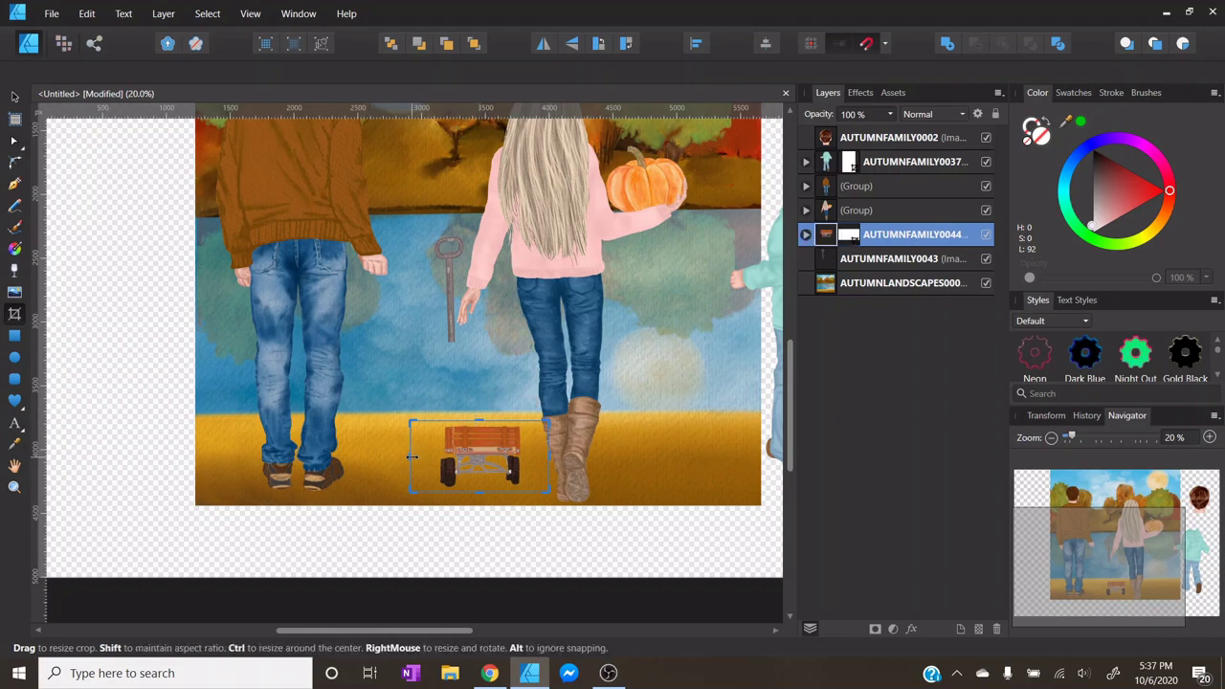
left_click_drag(410, 458, 431, 459)
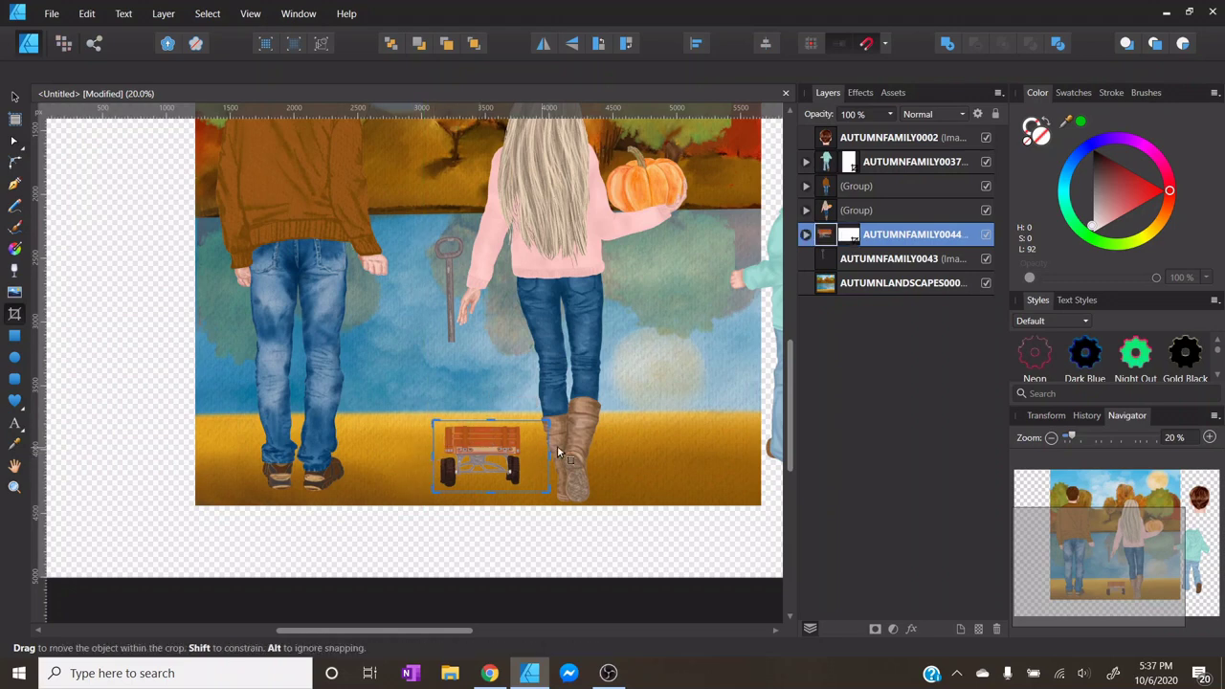
left_click_drag(548, 457, 524, 458)
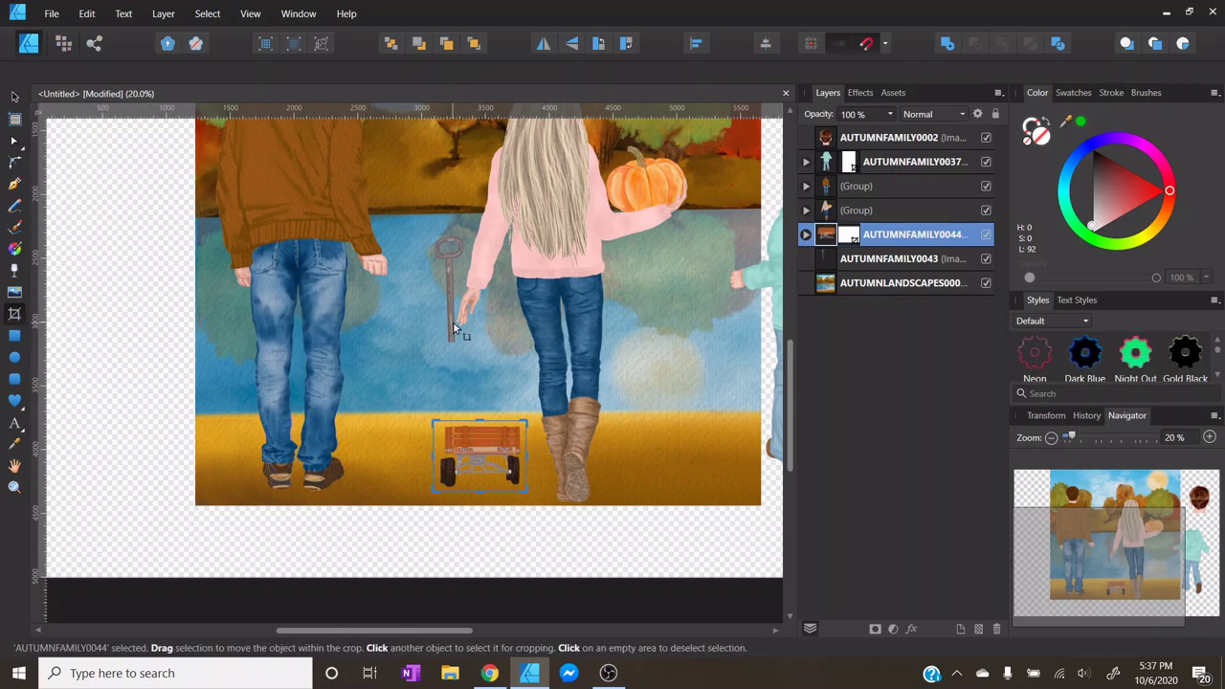
- Move the mom group toward the landscape's right edge and shift the wagon handle slightly closer to the dad
left_click(18, 98)
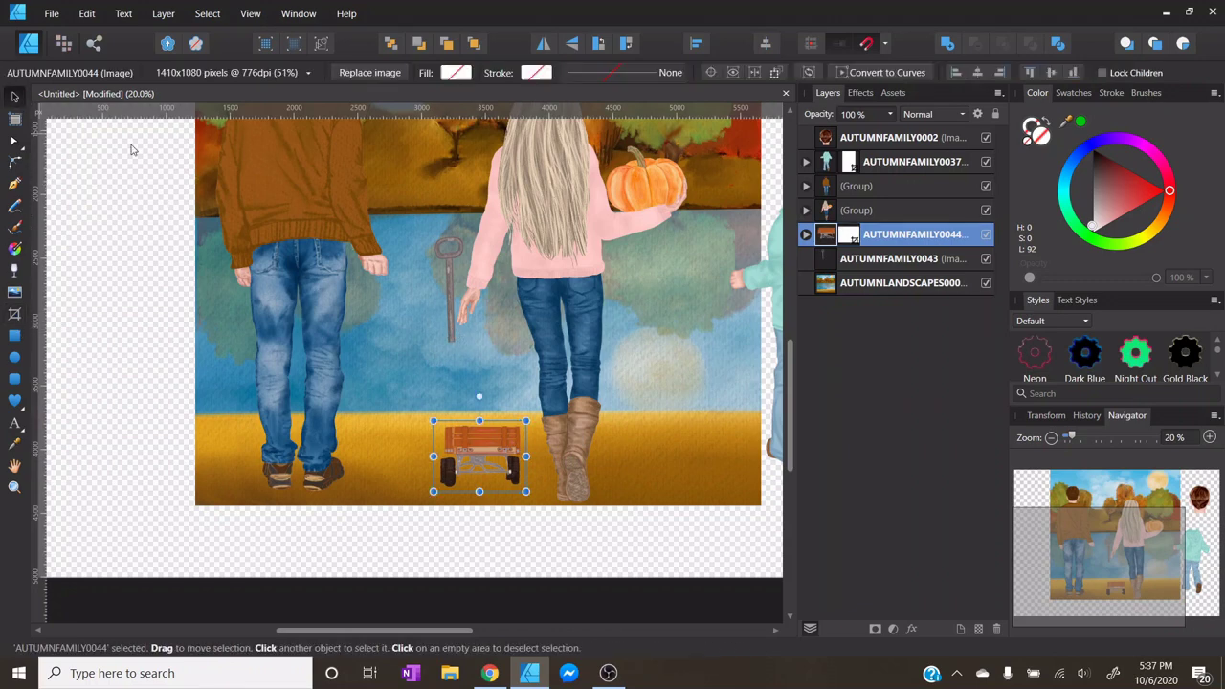
left_click_drag(459, 329, 559, 325)
left_click_drag(450, 328, 433, 333)
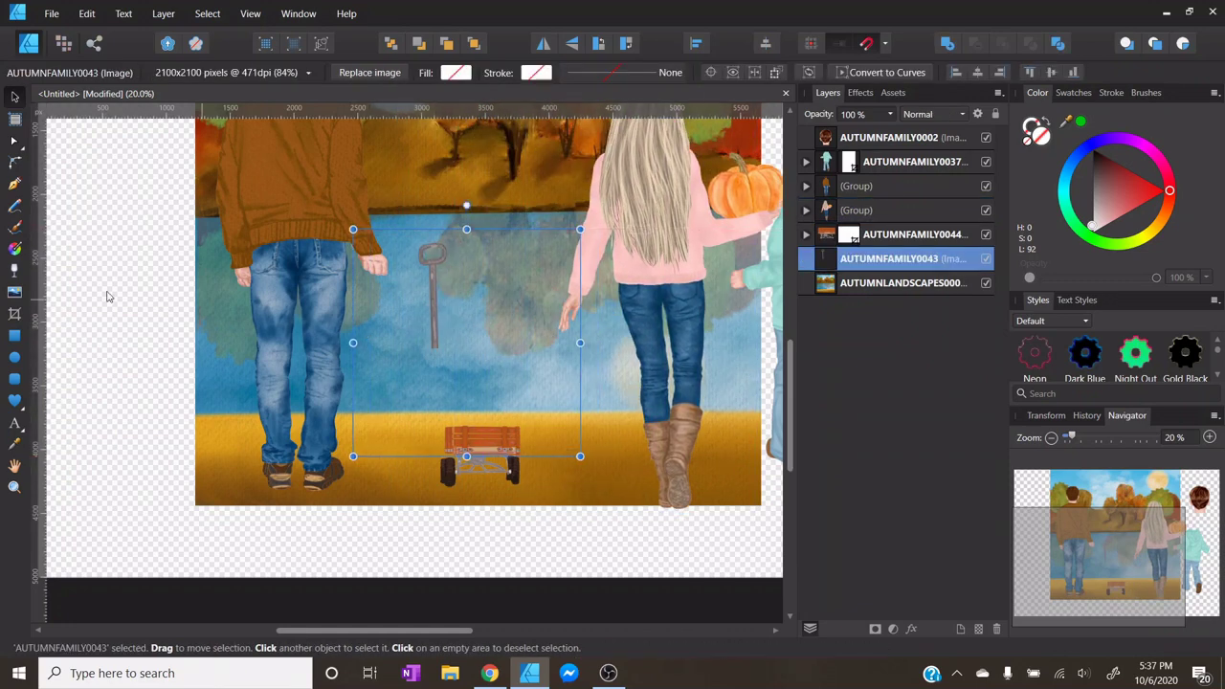
- Crop the wagon handle image's empty side and bottom margins to about 409x1204 pixels
left_click(15, 317)
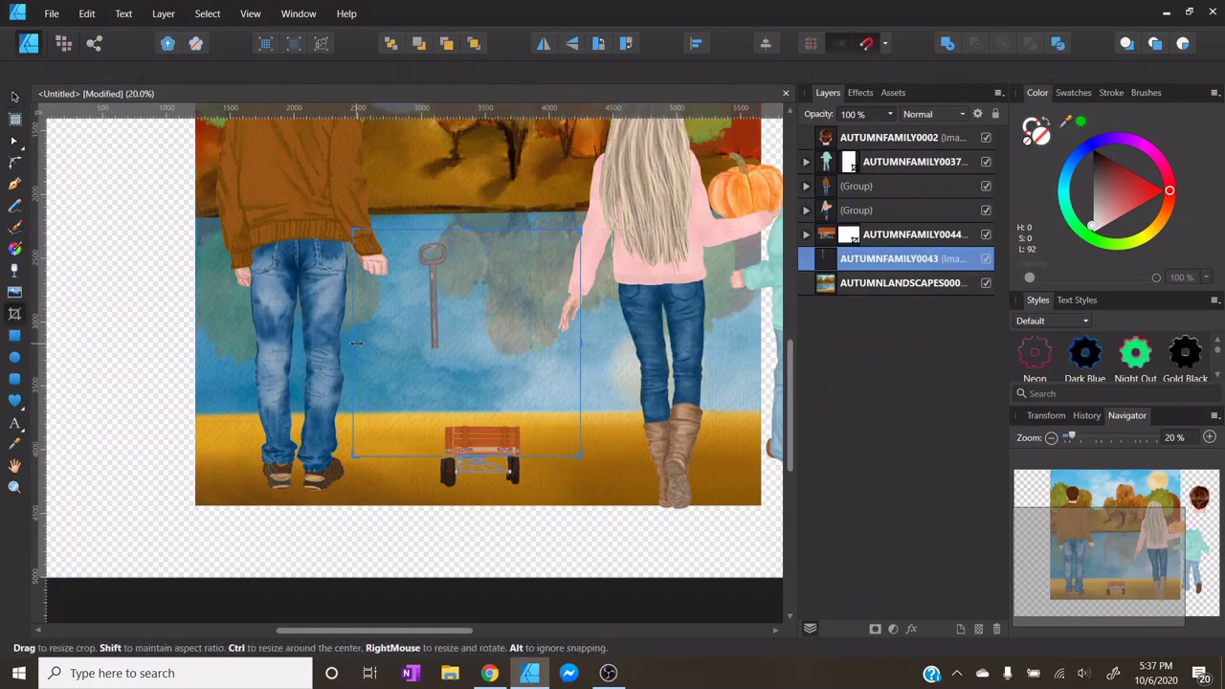
left_click_drag(354, 335, 411, 320)
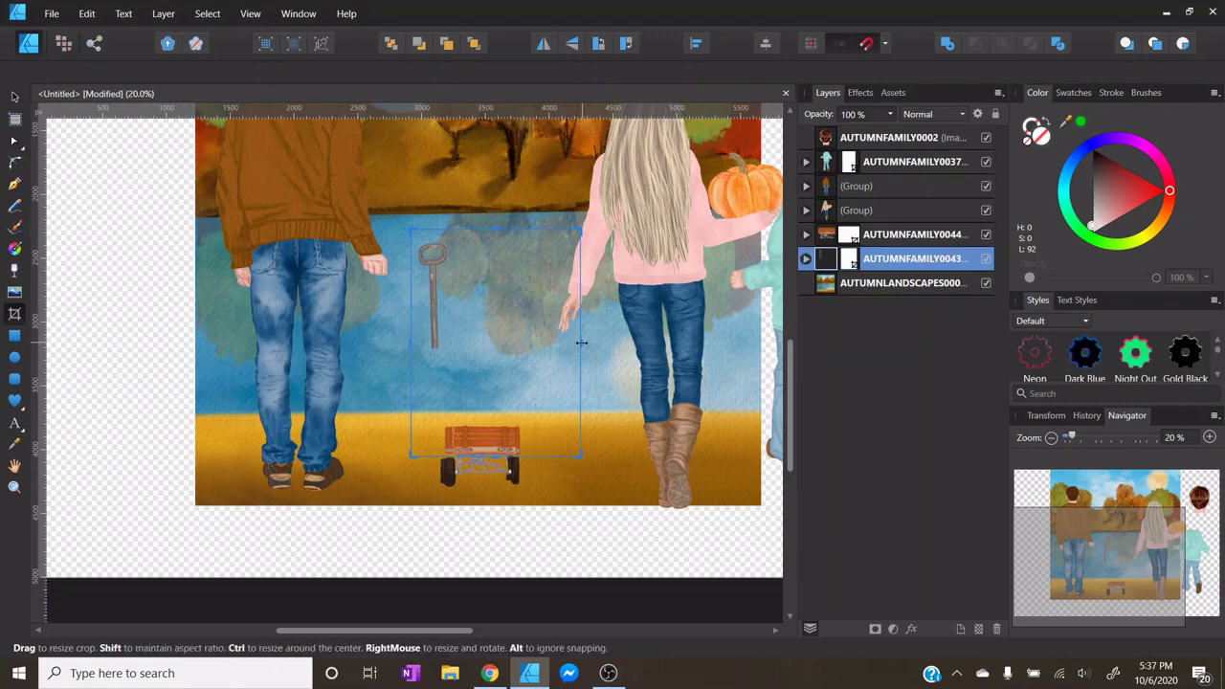
left_click_drag(580, 335, 457, 336)
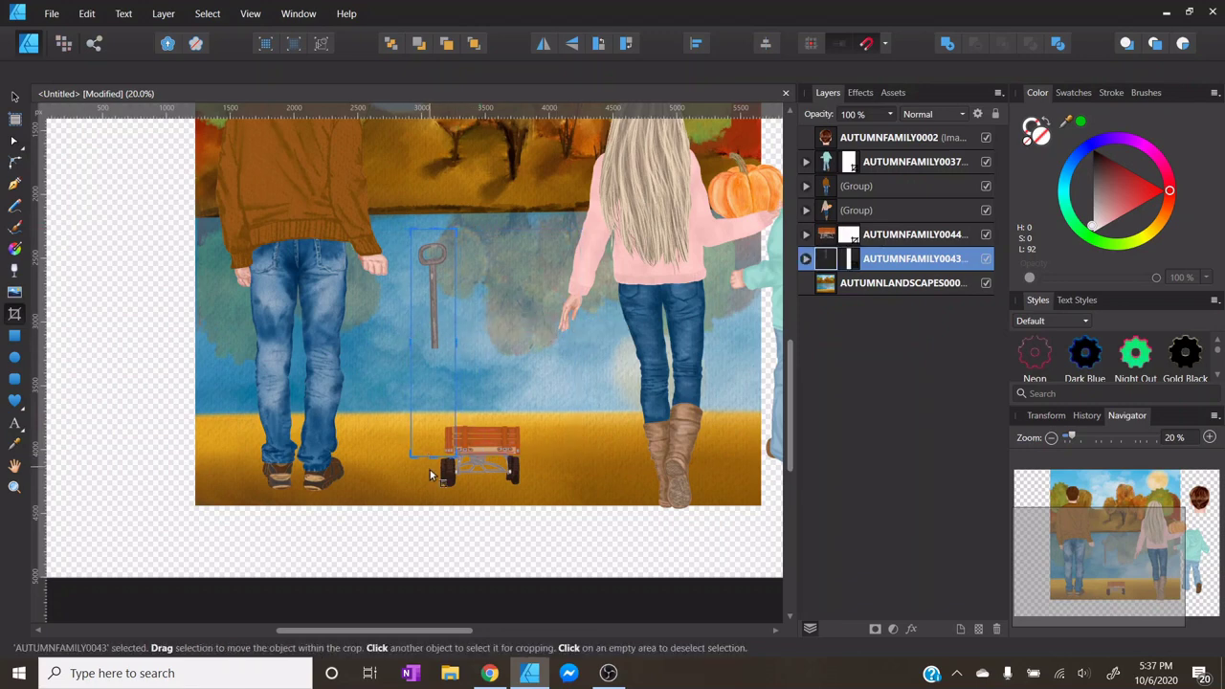
left_click_drag(430, 457, 424, 360)
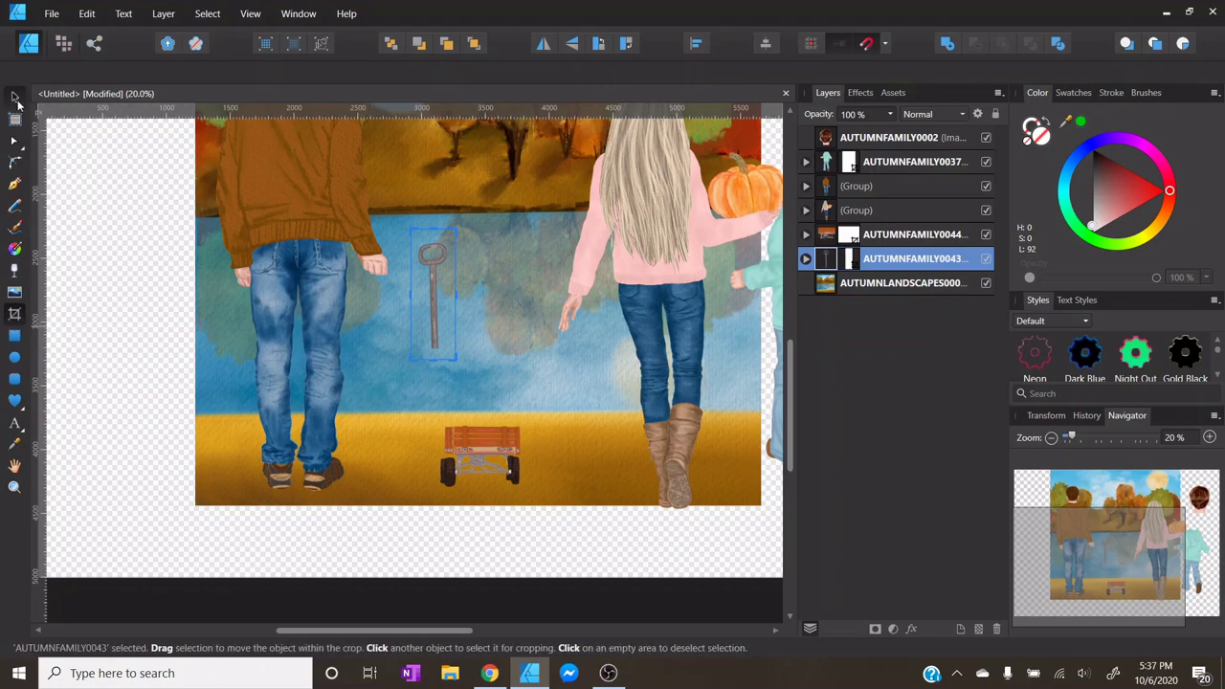
- Position the wagon handle's grip beneath the dad's right hand, nudging it slightly left into alignment
left_click(15, 99)
left_click_drag(429, 306, 379, 322)
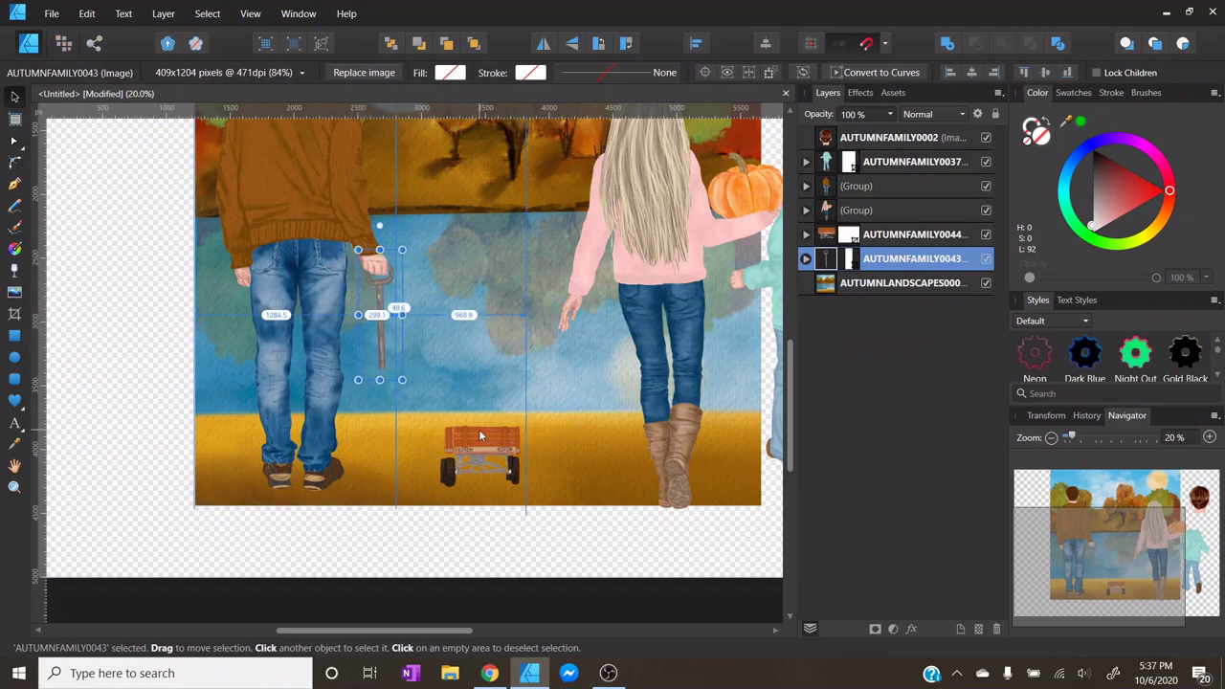
key("Left")
key("Left")
key("Left")
key("Left")
key("Left")
key("Left")
key("Left")
key("Left")
key("Left")
key("Left")
key("Left")
key("Left")
key("Left")
key("Left")
key("Left")
key("Left")
key("Left")
key("Left")
key("Left")
key("Left")
key("Left")
key("Left")
key("Left")
key("Left")
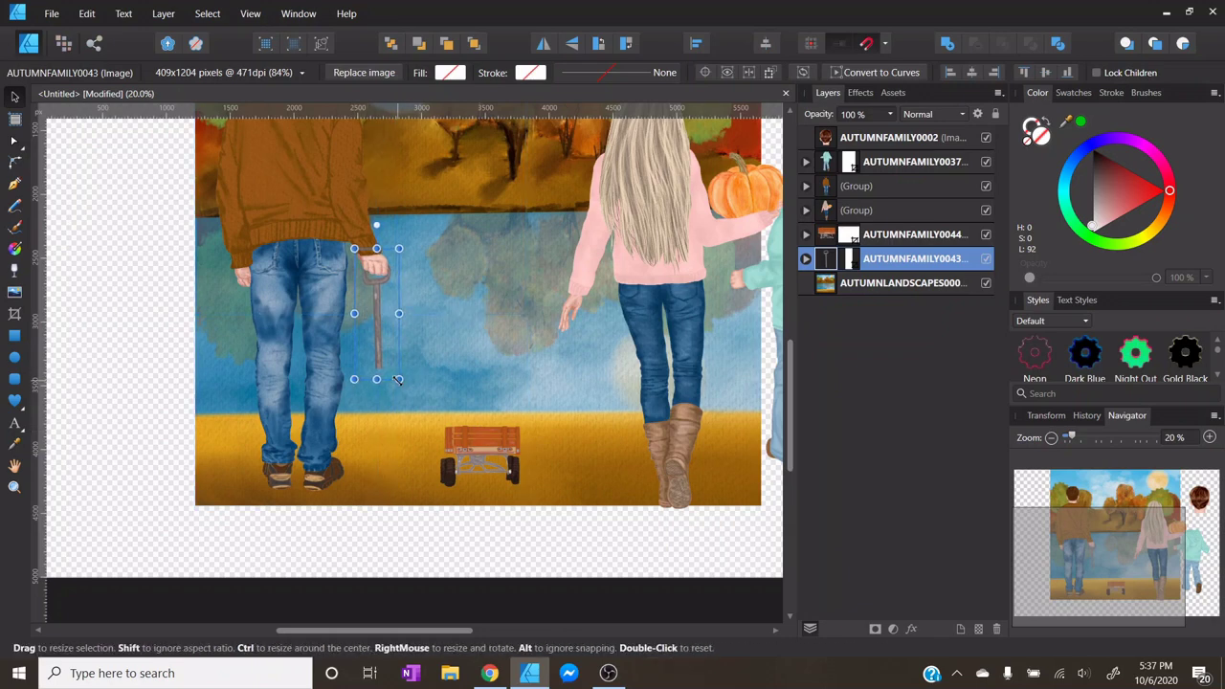
- Enlarge the wagon handle to about 112% and nudge it left and up so its grip meets the dad's hand
left_click_drag(400, 380, 412, 420)
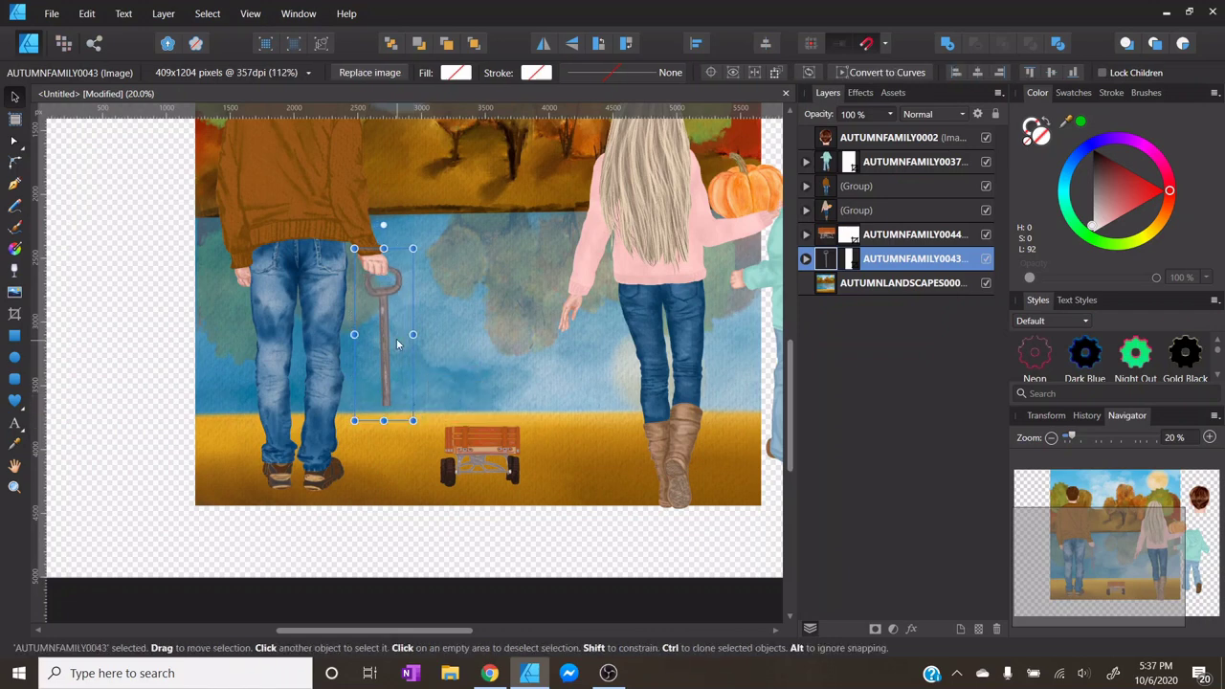
key("shift+Left")
key("shift+Left")
key("shift+Left")
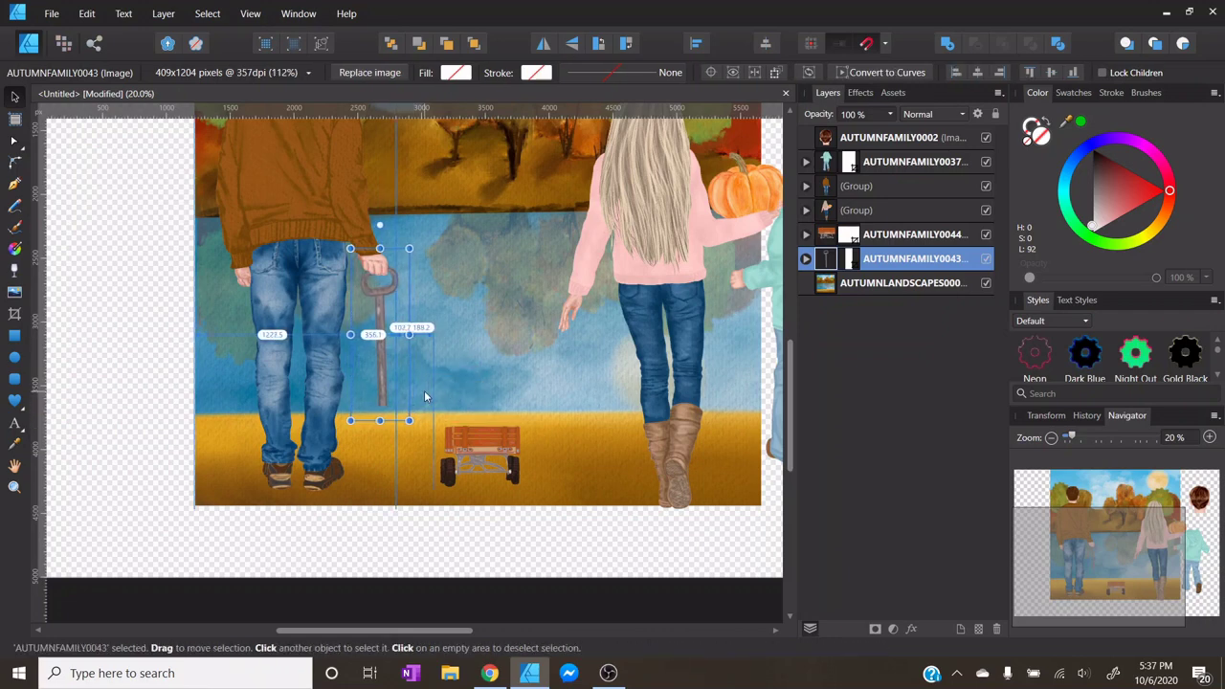
key("Up")
key("Up")
key("Up")
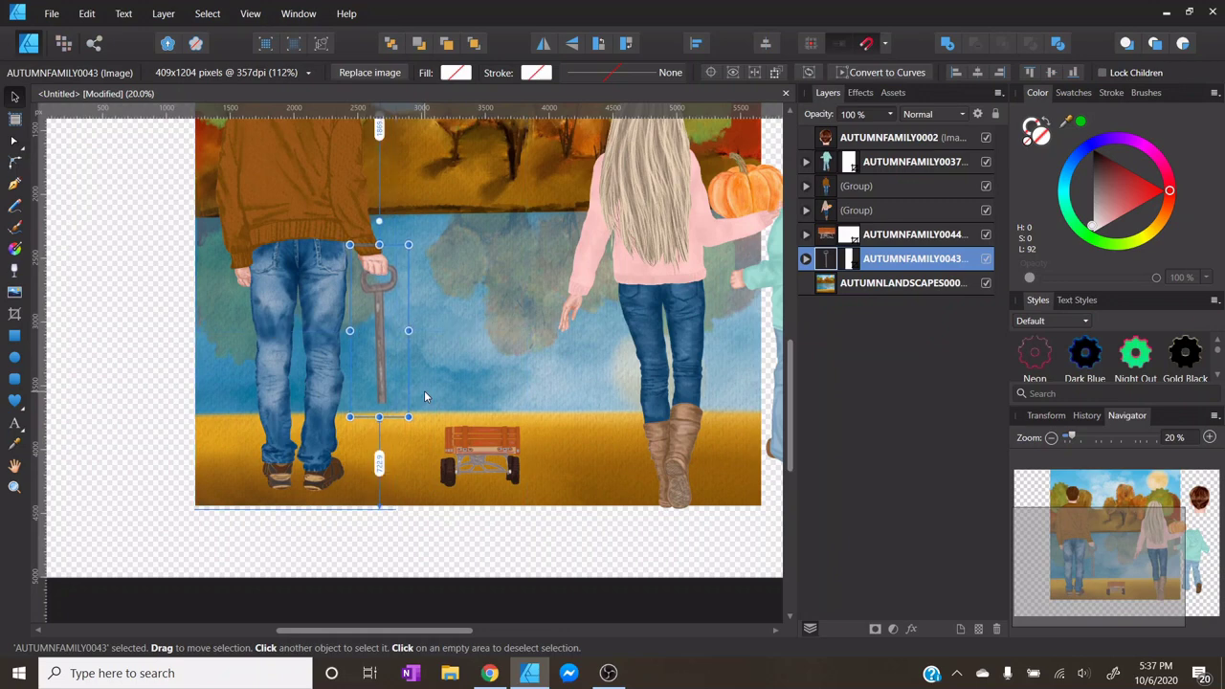
- Enlarge the wagon to about 109% and move it beside the dad's legs, overlapping the handle's lower end
left_click(515, 441)
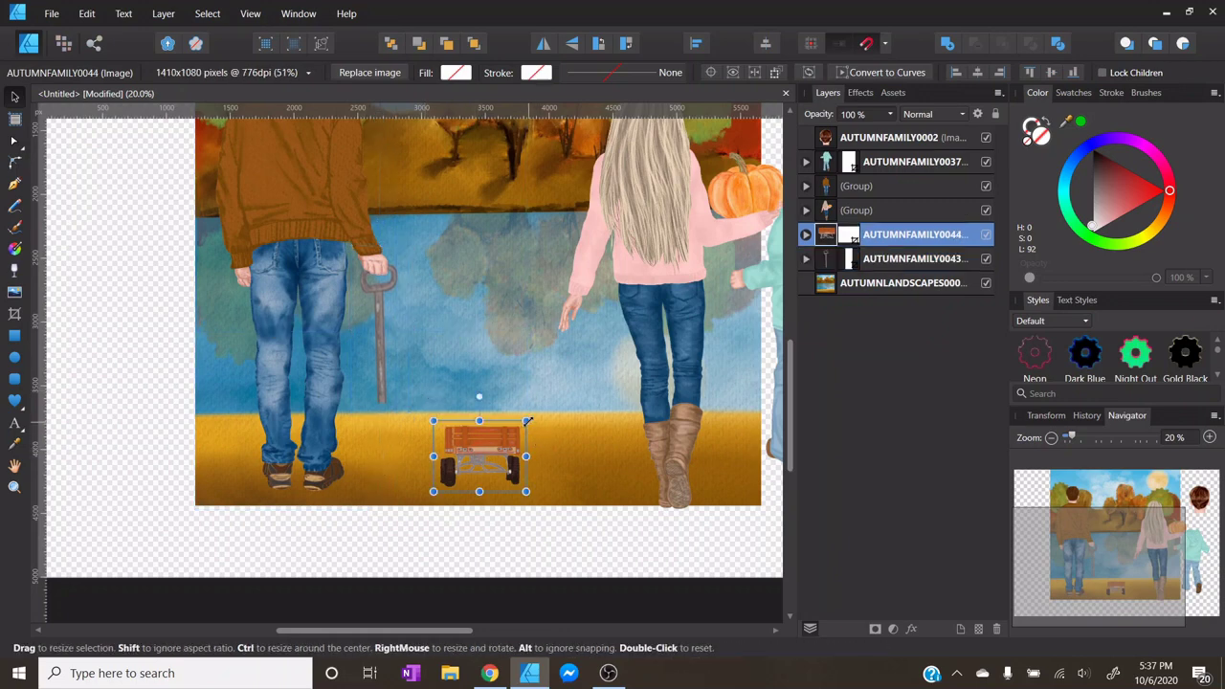
left_click_drag(527, 420, 641, 358)
left_click_drag(579, 386, 473, 411)
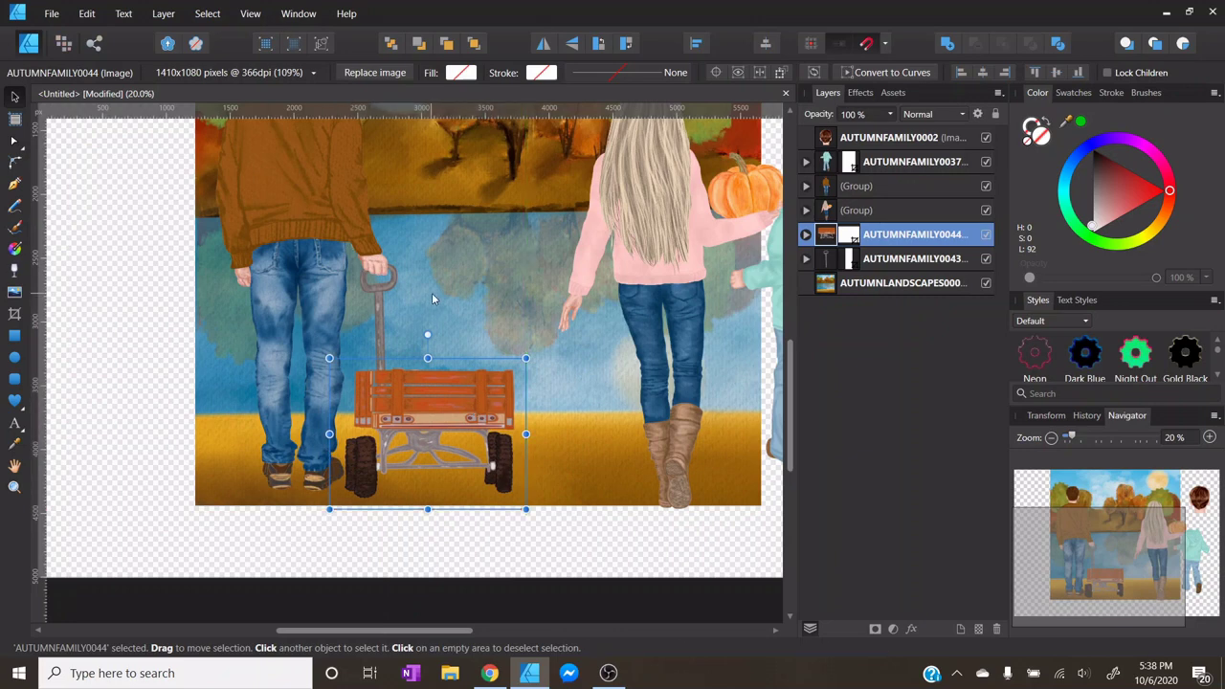
- Tilt the wagon handle and its crop frame slightly counterclockwise, shifting the handle so its grip stays at the dad's hand
left_click(383, 307)
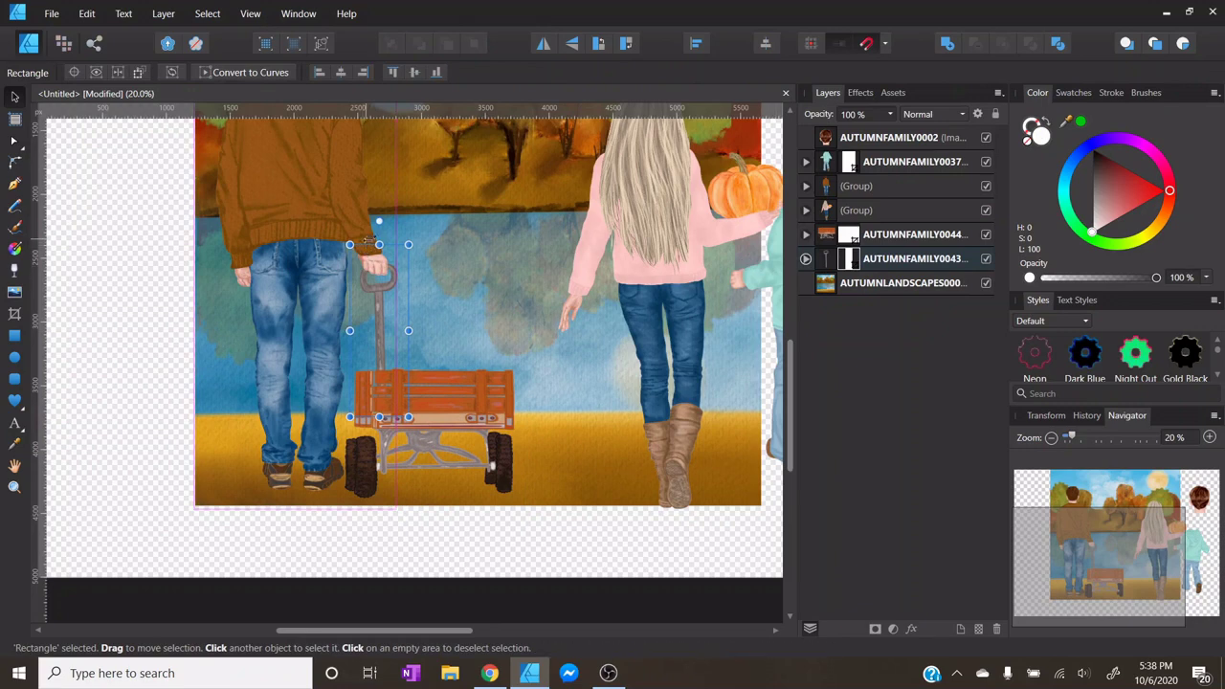
left_click_drag(379, 222, 359, 223)
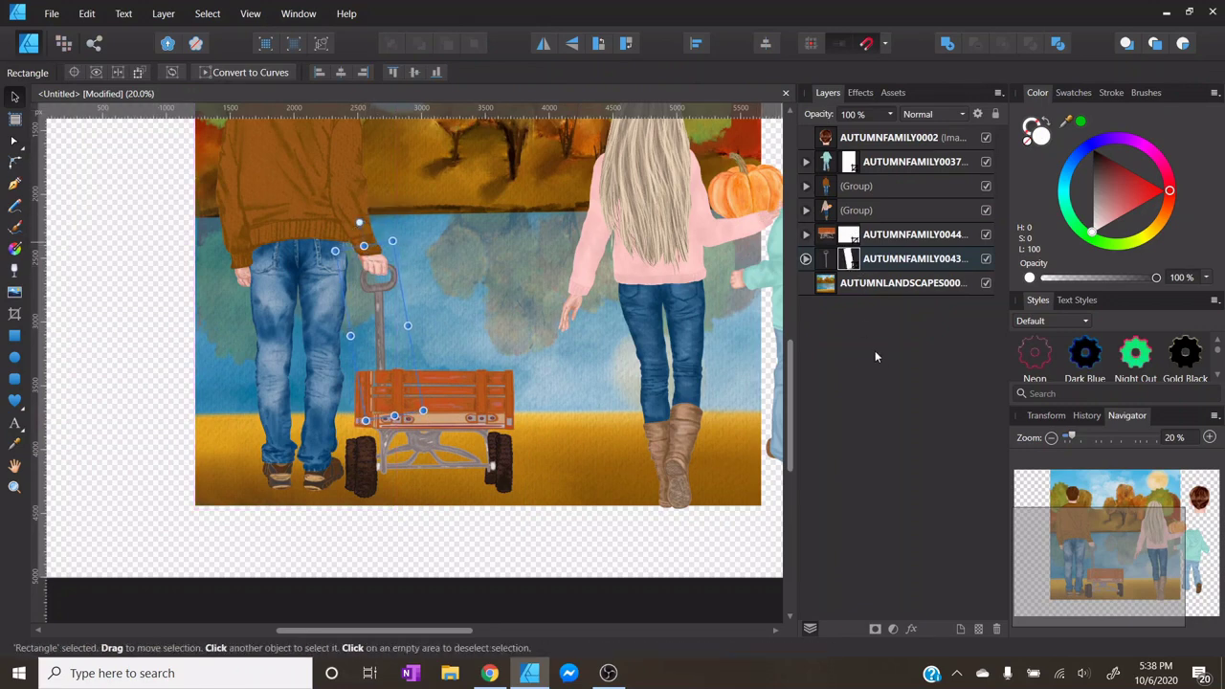
left_click(483, 355)
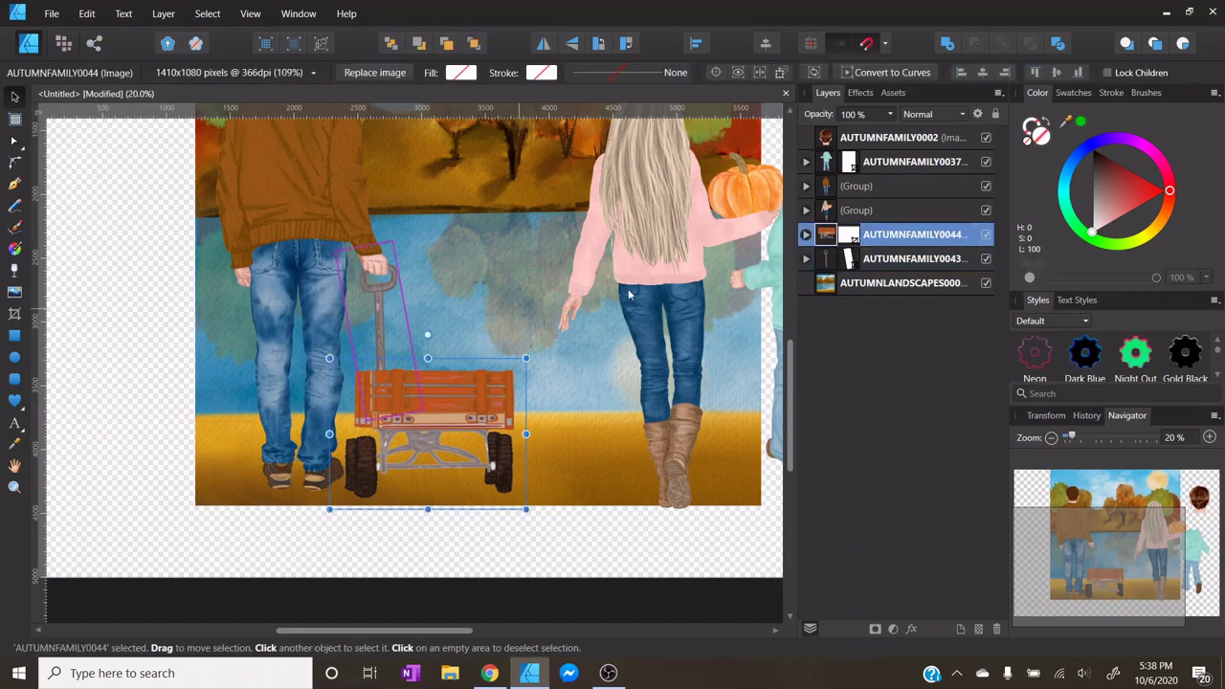
left_click(366, 244)
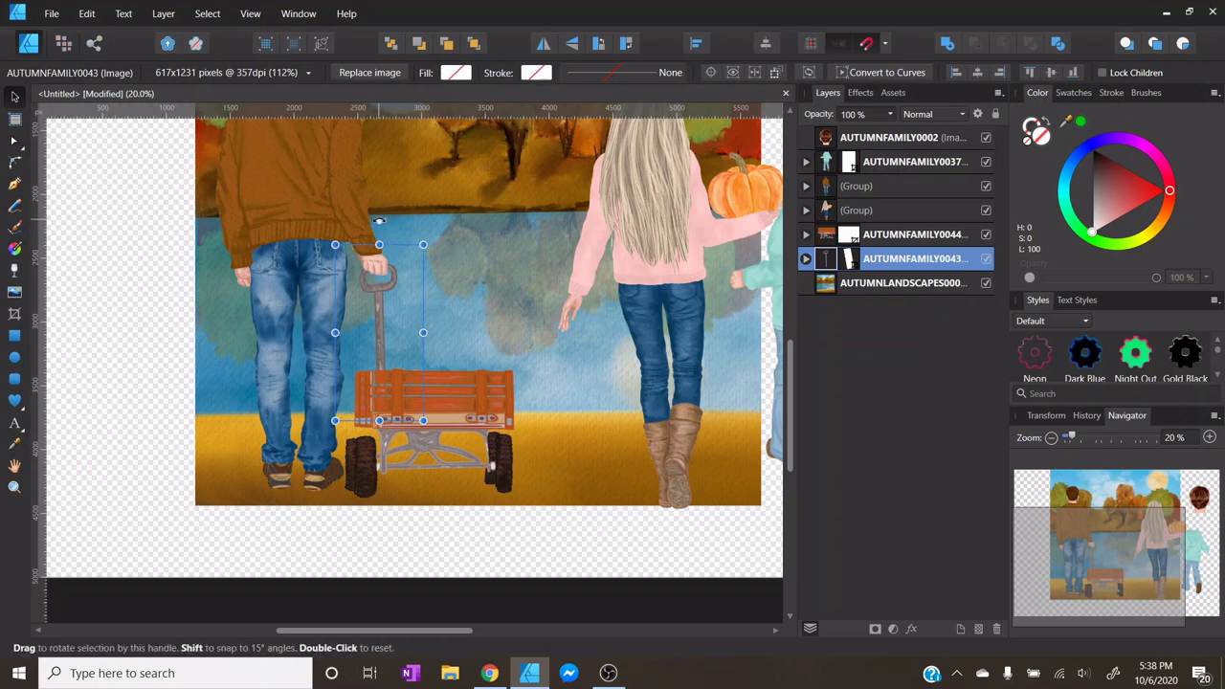
left_click_drag(379, 220, 358, 223)
left_click_drag(376, 324, 384, 322)
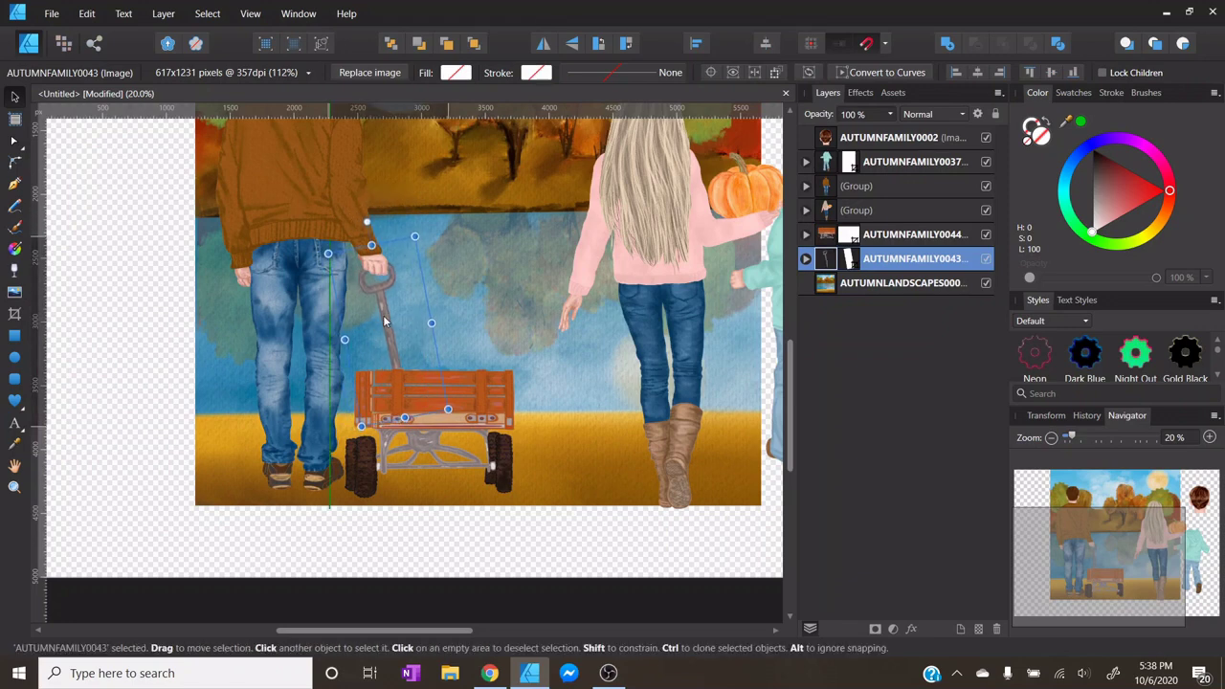
left_click(458, 418)
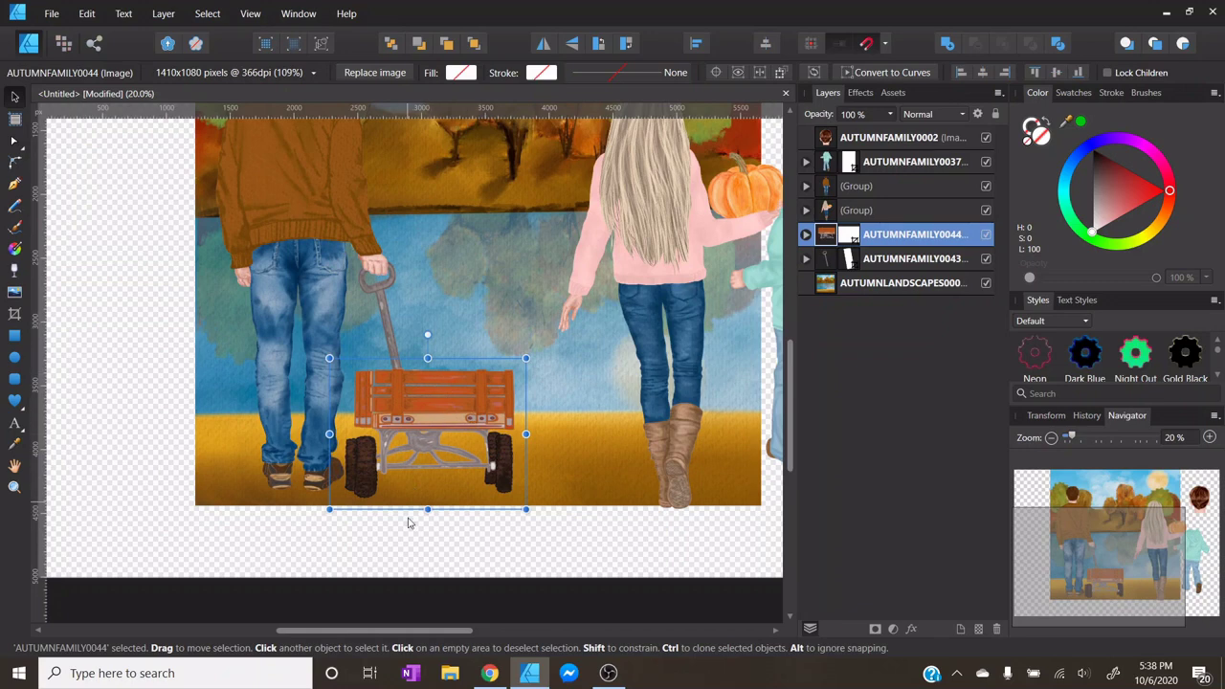
left_click(402, 551)
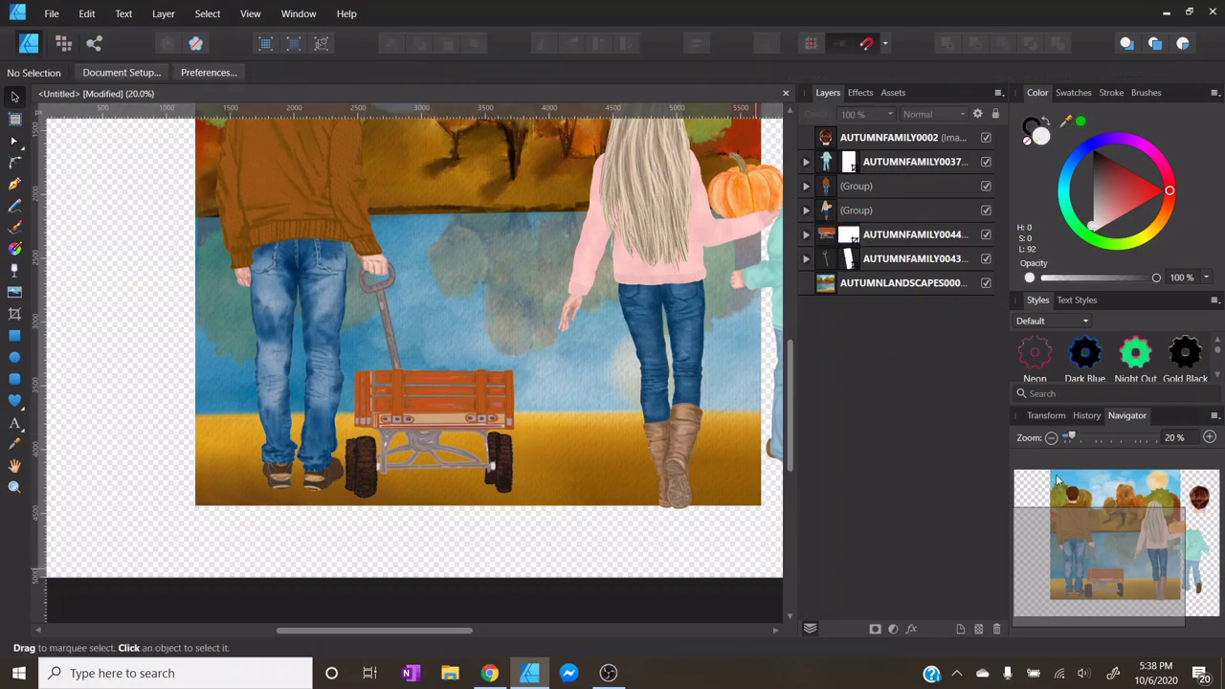
- Move the mom with her pumpkin closer to the wagon so she stands fully within the landscape
left_click(1051, 439)
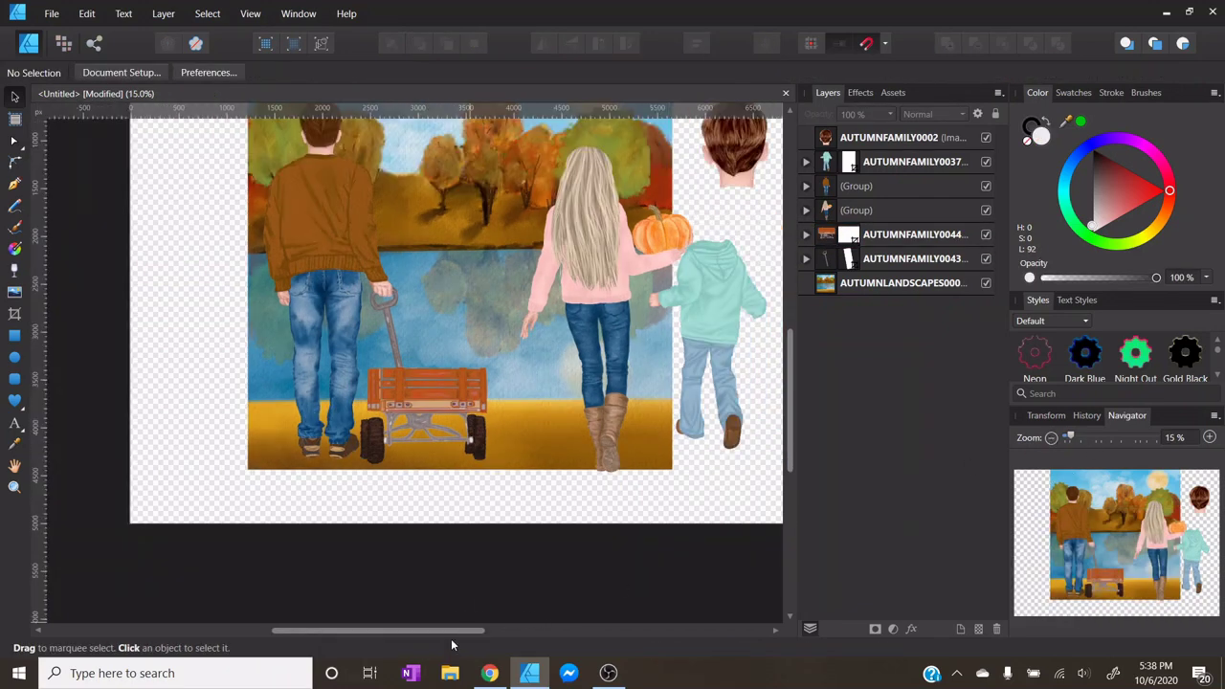
scroll(452, 639, "right", 2)
scroll(470, 495, "up", 2)
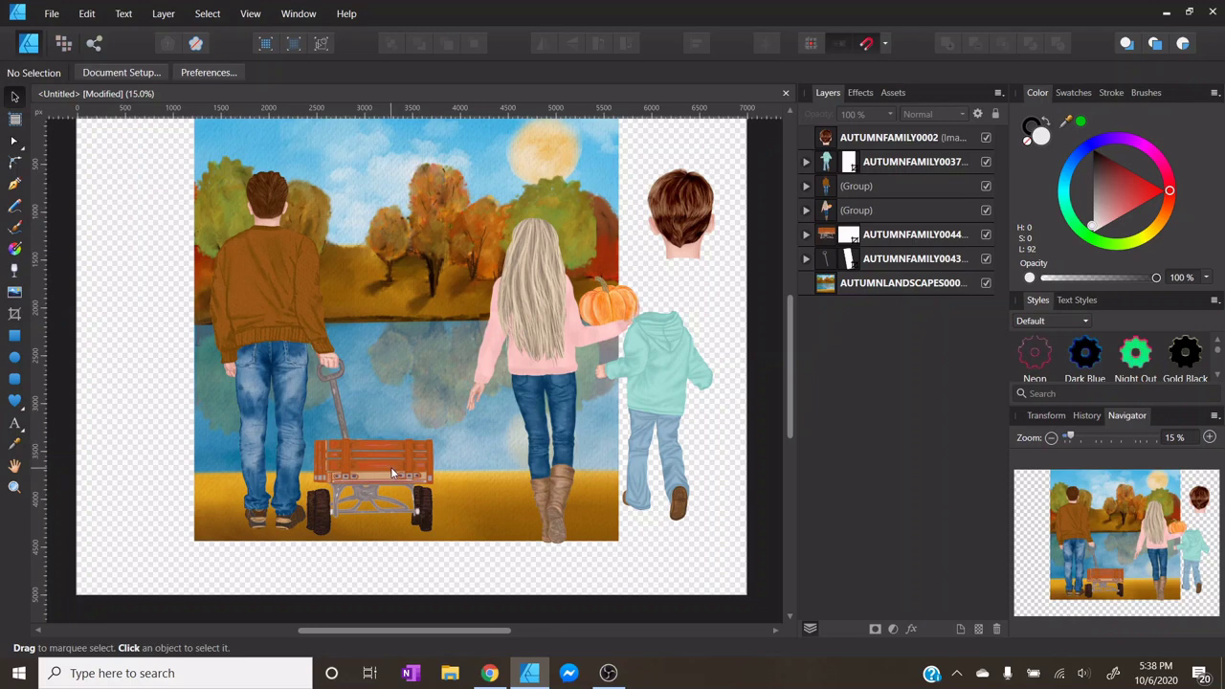
left_click(561, 359)
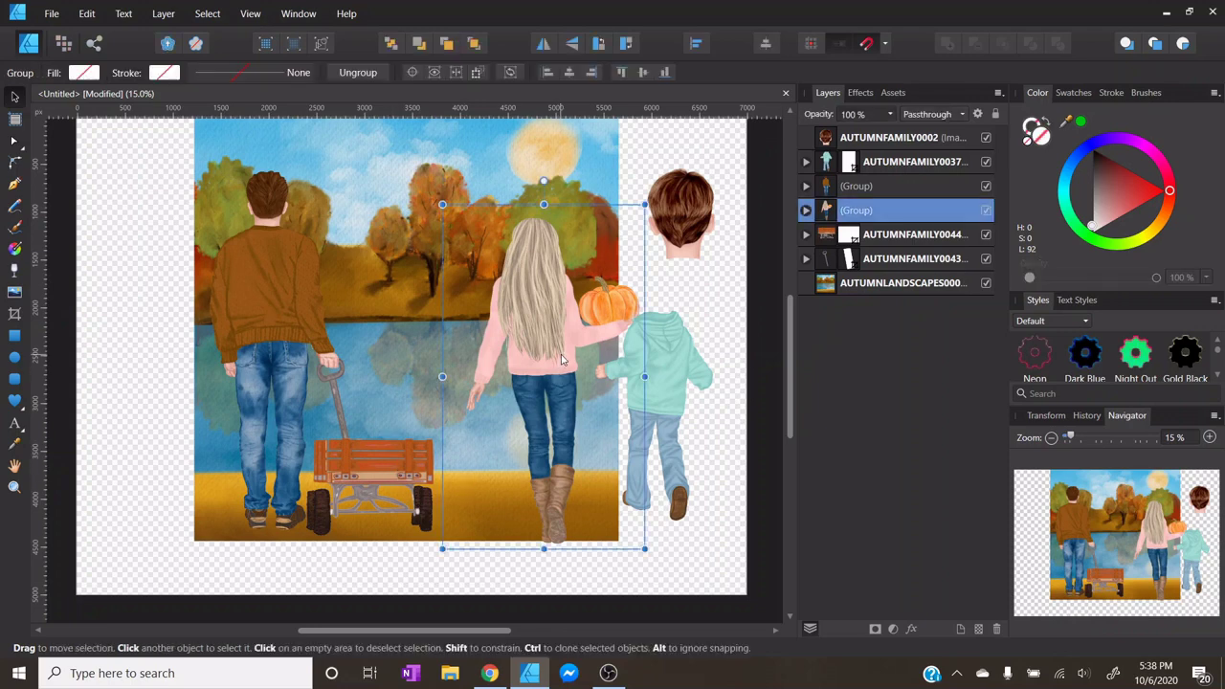
left_click_drag(563, 361, 503, 356)
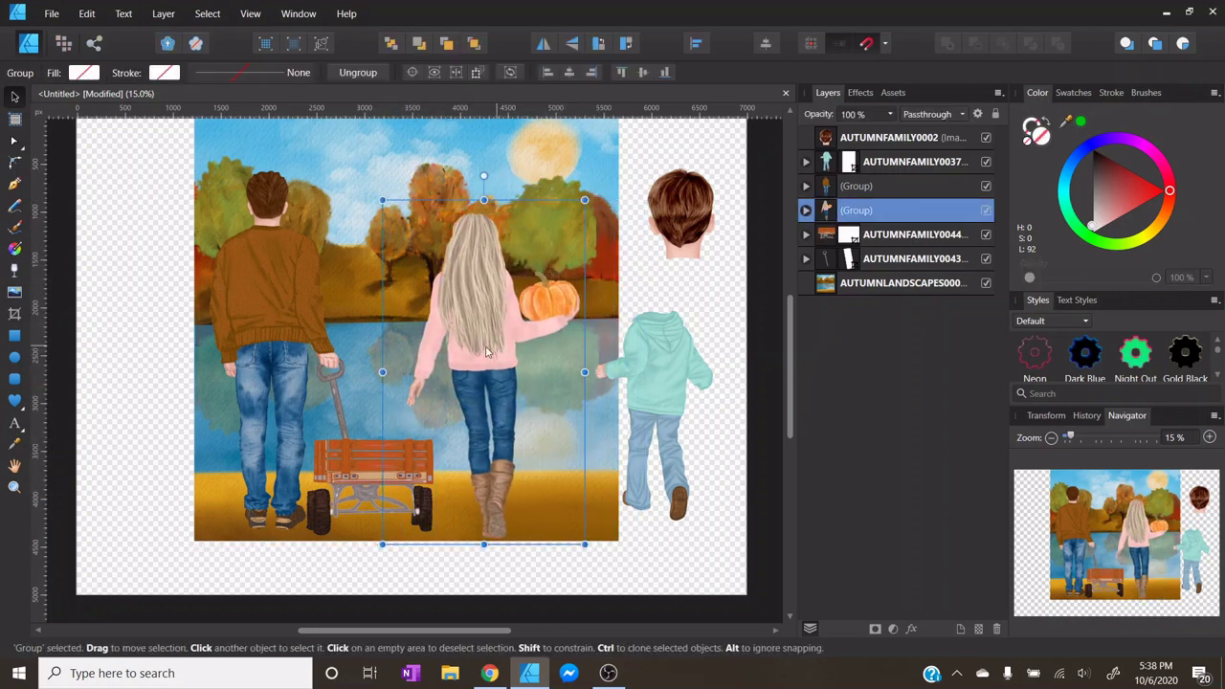
left_click(17, 292)
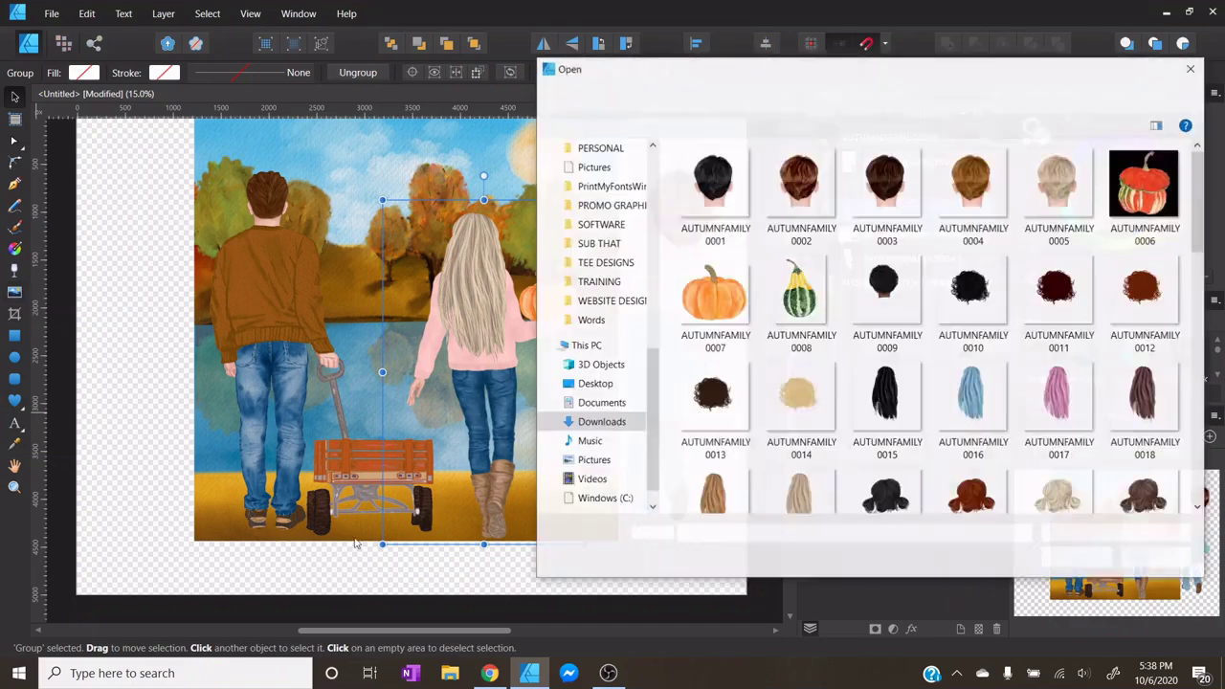
scroll(838, 318, "down", 2)
scroll(838, 318, "up", 1)
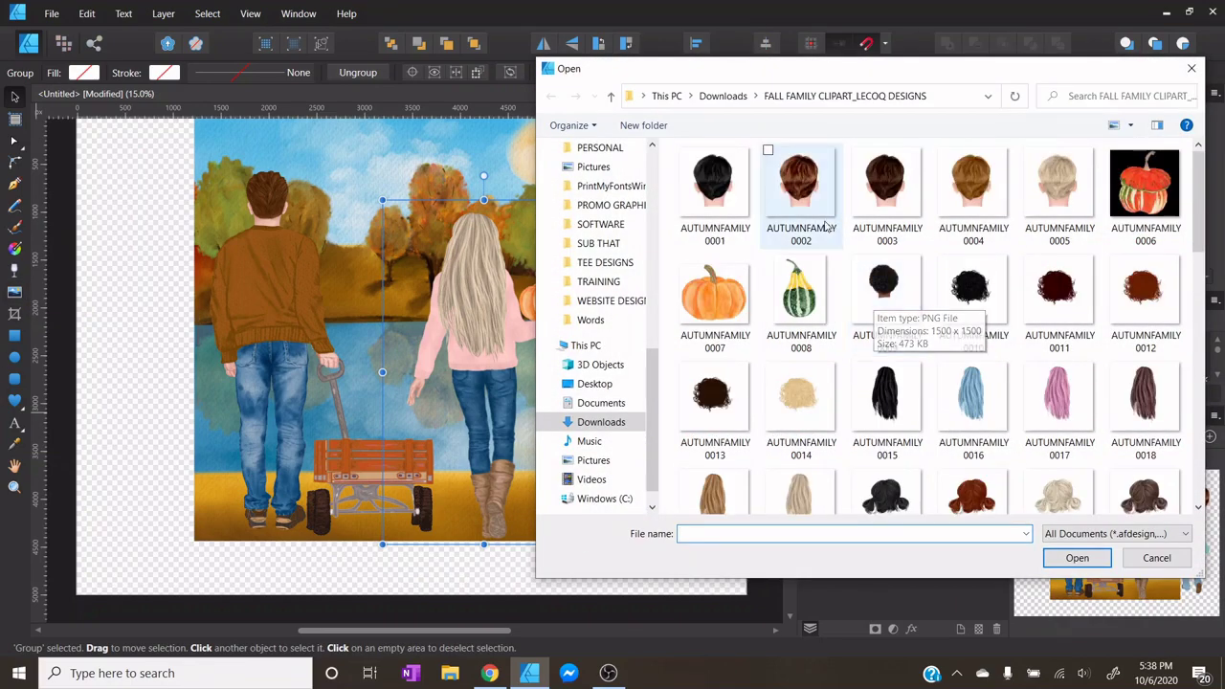
scroll(941, 399, "down", 1)
scroll(940, 399, "down", 2)
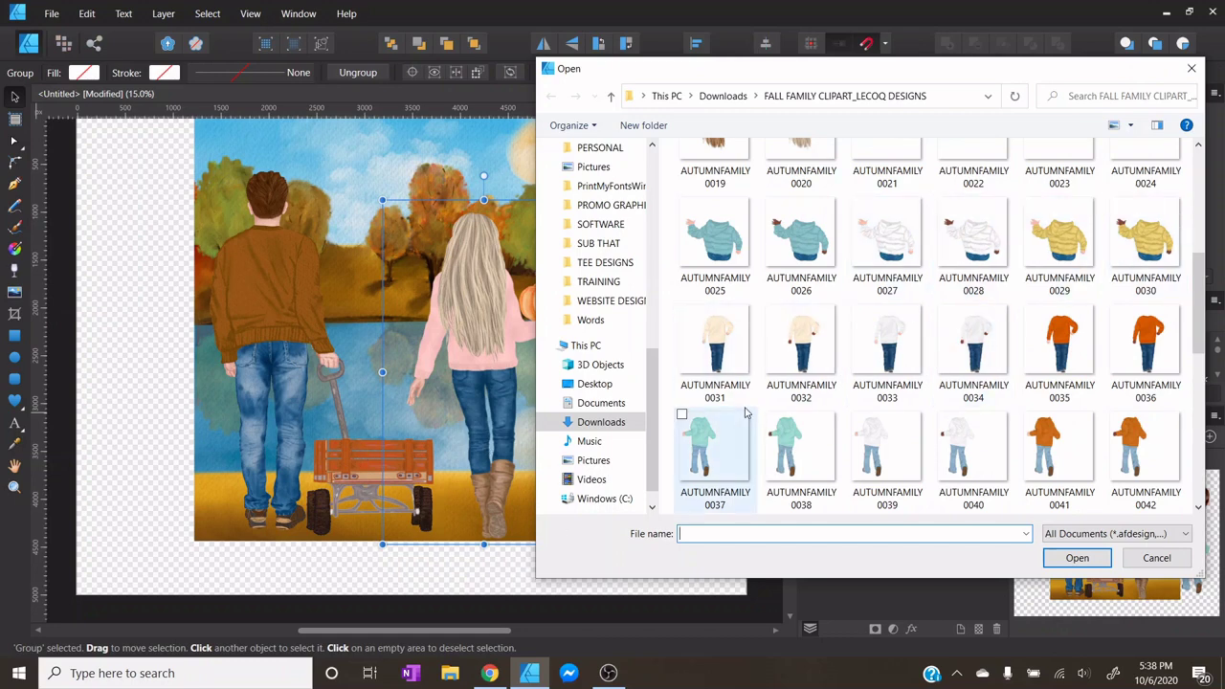
left_click(1155, 557)
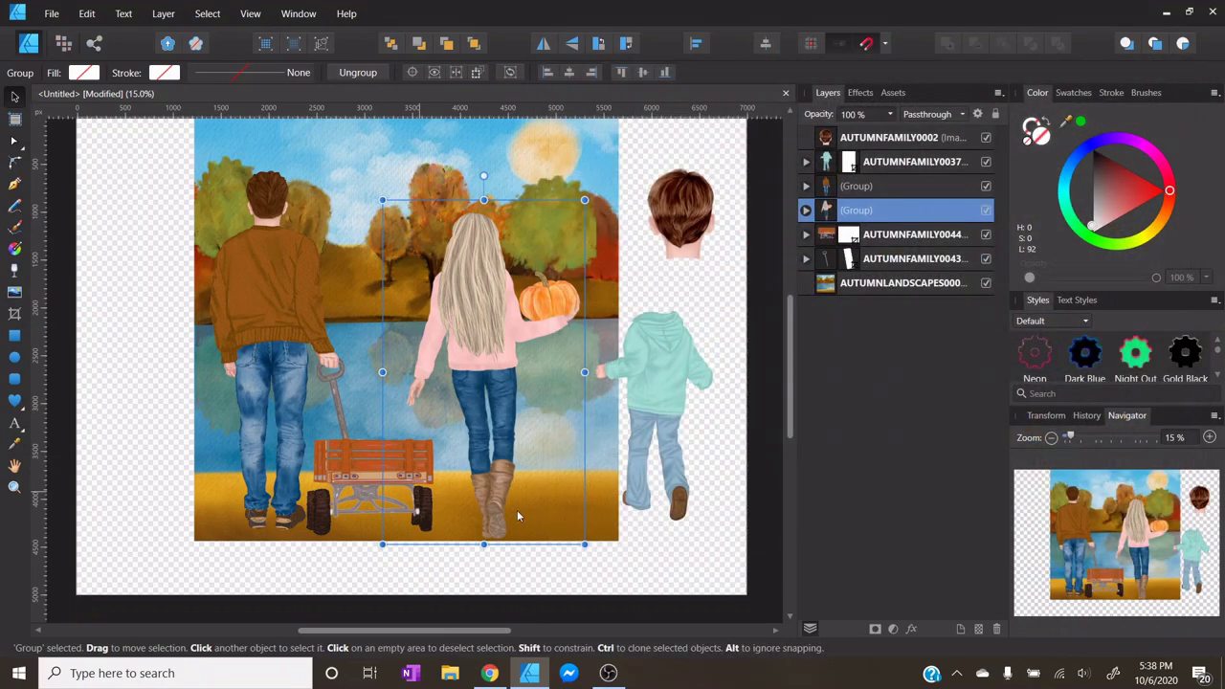
- Move the boy's body completely off the landscape onto the blank area beside it
left_click(536, 529)
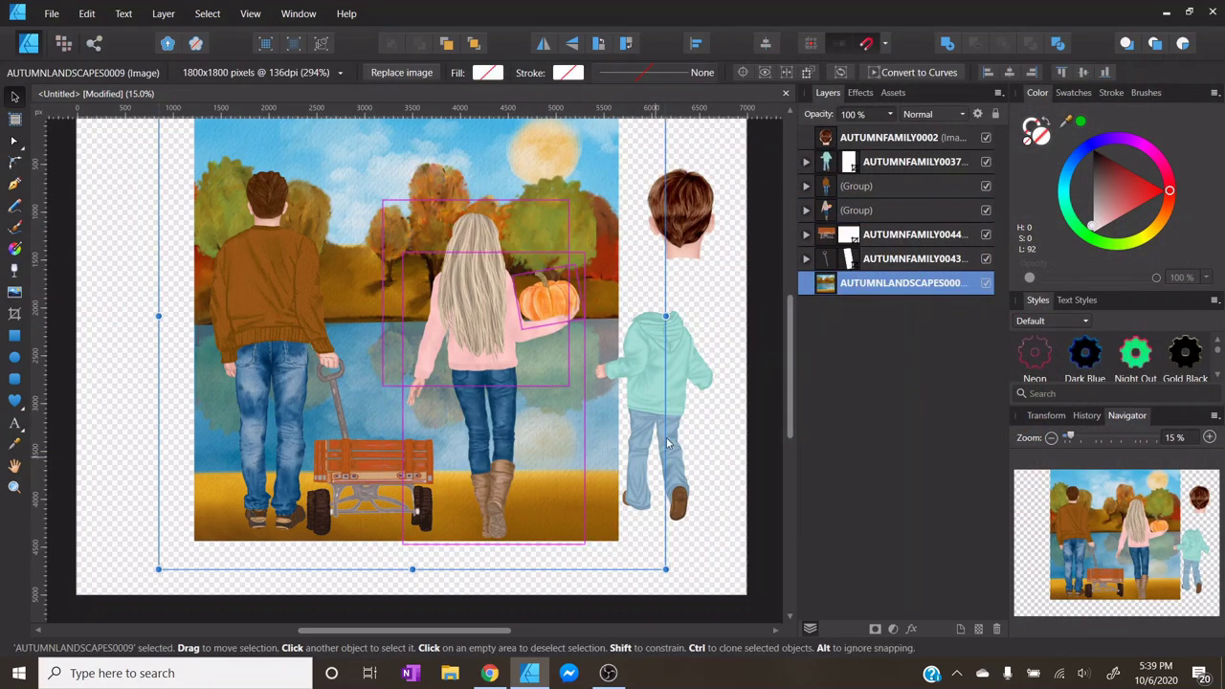
left_click(684, 427)
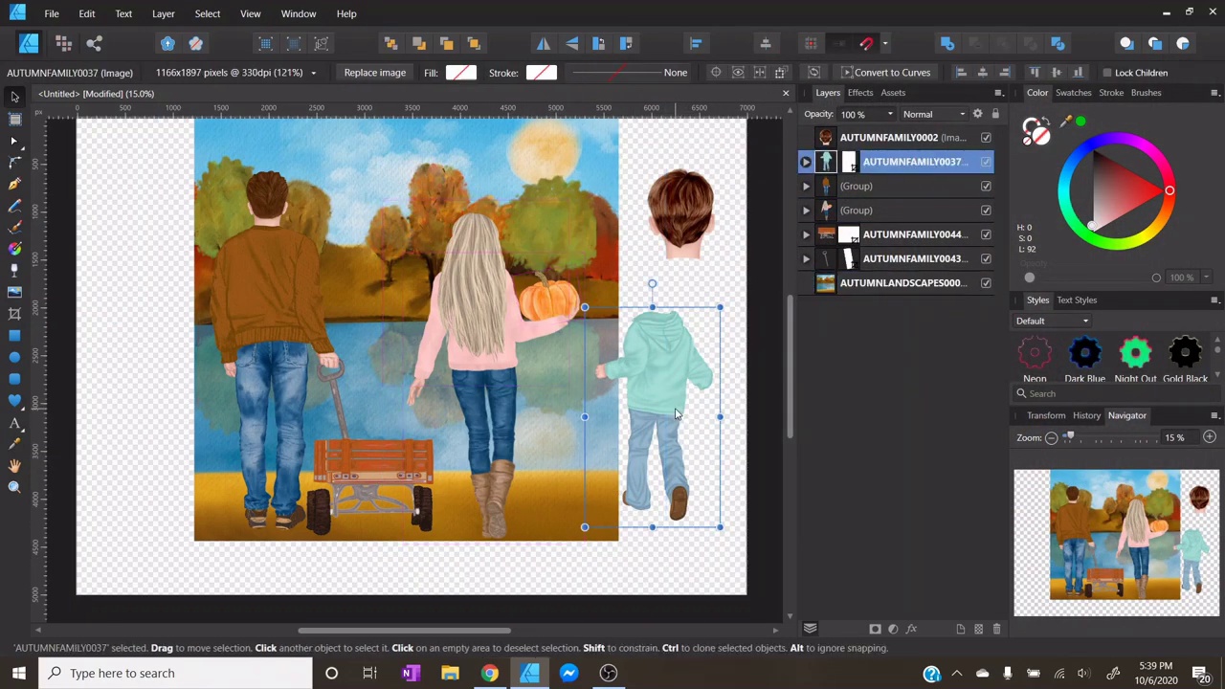
left_click_drag(676, 423, 715, 435)
left_click(501, 539)
left_click(576, 582)
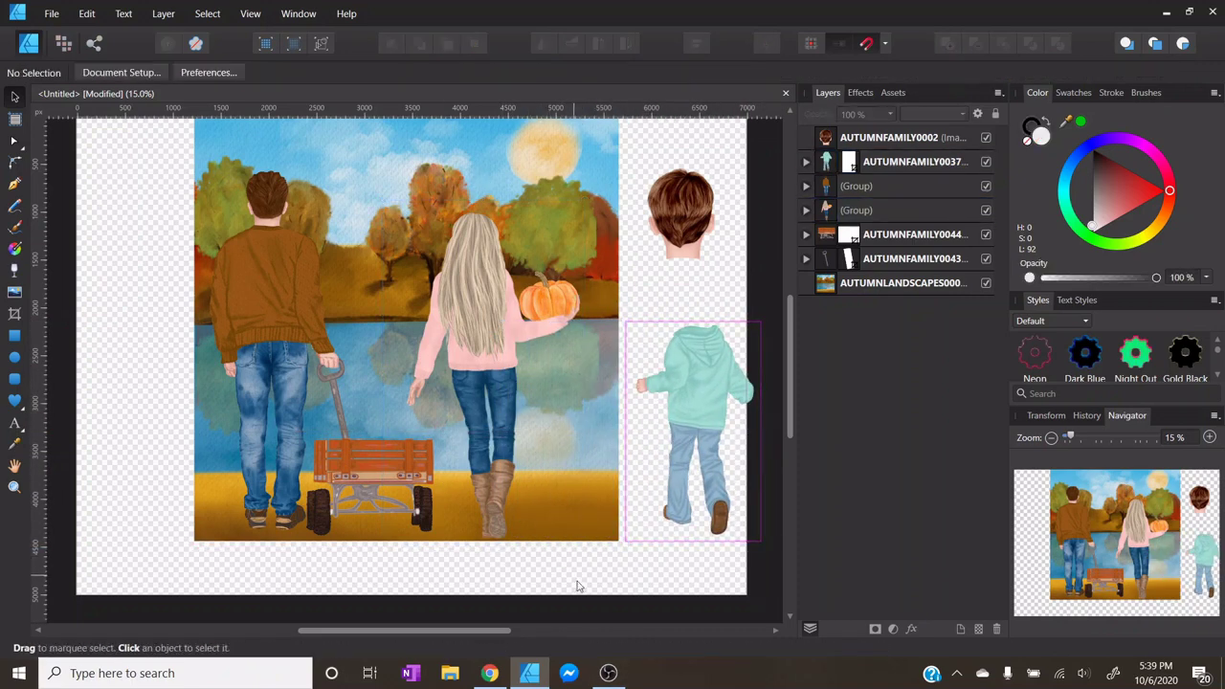
- Scale down the dad, mom, wagon and handle together and place them lower on the landscape's grassy shore
left_click(1051, 437)
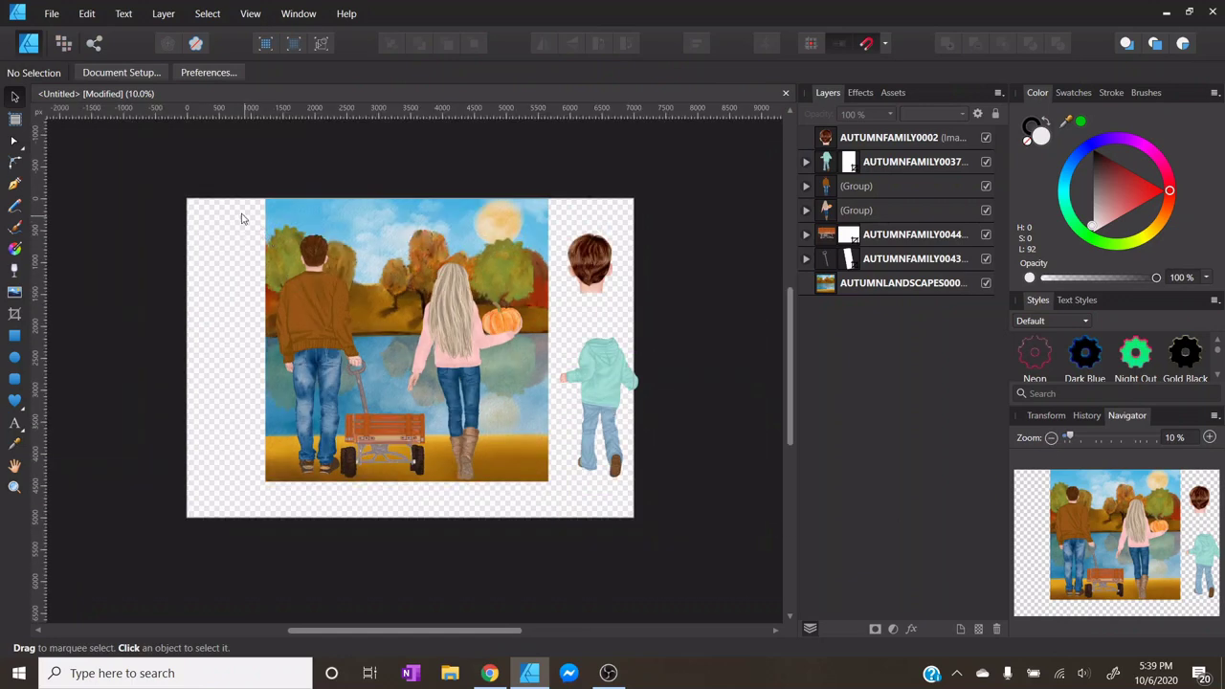
left_click_drag(241, 218, 536, 524)
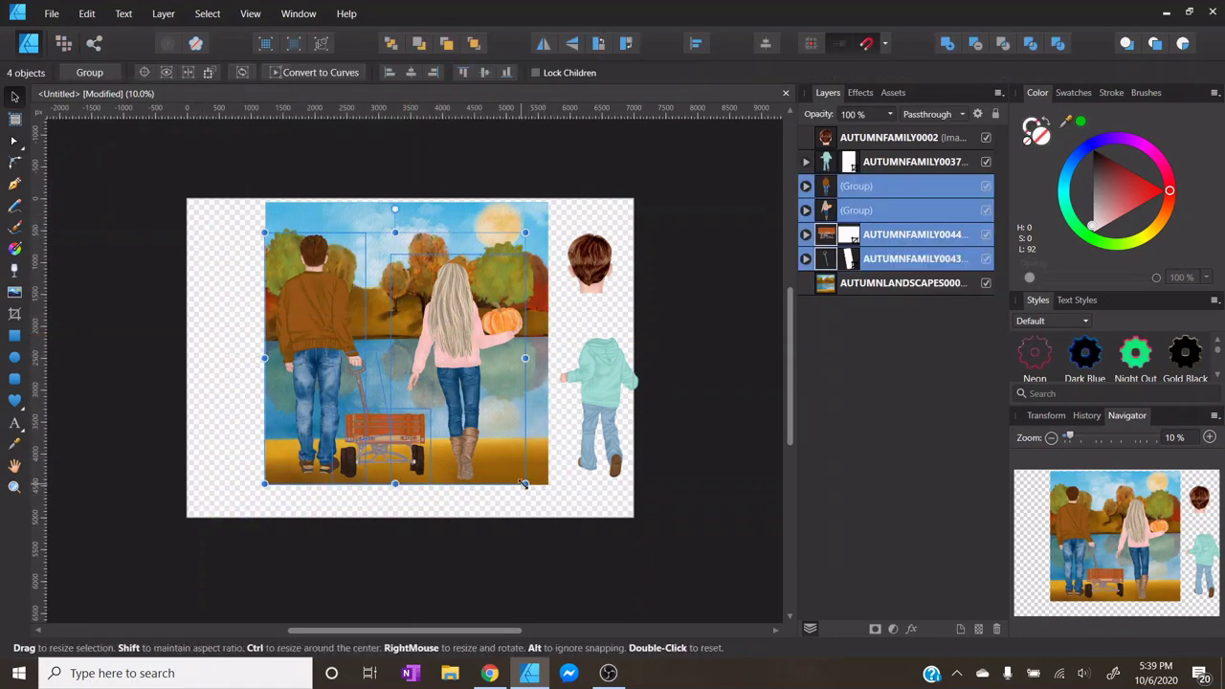
left_click_drag(525, 483, 482, 448)
left_click_drag(434, 362, 441, 394)
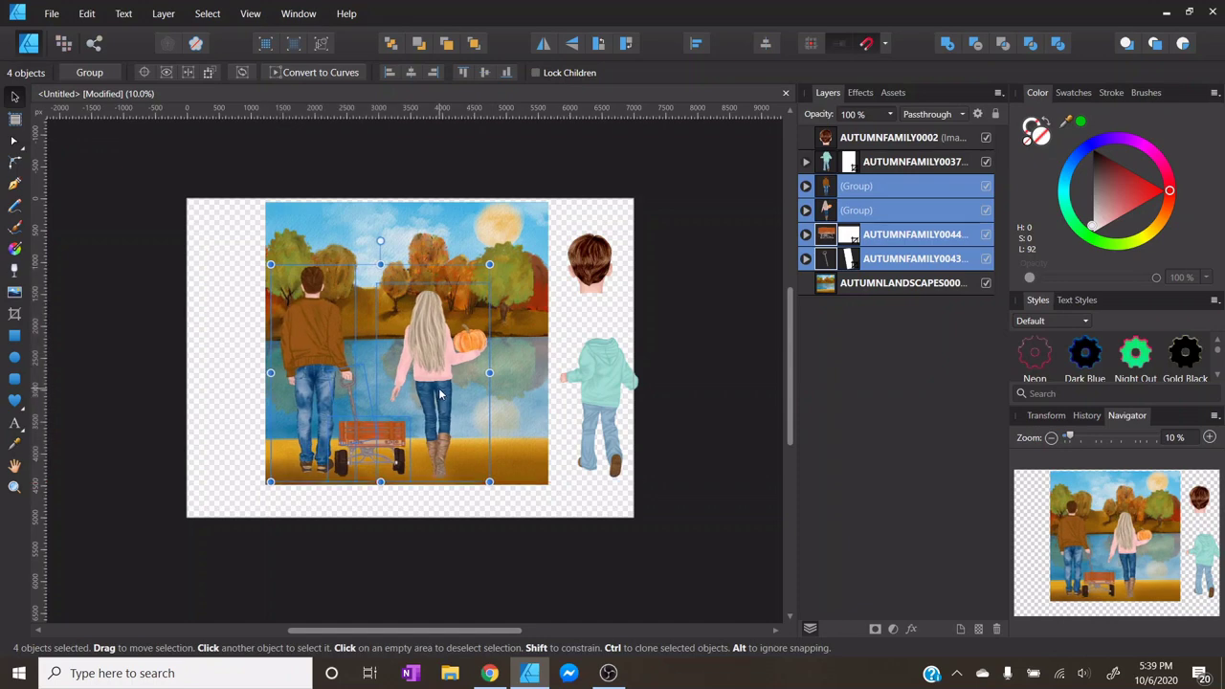
left_click(446, 541)
- Place the boy's body on the landscape beside the mom's boots, below her pumpkin, and reduce it to about 82%
left_click(623, 402)
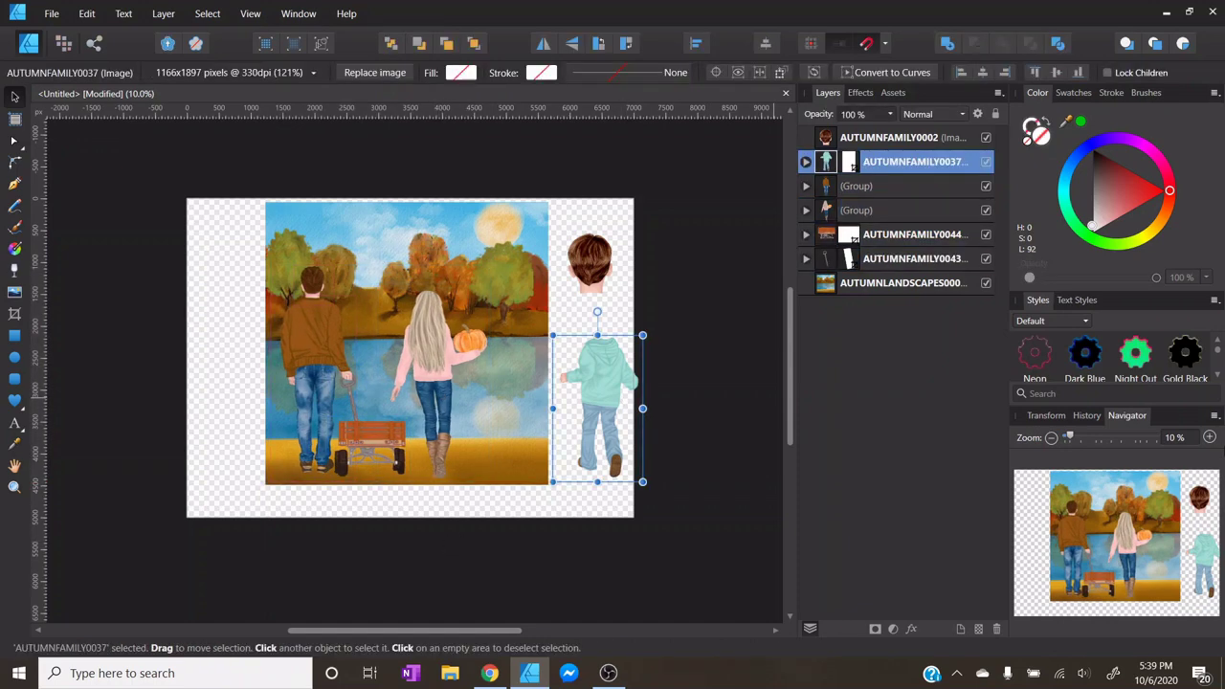
left_click(1209, 437)
left_click_drag(680, 442, 534, 402)
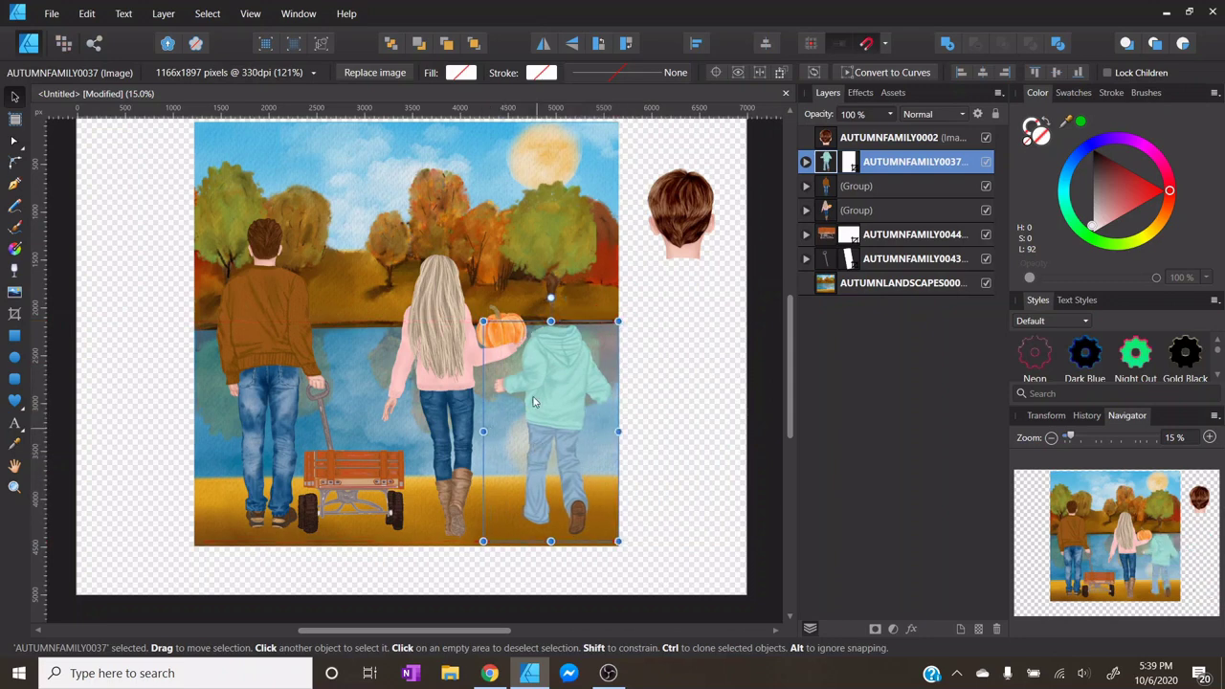
left_click_drag(618, 320, 574, 392)
left_click_drag(523, 473, 518, 460)
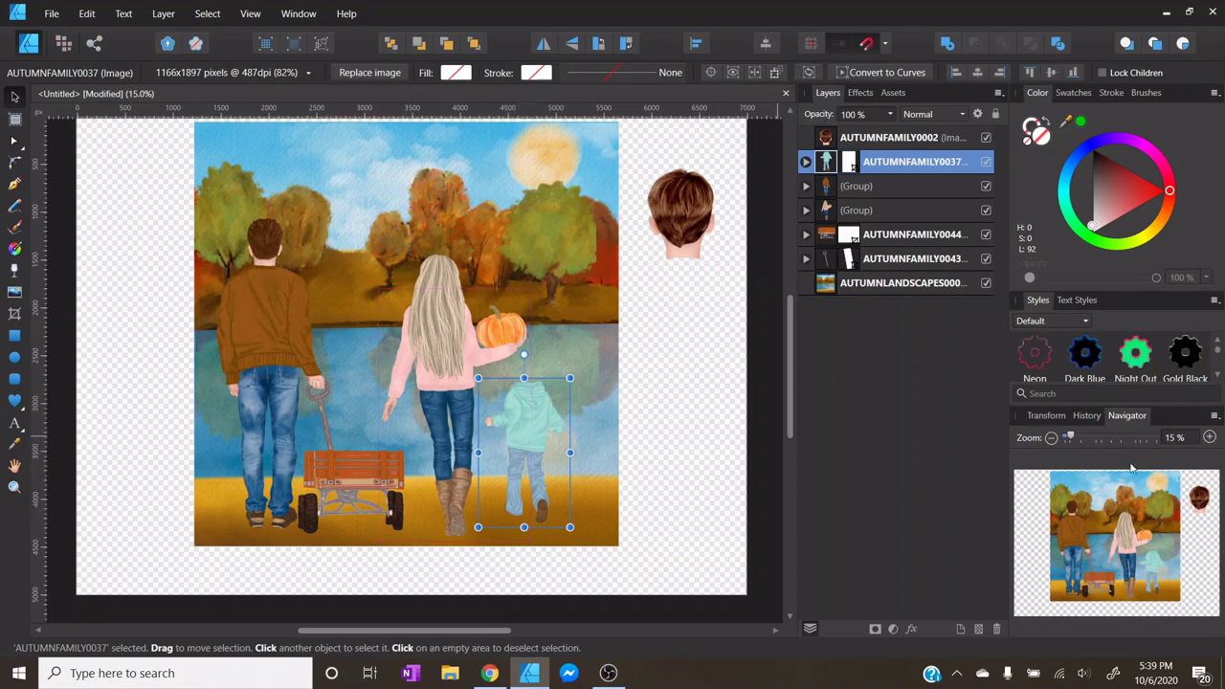
left_click_drag(500, 632, 510, 633)
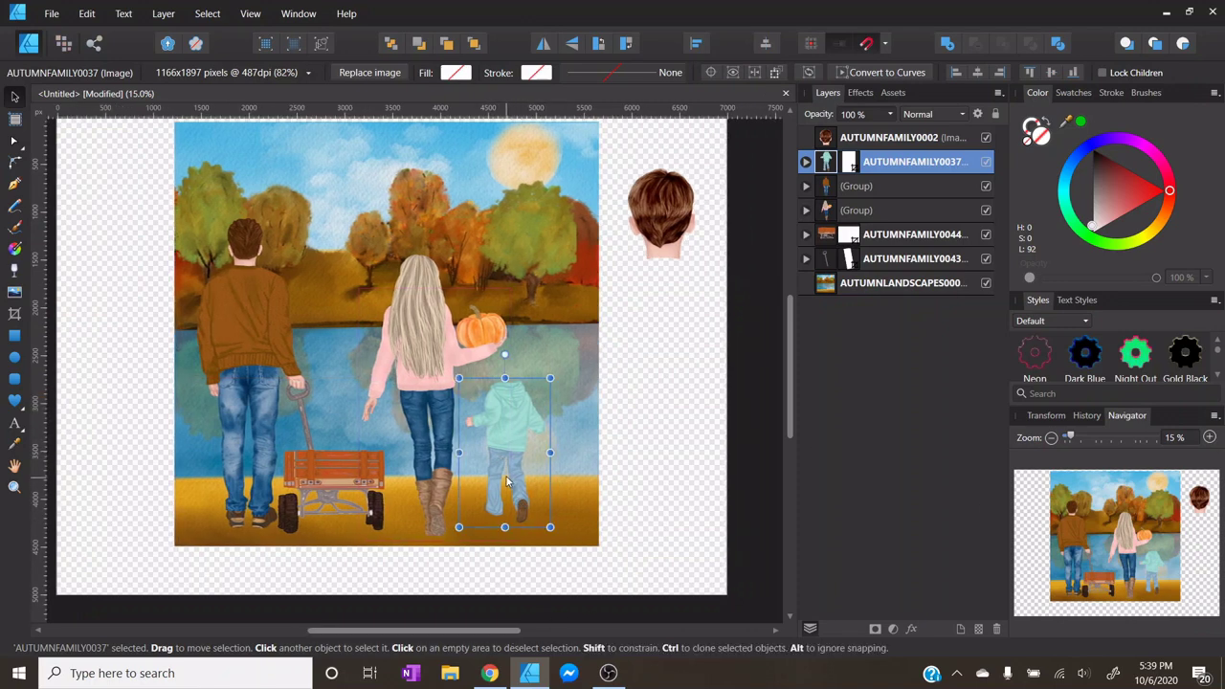
left_click_drag(507, 482, 505, 472)
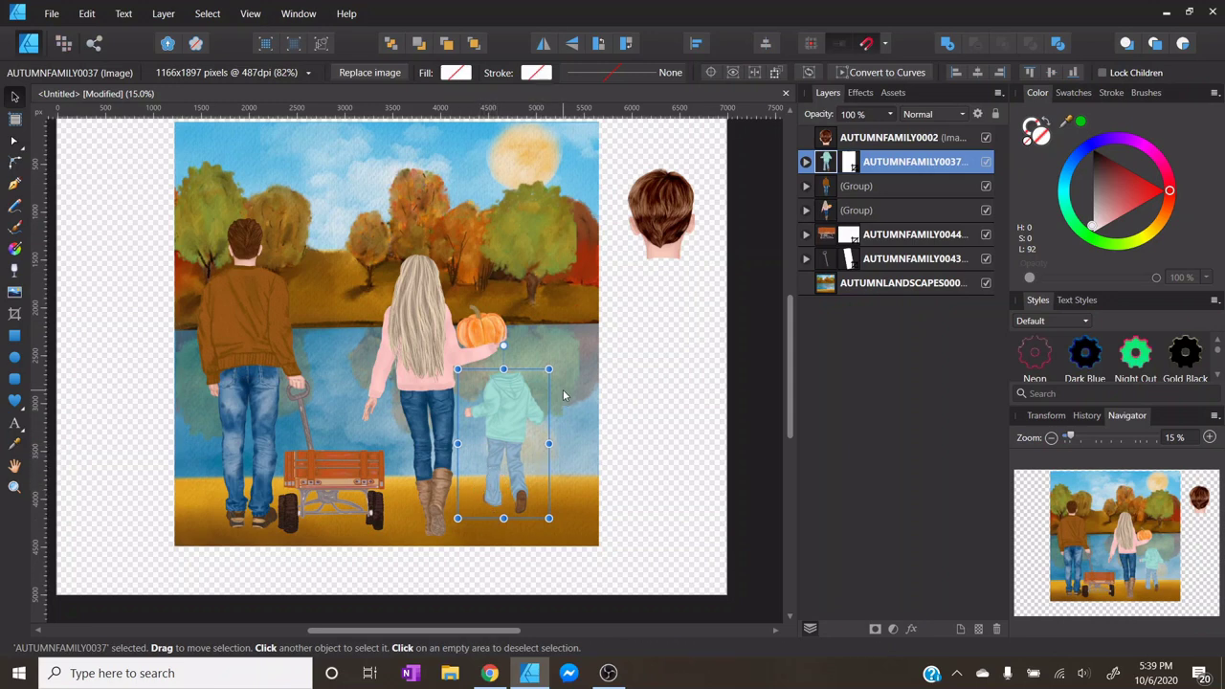
- Move the boy's head image onto his body, reduce it to about 45% and set its neck over the hood
left_click(1210, 437)
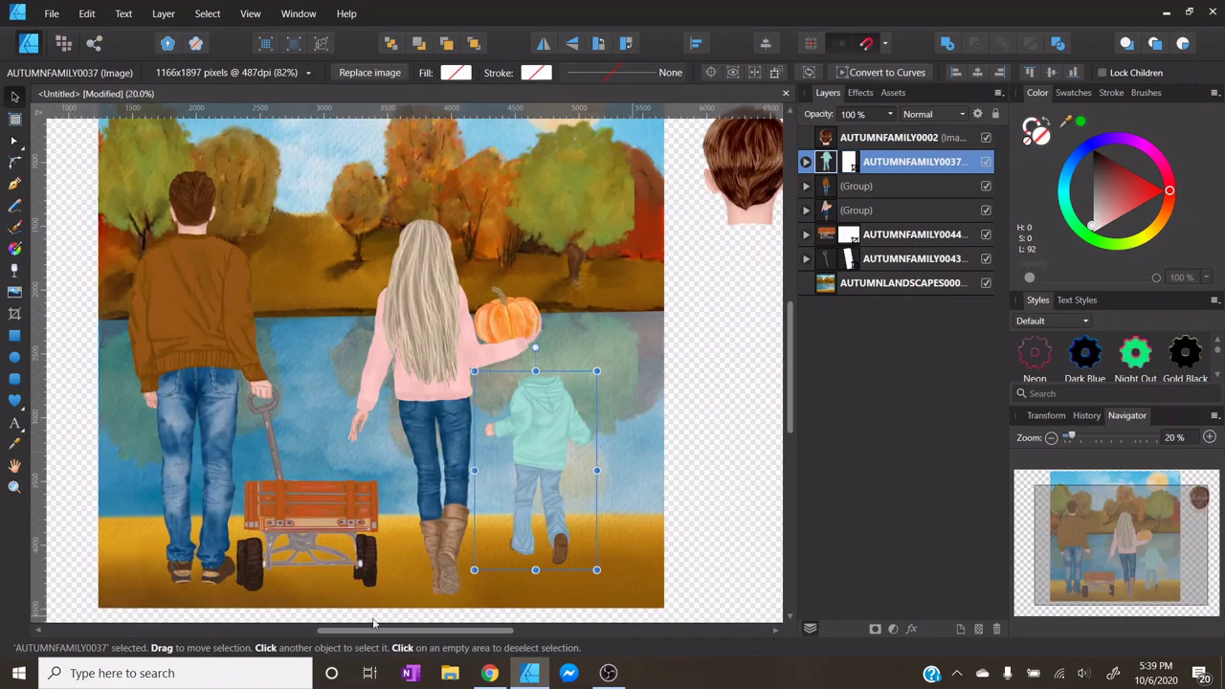
left_click(755, 214)
left_click_drag(754, 214, 537, 369)
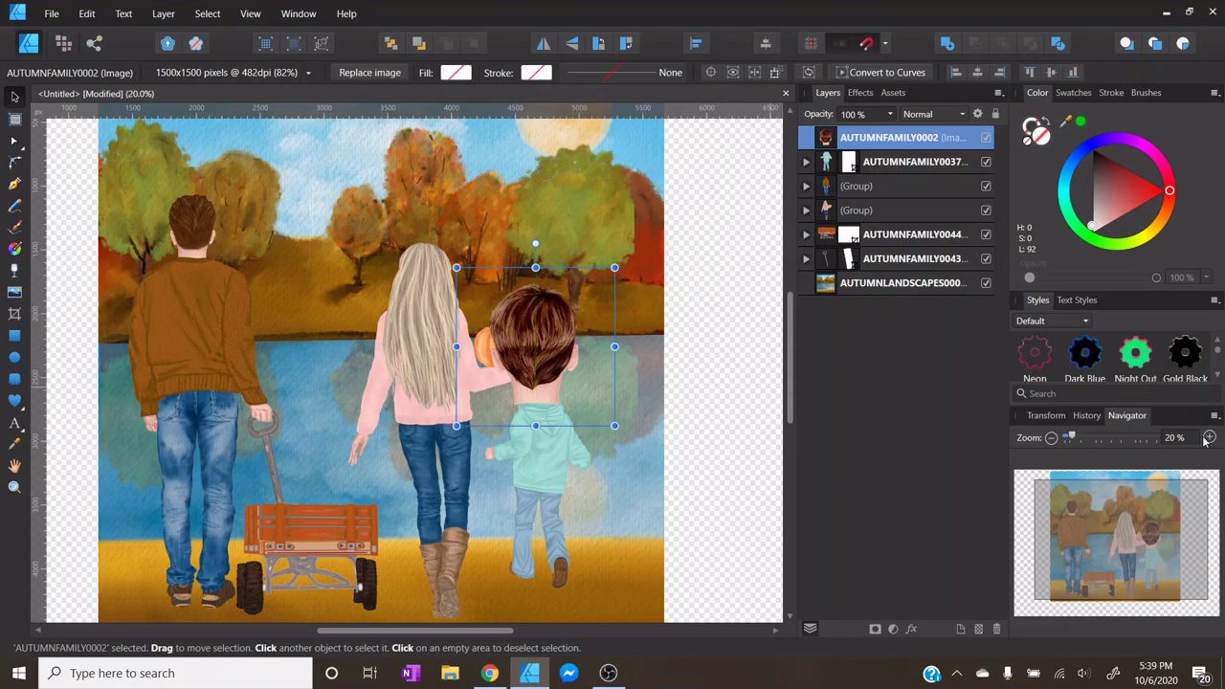
left_click(1210, 437)
left_click(1209, 437)
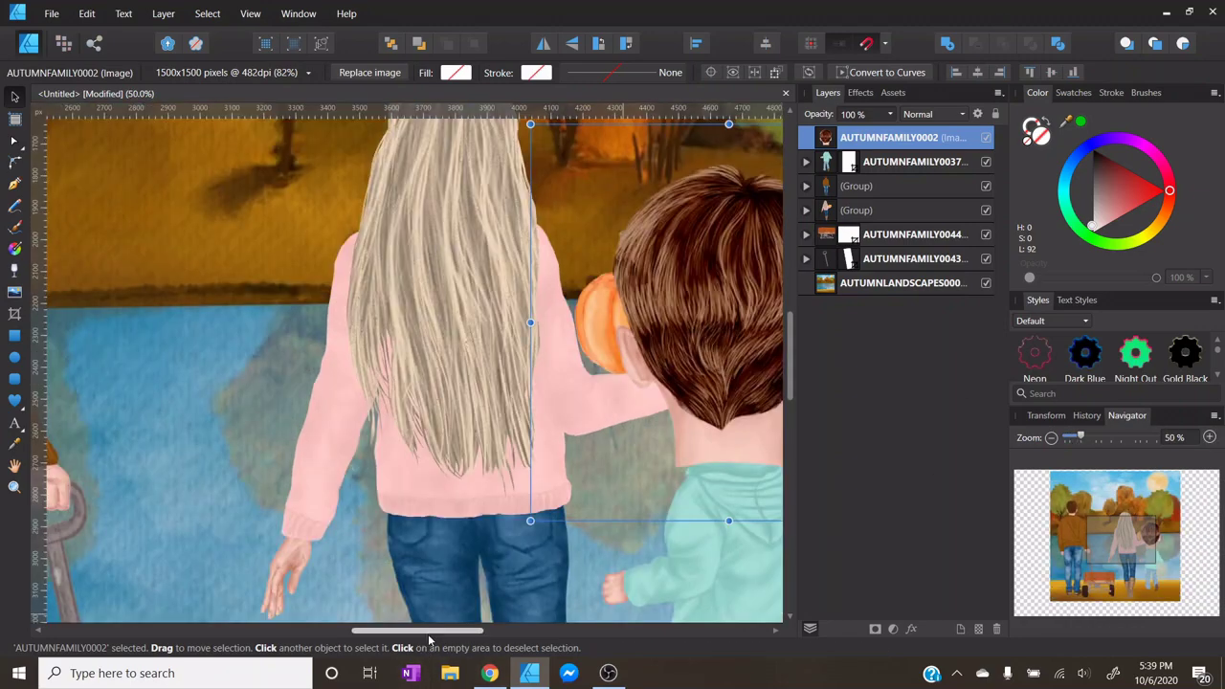
left_click_drag(428, 633, 519, 639)
scroll(450, 424, "down", 3)
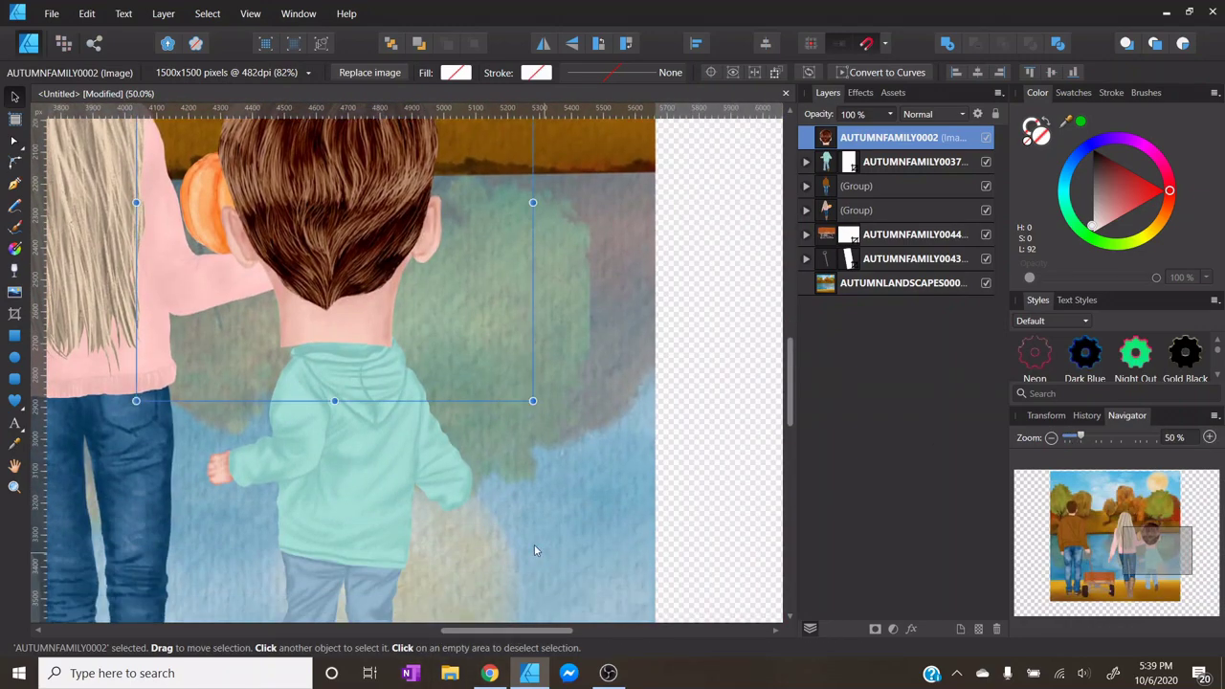
scroll(534, 550, "up", 4)
left_click_drag(524, 161, 346, 343)
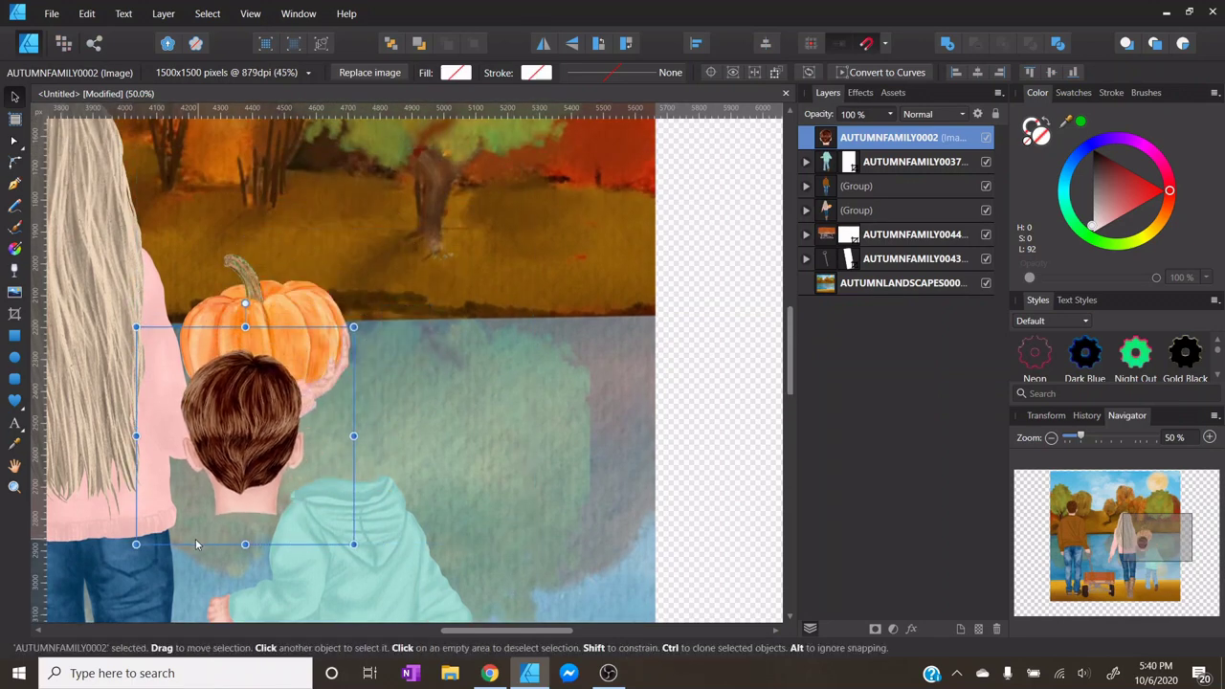
left_click_drag(226, 513, 329, 502)
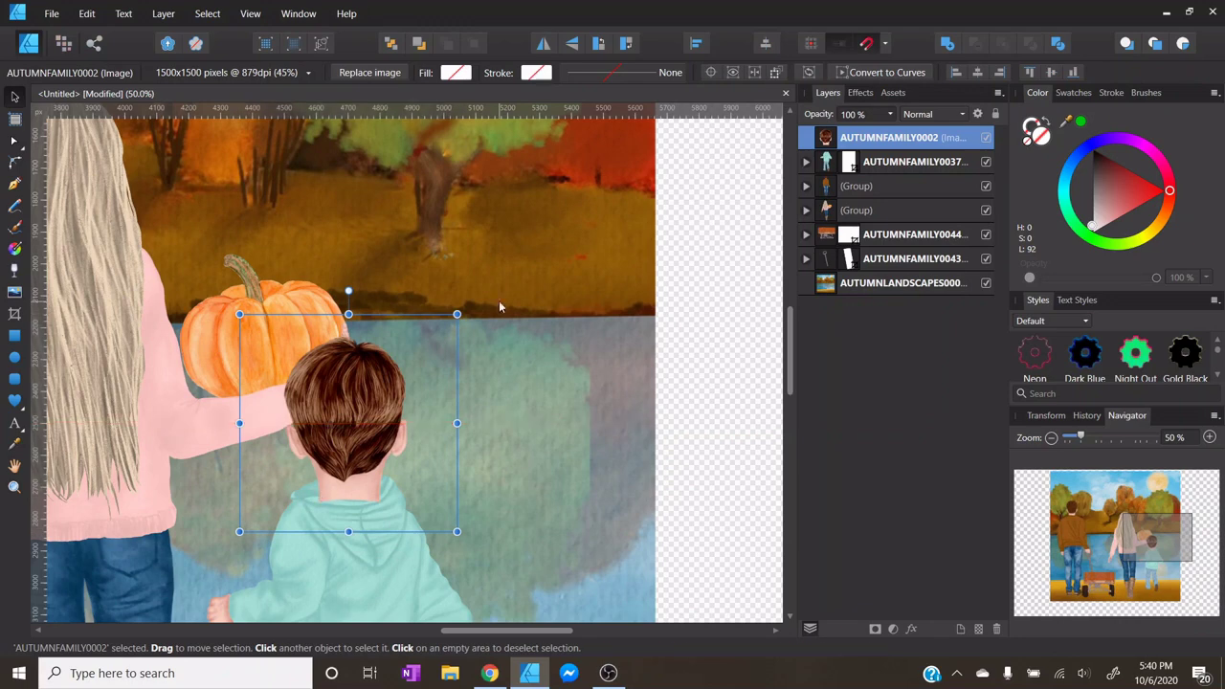
- Reduce the boy's head to about 33% and align its neck with the center of the hoodie's collar
left_click_drag(456, 314, 398, 373)
left_click_drag(312, 490, 346, 474)
mouse_move(508, 632)
left_mouse_down()
mouse_move(470, 632)
mouse_move(488, 632)
left_mouse_up()
scroll(610, 484, "down", 1)
scroll(609, 486, "down", 1)
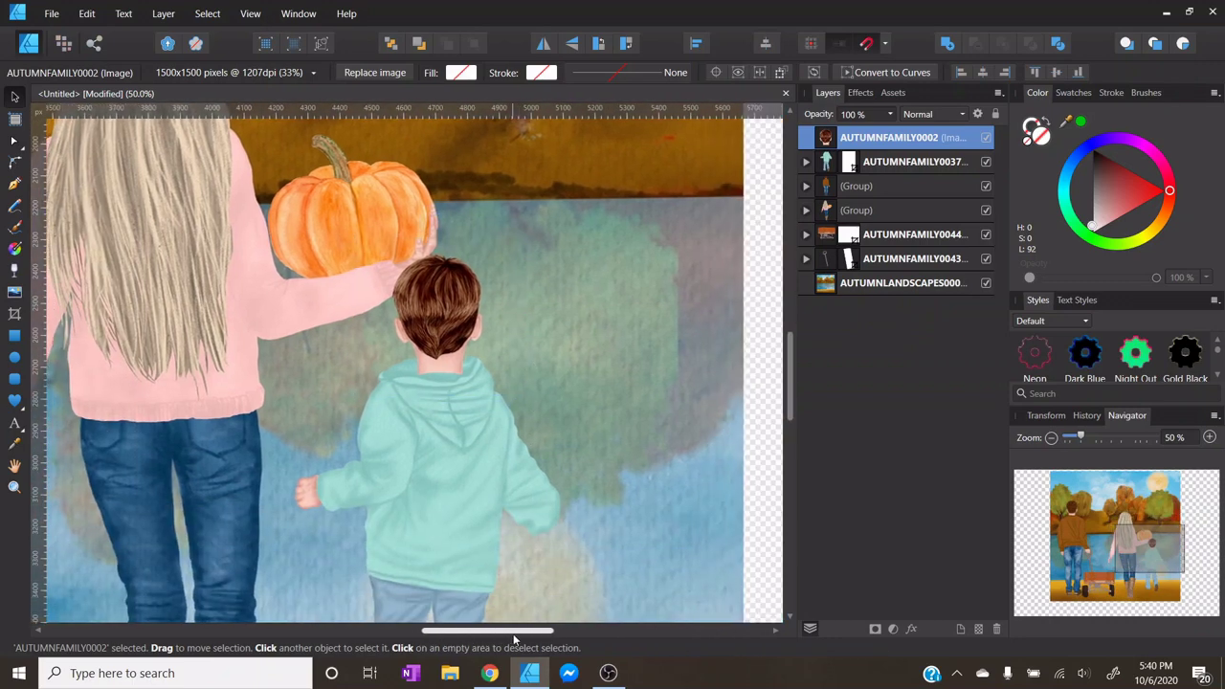
left_click_drag(464, 341, 439, 330)
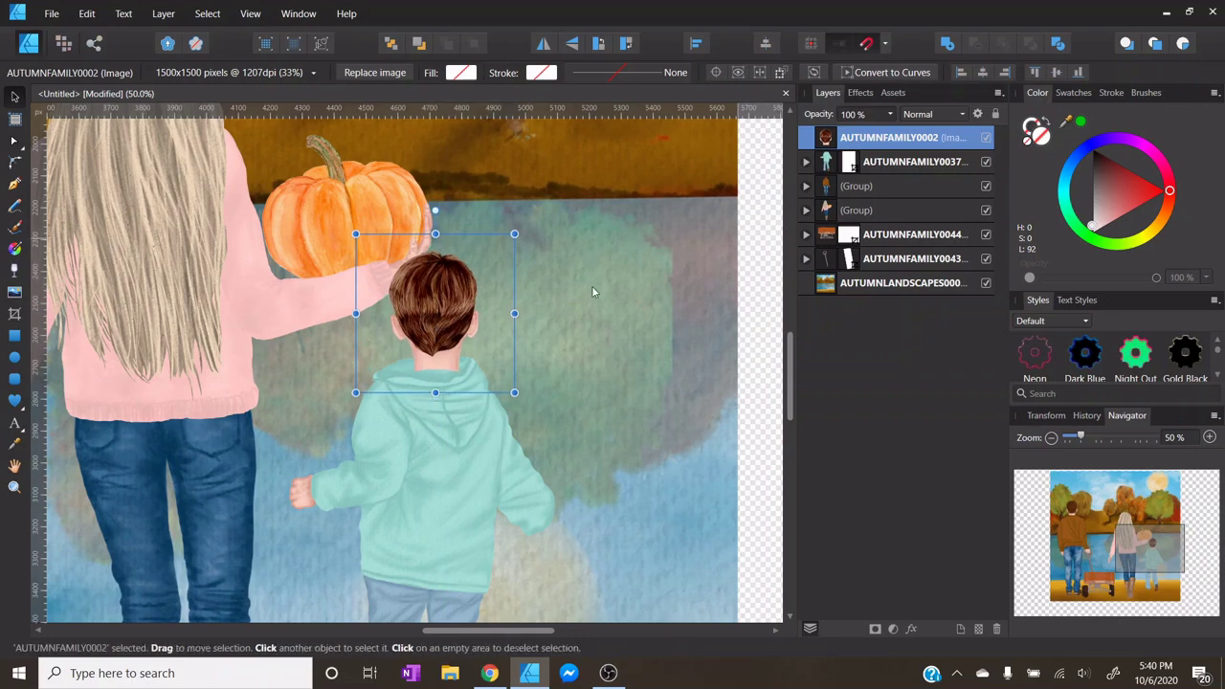
- Rename the boy's head layer BOY HEAD and his body layer BOY BODY
double_click(861, 140)
type("BO")
key("Return")
left_click(886, 164)
key("y")
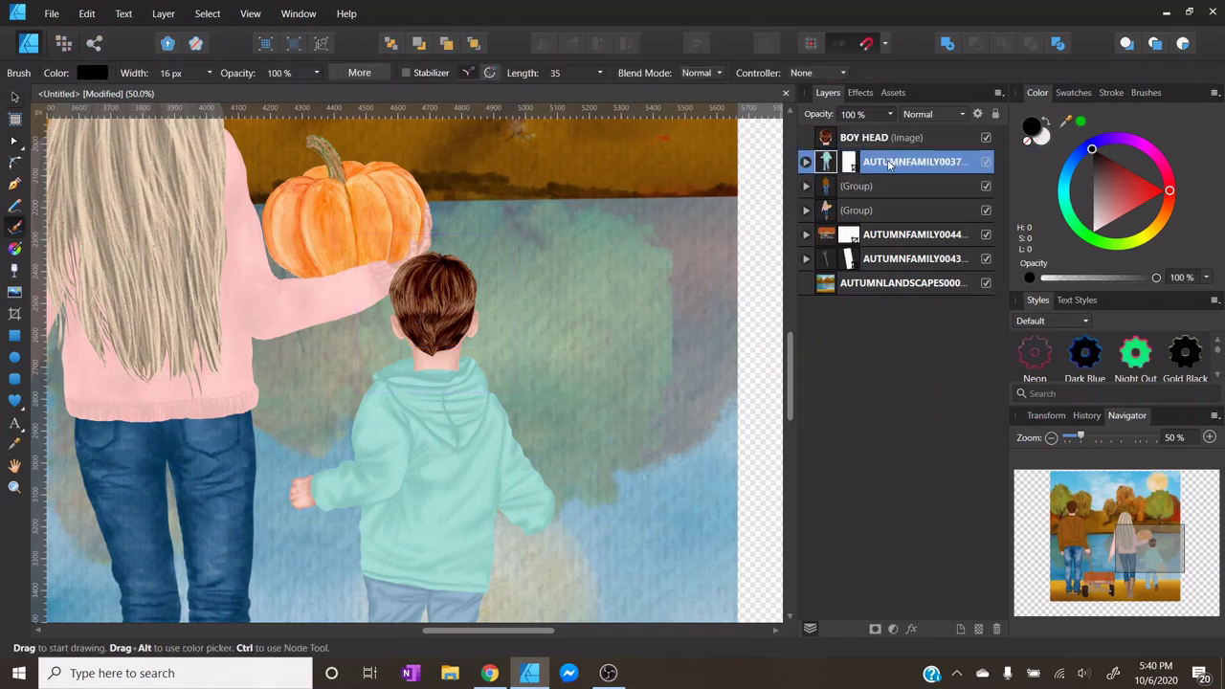
double_click(886, 171)
type("BOY BODY")
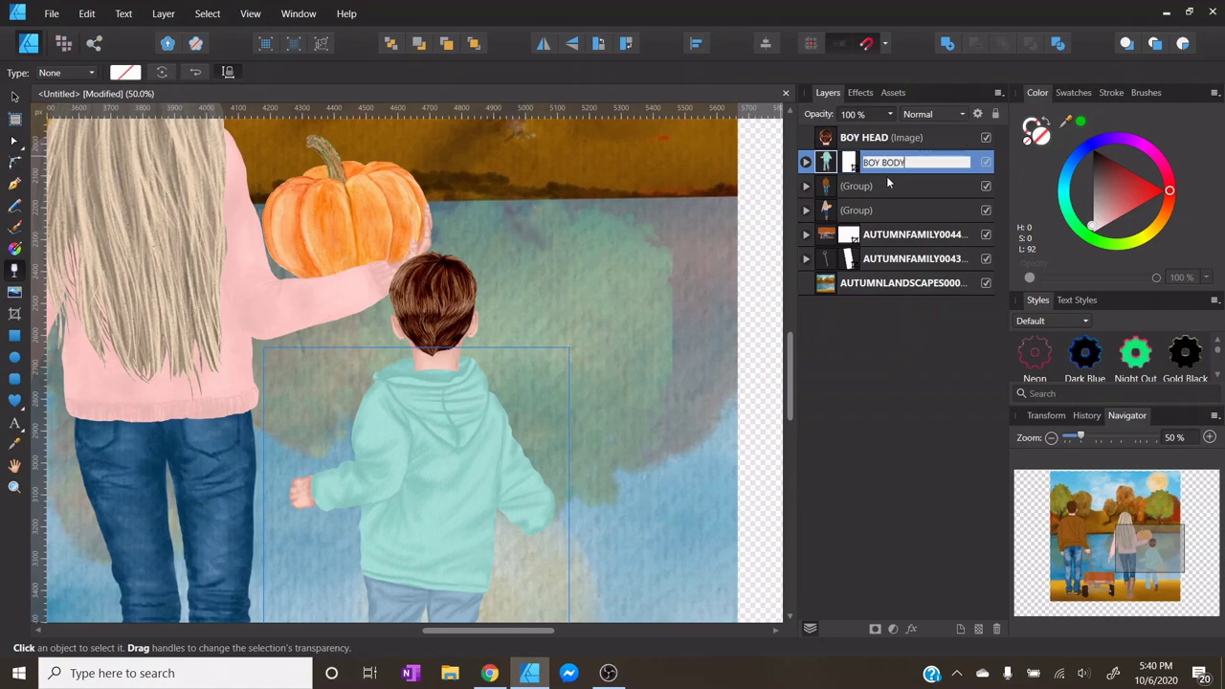
key("Return")
- Reorder the BOY HEAD layer directly beneath BOY BODY so the hood overlaps his neck
left_click(826, 140)
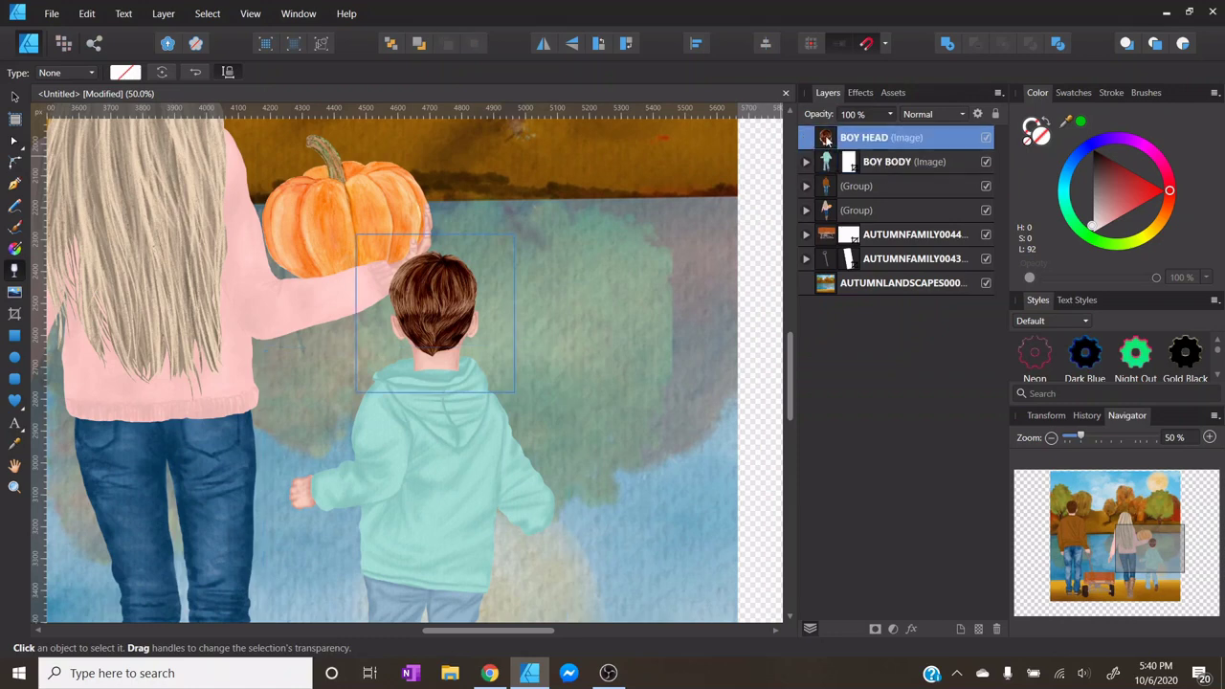
left_click_drag(826, 140, 814, 179)
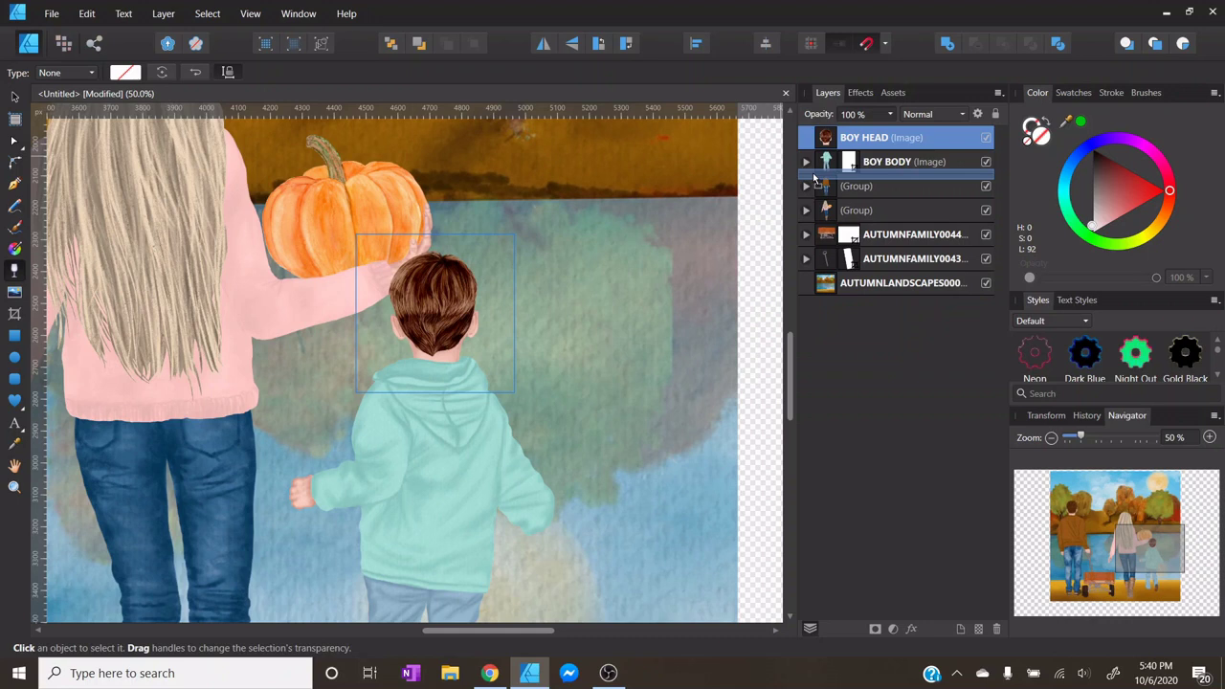
left_click_drag(813, 179, 815, 180)
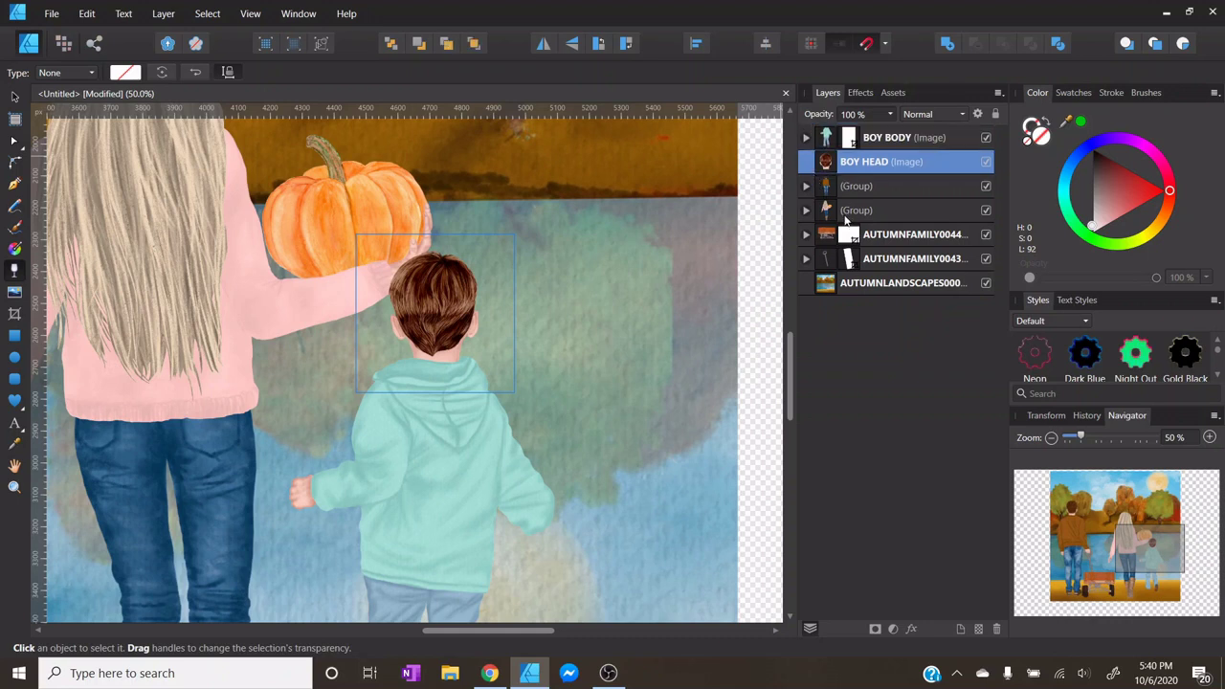
left_click(13, 97)
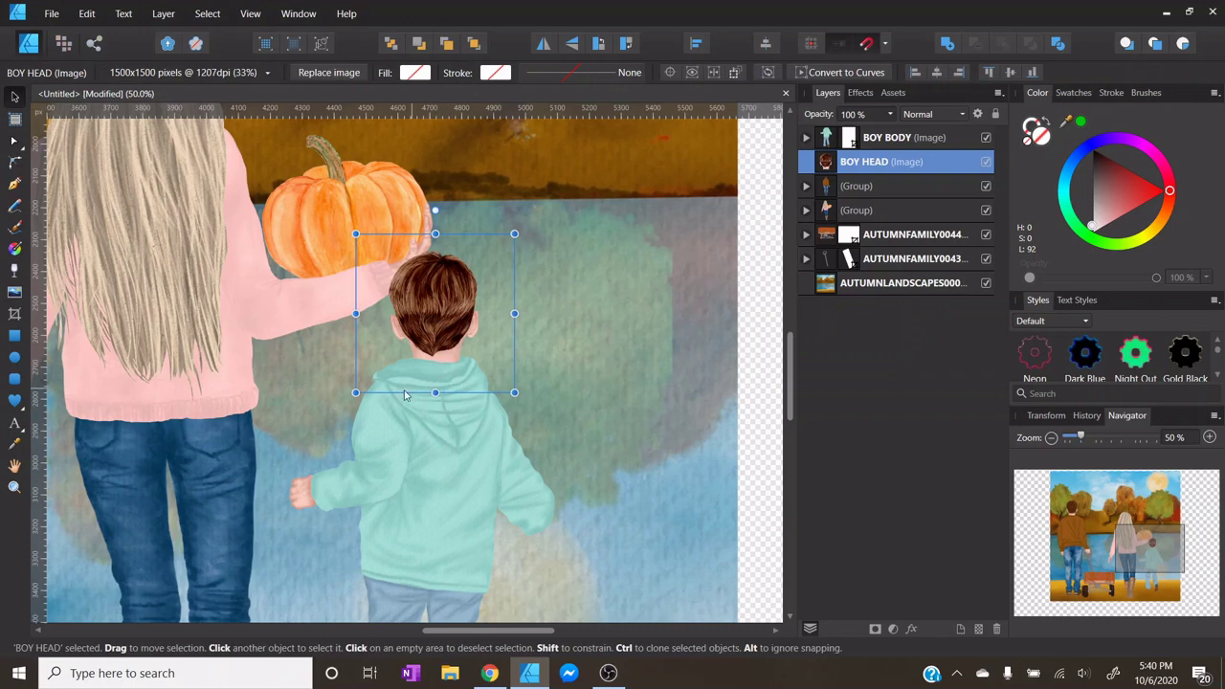
left_click(1210, 437)
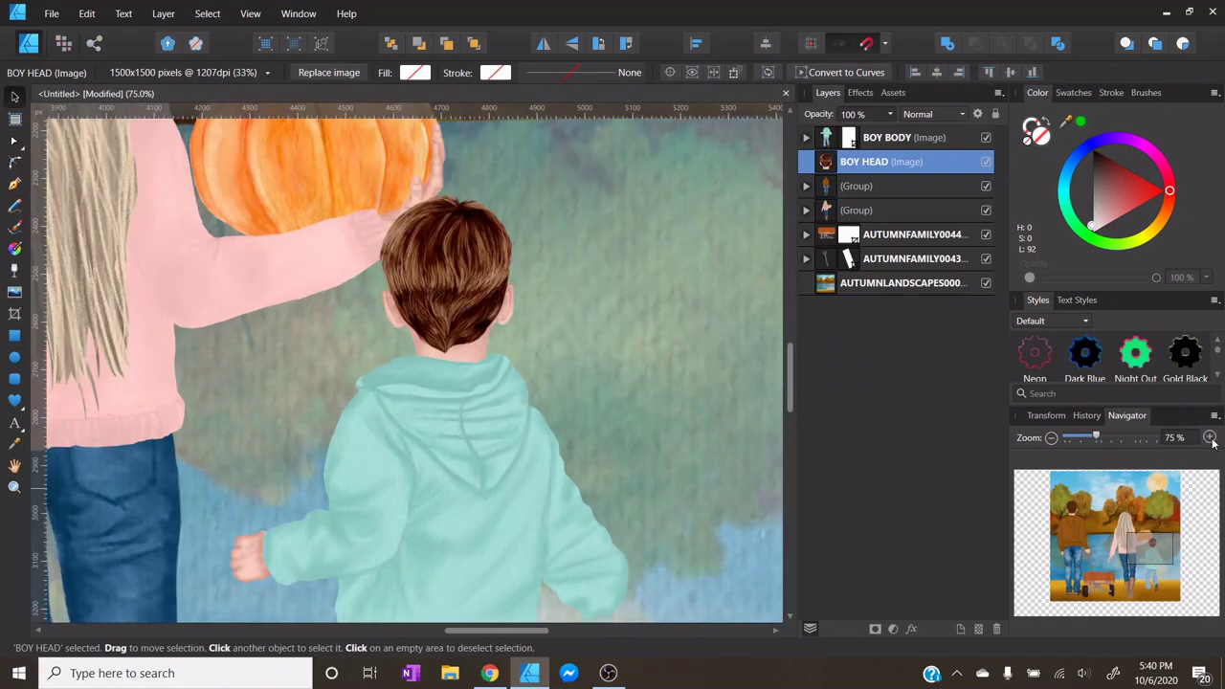
left_click(1210, 437)
left_click(1209, 437)
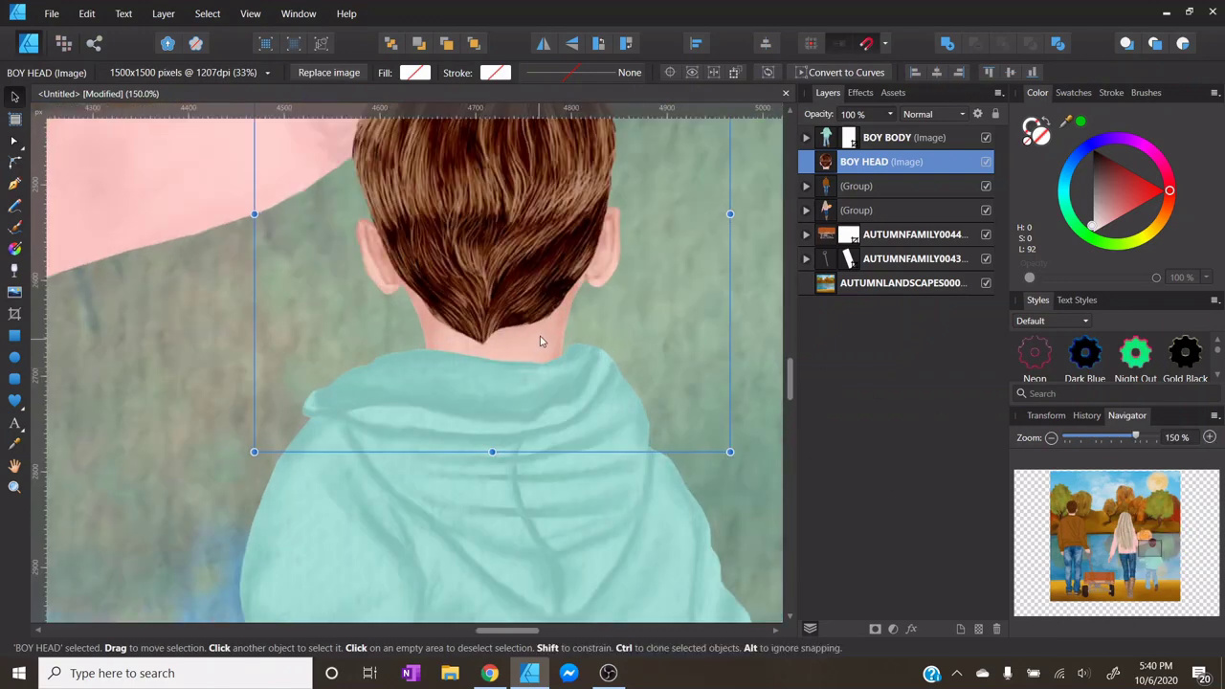
- Group the boy's head and body into one object
left_click(1052, 438)
left_click(1051, 437)
left_click(1051, 437)
left_click(1051, 437)
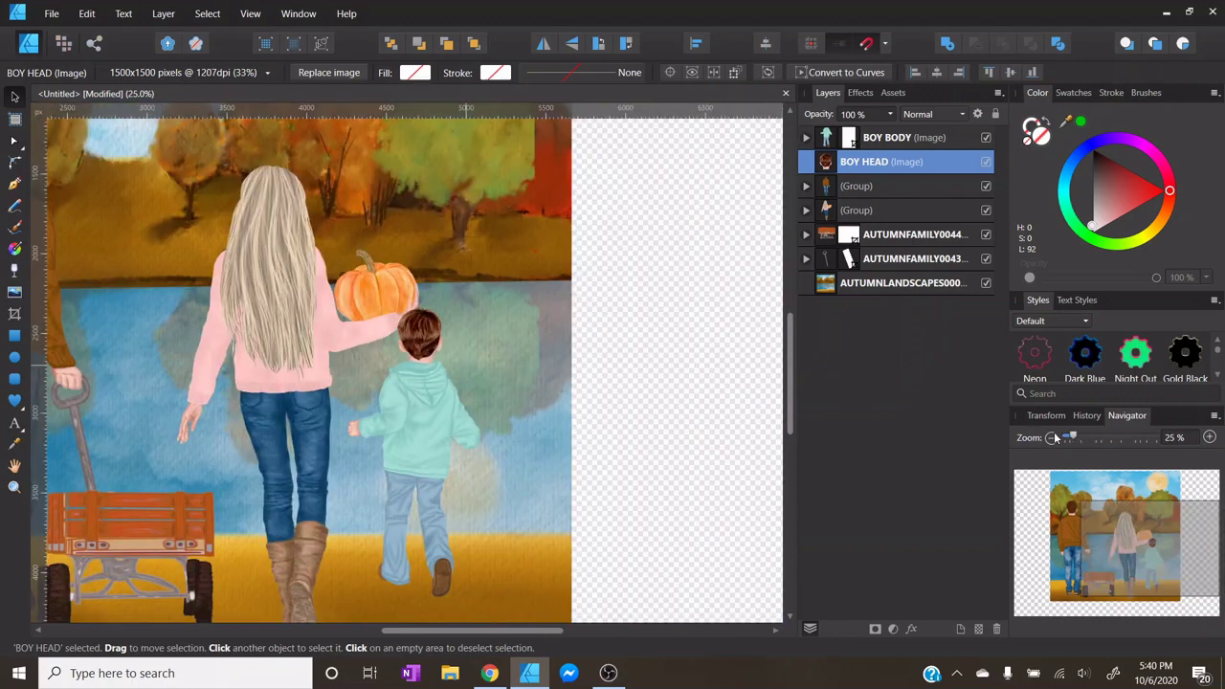
left_click(1051, 438)
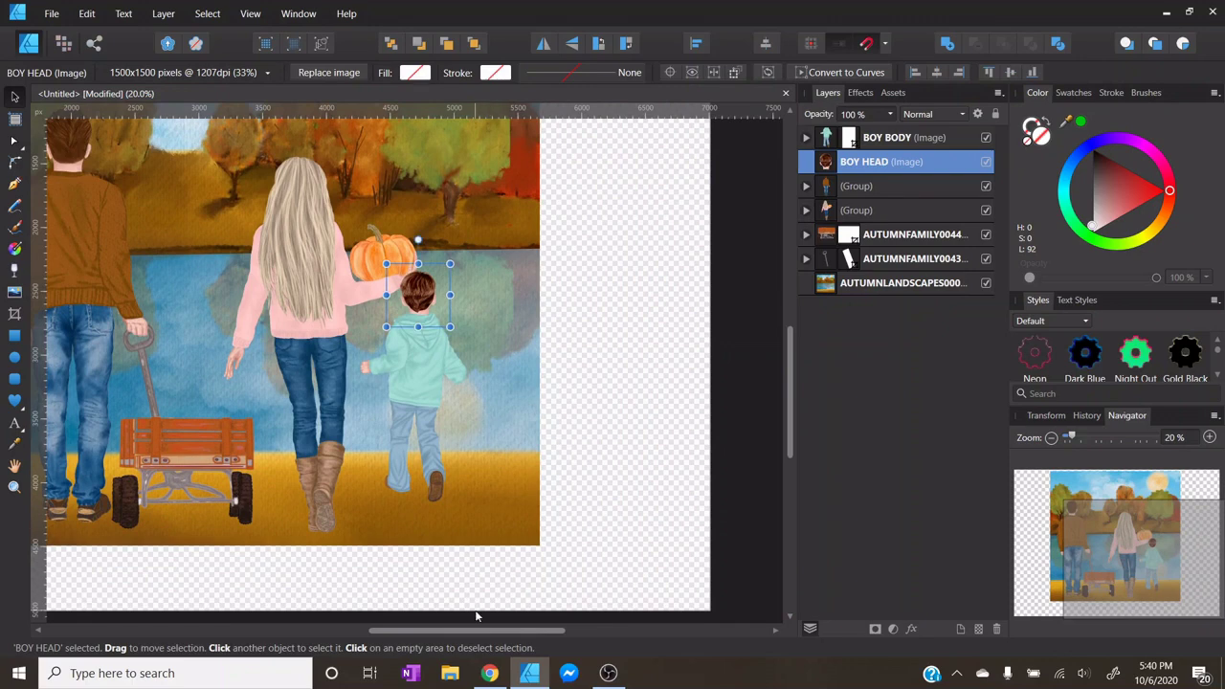
left_click_drag(476, 630, 437, 630)
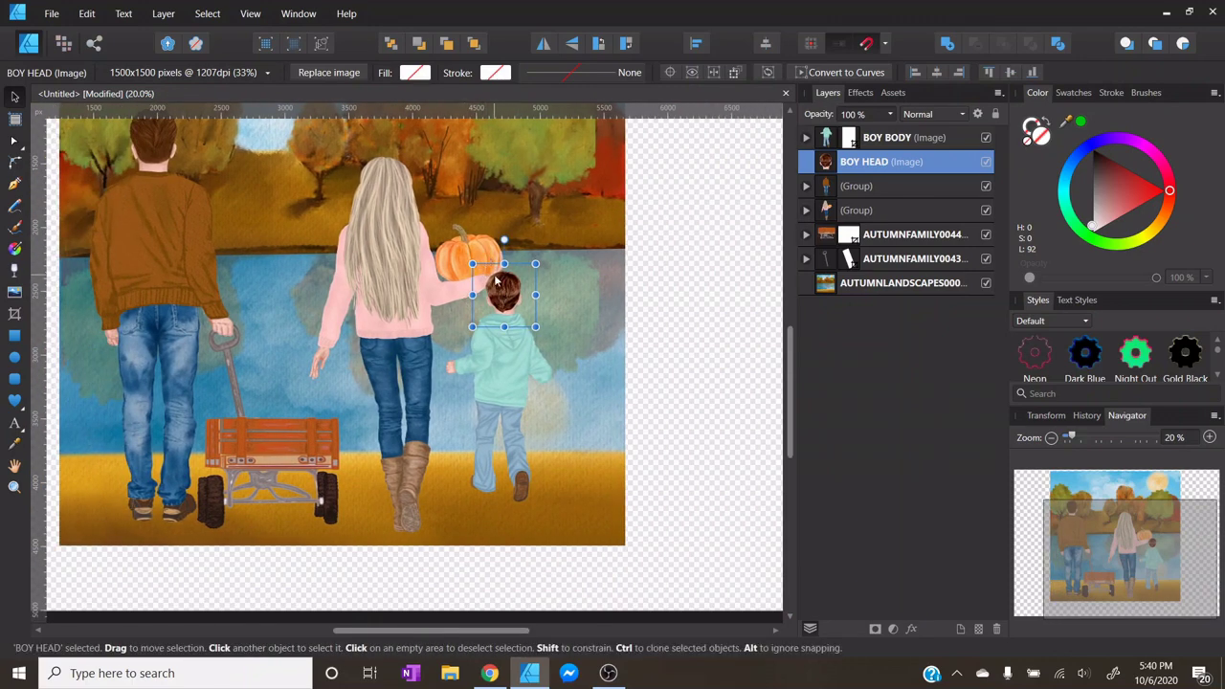
left_click(682, 518)
left_click(733, 520)
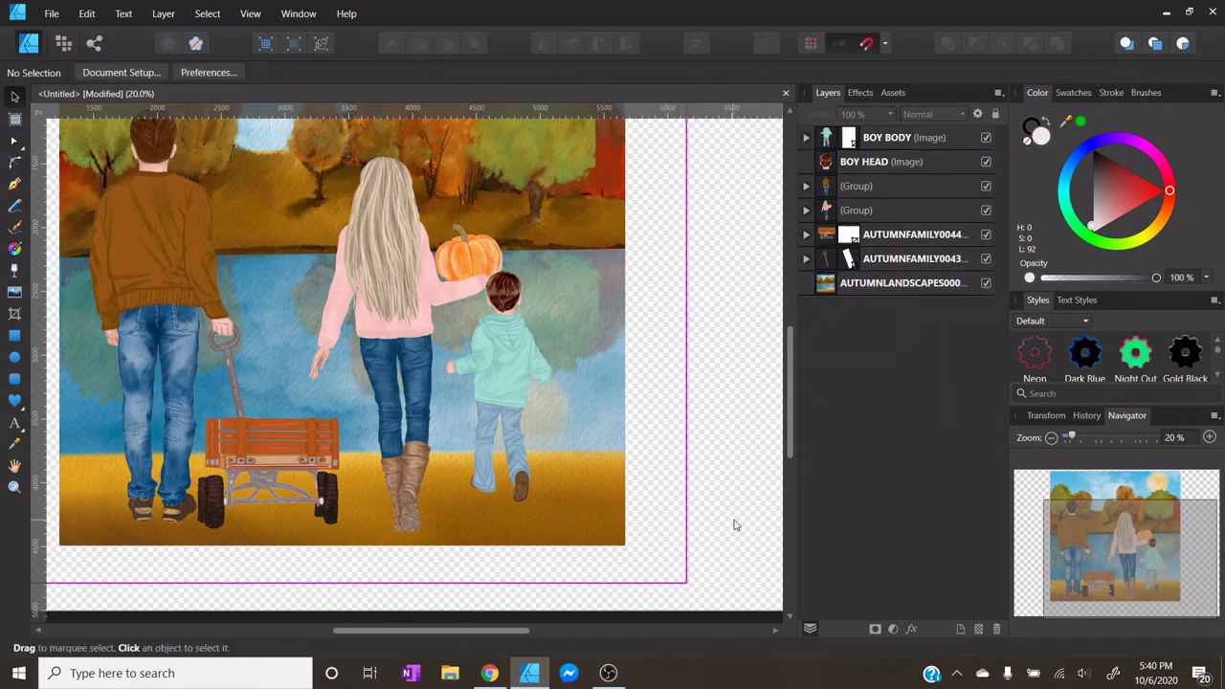
left_click_drag(752, 553, 421, 228)
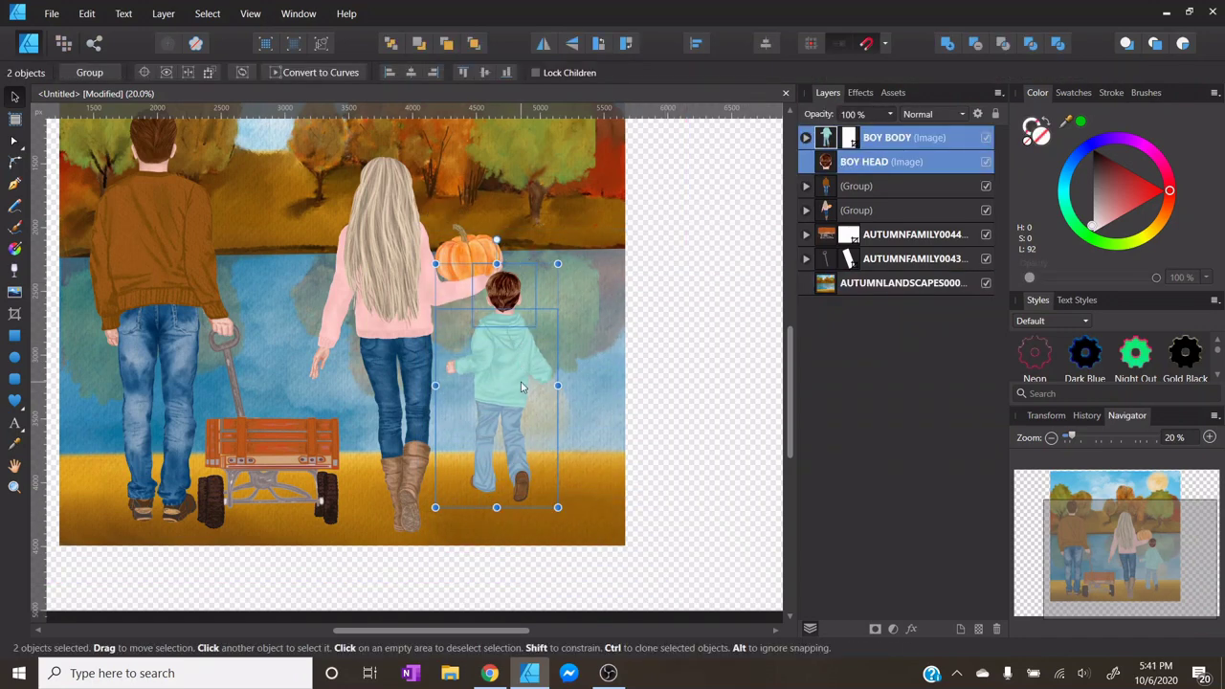
right_click(887, 144)
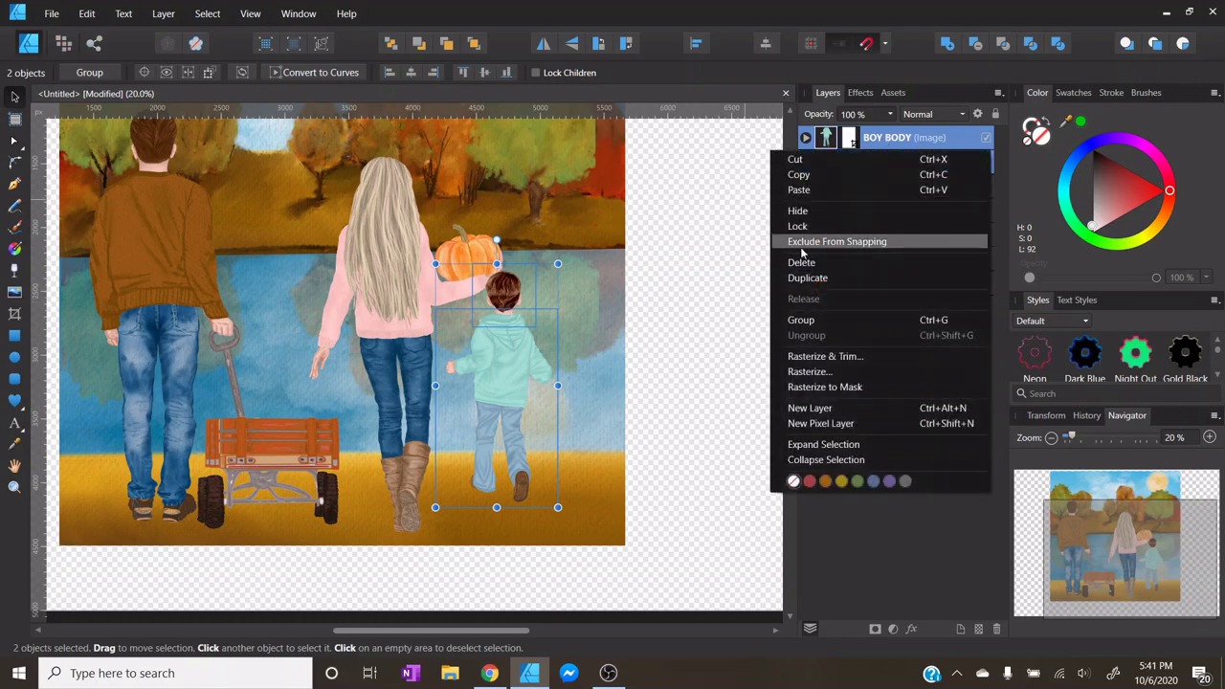
left_click(801, 321)
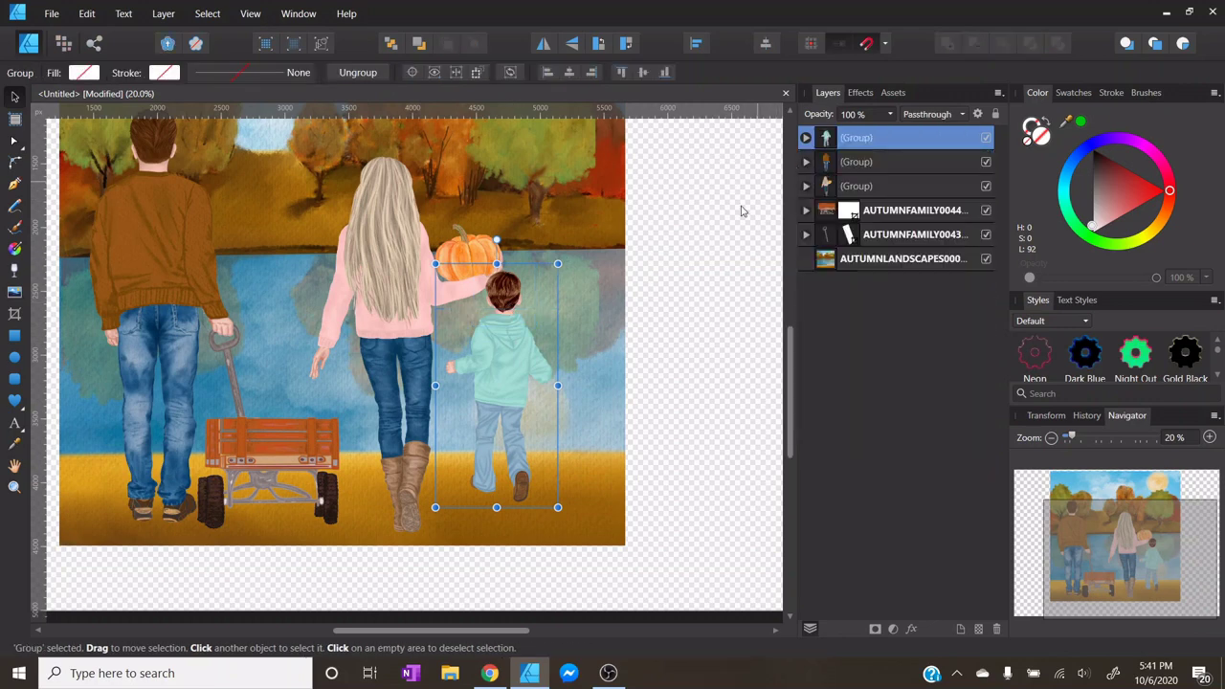
- Reorder the boy's group beneath both parents' groups and above the wagon so the mom's hand overlaps his head
left_click_drag(829, 142, 807, 207)
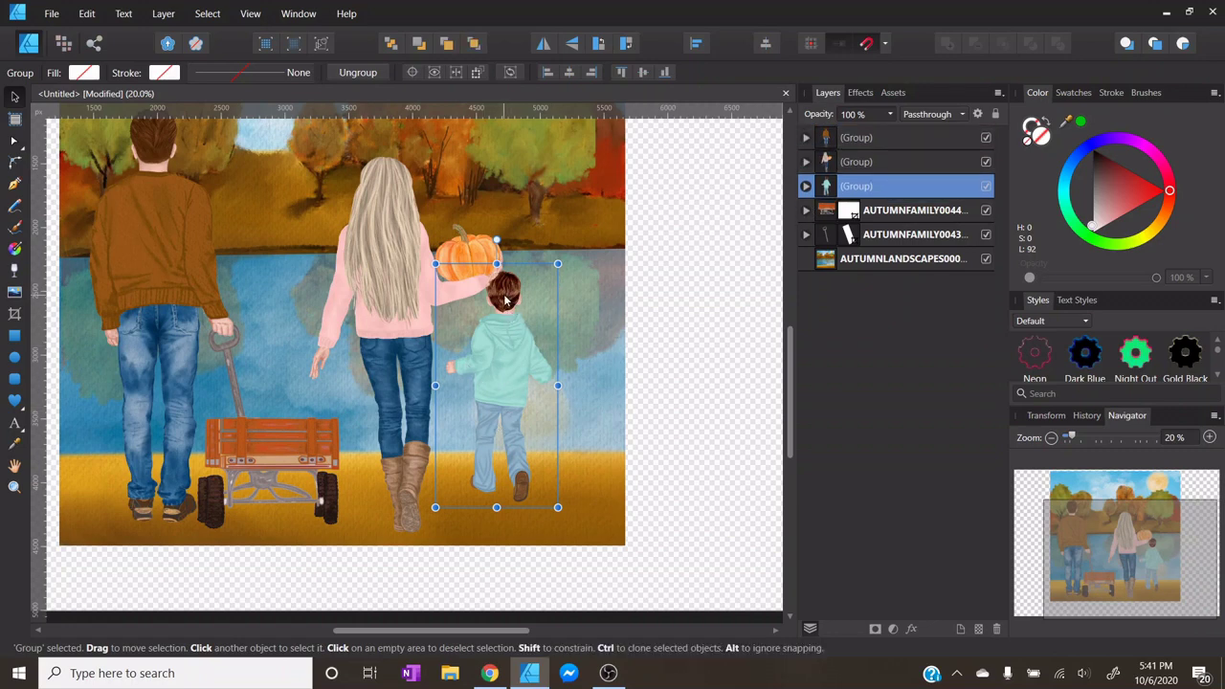
left_click(1050, 437)
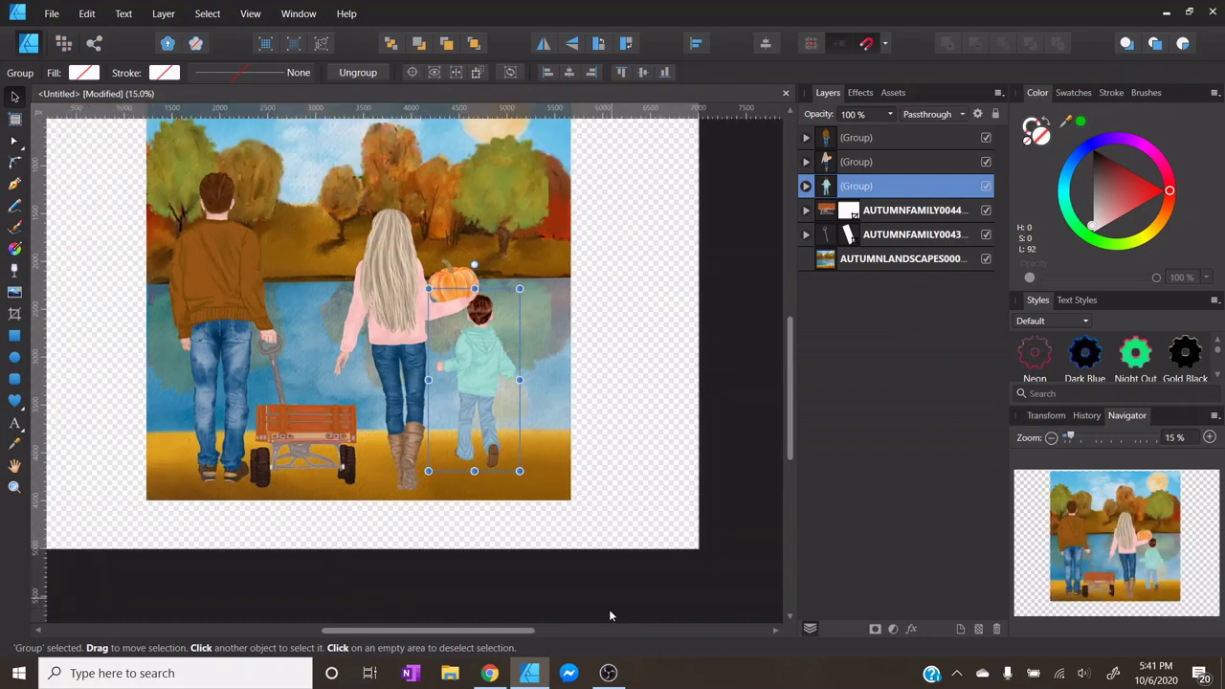
left_click_drag(504, 630, 470, 629)
left_click(513, 564)
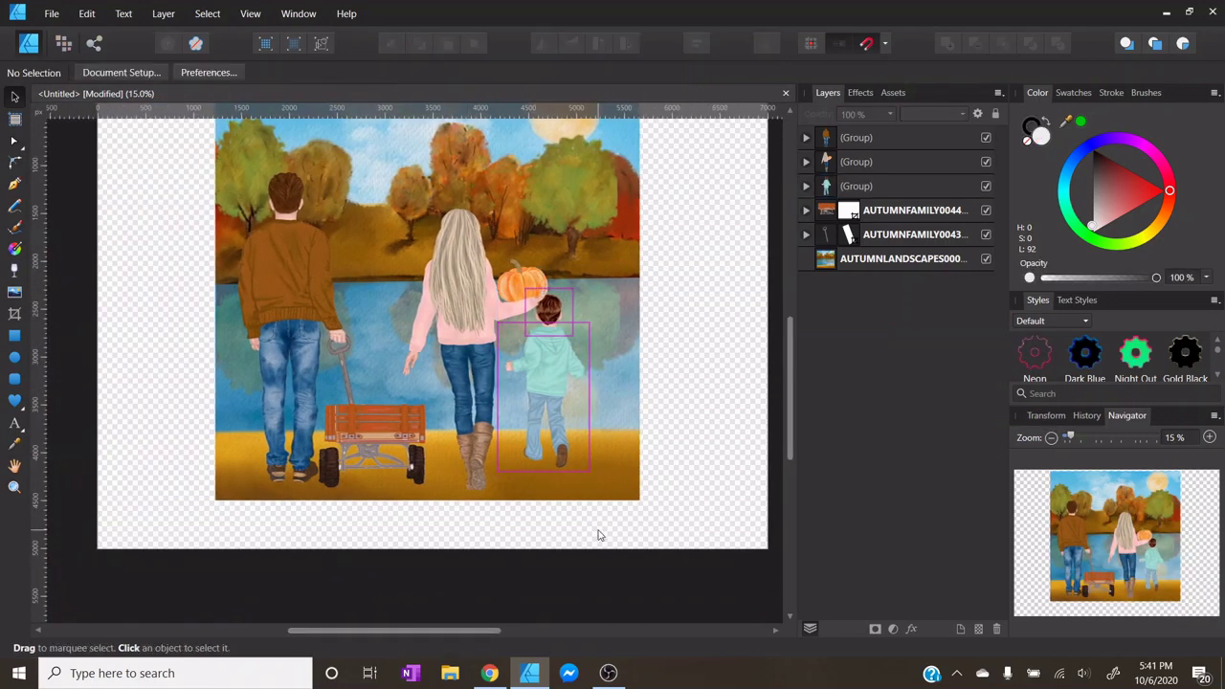
- Add an art text title of about 82 pt over the trees, reading "The" followed by the family's surname
scroll(602, 535, "up", 1)
scroll(601, 535, "up", 1)
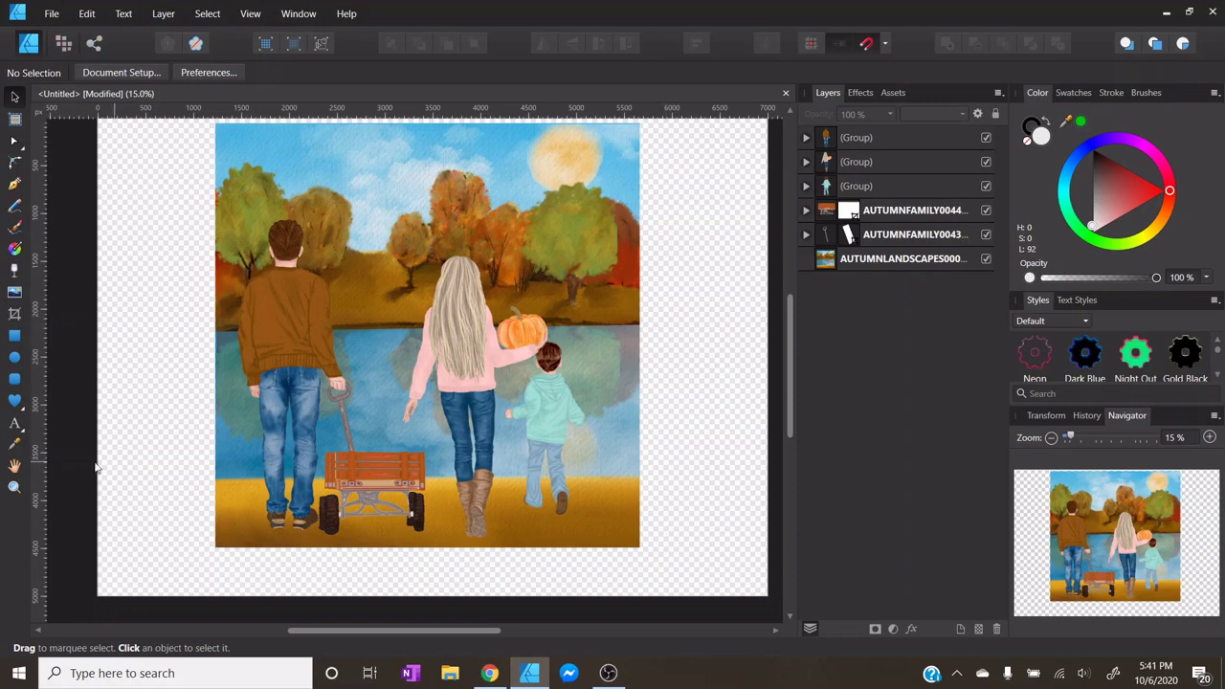
left_click(14, 427)
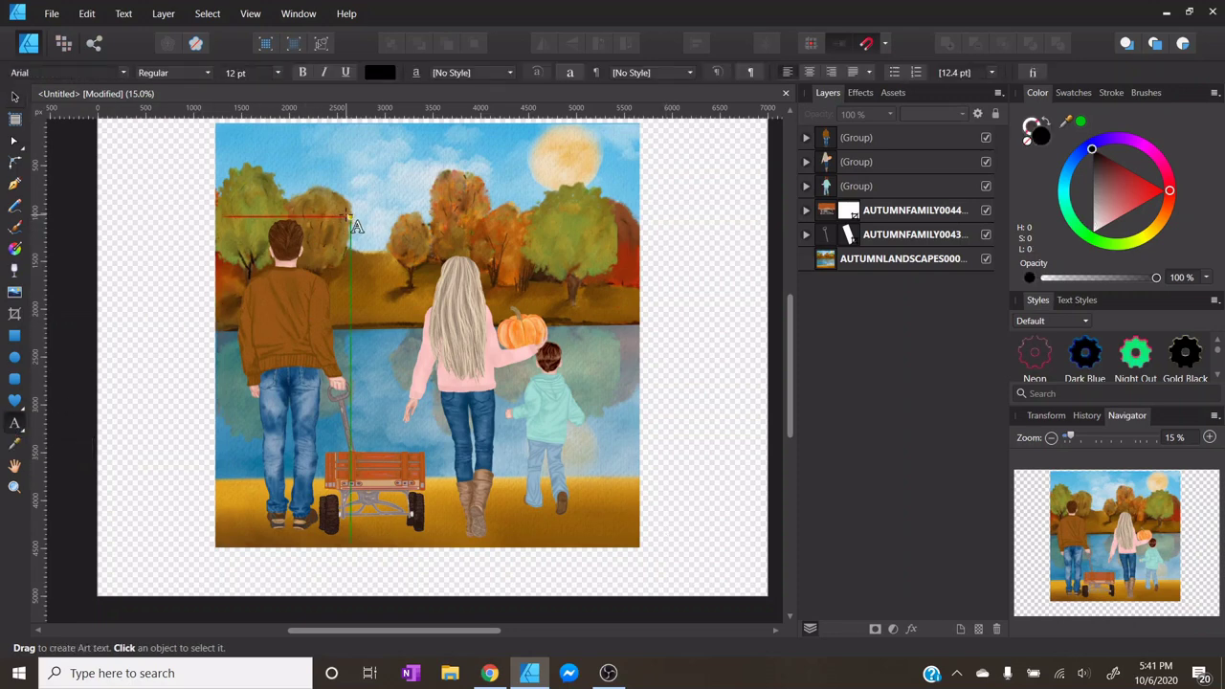
left_click_drag(350, 220, 364, 254)
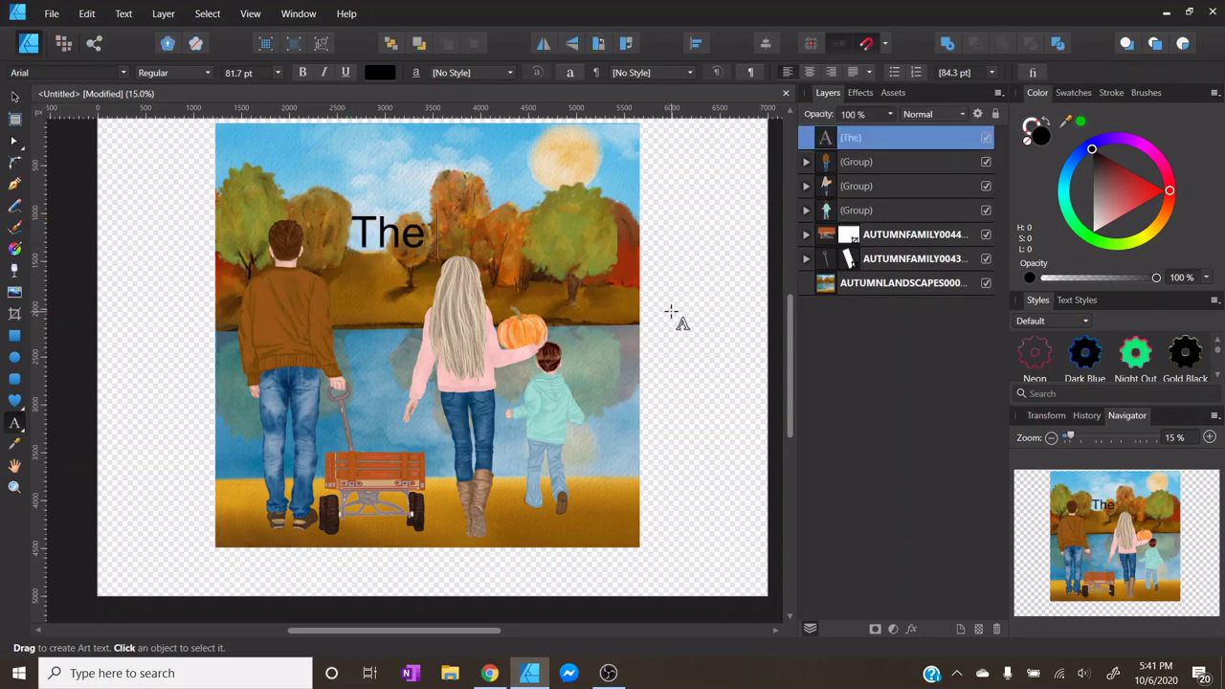
type("Avery's")
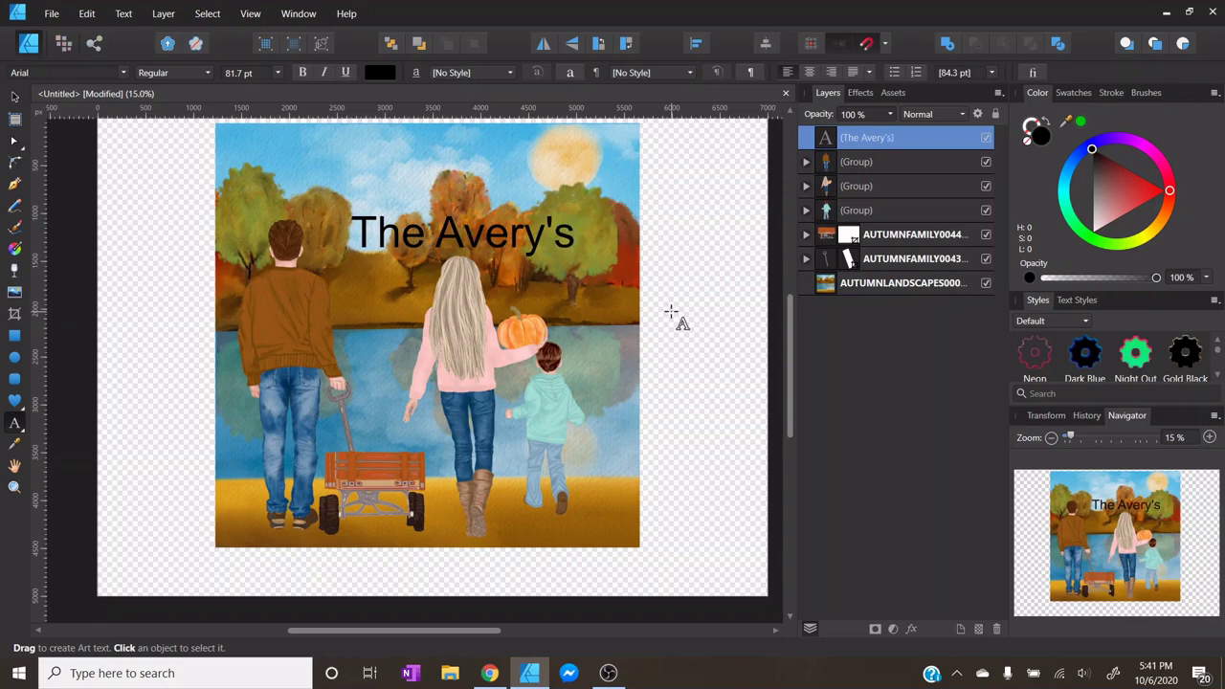
- Change the whole title's font to Secret Darling
key("ctrl+a")
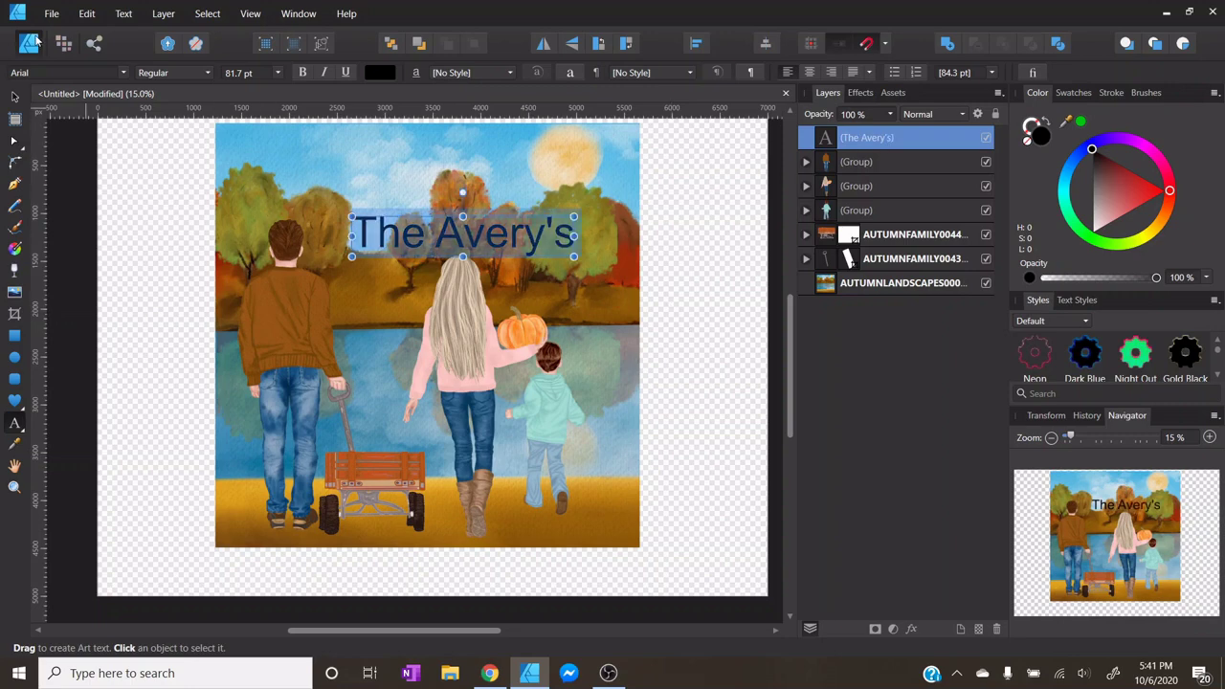
left_click(58, 72)
type("dar")
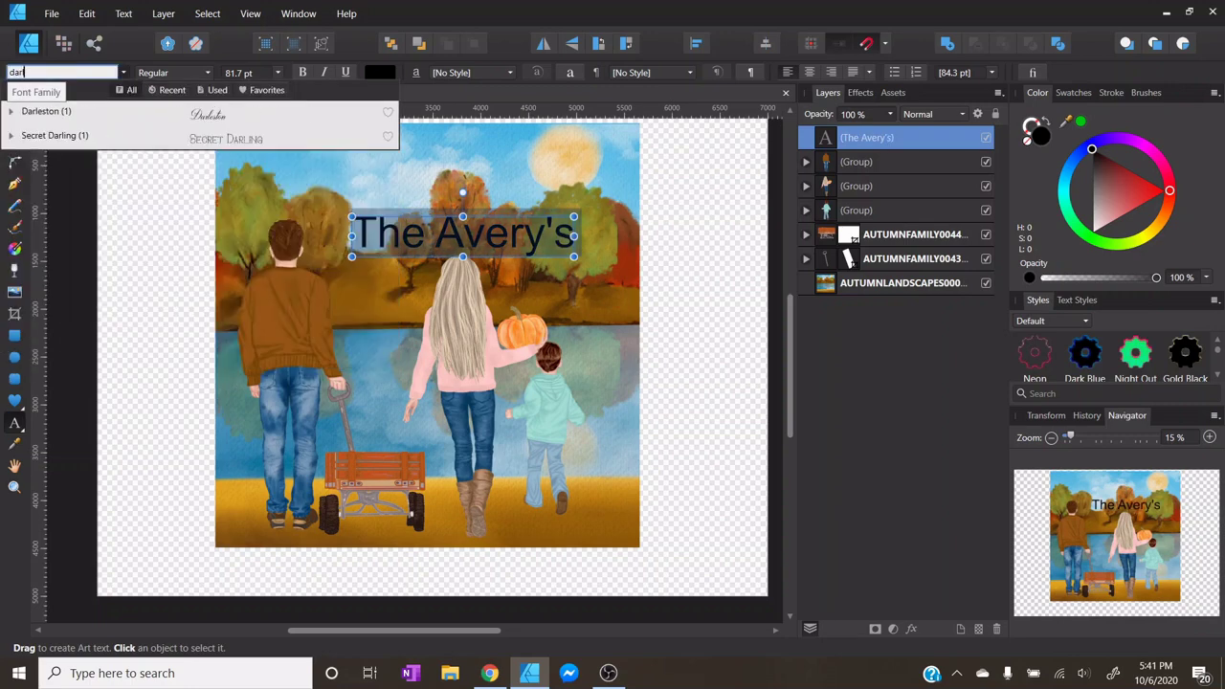
left_click(199, 138)
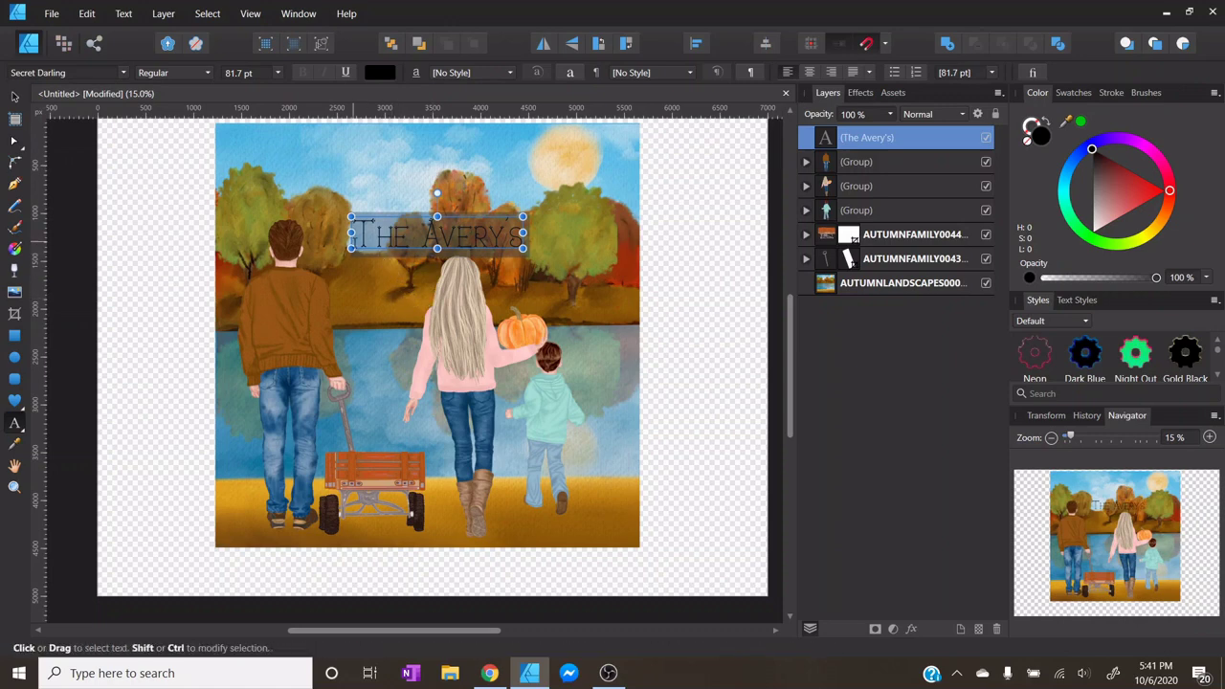
- Enlarge the title to about 175 pt and place it across the sky above the family
left_click_drag(351, 248, 243, 269)
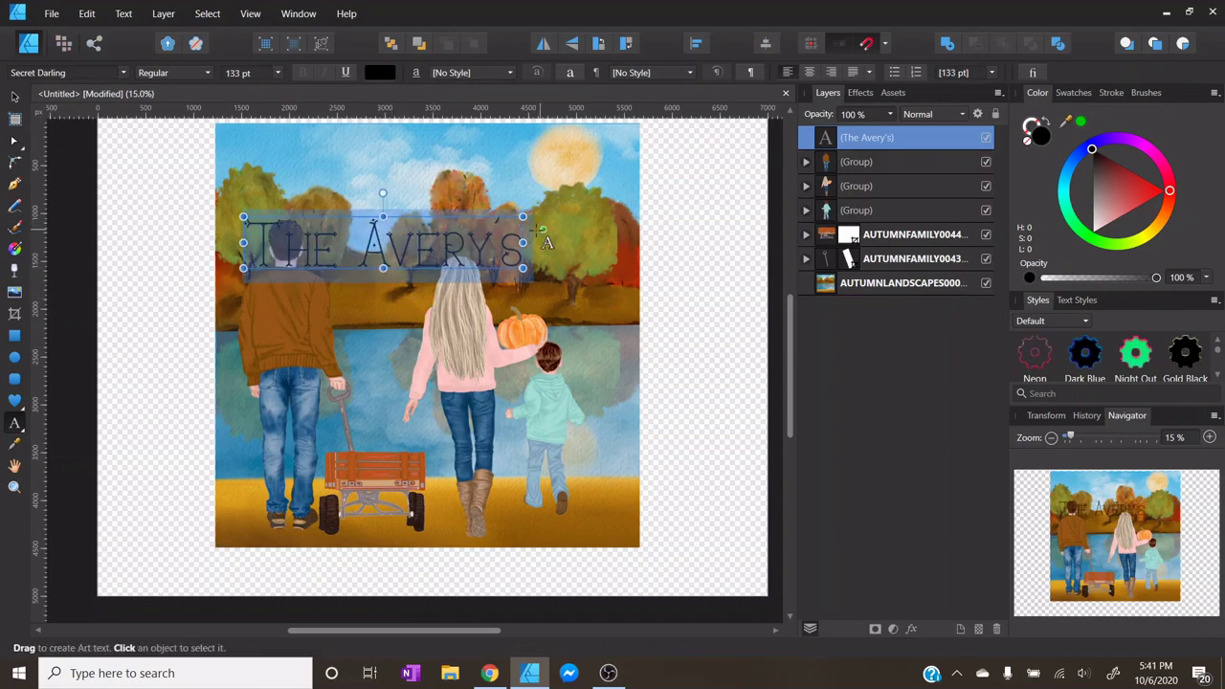
left_click_drag(524, 216, 605, 163)
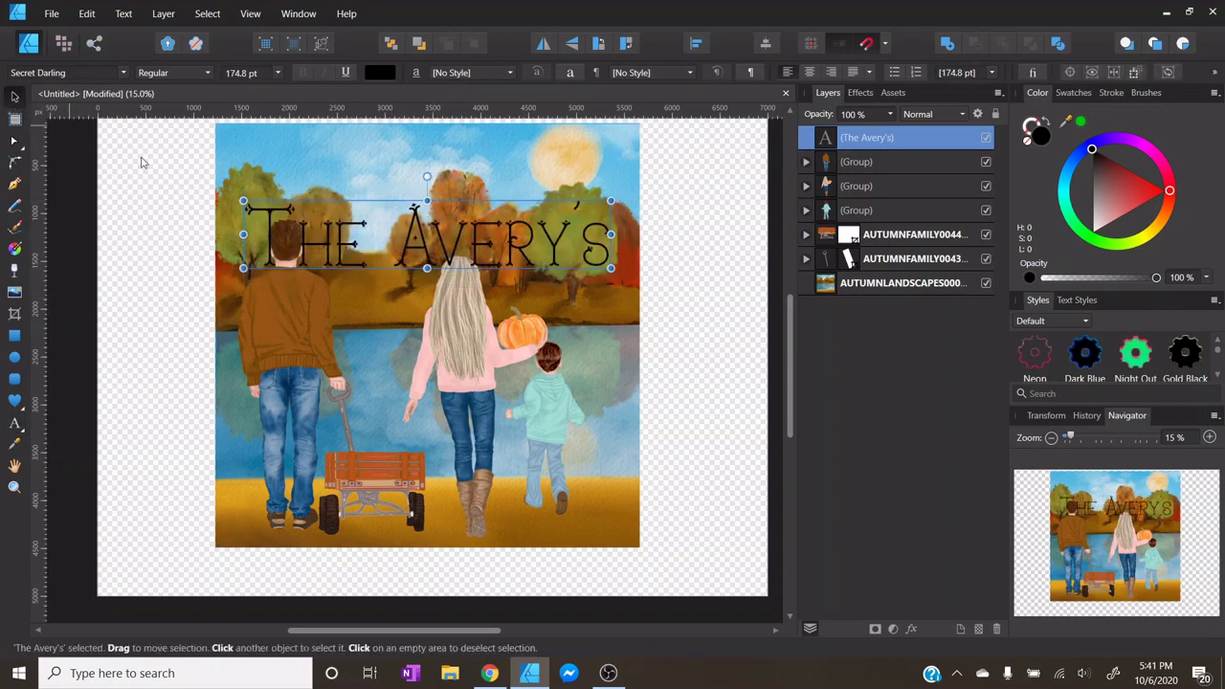
left_click_drag(352, 236, 360, 172)
left_click(703, 466)
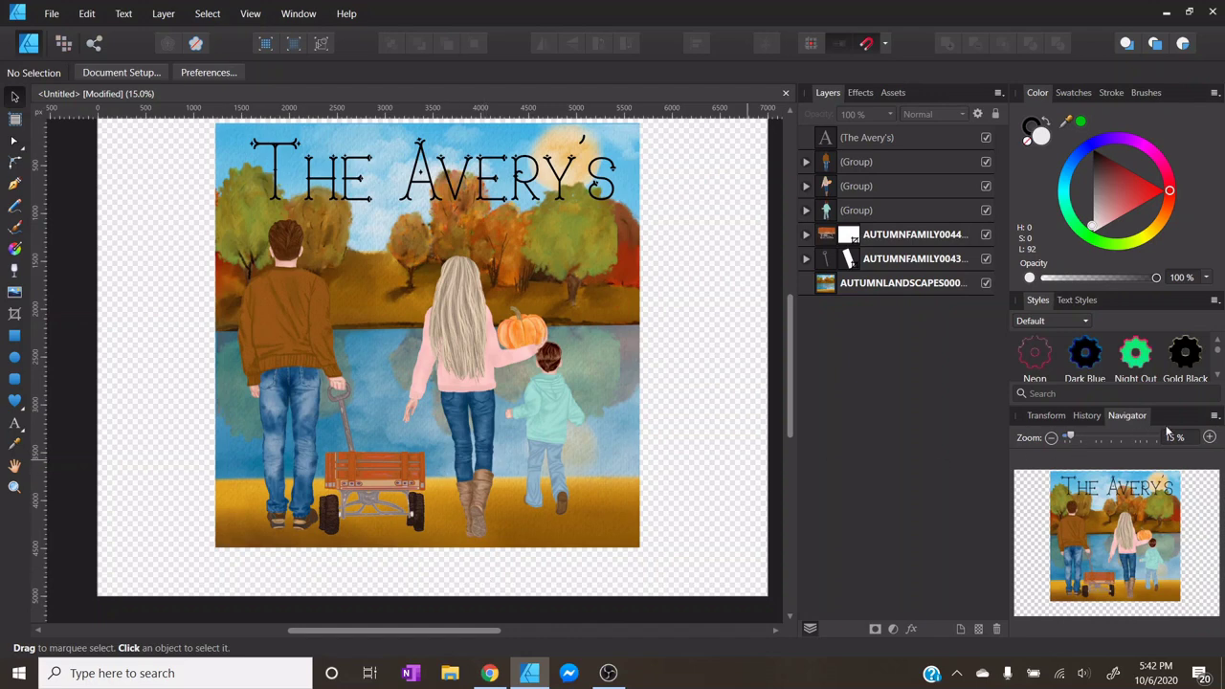
- Examine the finished layering up close around the mom's pumpkin hand, the boy's head, and the dad's grip on the wagon handle
left_click(1210, 437)
left_click(1209, 438)
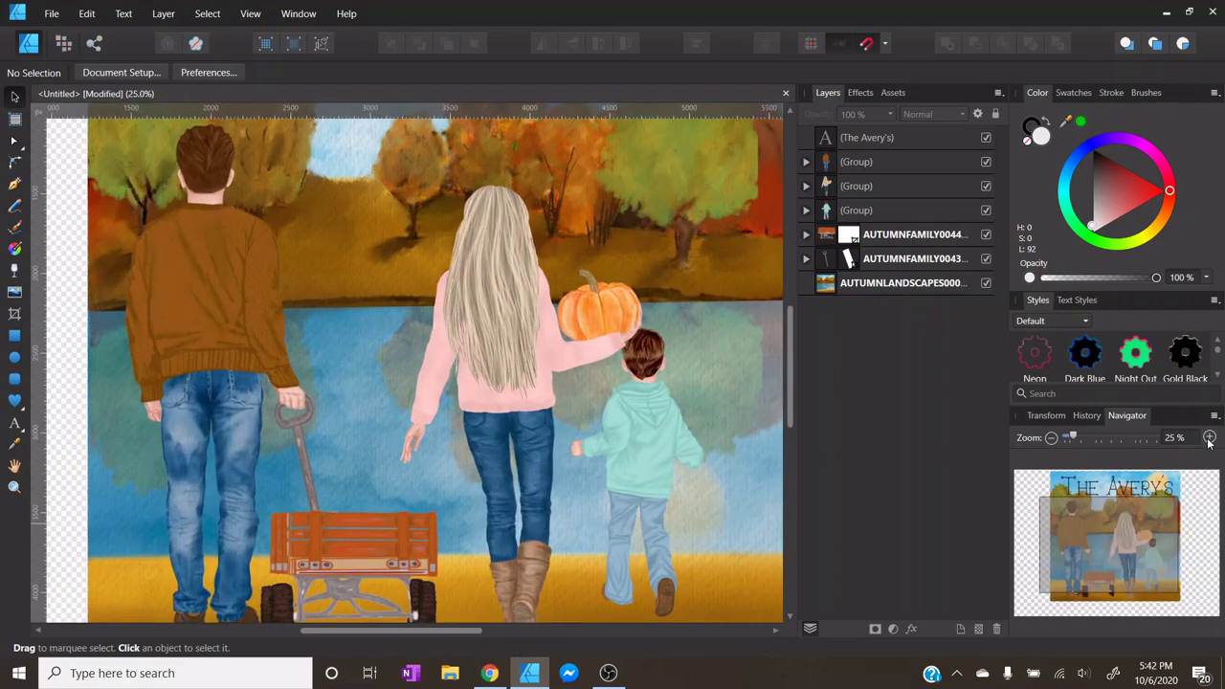
left_click(1209, 438)
left_click_drag(422, 634, 493, 634)
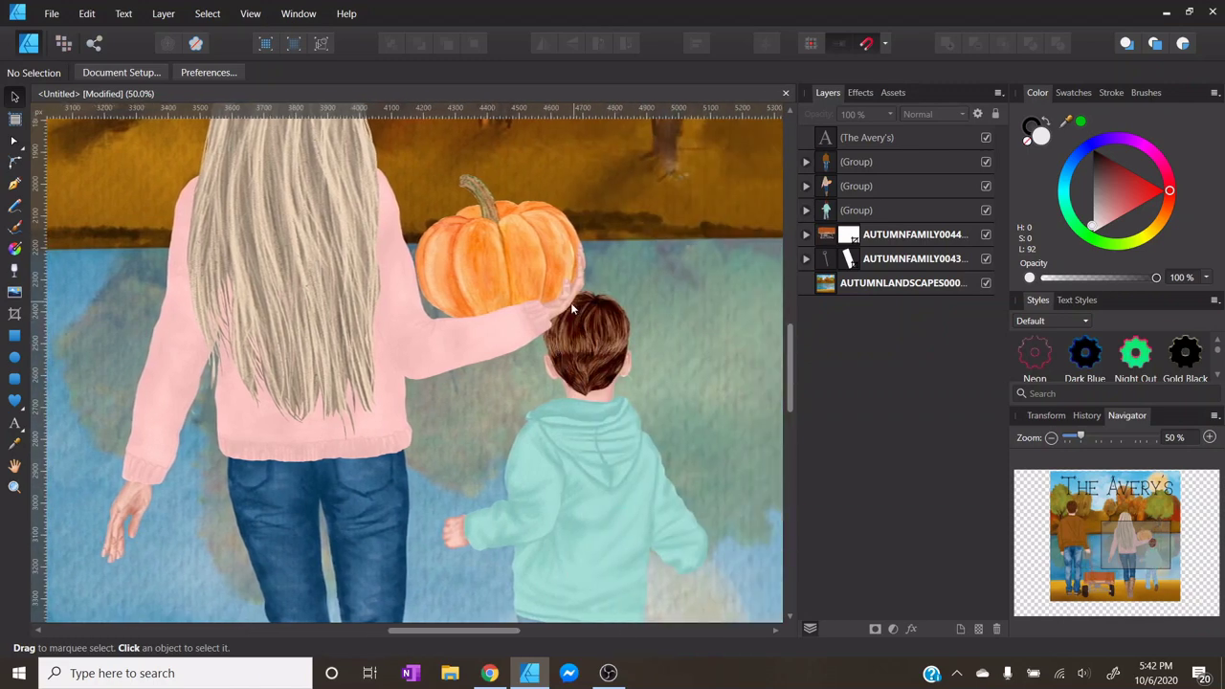
left_click(1051, 437)
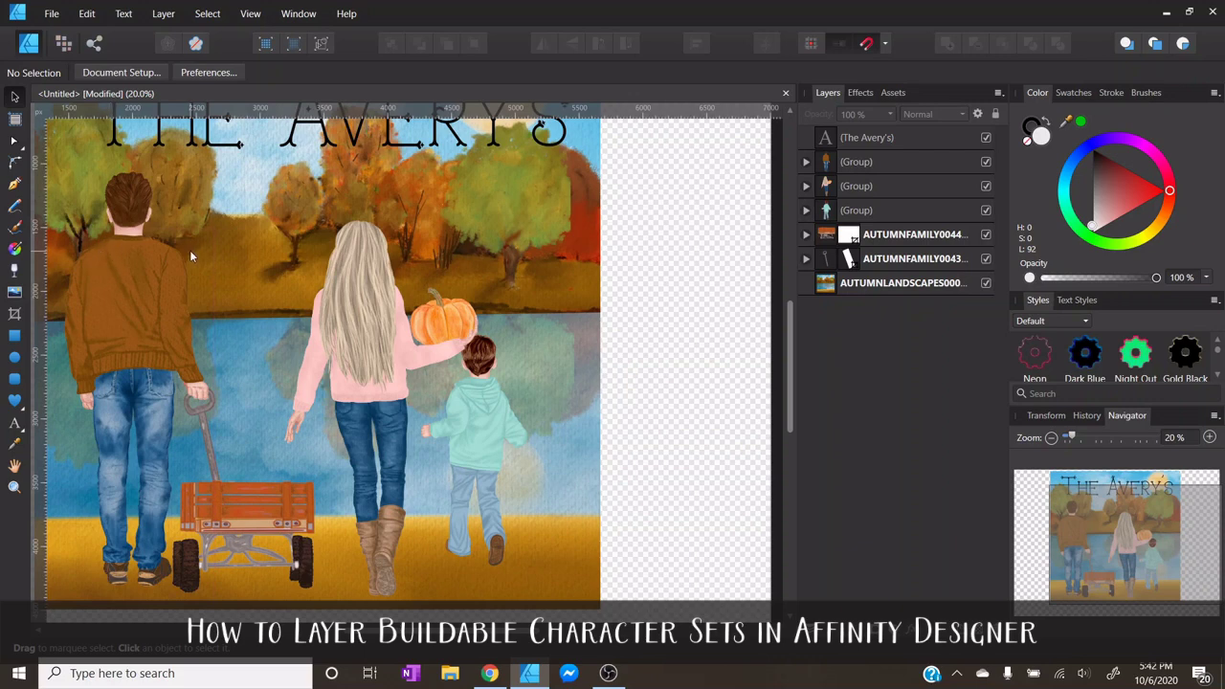
left_click(1210, 438)
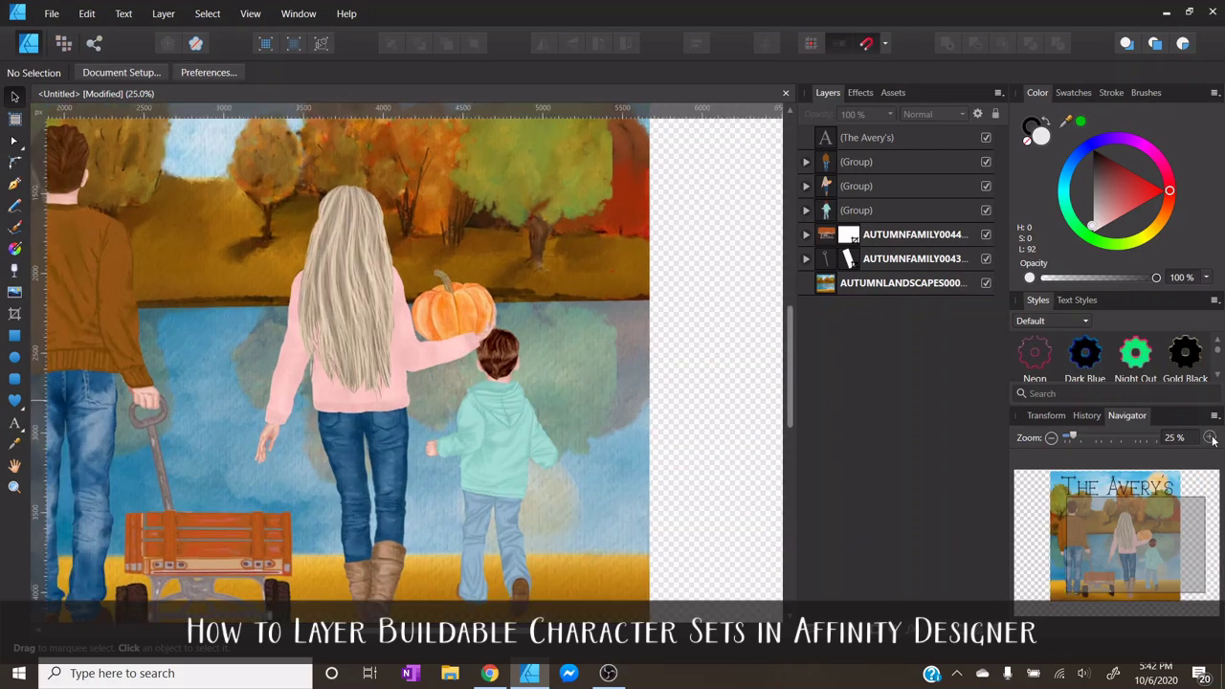
left_click(1210, 437)
scroll(402, 603, "up", 2)
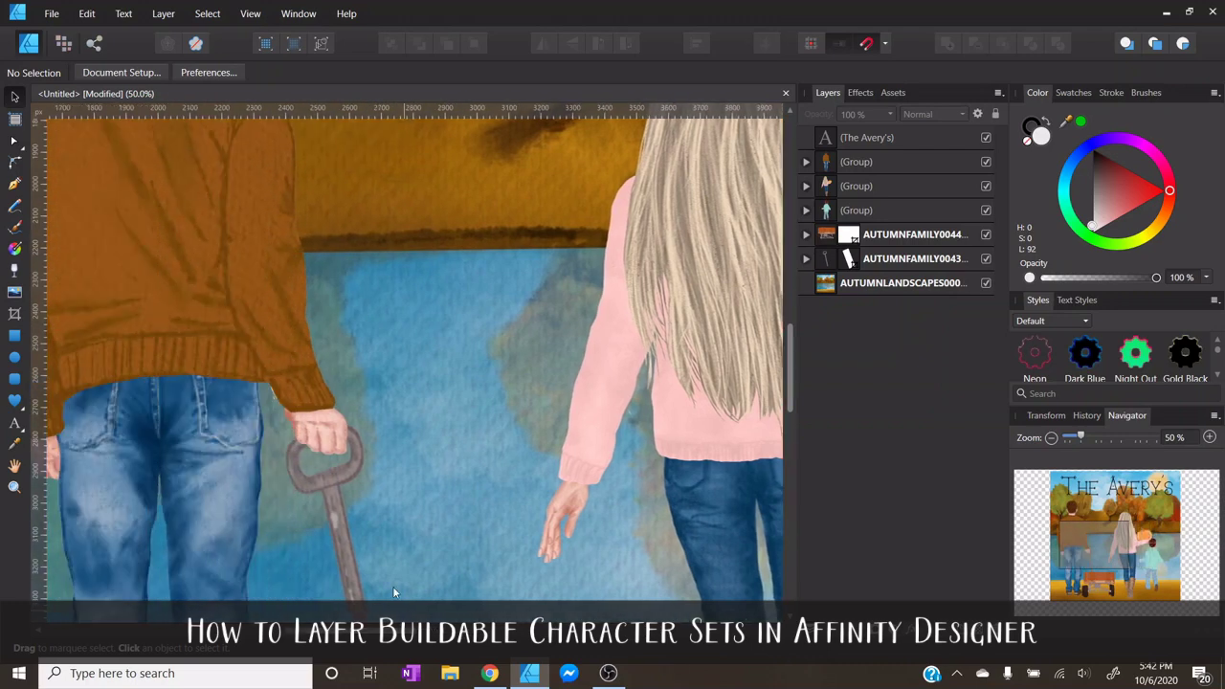
scroll(392, 591, "up", 4)
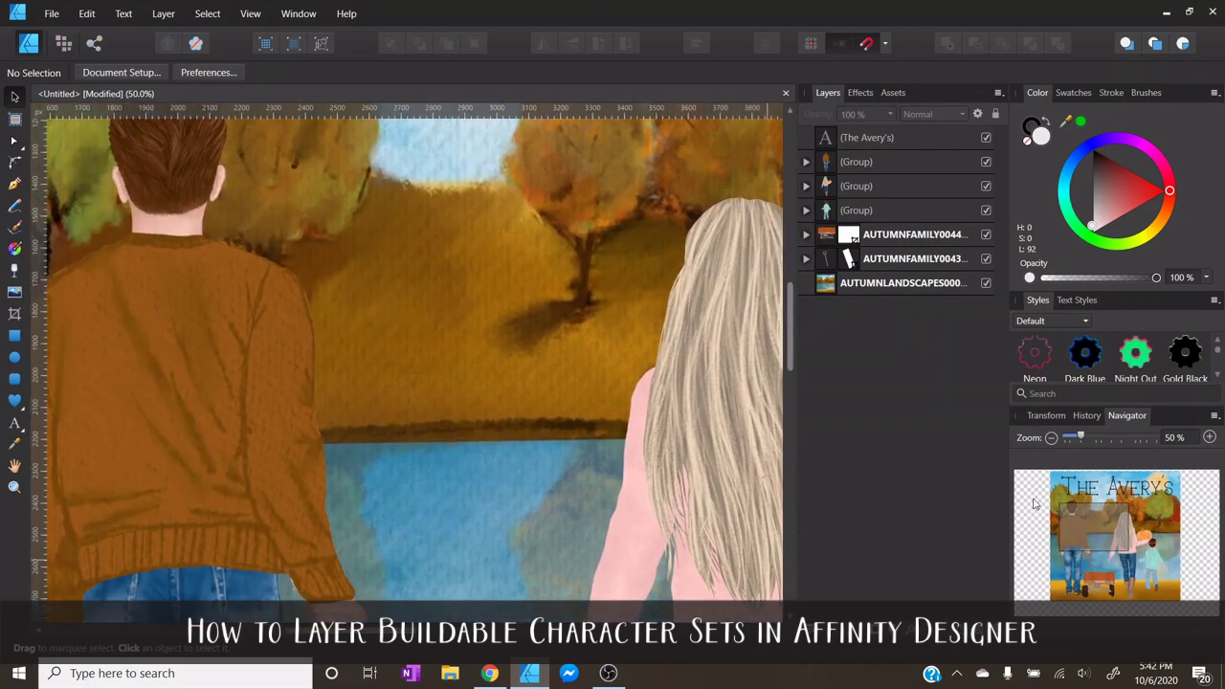
left_click(1050, 437)
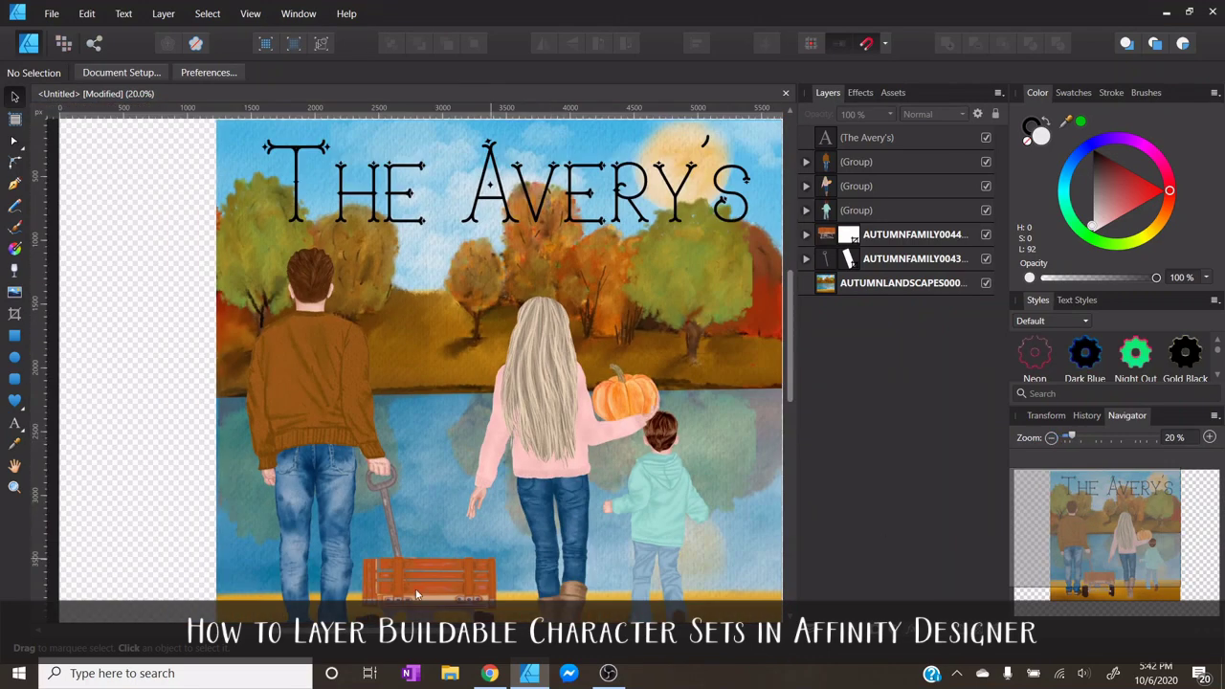
- Zoom out to 15% and view the complete family composition from the title down to the wagon and feet
left_click_drag(419, 630, 427, 631)
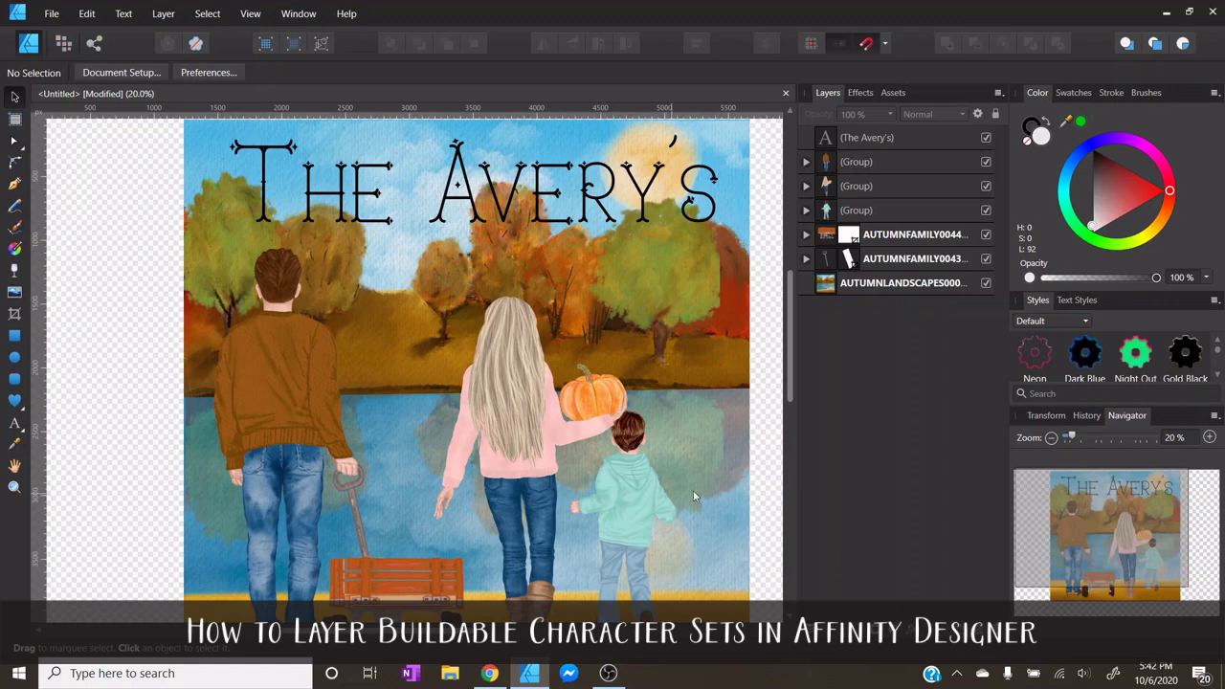
left_click(1051, 437)
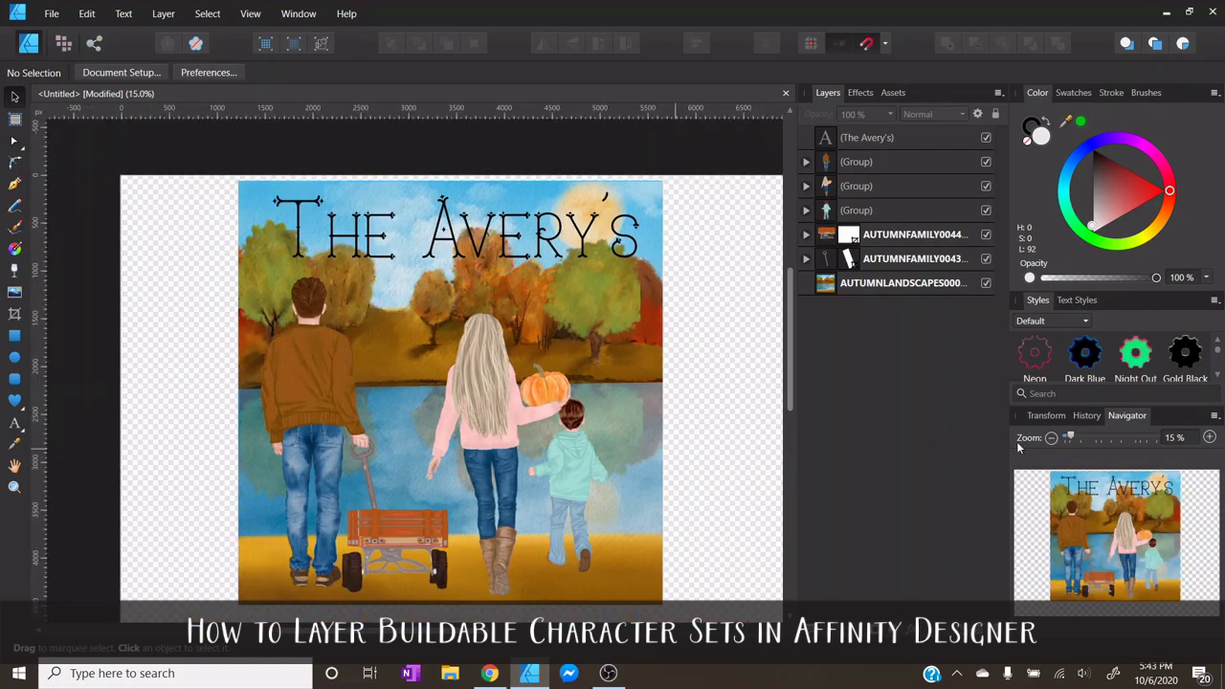
scroll(699, 376, "down", 1)
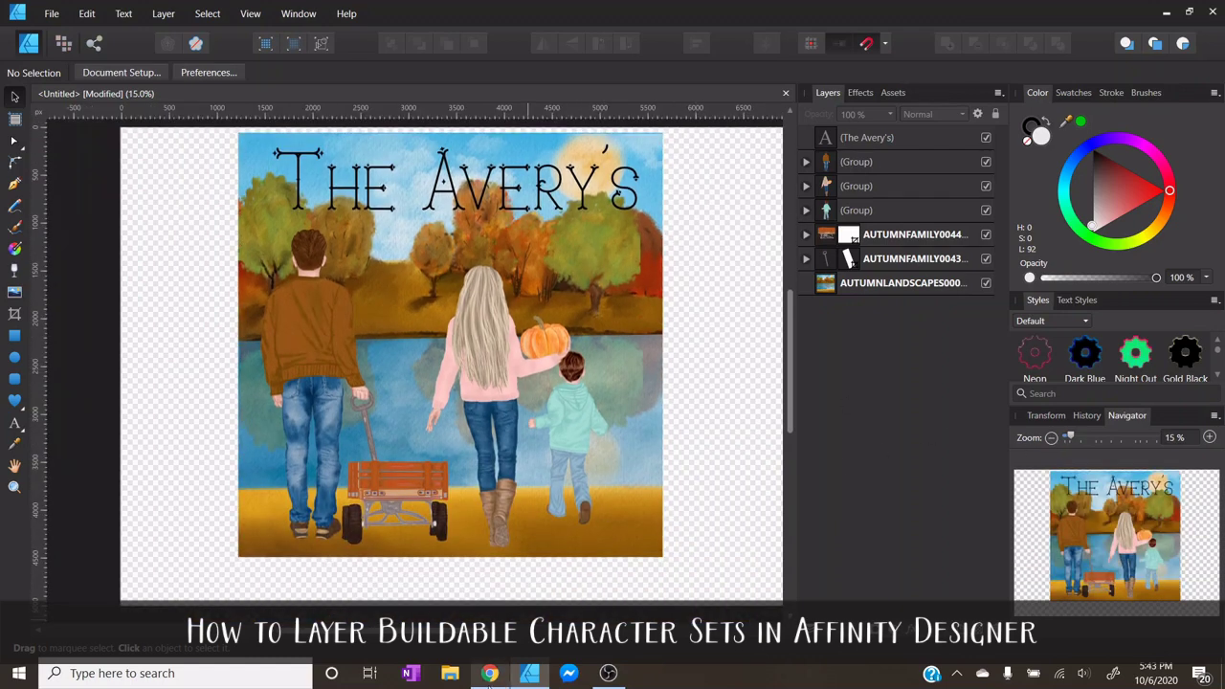
- Switch to Chrome, dismiss the notification request, review the Family Clipart Autumn product page and its related graphics, and return to Affinity Designer
left_click(483, 574)
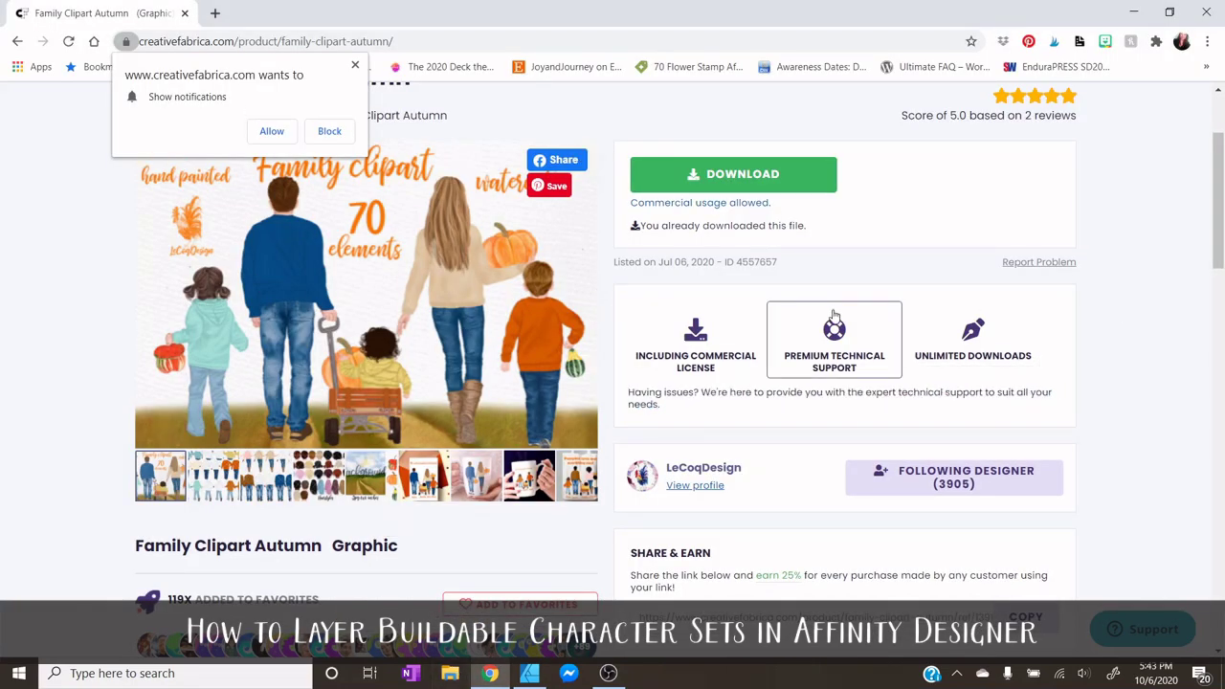
left_click(354, 66)
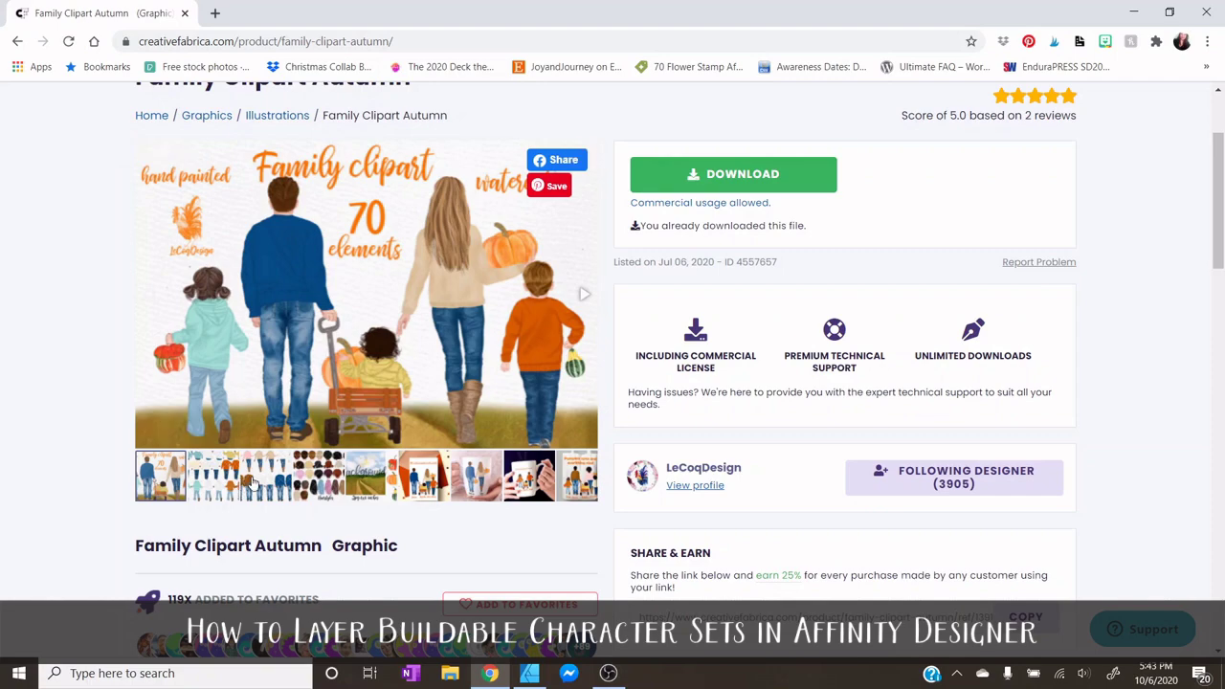
scroll(316, 478, "down", 3)
scroll(318, 476, "down", 7)
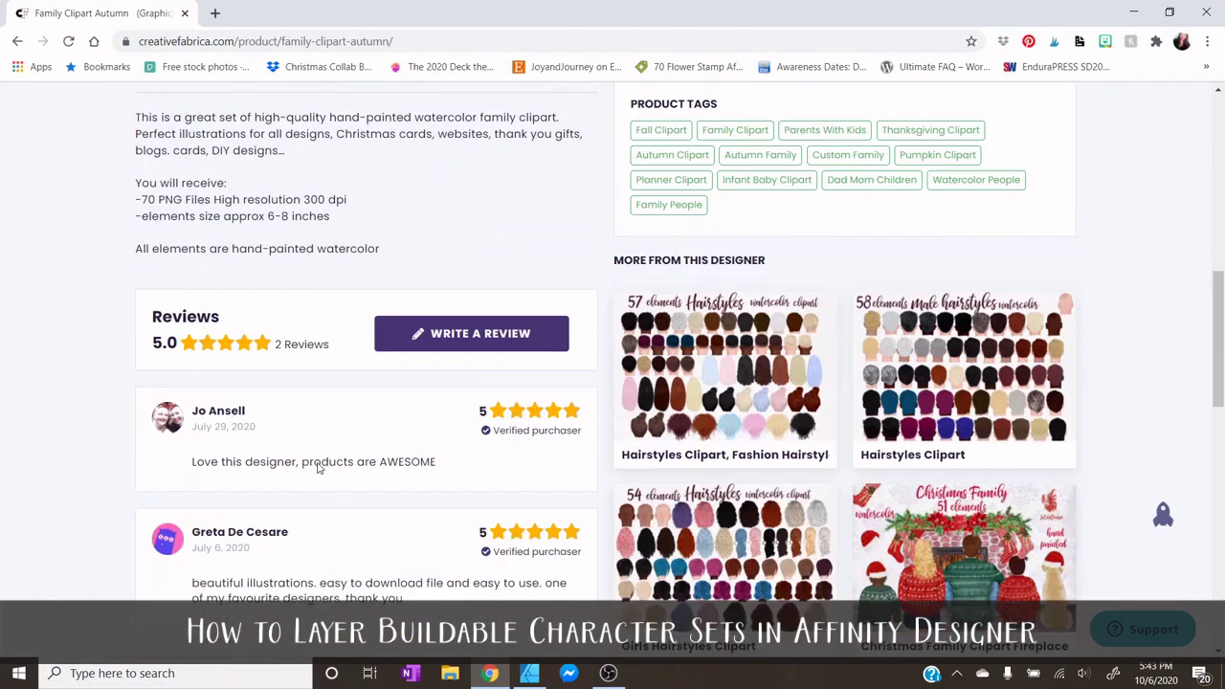
scroll(916, 400, "down", 3)
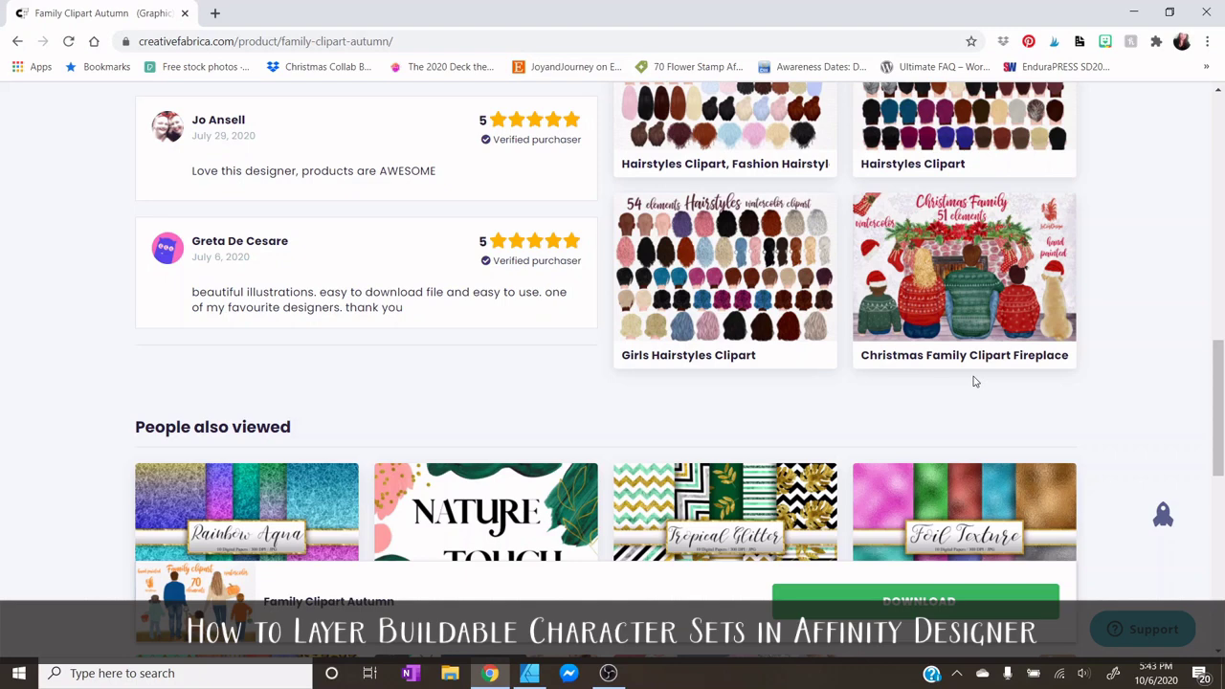
scroll(474, 378, "down", 2)
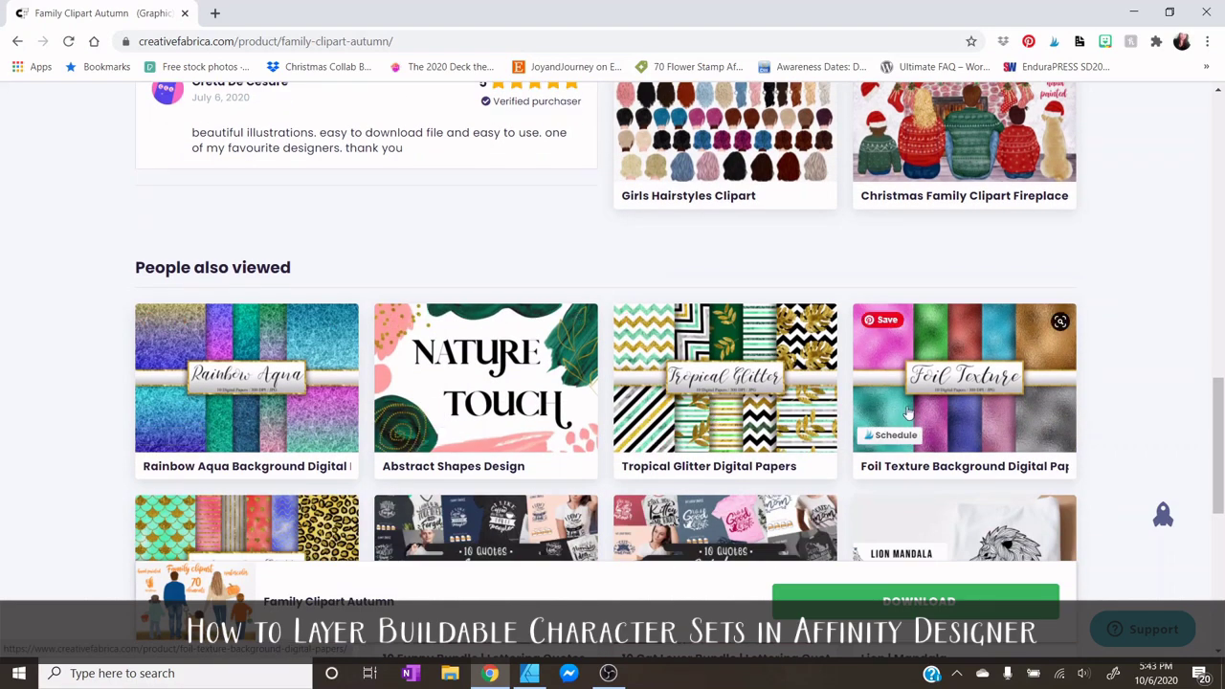
scroll(658, 403, "down", 2)
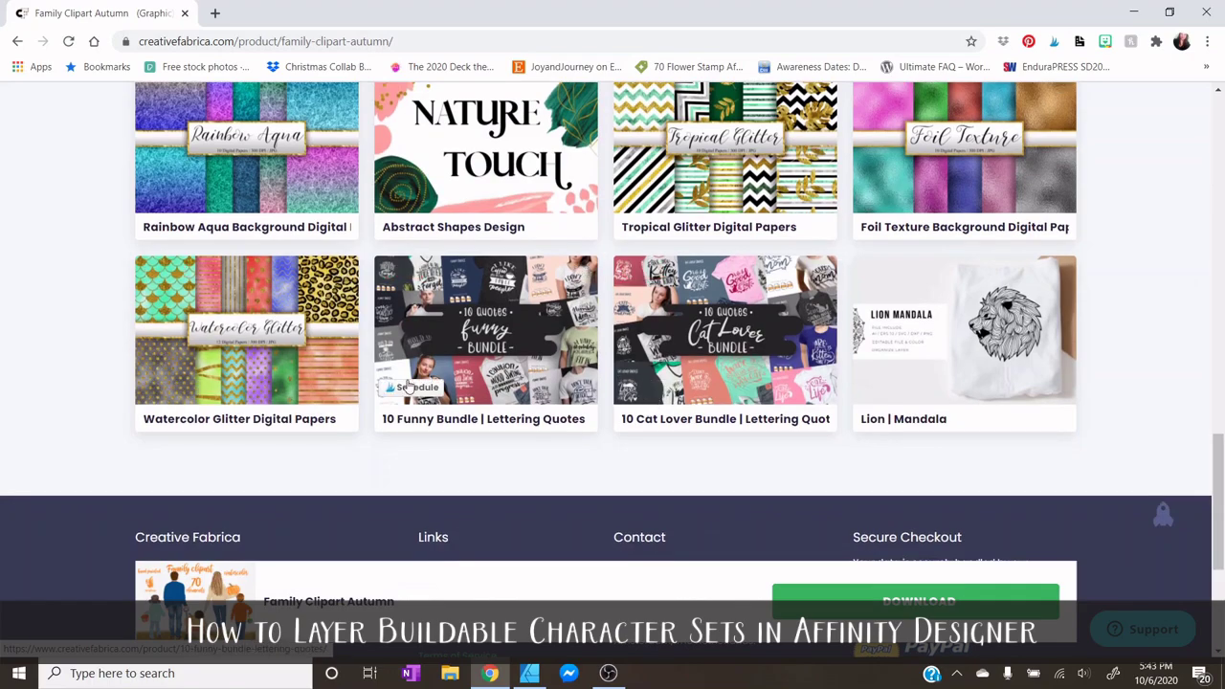
scroll(742, 378, "up", 2)
scroll(741, 378, "up", 5)
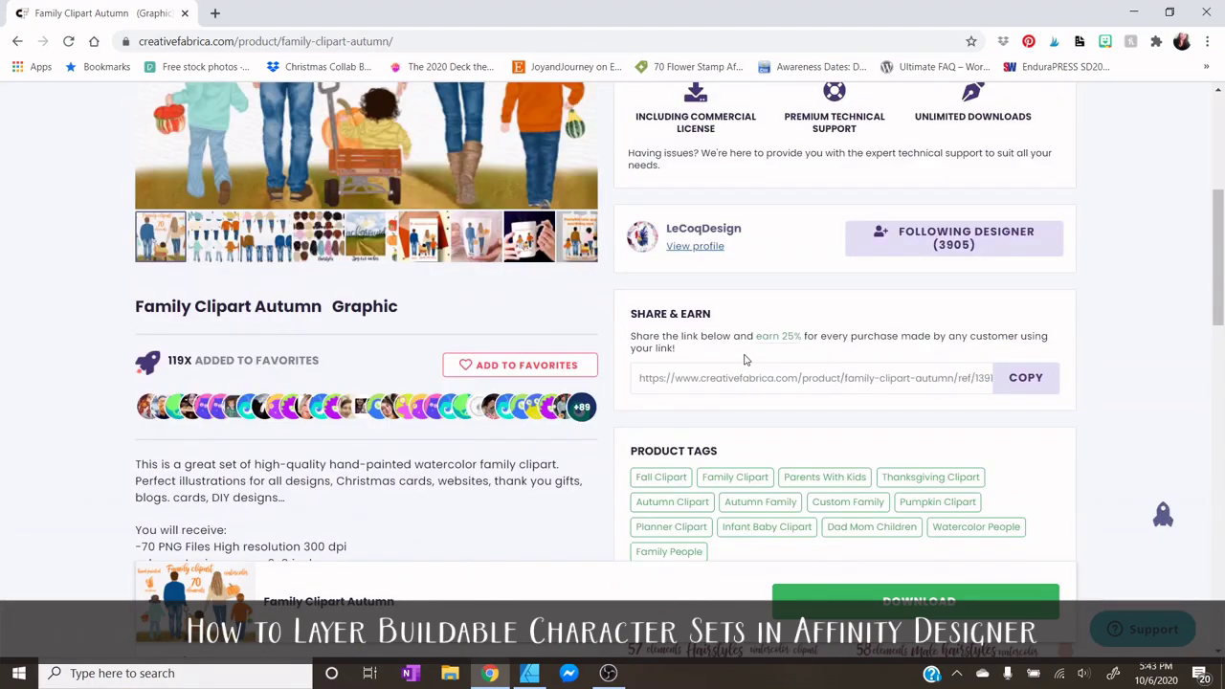
scroll(418, 427, "up", 5)
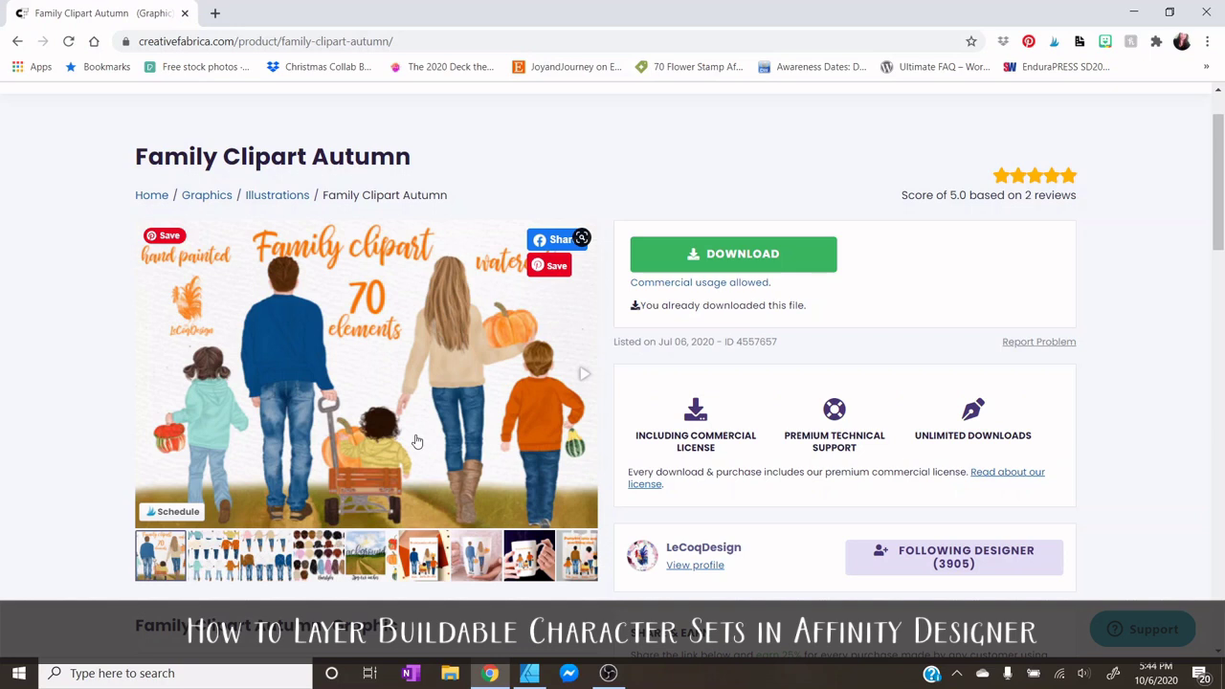
left_click(528, 673)
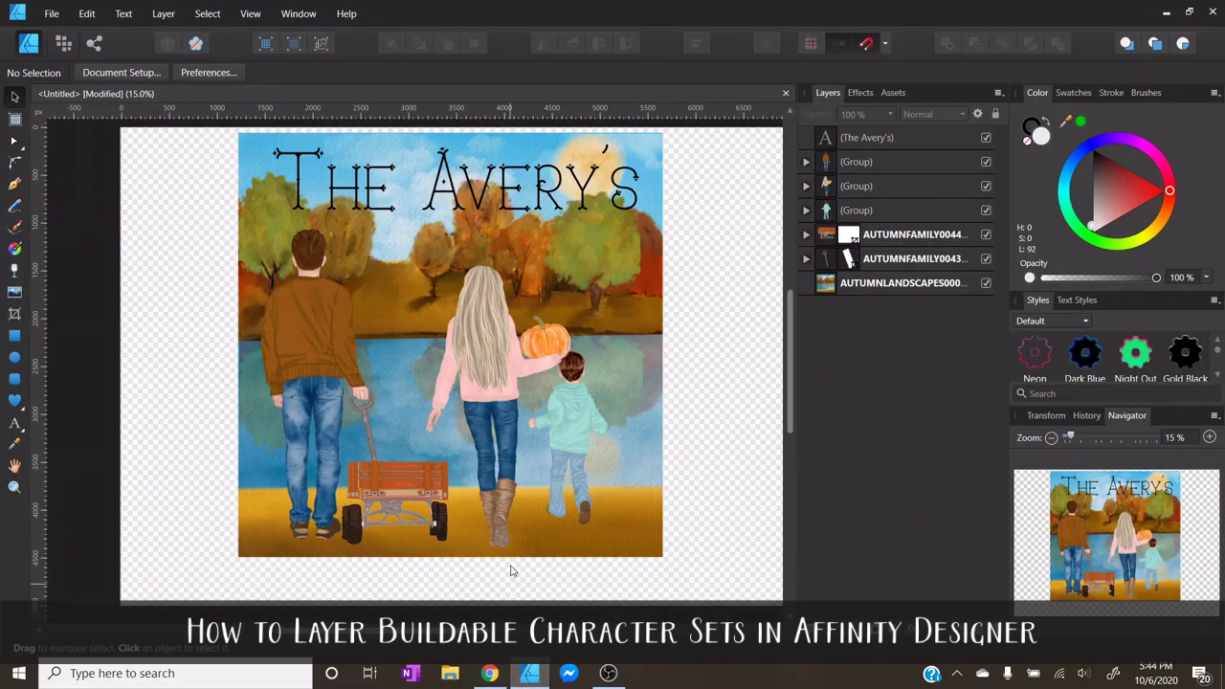